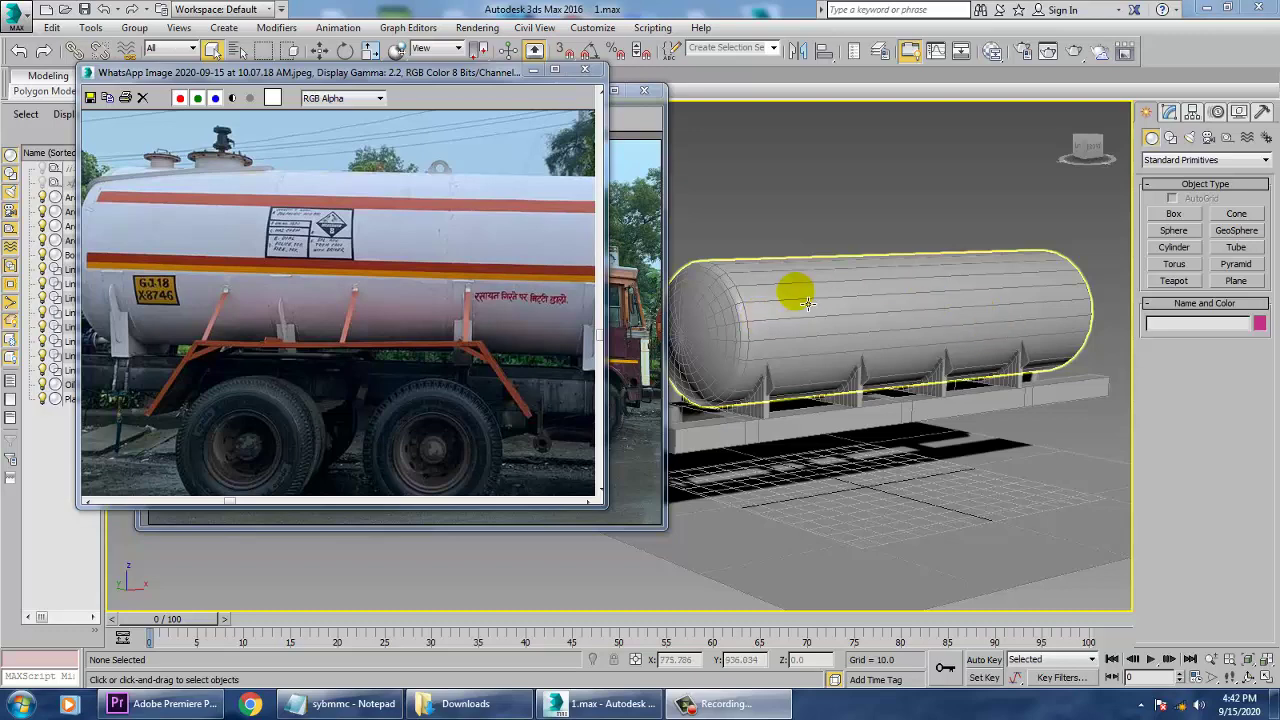
Examine the oil tank, its supports and the chassis beams from several angles
{"action": "left_click", "coordinate": [808, 301]}
{"action": "middle_click_drag", "start_coordinate": [864, 412], "coordinate": [829, 386], "text": "alt"}
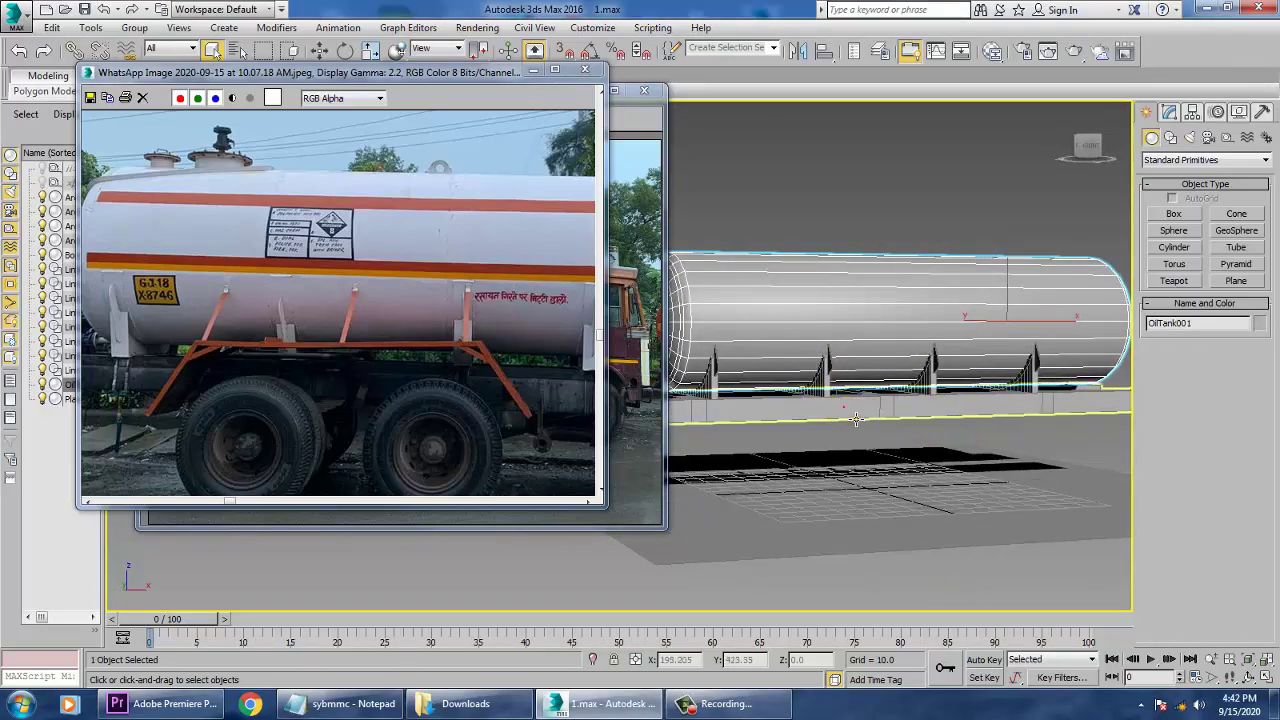
{"action": "left_click", "coordinate": [843, 403]}
{"action": "middle_click_drag", "start_coordinate": [1010, 385], "coordinate": [1056, 400], "text": "alt"}
{"action": "middle_click_drag", "start_coordinate": [906, 382], "coordinate": [926, 318], "text": "alt"}
{"action": "left_click", "coordinate": [912, 388]}
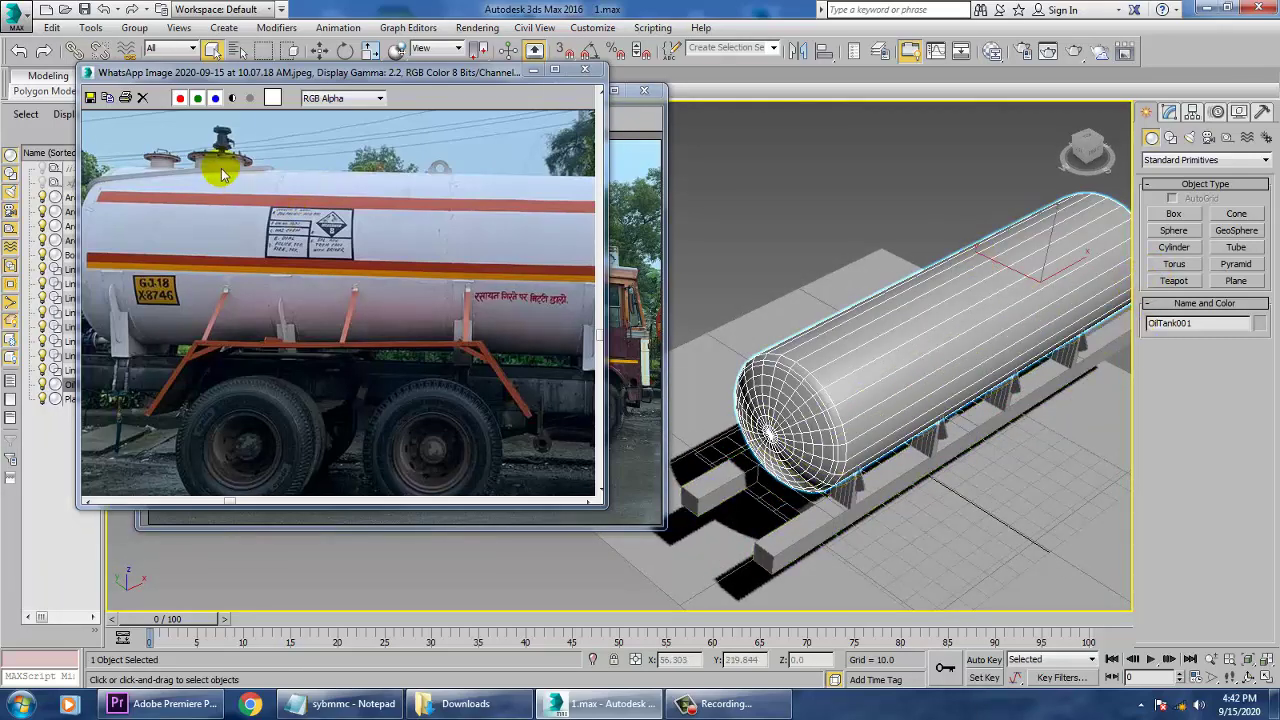
Start the Cylinder tool and move both reference photo windows aside to uncover the top view
{"action": "left_click", "coordinate": [1176, 250]}
{"action": "key", "text": "alt+w"}
{"action": "left_click", "coordinate": [396, 606]}
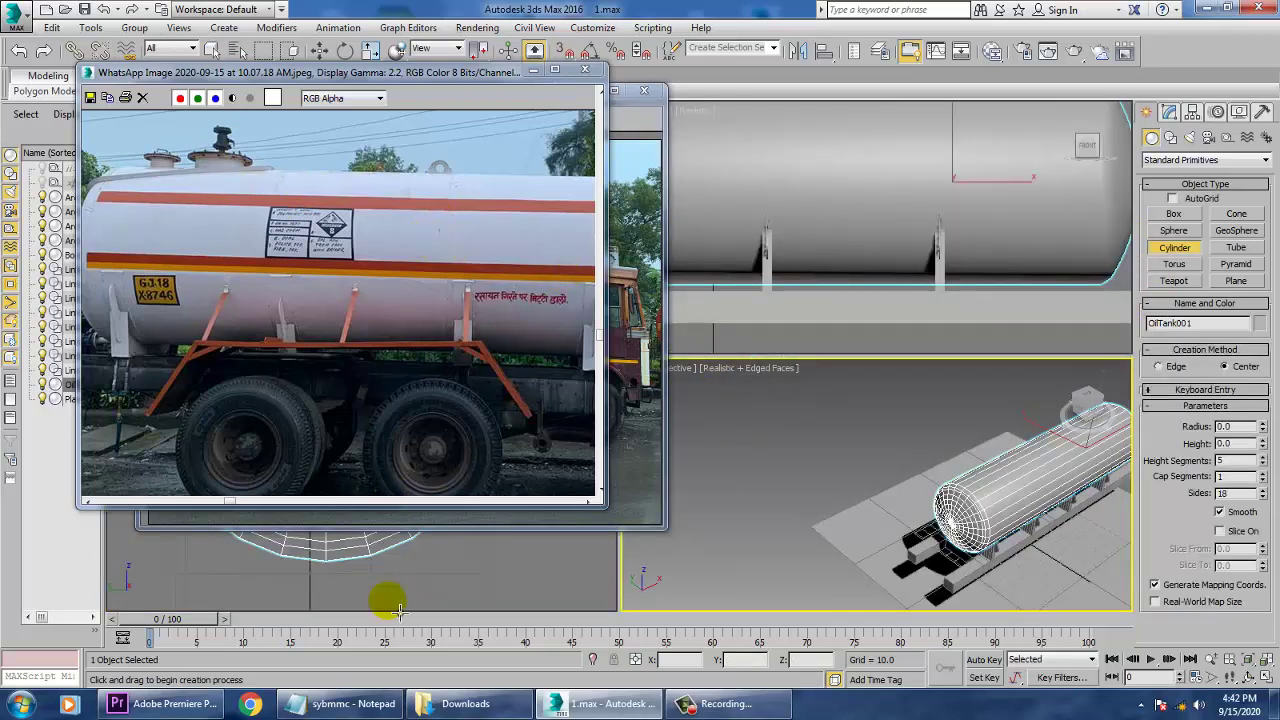
{"action": "middle_click_drag", "start_coordinate": [923, 549], "coordinate": [695, 409], "text": "alt"}
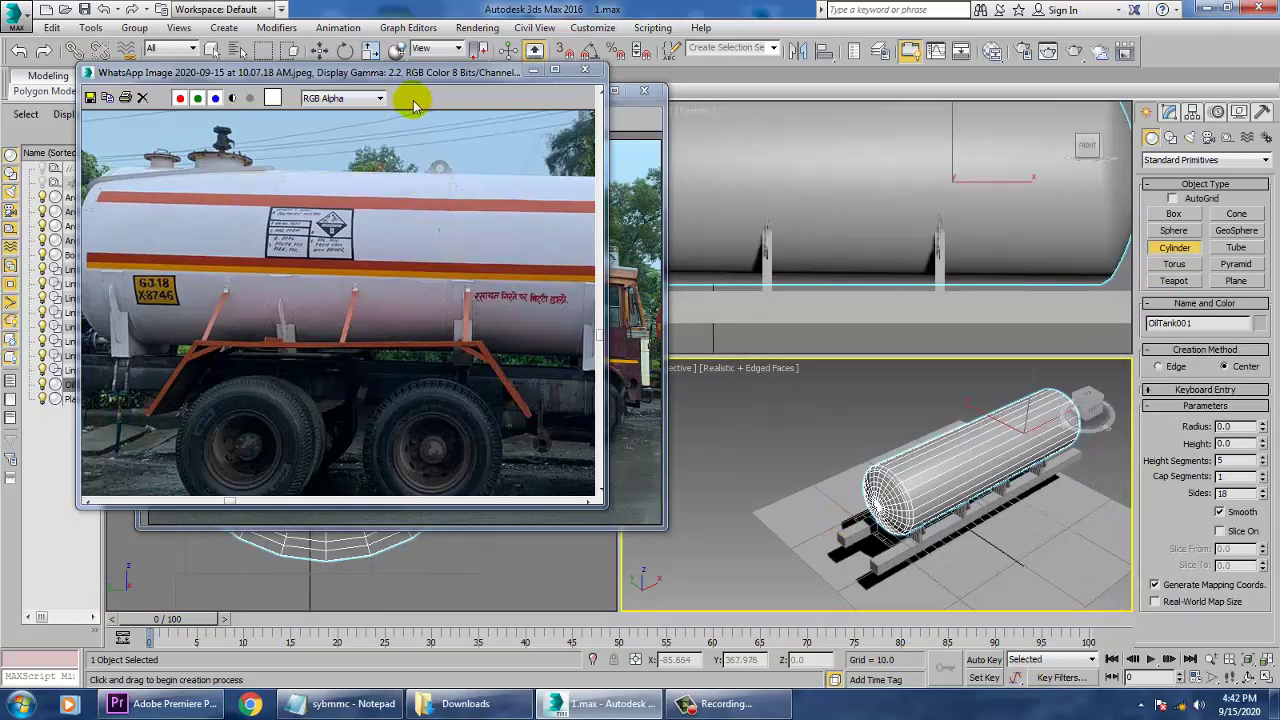
{"action": "left_click_drag", "start_coordinate": [428, 76], "coordinate": [317, 274]}
{"action": "left_click_drag", "start_coordinate": [482, 92], "coordinate": [395, 355]}
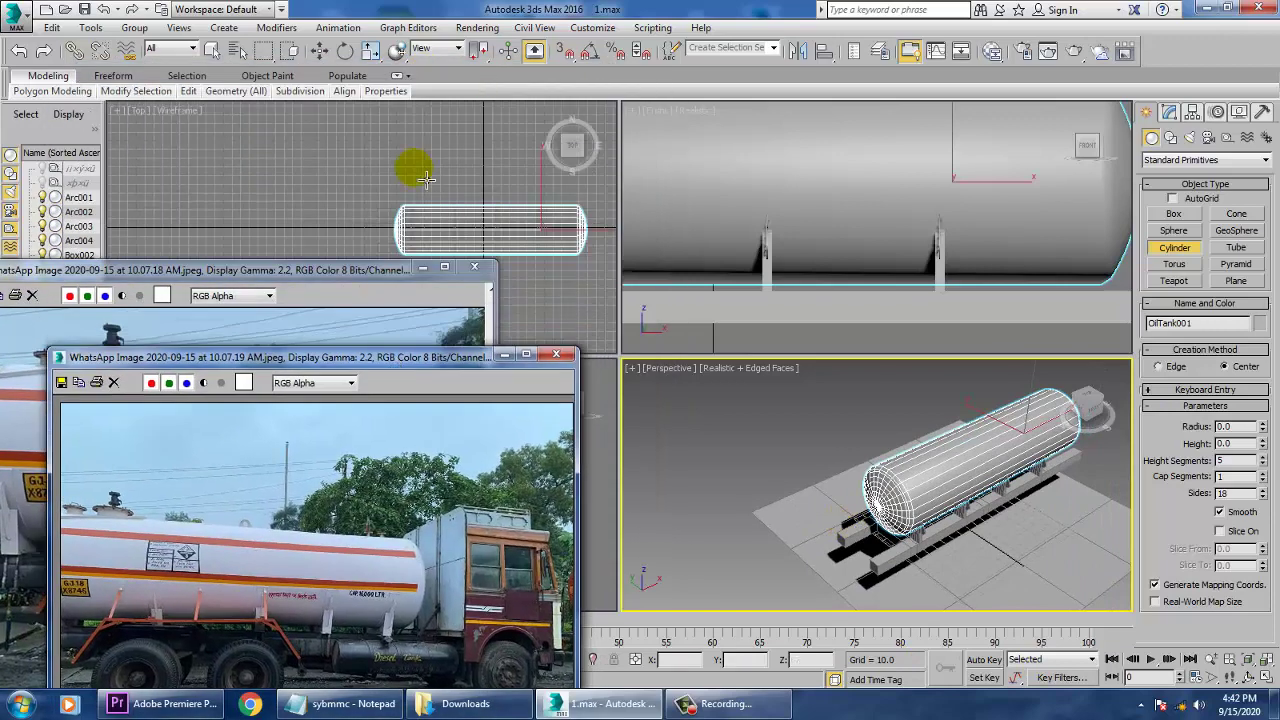
Draw a cylinder with a radius of about 8.1 and a height of about 3.7 beyond the tank's rear end
{"action": "middle_click_drag", "start_coordinate": [415, 172], "coordinate": [400, 176]}
{"action": "key", "text": "alt+w"}
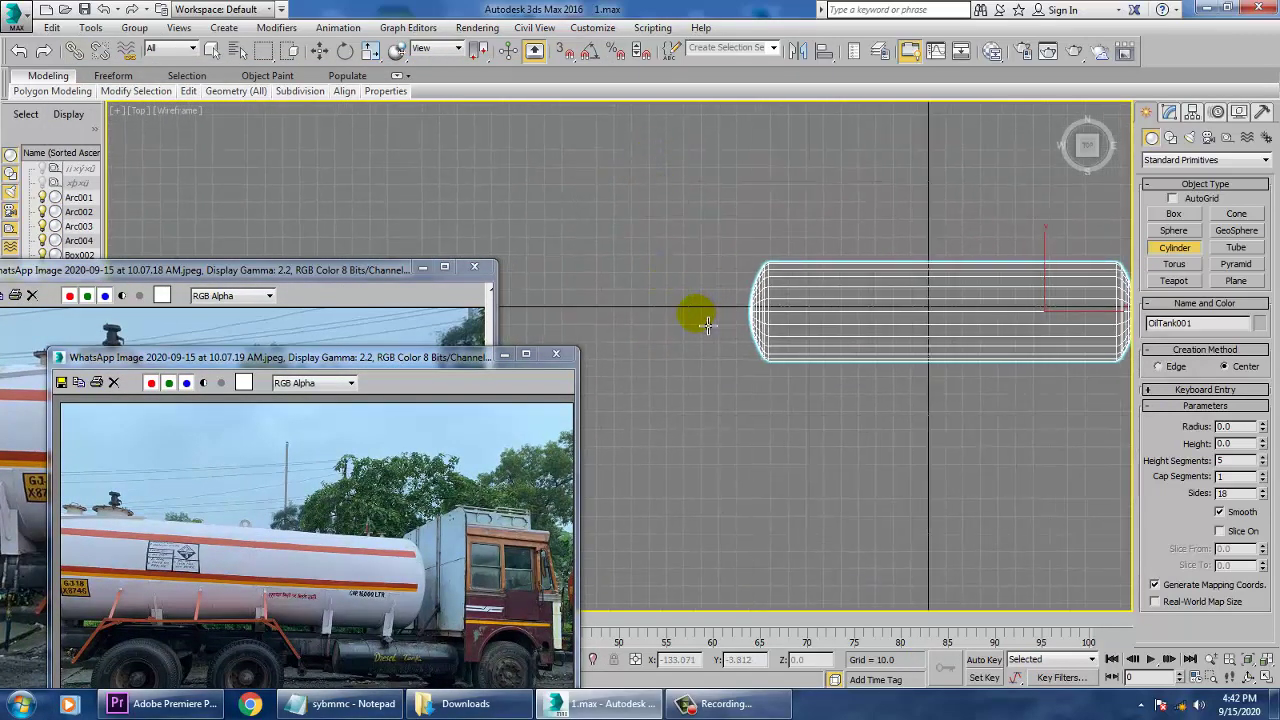
{"action": "left_click", "coordinate": [706, 324]}
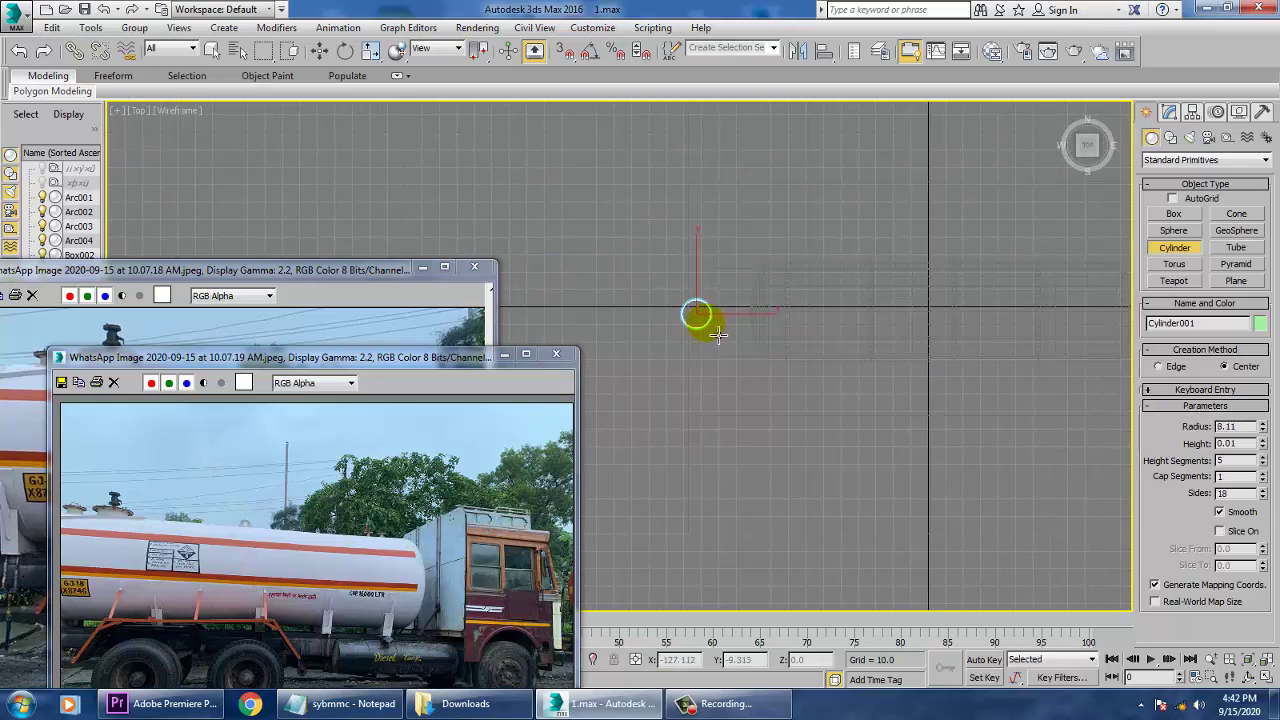
{"action": "left_click", "coordinate": [716, 329]}
Move the cylinder lengthwise in the top view so it lies over the rear part of the tank
{"action": "key", "text": "w"}
{"action": "key", "text": "alt+w"}
{"action": "middle_click", "coordinate": [930, 516]}
{"action": "key", "text": "alt+w"}
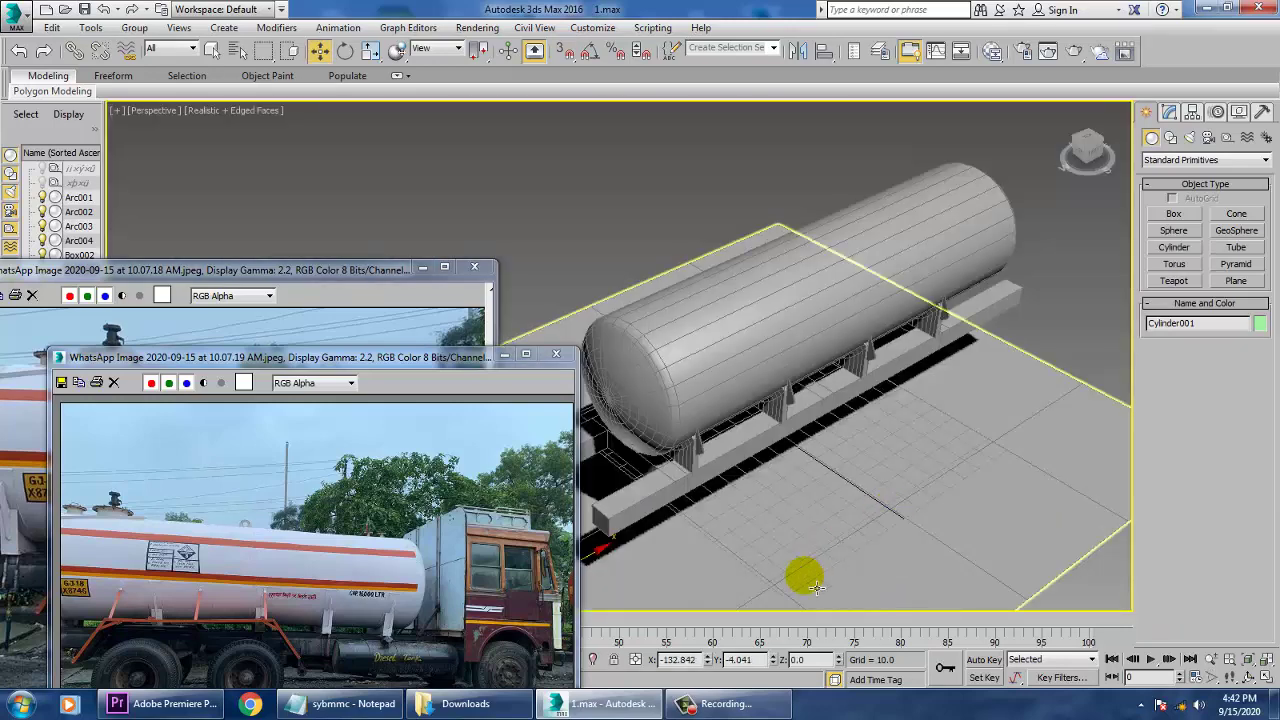
{"action": "middle_click_drag", "start_coordinate": [789, 508], "coordinate": [854, 528]}
{"action": "key", "text": "alt+w"}
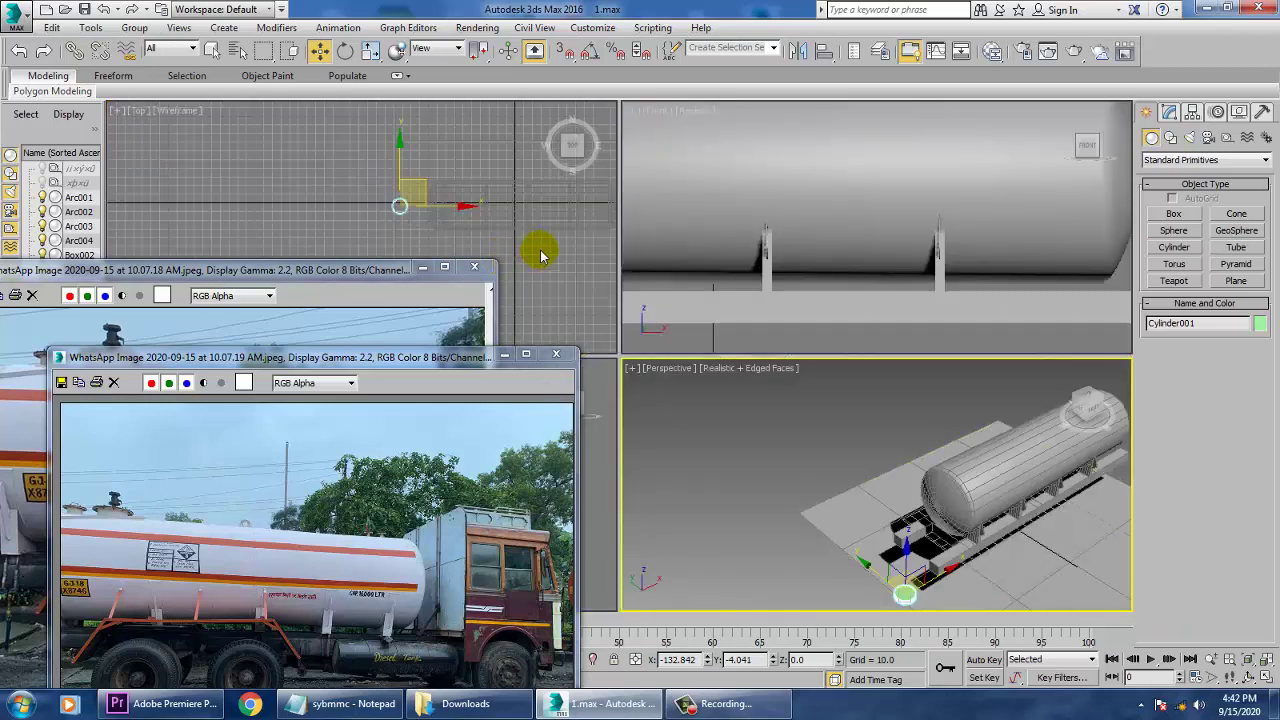
{"action": "middle_click", "coordinate": [541, 256]}
{"action": "key", "text": "alt+w"}
{"action": "left_click_drag", "start_coordinate": [745, 311], "coordinate": [836, 328]}
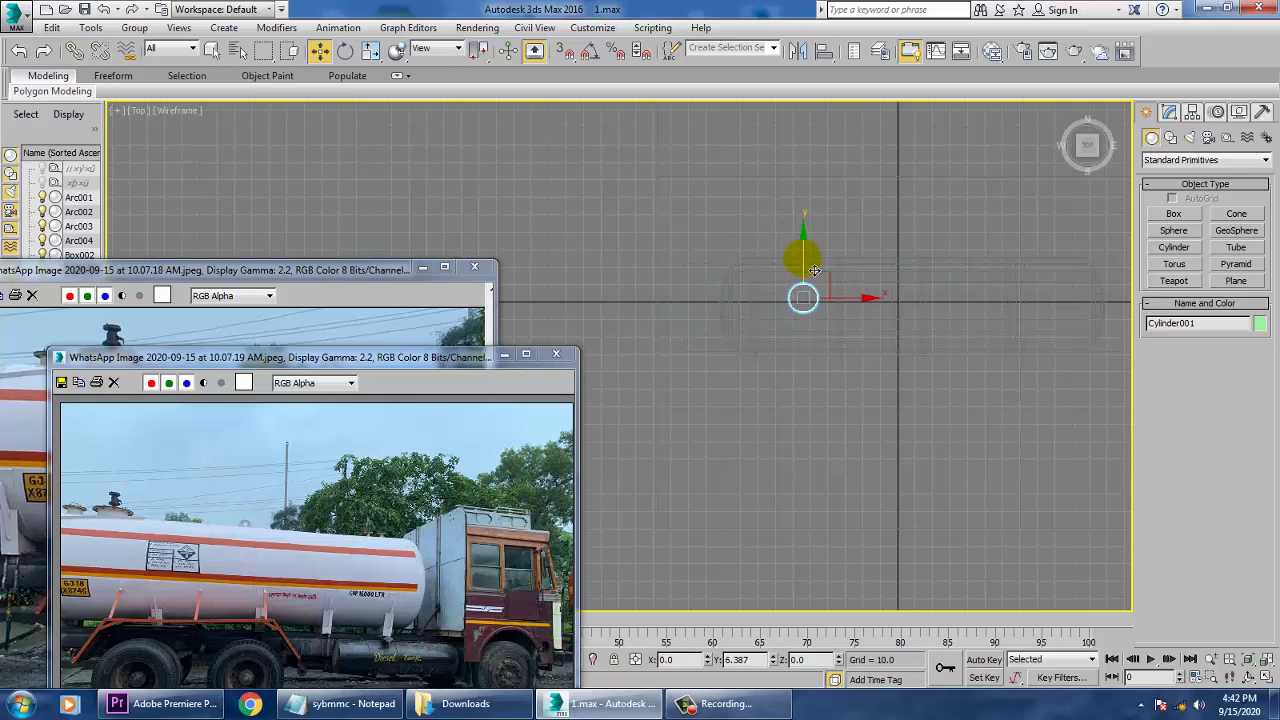
Raise the cylinder to a Z of about 97.2 so it protrudes from the top of the tank
{"action": "middle_click_drag", "start_coordinate": [945, 526], "coordinate": [937, 525]}
{"action": "key", "text": "alt+w"}
{"action": "middle_click", "coordinate": [918, 496]}
{"action": "key", "text": "alt+w"}
{"action": "middle_click_drag", "start_coordinate": [911, 461], "coordinate": [823, 453], "text": "alt"}
{"action": "left_click_drag", "start_coordinate": [819, 453], "coordinate": [820, 247]}
{"action": "key", "text": "z"}
{"action": "mouse_move", "coordinate": [806, 318]}
{"action": "middle_mouse_down", "text": "alt"}
{"action": "mouse_move", "coordinate": [906, 292]}
{"action": "mouse_move", "coordinate": [823, 336]}
{"action": "middle_mouse_up", "text": "alt"}
{"action": "scroll", "coordinate": [917, 301], "scroll_direction": "down", "scroll_amount": 5}
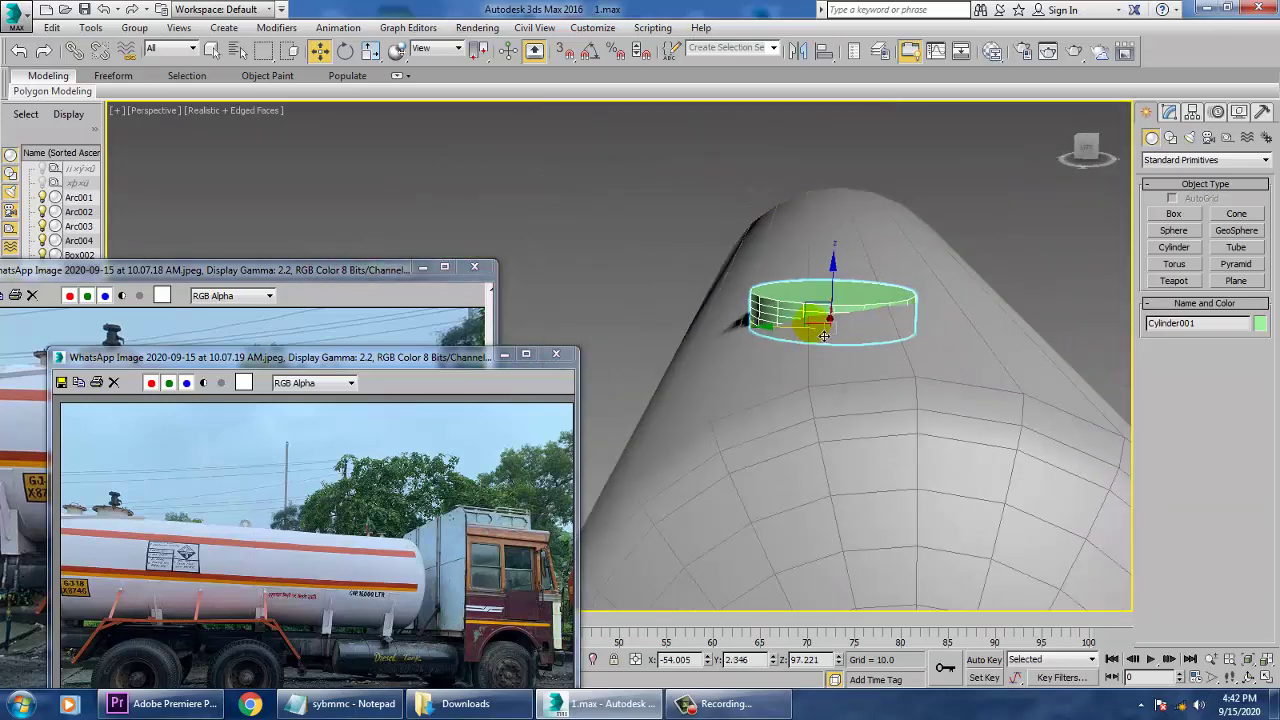
Center the cylinder across the tank's width at a Y of about -2.4
{"action": "left_click_drag", "start_coordinate": [787, 336], "coordinate": [935, 348]}
{"action": "middle_click_drag", "start_coordinate": [936, 348], "coordinate": [914, 387], "text": "alt"}
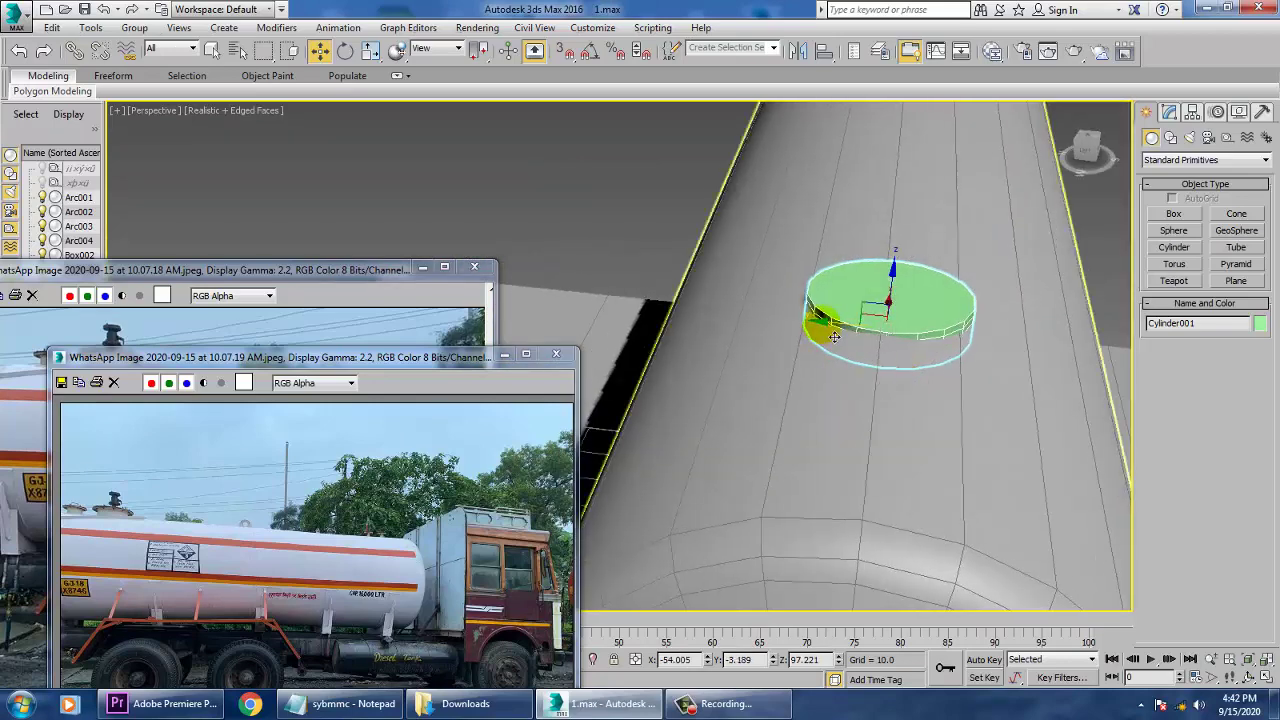
{"action": "left_click_drag", "start_coordinate": [822, 327], "coordinate": [826, 334]}
Increase the cylinder's height to about 6.2 and compare it with the hatch in the reference photo
{"action": "middle_click_drag", "start_coordinate": [832, 333], "coordinate": [1120, 163], "text": "alt"}
{"action": "left_click", "coordinate": [1170, 112]}
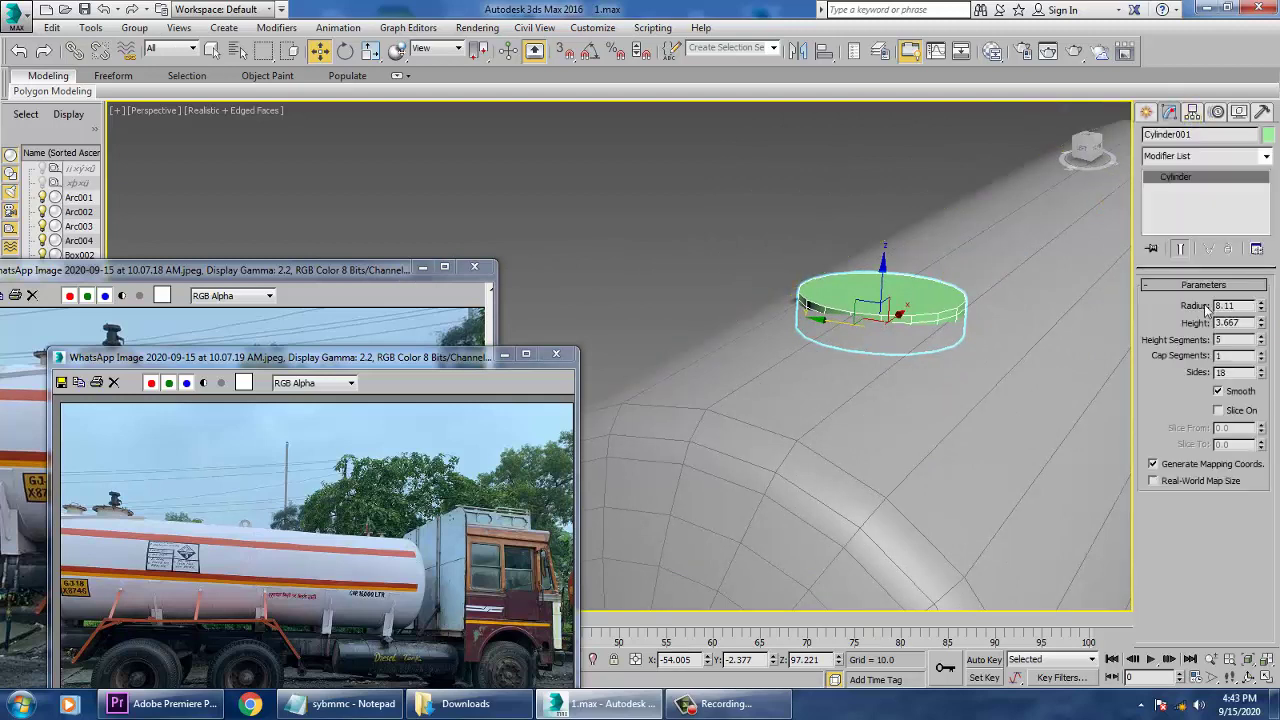
{"action": "left_click_drag", "start_coordinate": [1262, 327], "coordinate": [1273, 280]}
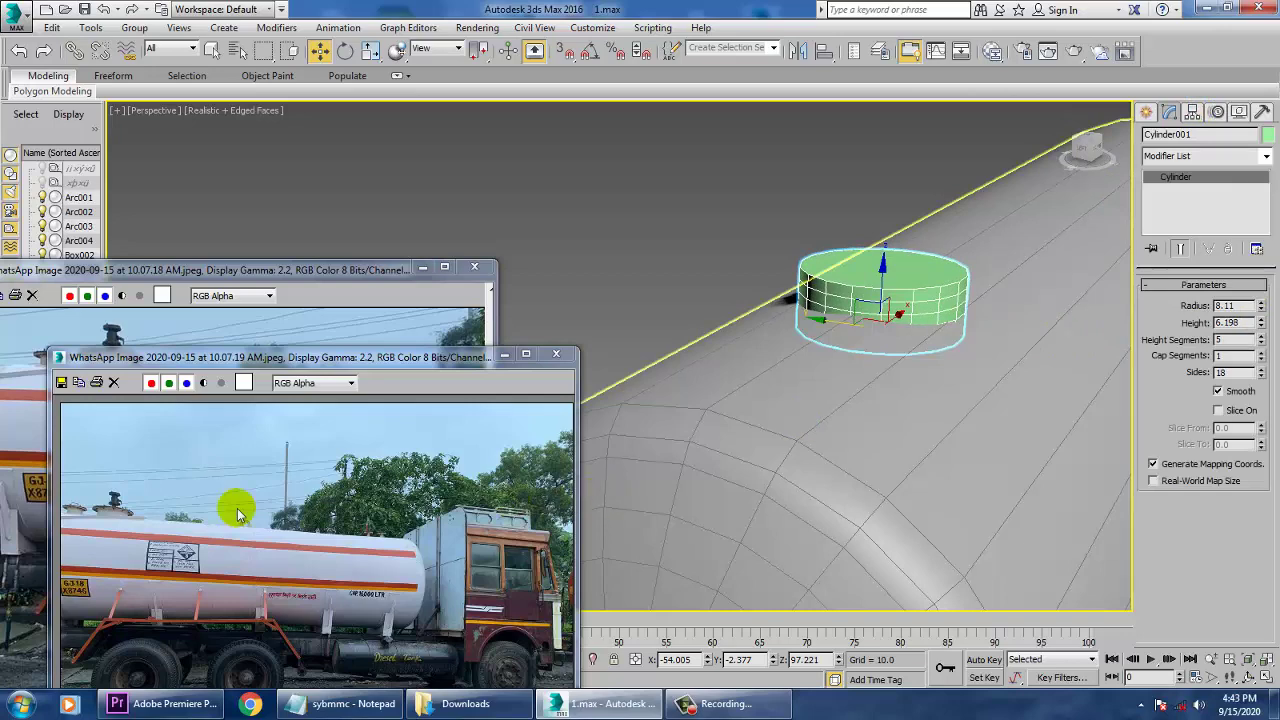
{"action": "left_click", "coordinate": [194, 515]}
{"action": "scroll", "coordinate": [100, 524], "scroll_direction": "up", "scroll_amount": 1}
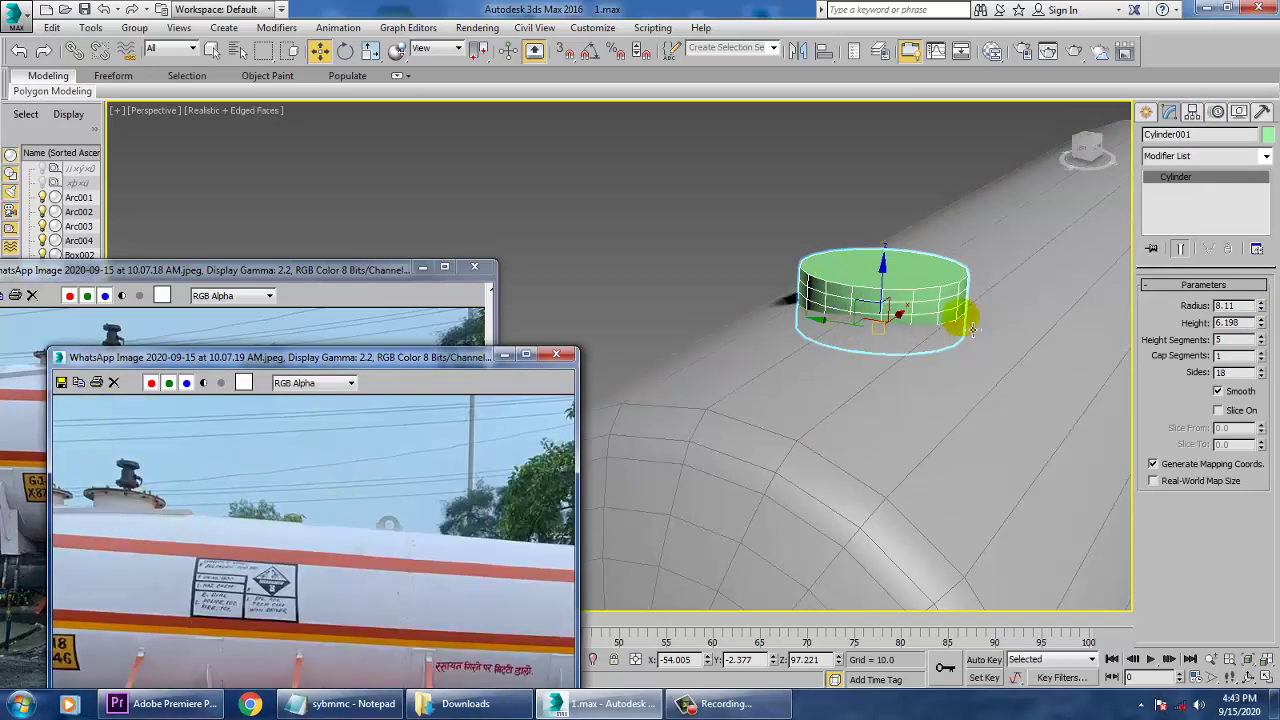
Convert the cylinder to an editable poly
{"action": "right_click", "coordinate": [900, 264]}
{"action": "mouse_move", "coordinate": [948, 430]}
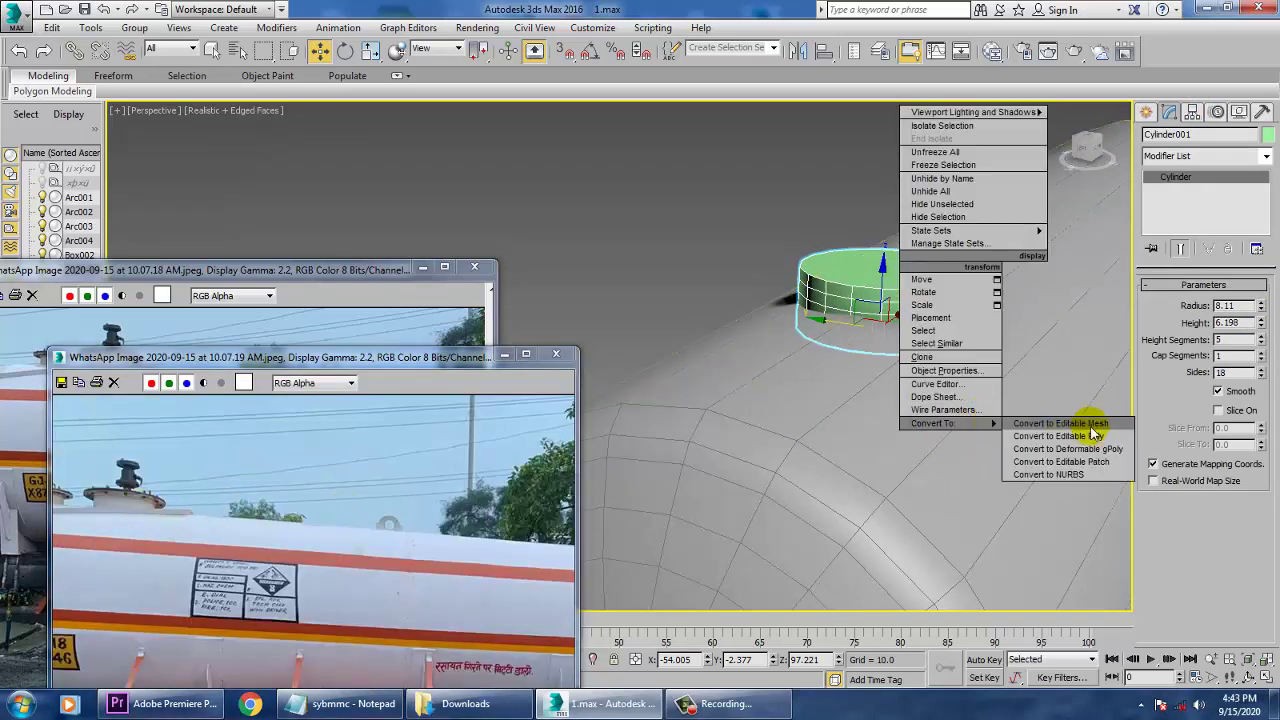
{"action": "left_click", "coordinate": [1058, 436]}
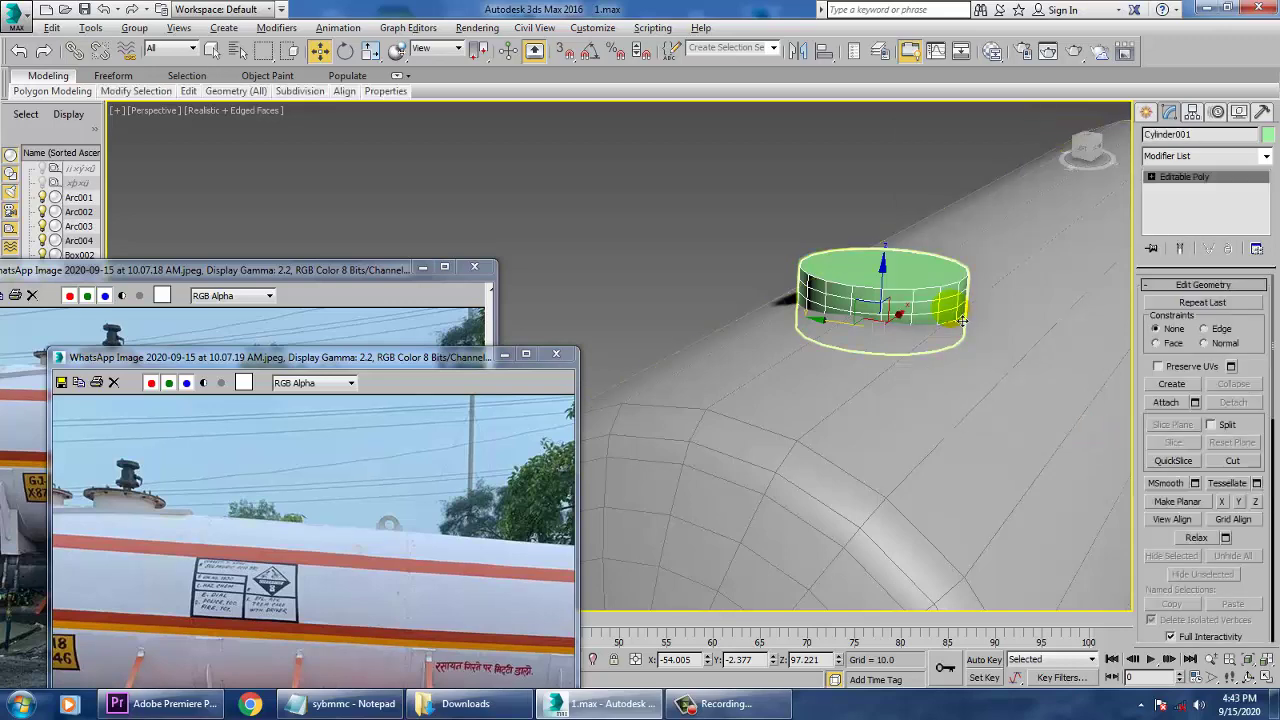
Raise the uppermost intermediate edge loop on the cylinder's side by about 0.35
{"action": "mouse_move", "coordinate": [957, 314]}
{"action": "middle_mouse_down", "text": "alt"}
{"action": "mouse_move", "coordinate": [890, 323]}
{"action": "mouse_move", "coordinate": [857, 362]}
{"action": "mouse_move", "coordinate": [971, 322]}
{"action": "middle_mouse_up", "text": "alt"}
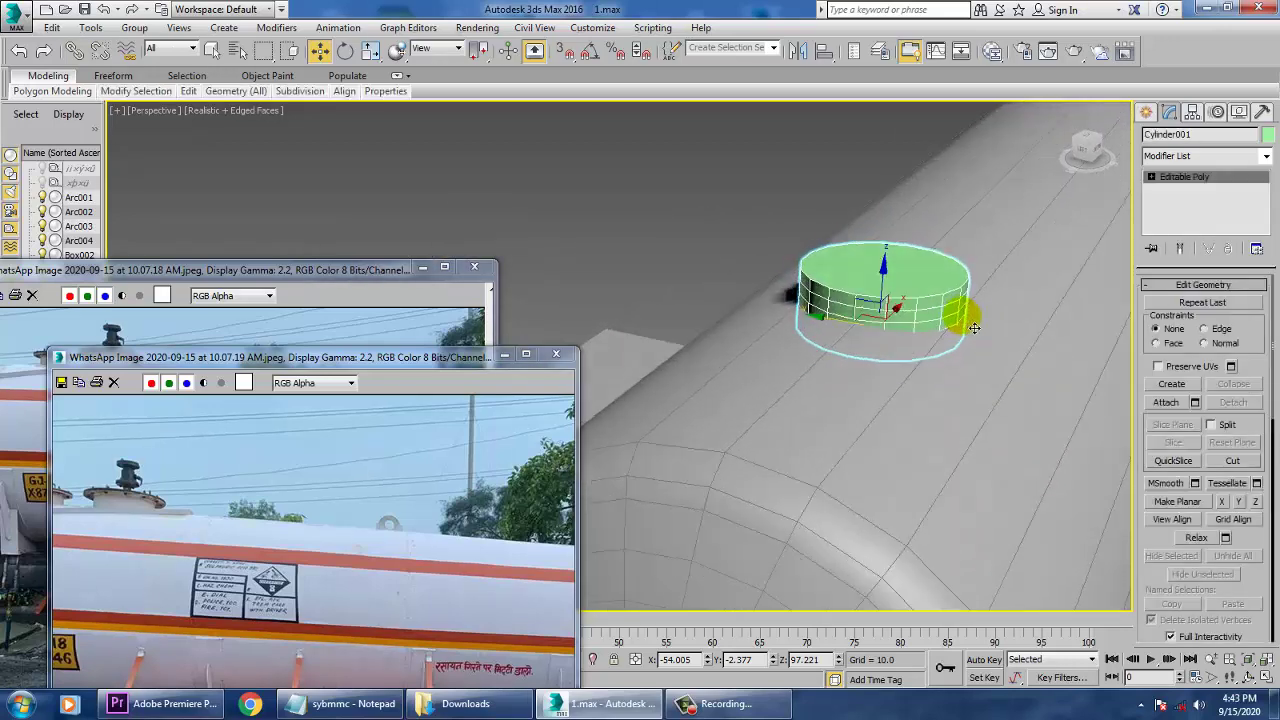
{"action": "scroll", "coordinate": [801, 314], "scroll_direction": "up", "scroll_amount": 6}
{"action": "key", "text": "z"}
{"action": "middle_click_drag", "start_coordinate": [863, 289], "coordinate": [1070, 260], "text": "ctrl+alt"}
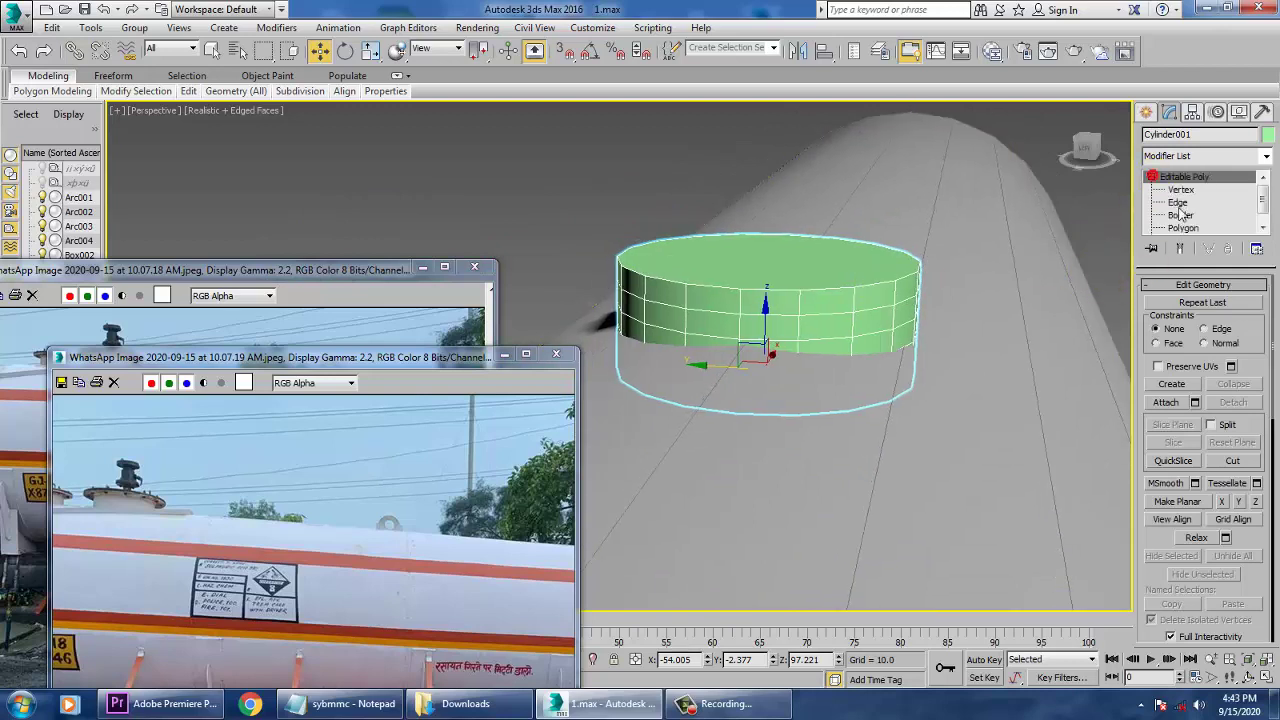
{"action": "left_click", "coordinate": [1181, 203]}
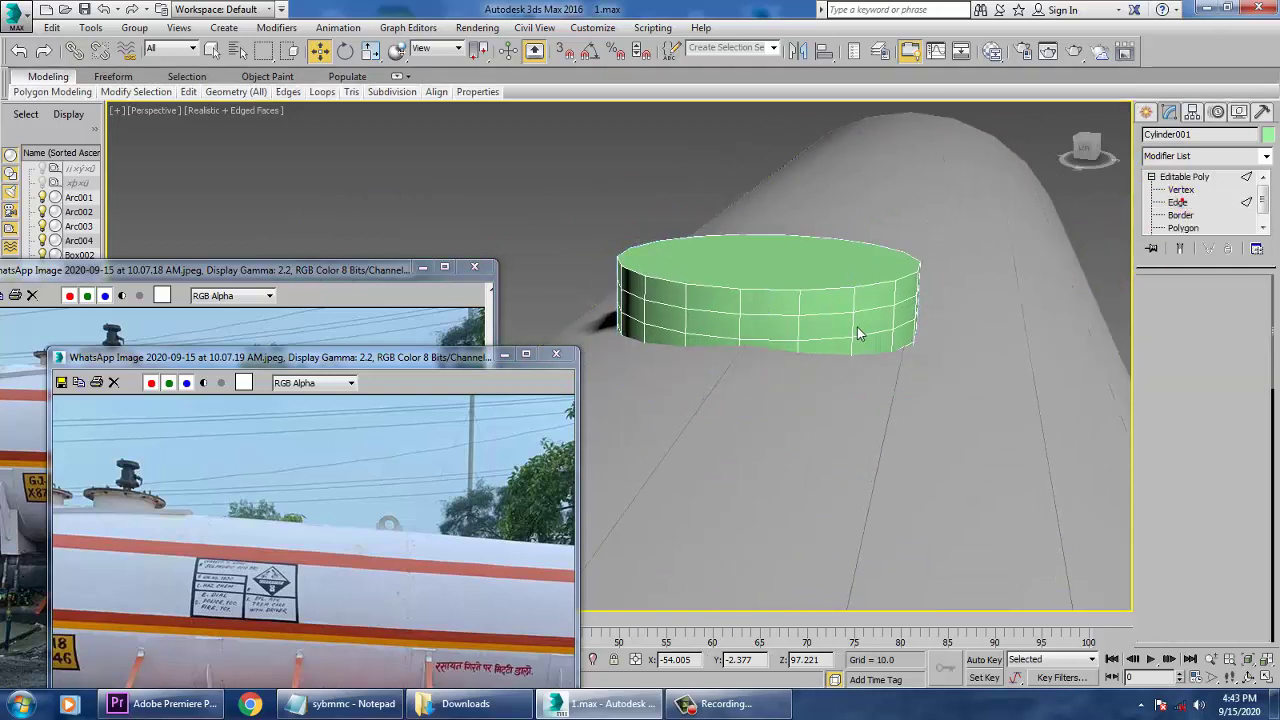
{"action": "double_click", "coordinate": [768, 314]}
{"action": "left_click_drag", "start_coordinate": [777, 246], "coordinate": [780, 234]}
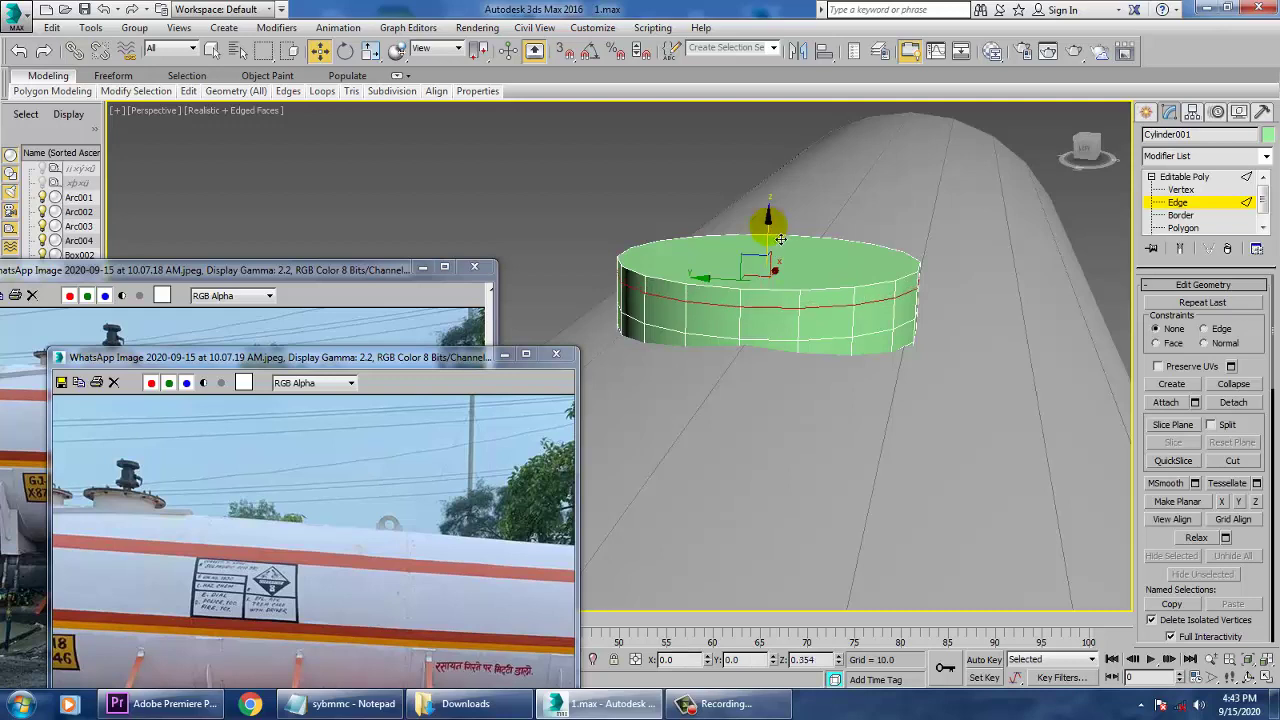
Turn on edged faces for the cylinder in the front view
{"action": "key", "text": "alt+w"}
{"action": "right_click", "coordinate": [999, 214]}
{"action": "key", "text": "z"}
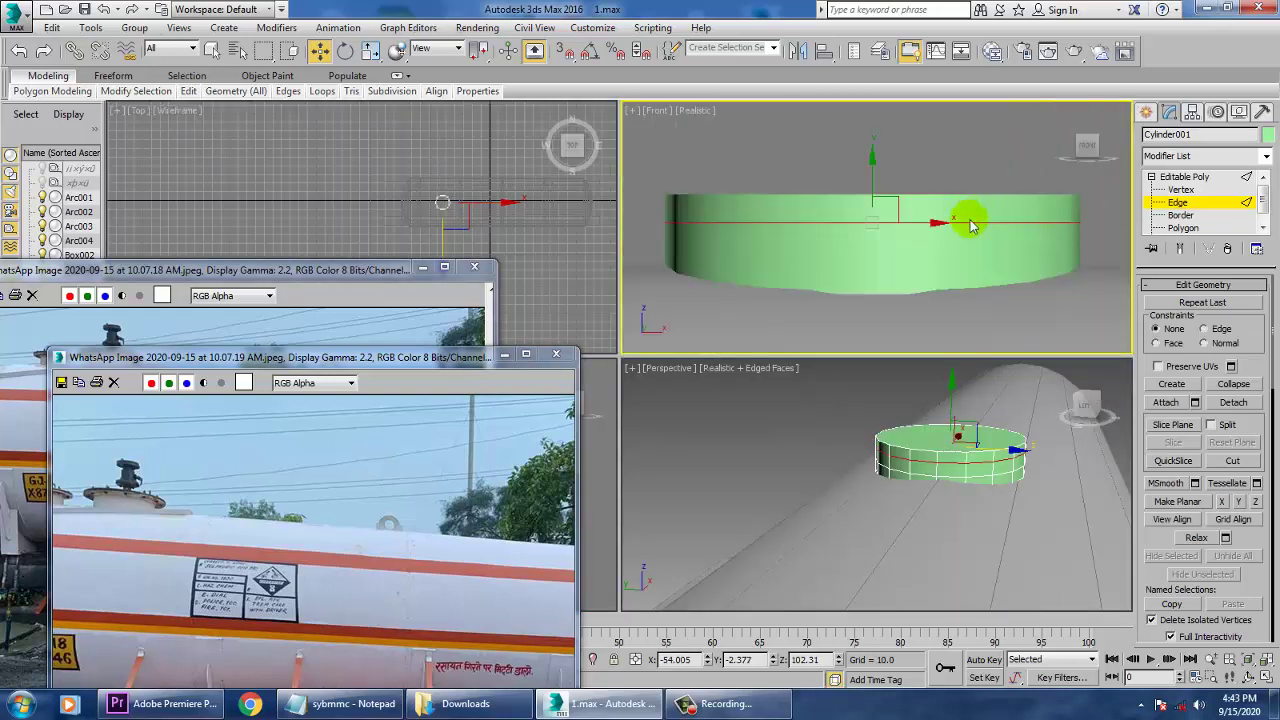
{"action": "scroll", "coordinate": [881, 268], "scroll_direction": "down", "scroll_amount": 3}
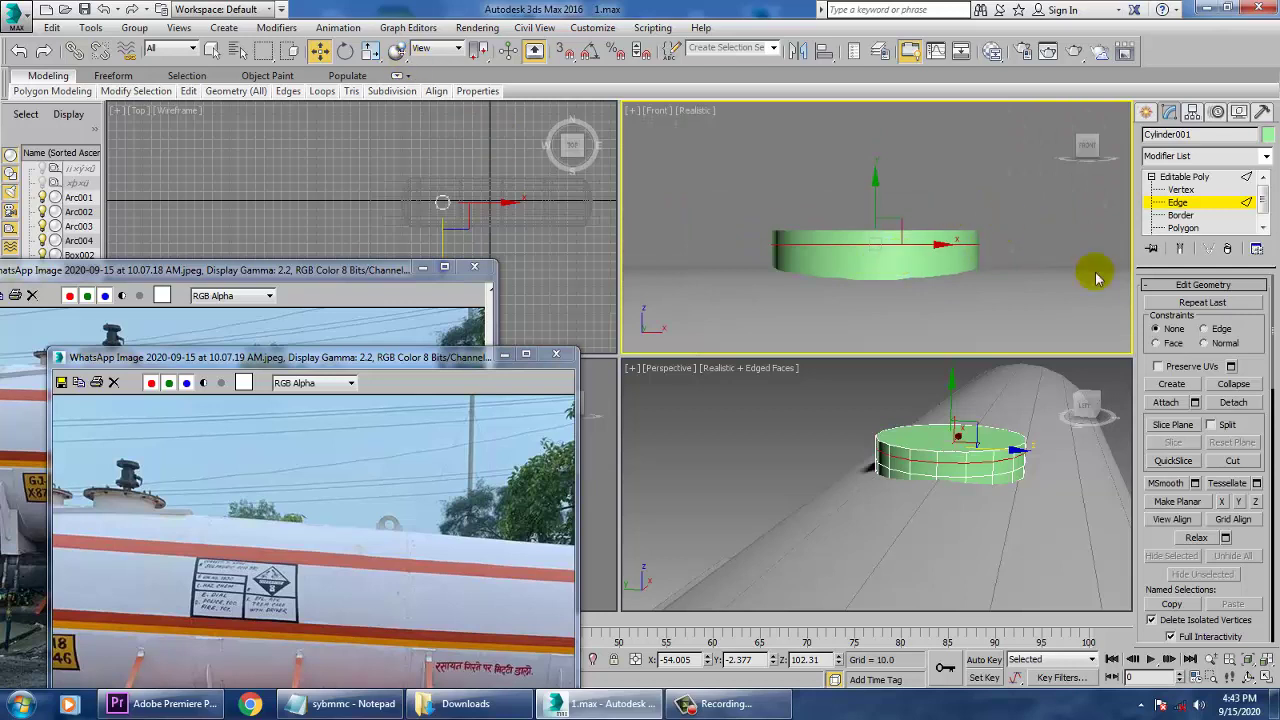
{"action": "key", "text": "F4"}
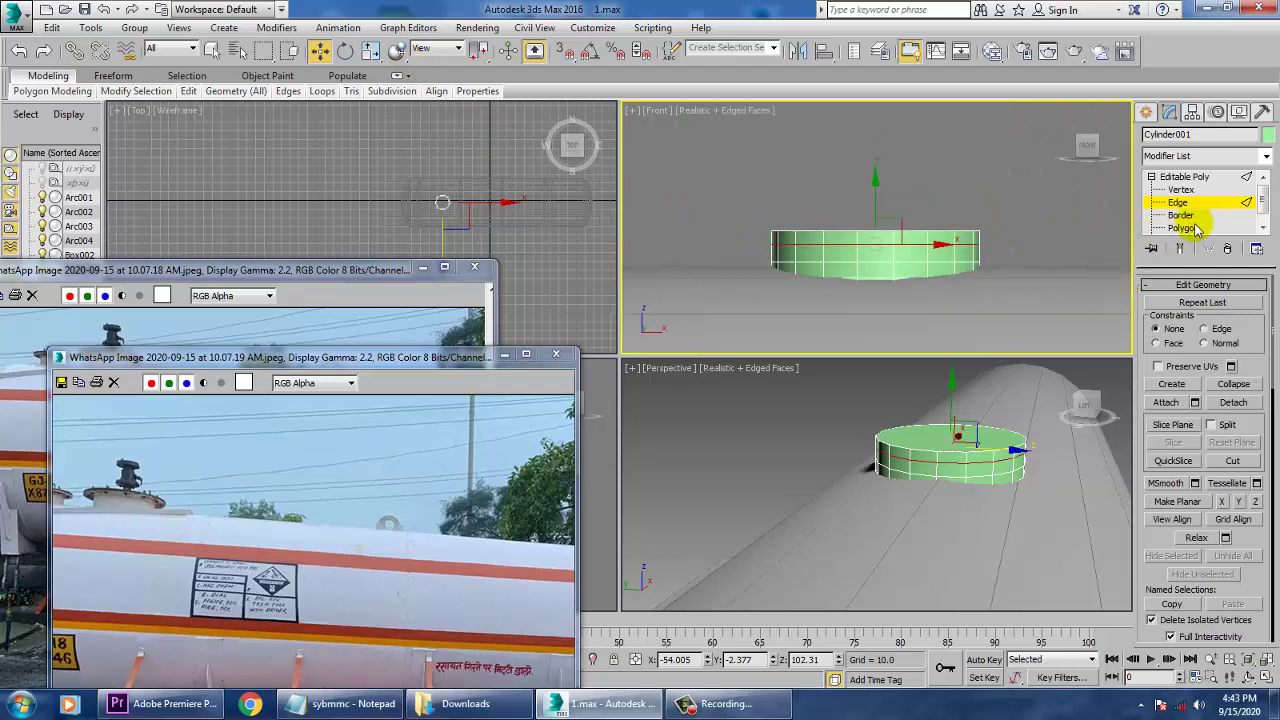
Extrude the band of side polygons above the raised edge loop outward by local normal, about 1.2, to form a rim
{"action": "left_click", "coordinate": [1183, 228]}
{"action": "key", "text": "alt+w"}
{"action": "middle_click_drag", "start_coordinate": [786, 237], "coordinate": [1018, 278]}
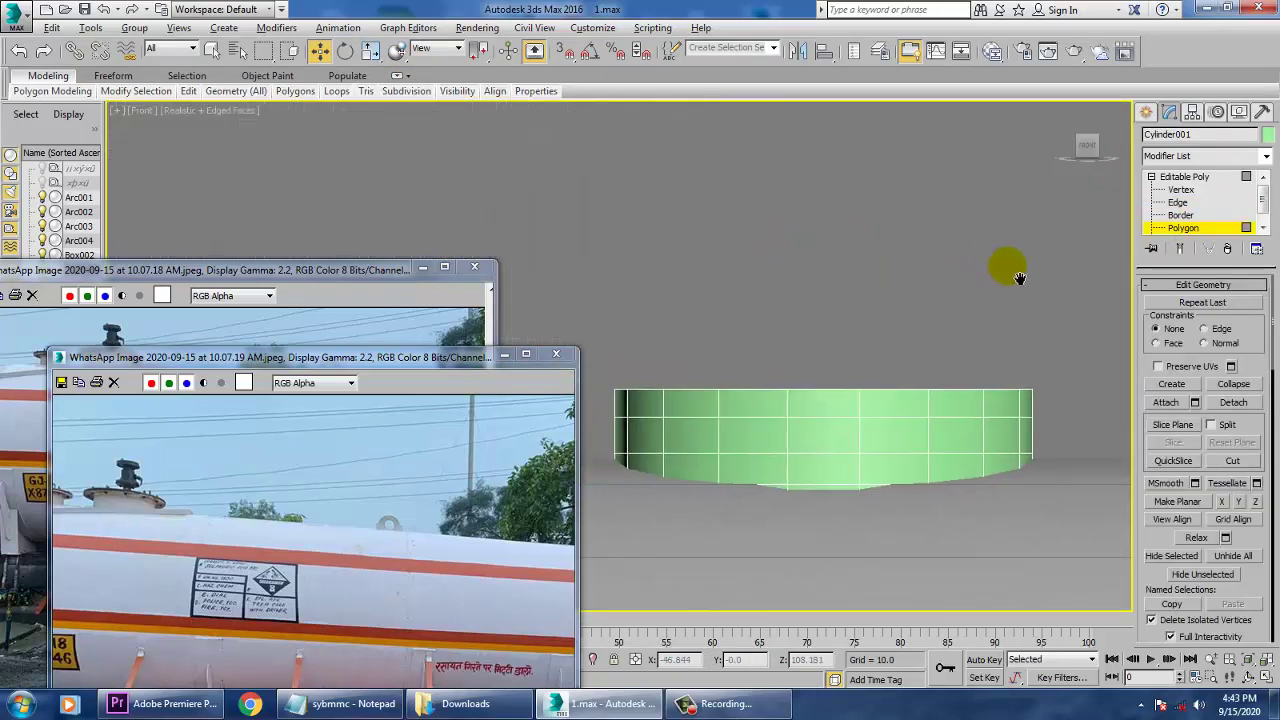
{"action": "left_click", "coordinate": [1081, 403]}
{"action": "key", "text": "alt+w"}
{"action": "key", "text": "alt+w"}
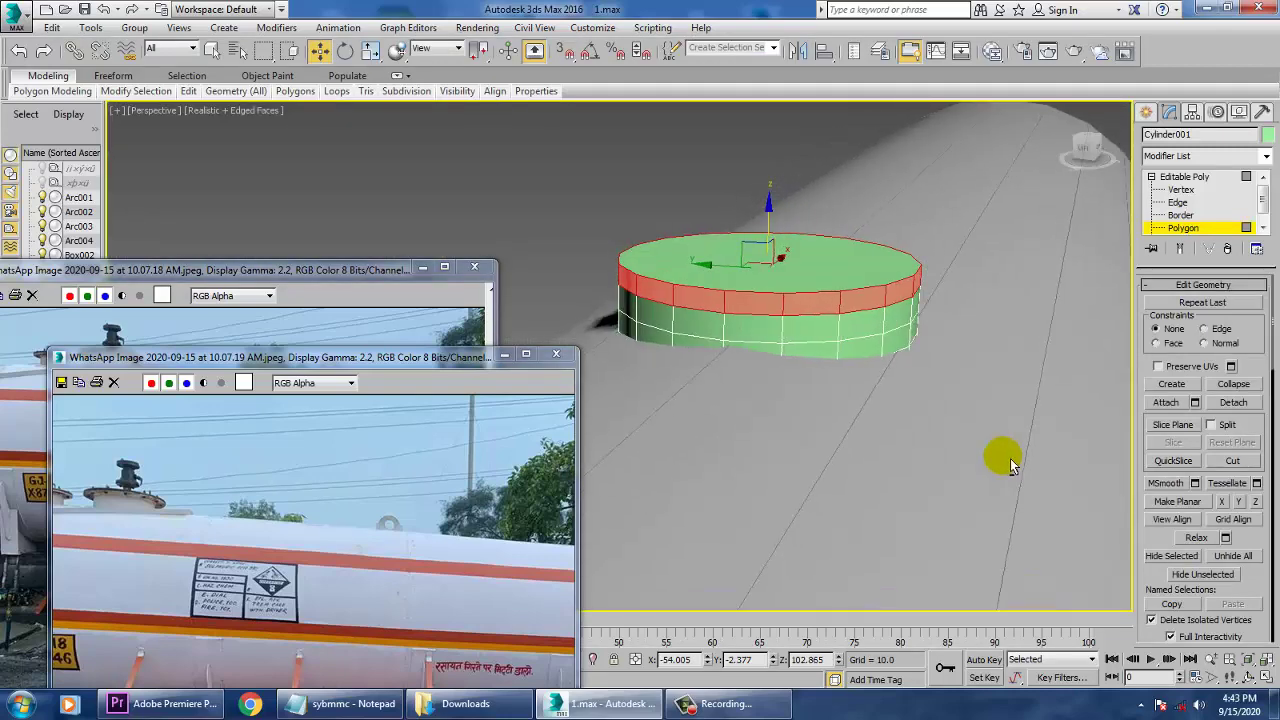
{"action": "left_click_drag", "start_coordinate": [1157, 583], "coordinate": [1178, 285]}
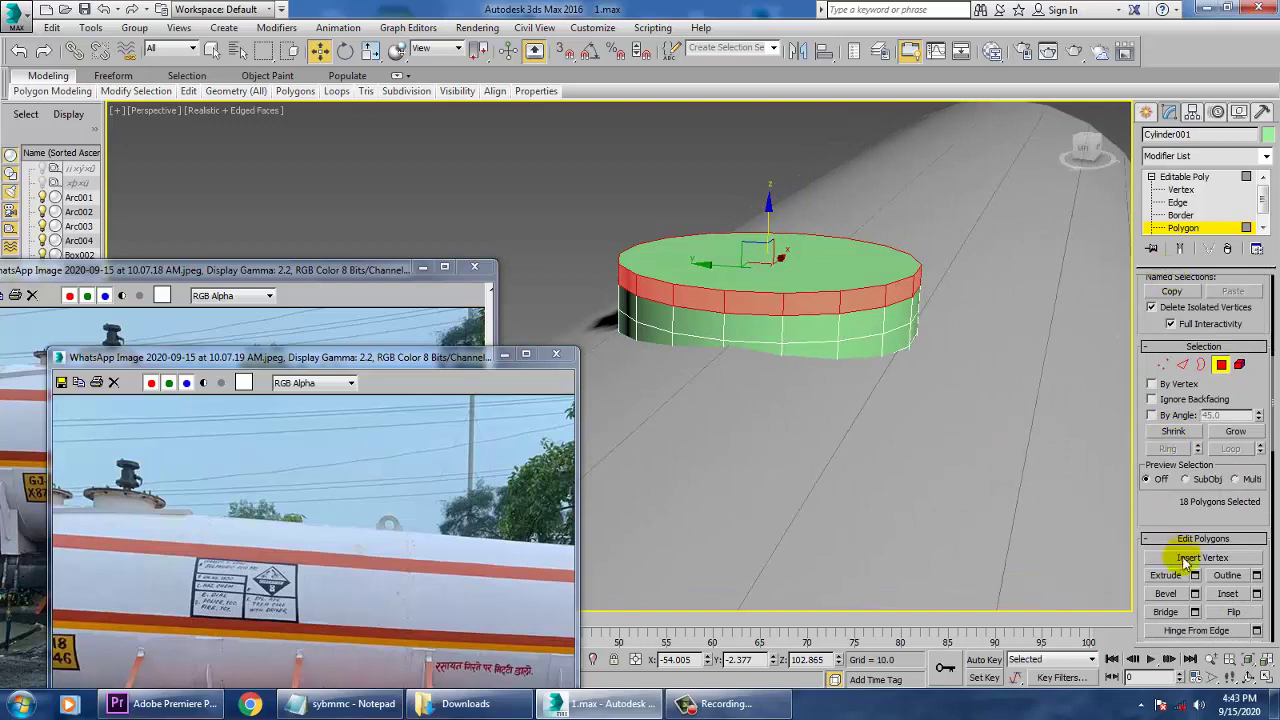
{"action": "left_click", "coordinate": [1195, 576]}
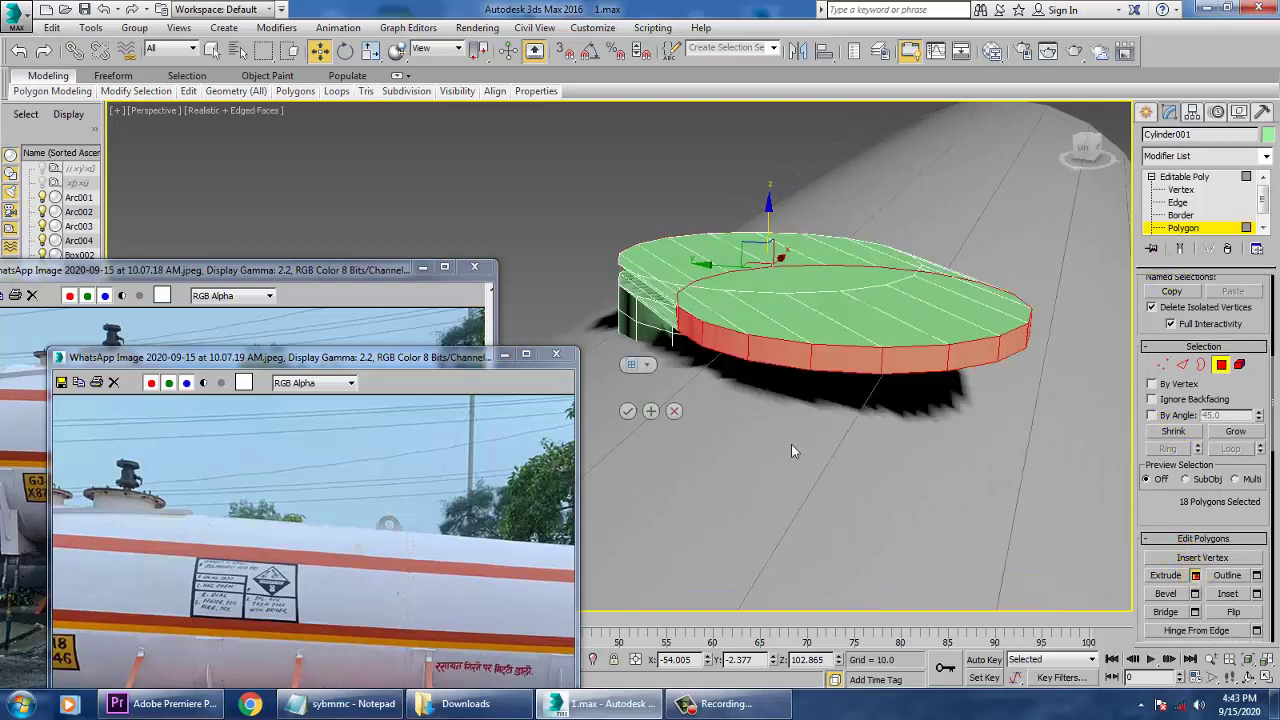
{"action": "left_click", "coordinate": [648, 364]}
{"action": "left_click", "coordinate": [690, 391]}
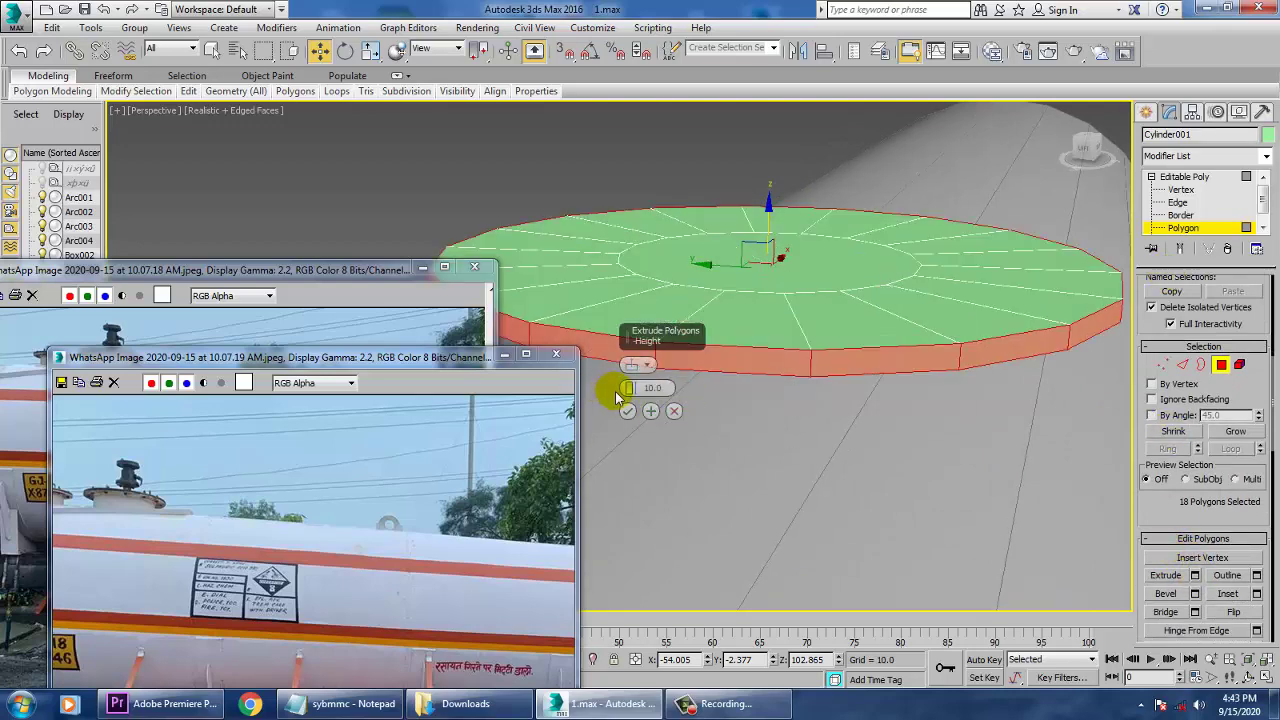
{"action": "left_click_drag", "start_coordinate": [631, 398], "coordinate": [657, 455]}
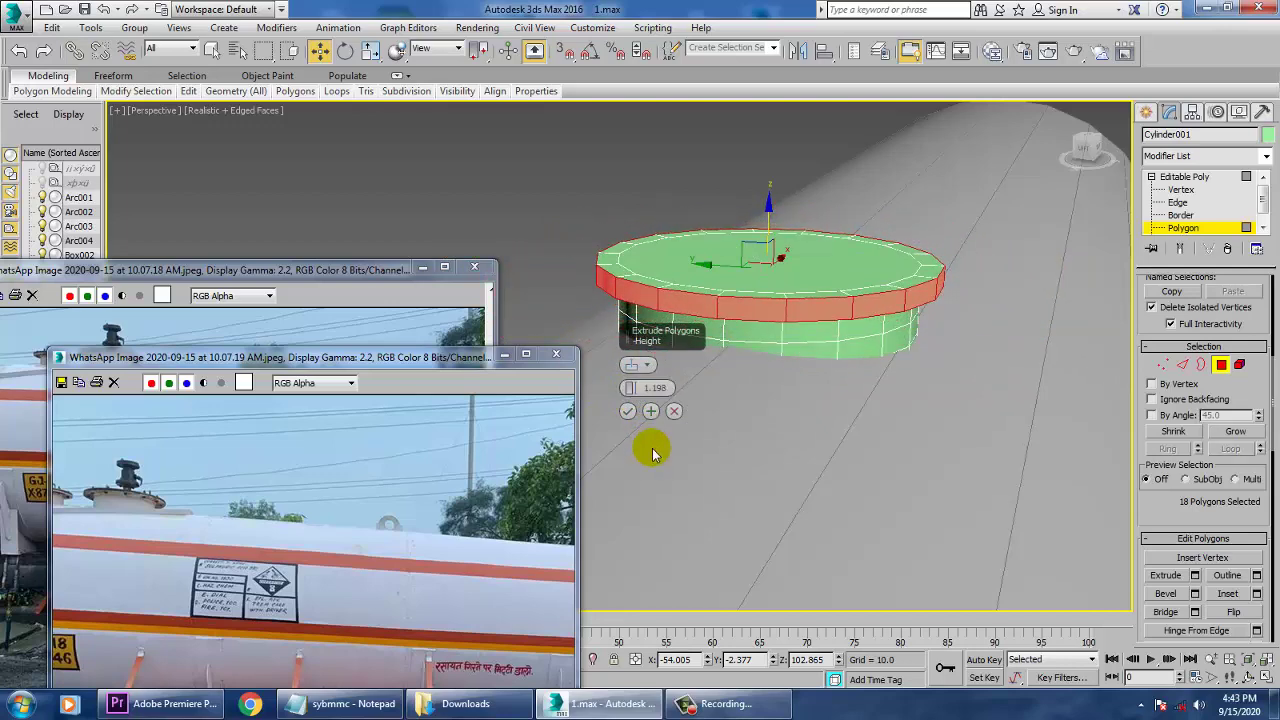
{"action": "left_click", "coordinate": [627, 413]}
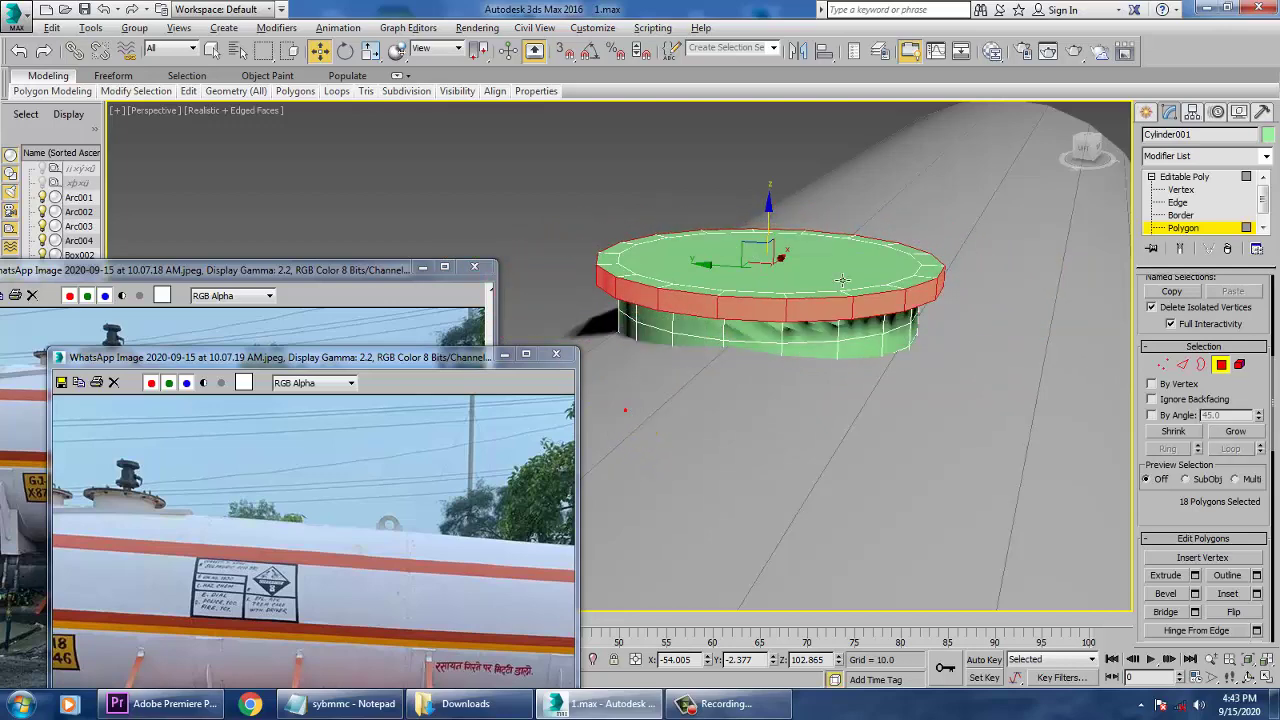
Thin the rim by raising its lower row of vertices to a Z of about 102.75, and leave vertex editing
{"action": "key", "text": "alt+w"}
{"action": "middle_click", "coordinate": [866, 240]}
{"action": "key", "text": "alt+w"}
{"action": "middle_click_drag", "start_coordinate": [803, 279], "coordinate": [813, 231]}
{"action": "scroll", "coordinate": [814, 380], "scroll_direction": "down", "scroll_amount": 3}
{"action": "key", "text": "1"}
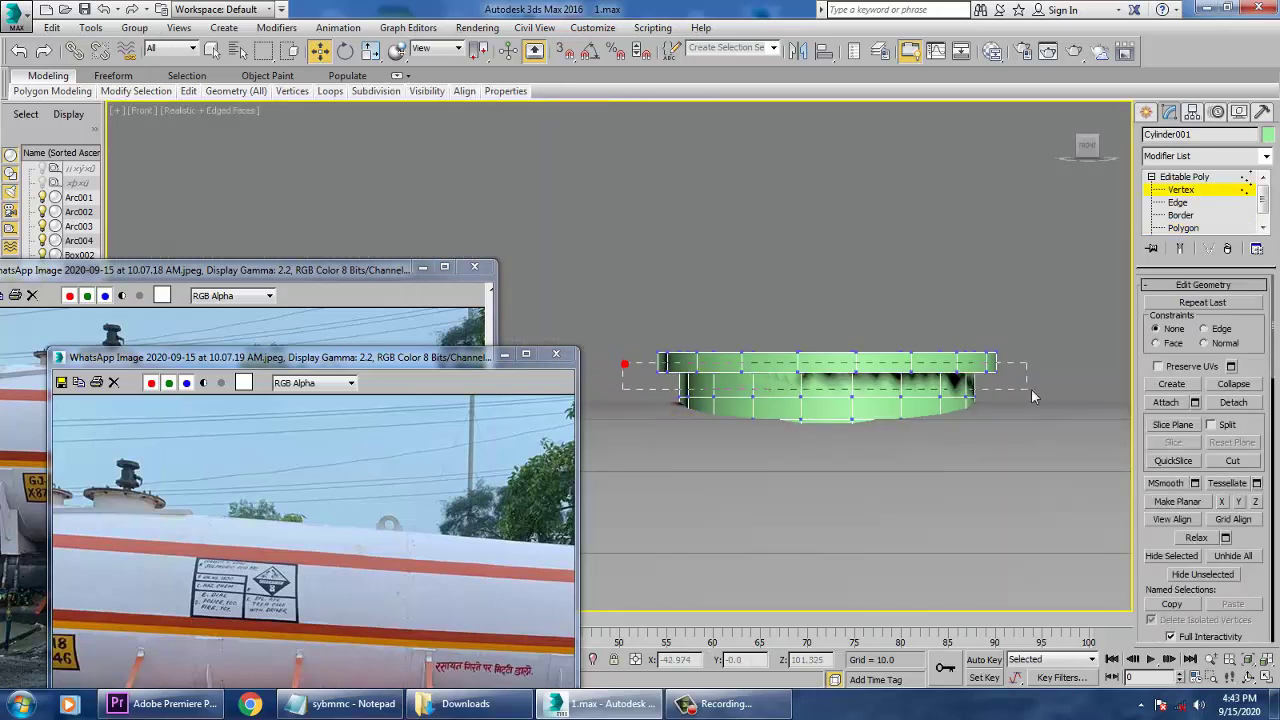
{"action": "left_click_drag", "start_coordinate": [1045, 382], "coordinate": [1045, 380]}
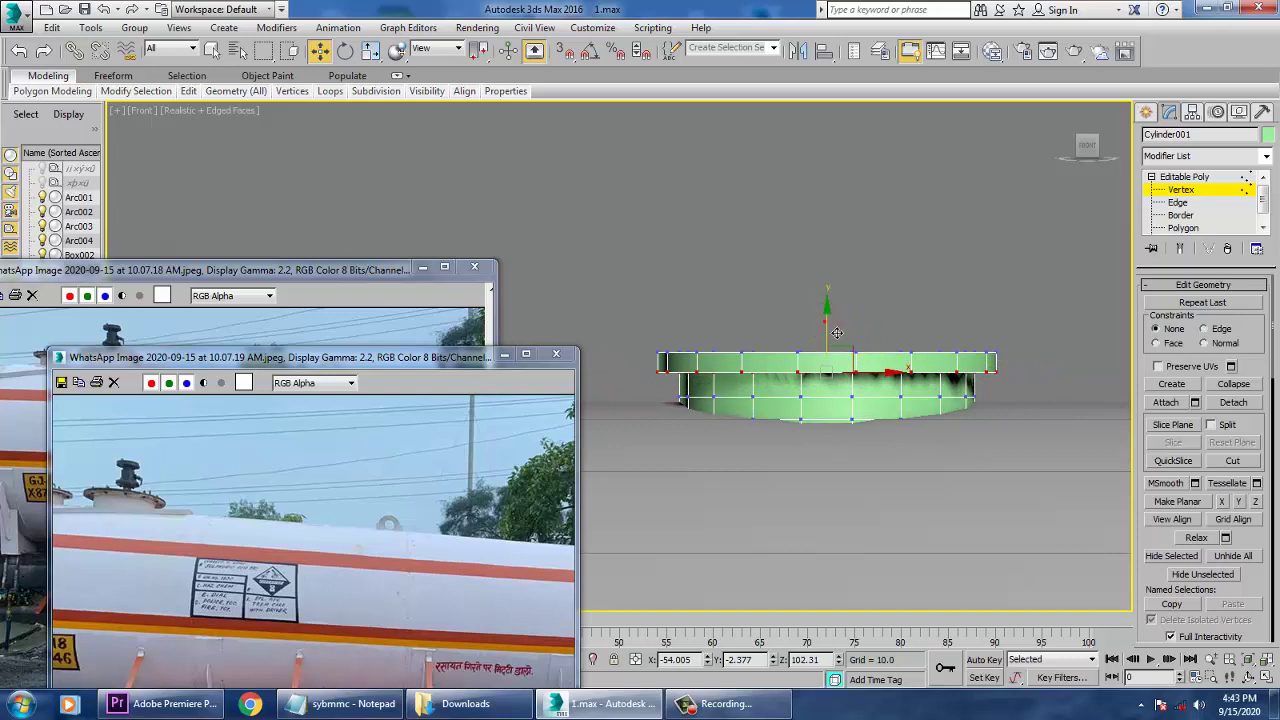
{"action": "left_click_drag", "start_coordinate": [836, 332], "coordinate": [835, 325]}
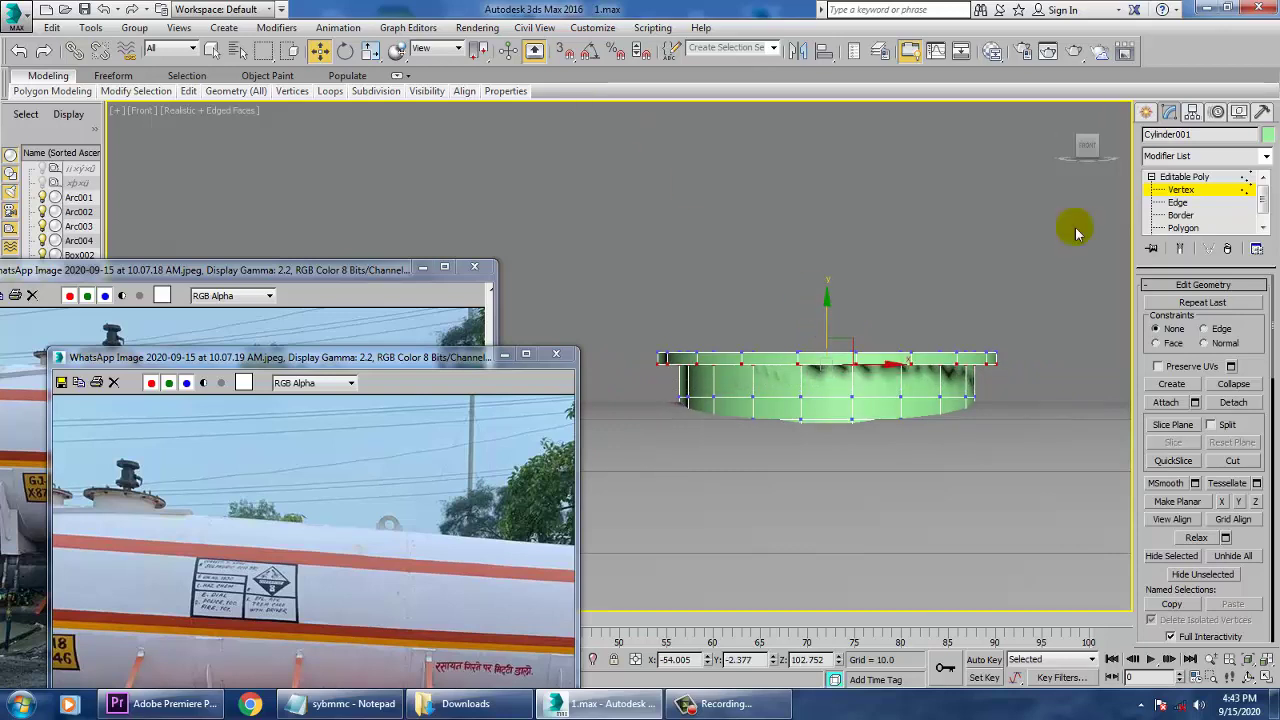
{"action": "left_click", "coordinate": [1196, 177]}
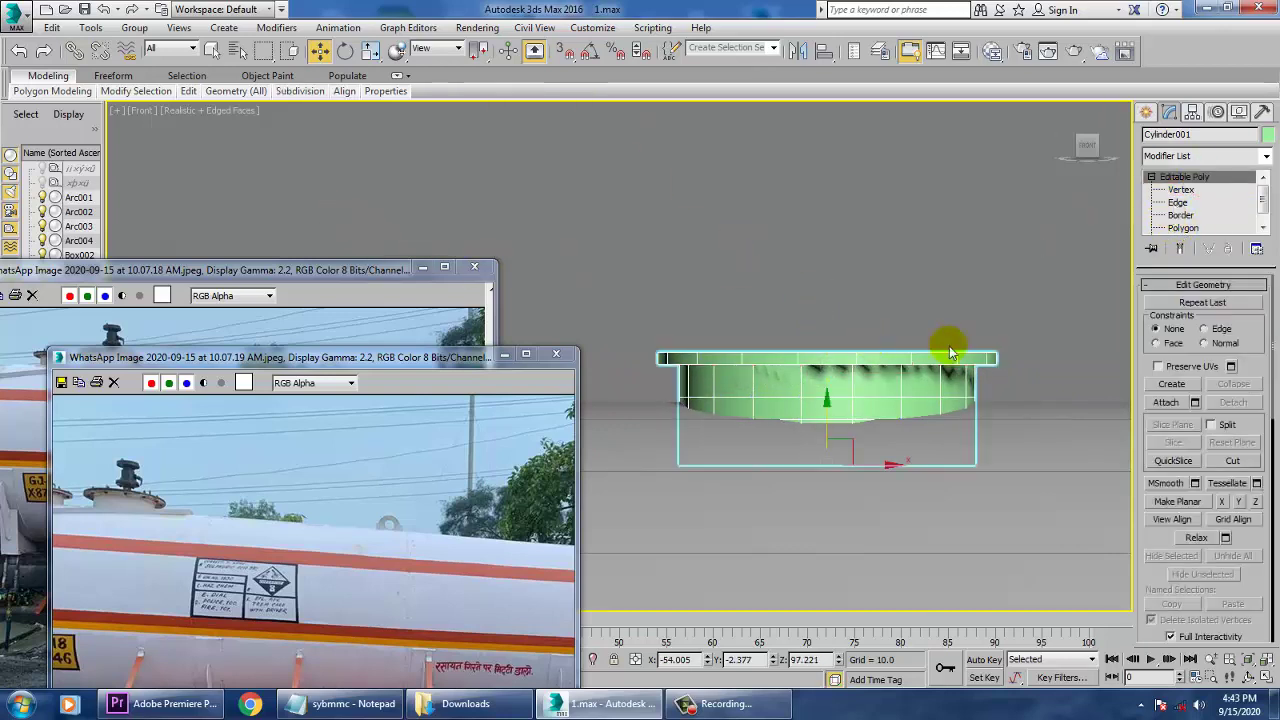
Add an edge loop around the cylinder's rim with Swift Loop and raise it by about 0.07
{"action": "left_click", "coordinate": [58, 91]}
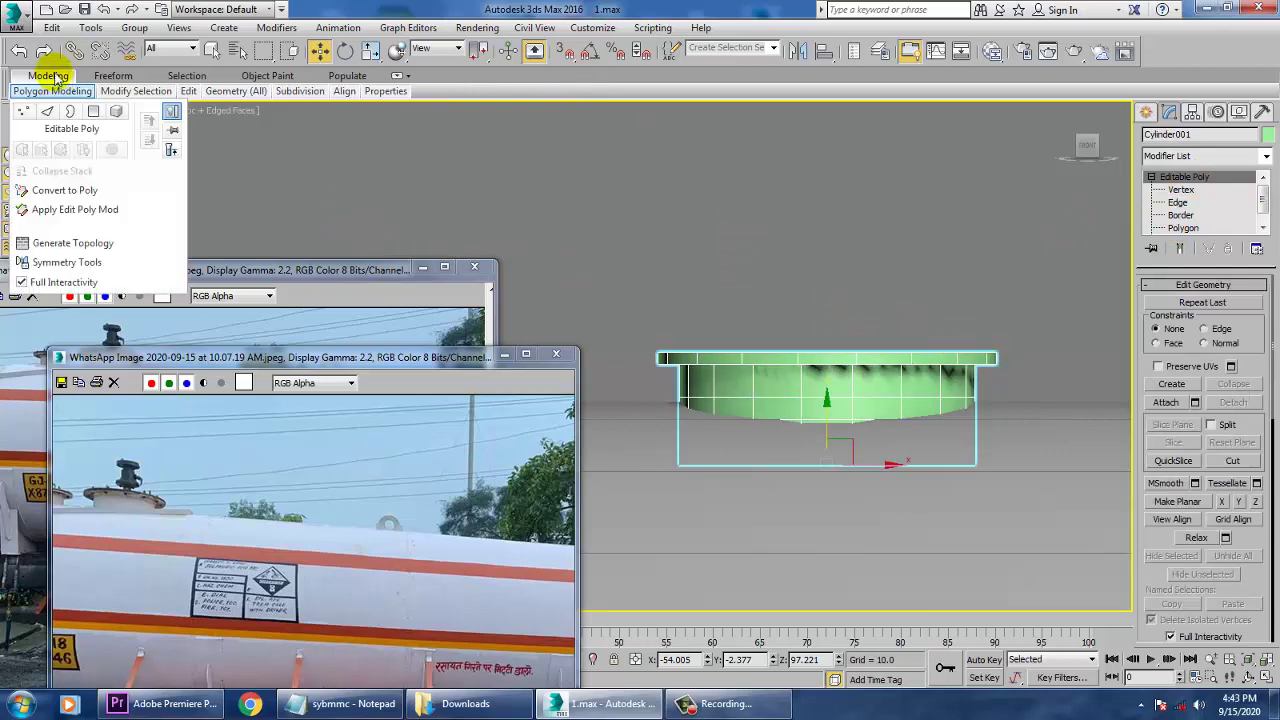
{"action": "double_click", "coordinate": [48, 75]}
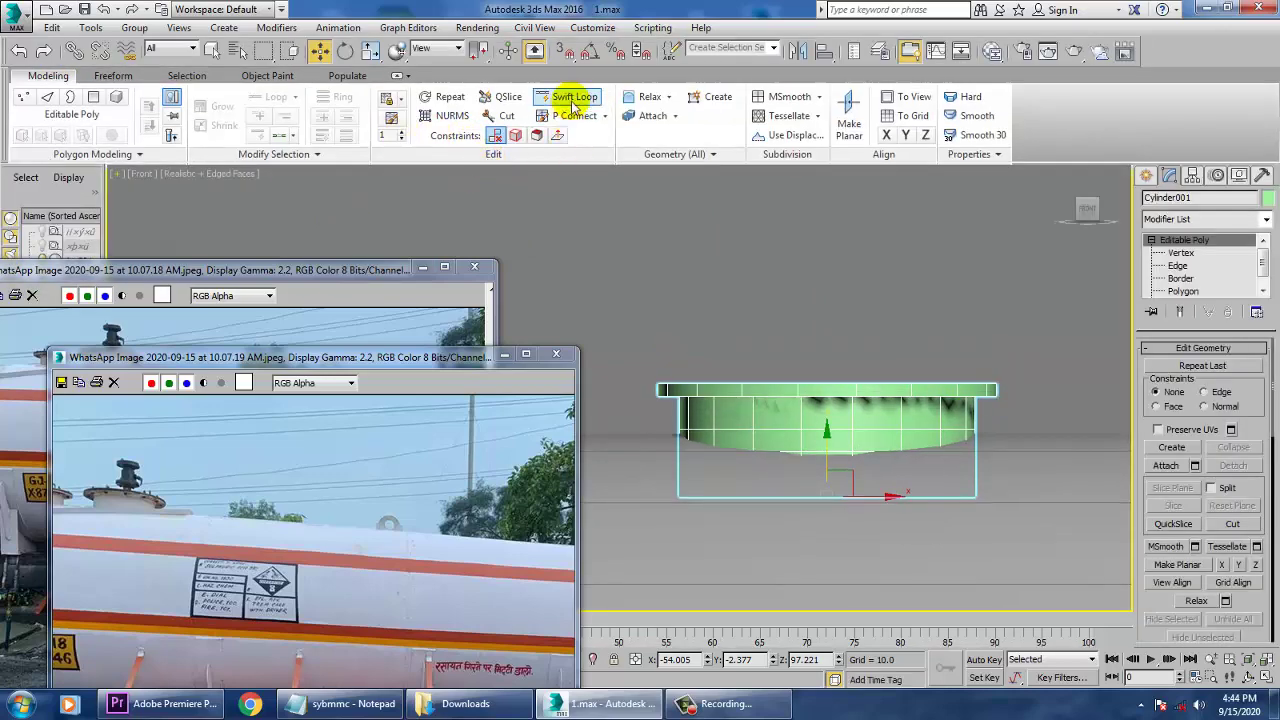
{"action": "scroll", "coordinate": [707, 390], "scroll_direction": "up", "scroll_amount": 3}
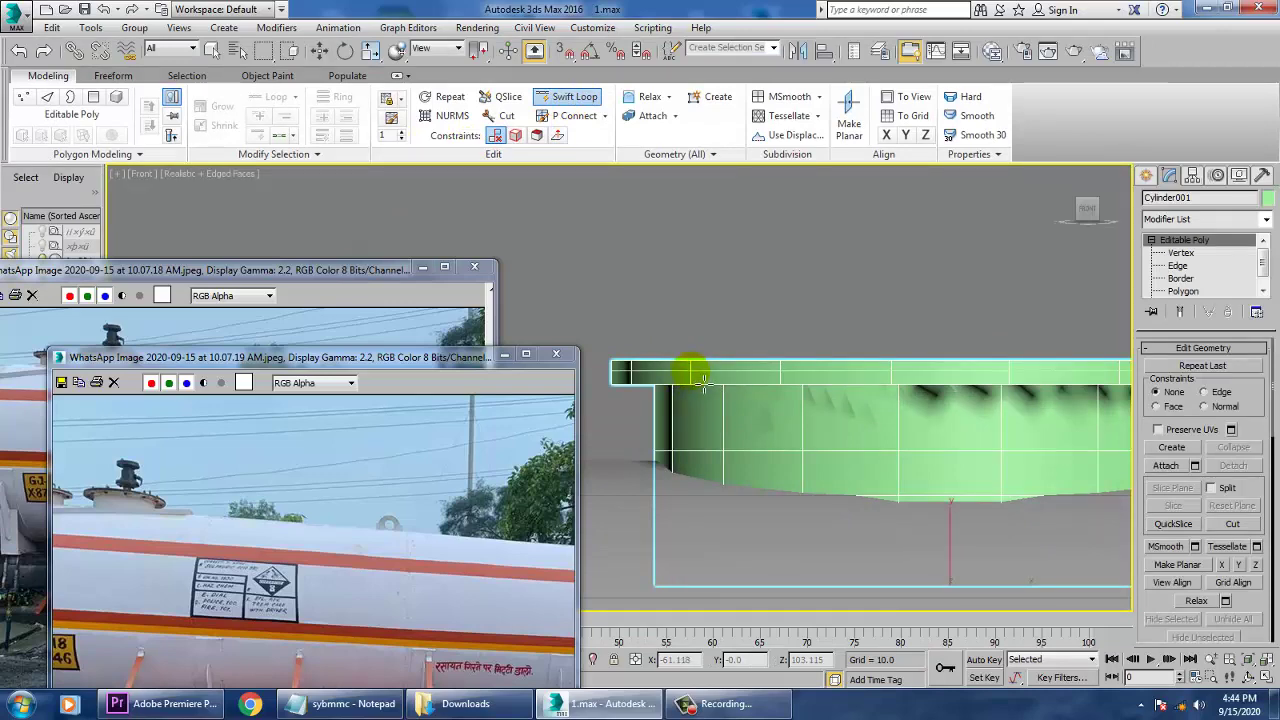
{"action": "key", "text": "w"}
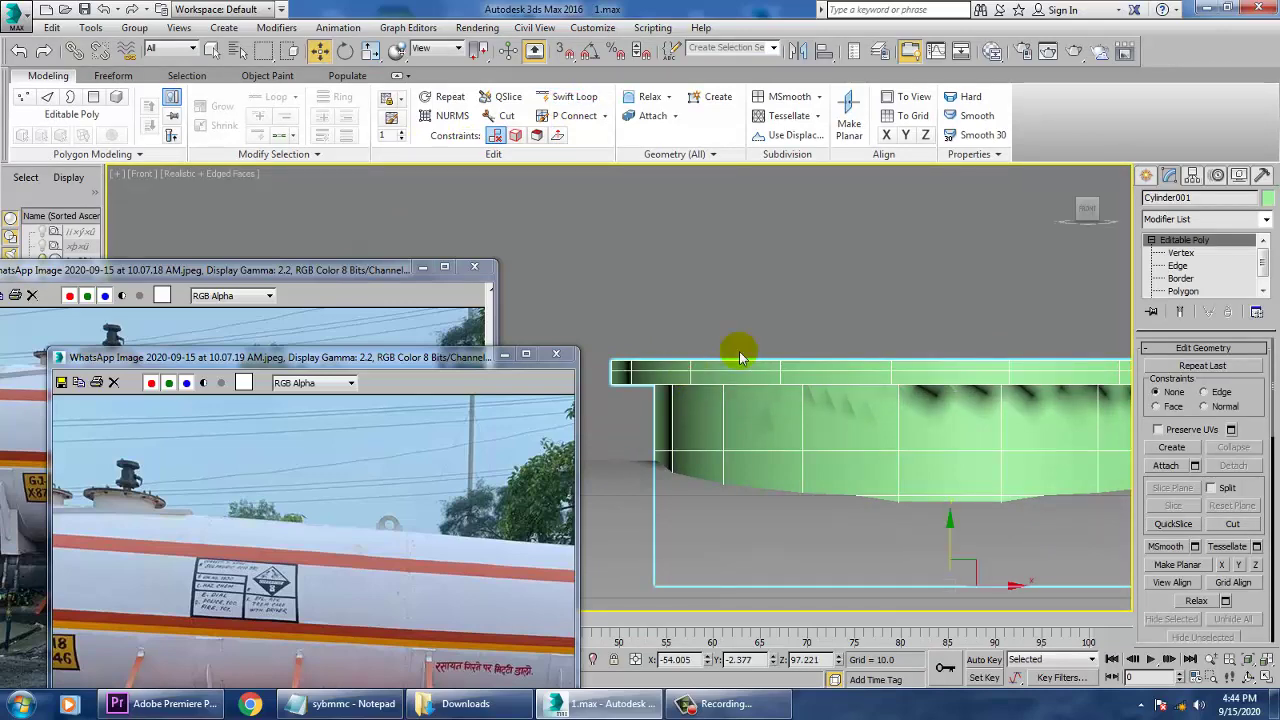
{"action": "key", "text": "2"}
{"action": "left_click", "coordinate": [930, 370]}
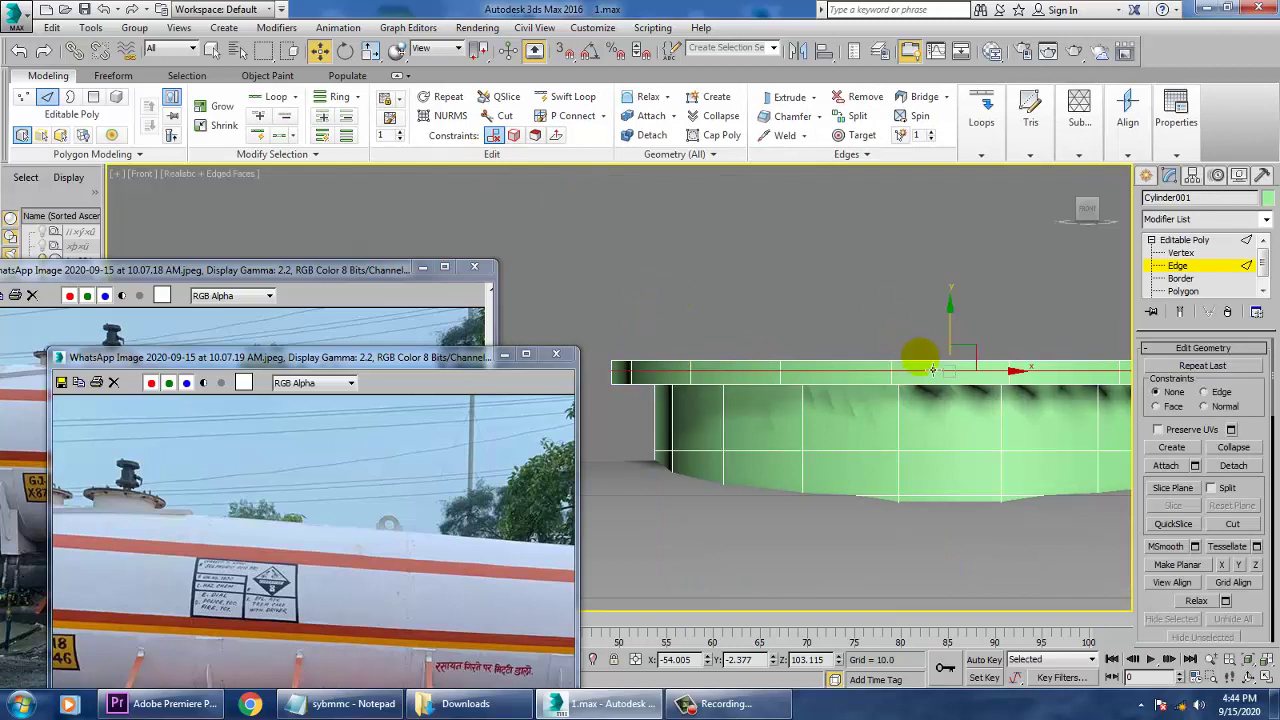
{"action": "left_click_drag", "start_coordinate": [962, 352], "coordinate": [962, 348]}
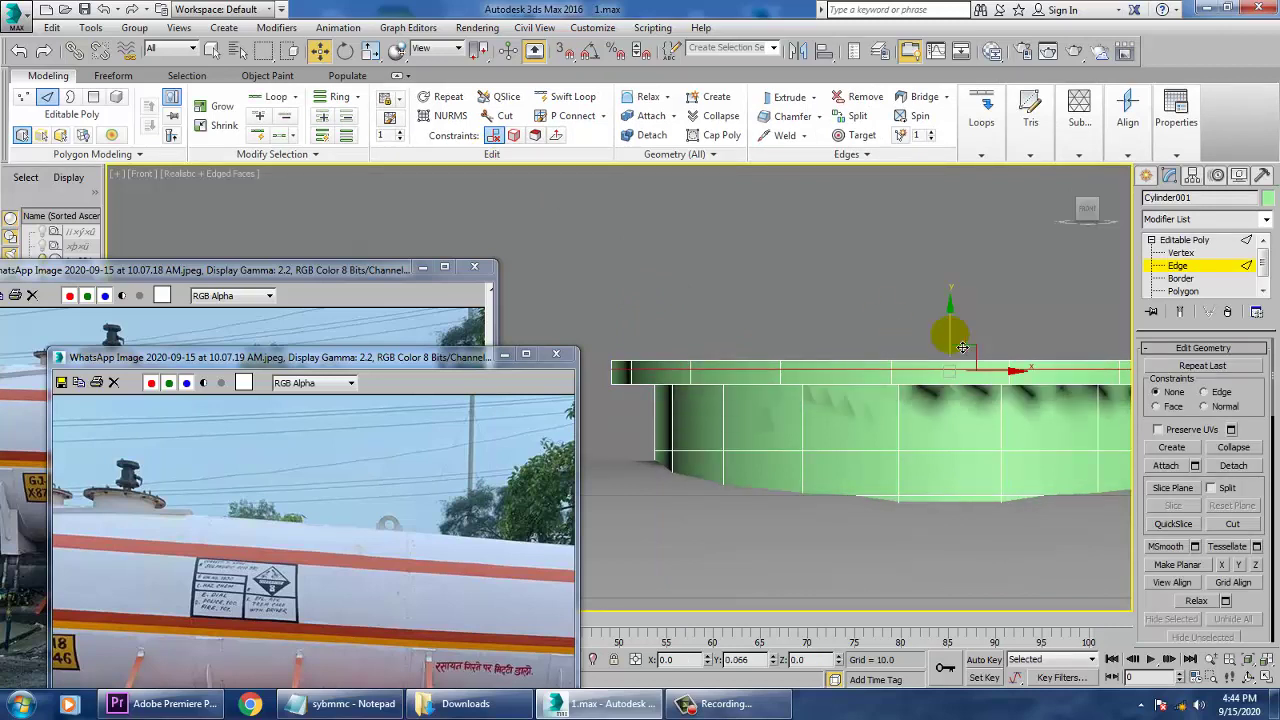
Add two more Swift Loop edge loops to the rim, one near its lower edge and one midway between the existing loops
{"action": "left_click", "coordinate": [566, 96]}
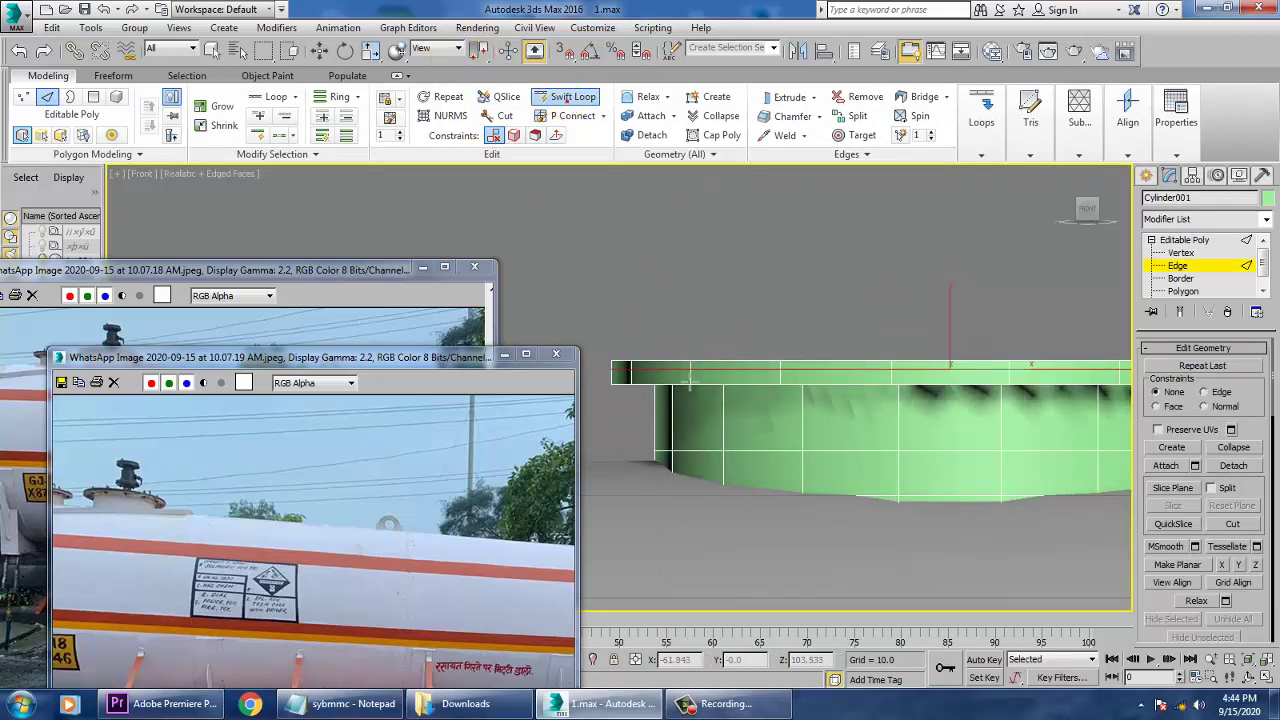
{"action": "left_click", "coordinate": [702, 390]}
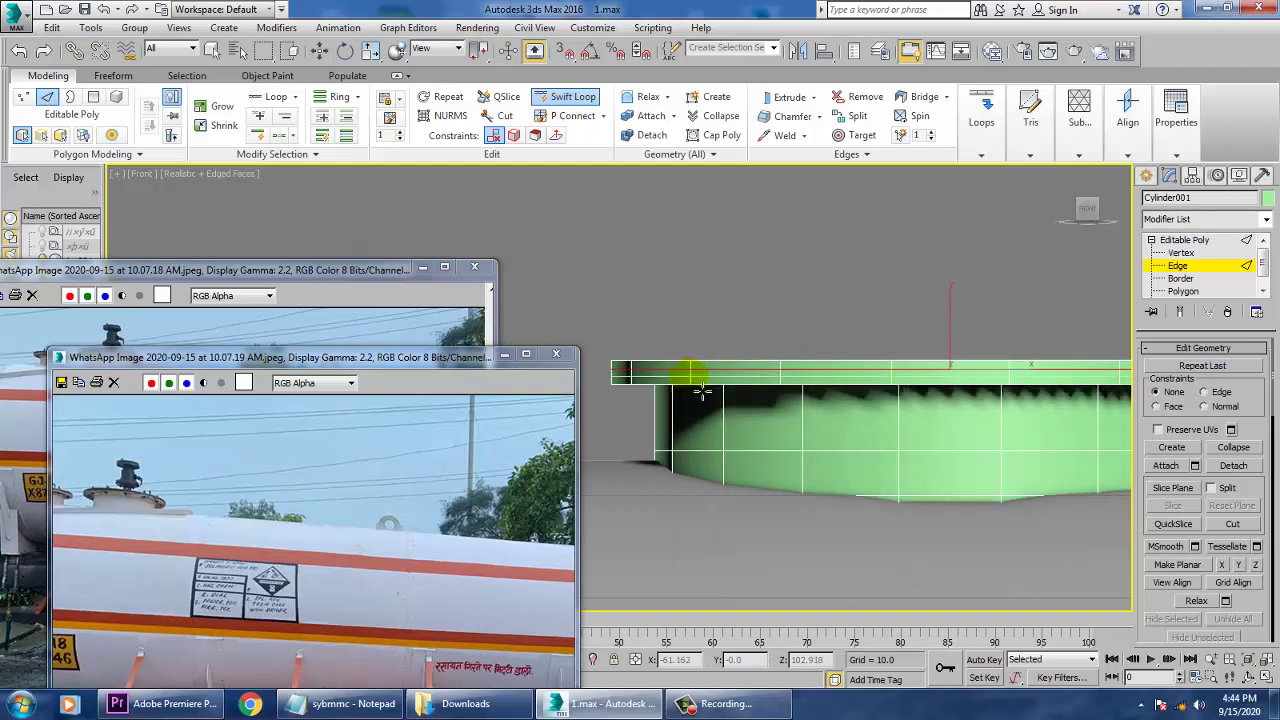
{"action": "scroll", "coordinate": [705, 381], "scroll_direction": "up", "scroll_amount": 3}
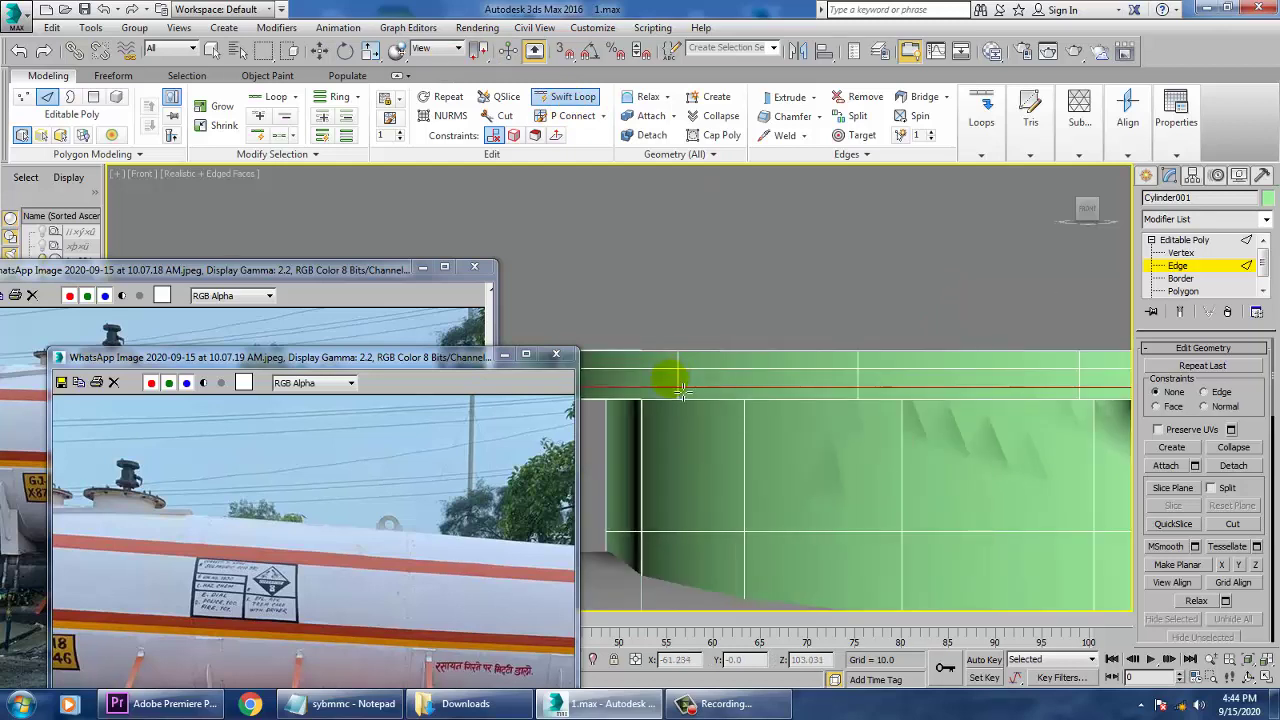
{"action": "left_click", "coordinate": [678, 379]}
{"action": "key", "text": "w"}
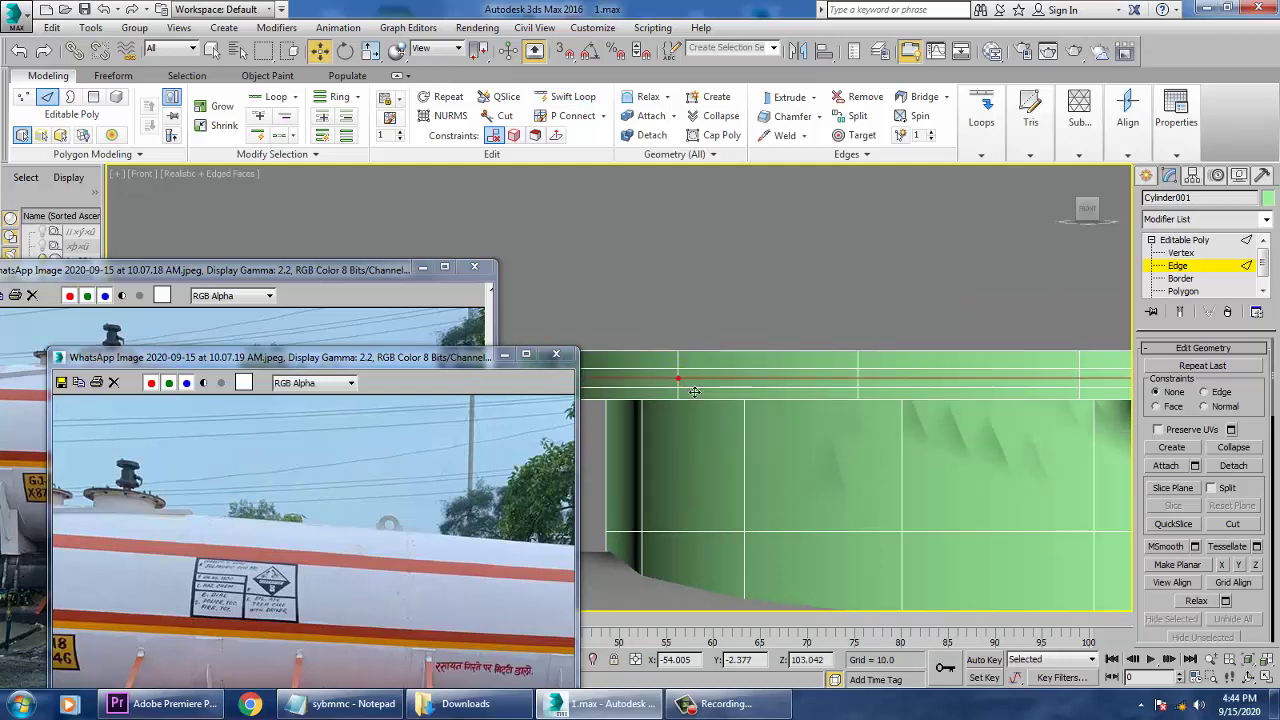
Scale the rim's middle edge loop uniformly to about 97% to form a groove, and leave edge editing
{"action": "key", "text": "alt+w"}
{"action": "right_click", "coordinate": [968, 468]}
{"action": "key", "text": "alt+w"}
{"action": "scroll", "coordinate": [857, 509], "scroll_direction": "up", "scroll_amount": 6}
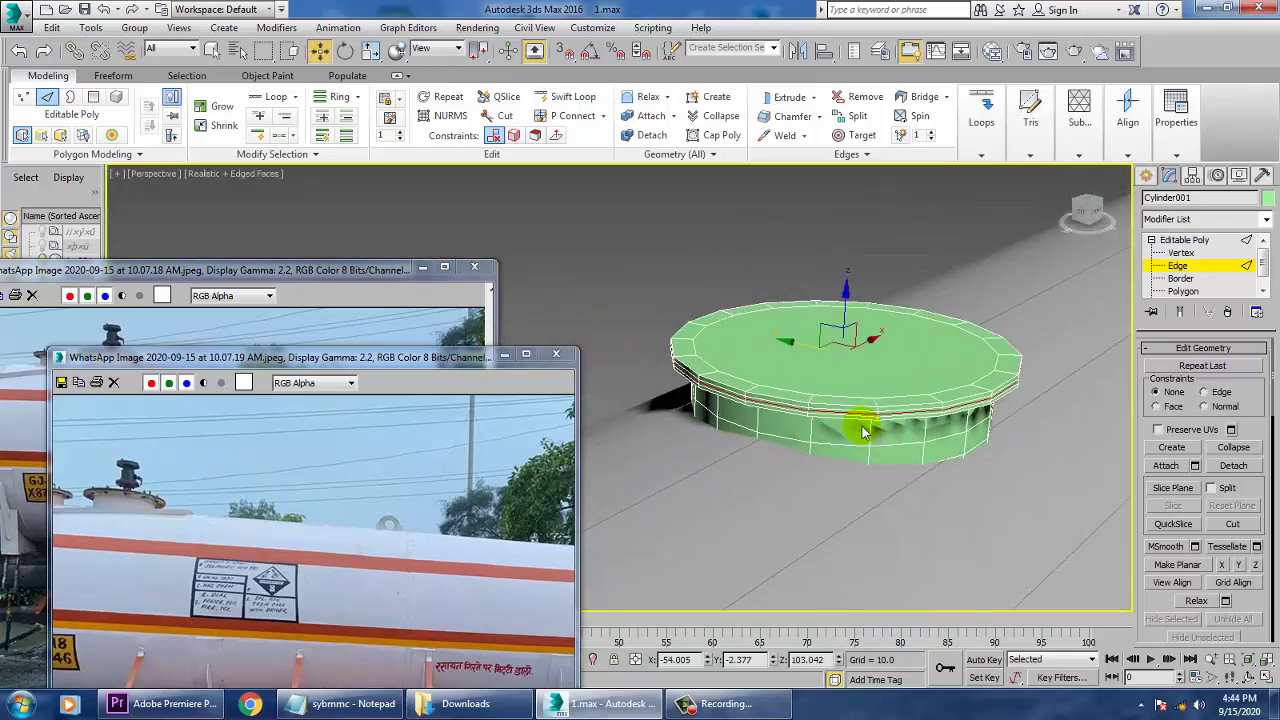
{"action": "key", "text": "r"}
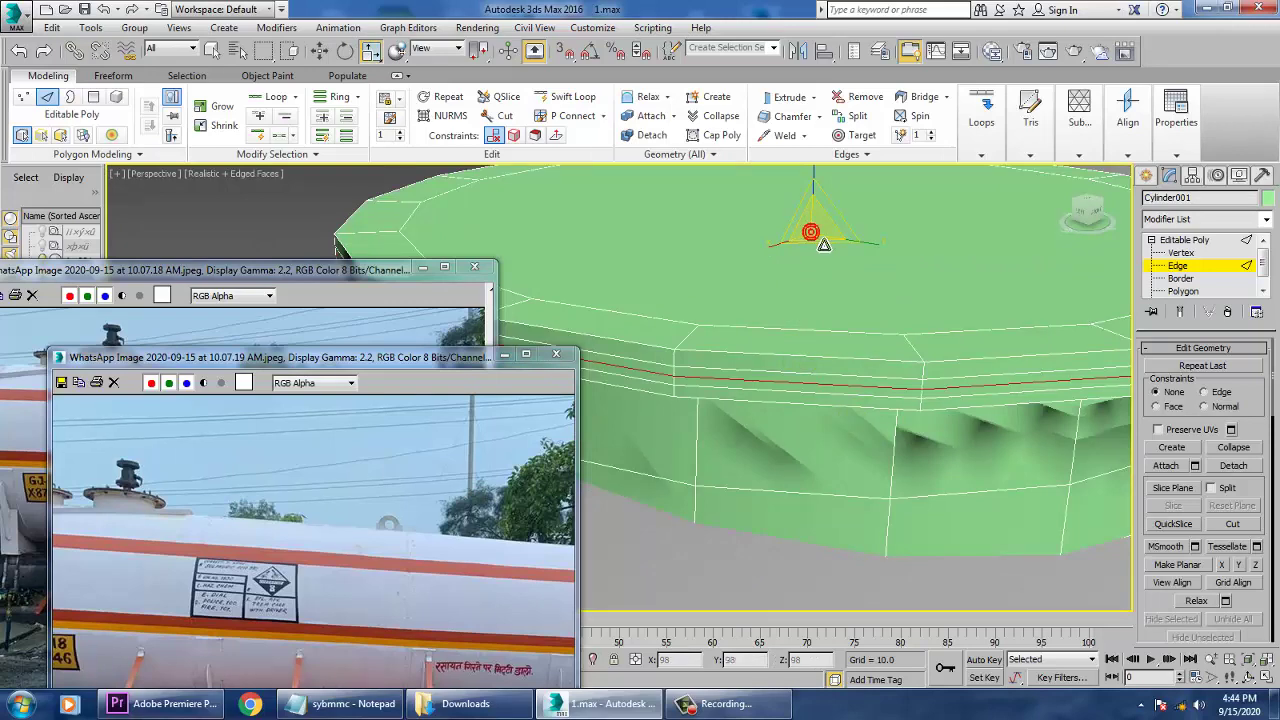
{"action": "left_click_drag", "start_coordinate": [824, 245], "coordinate": [828, 246]}
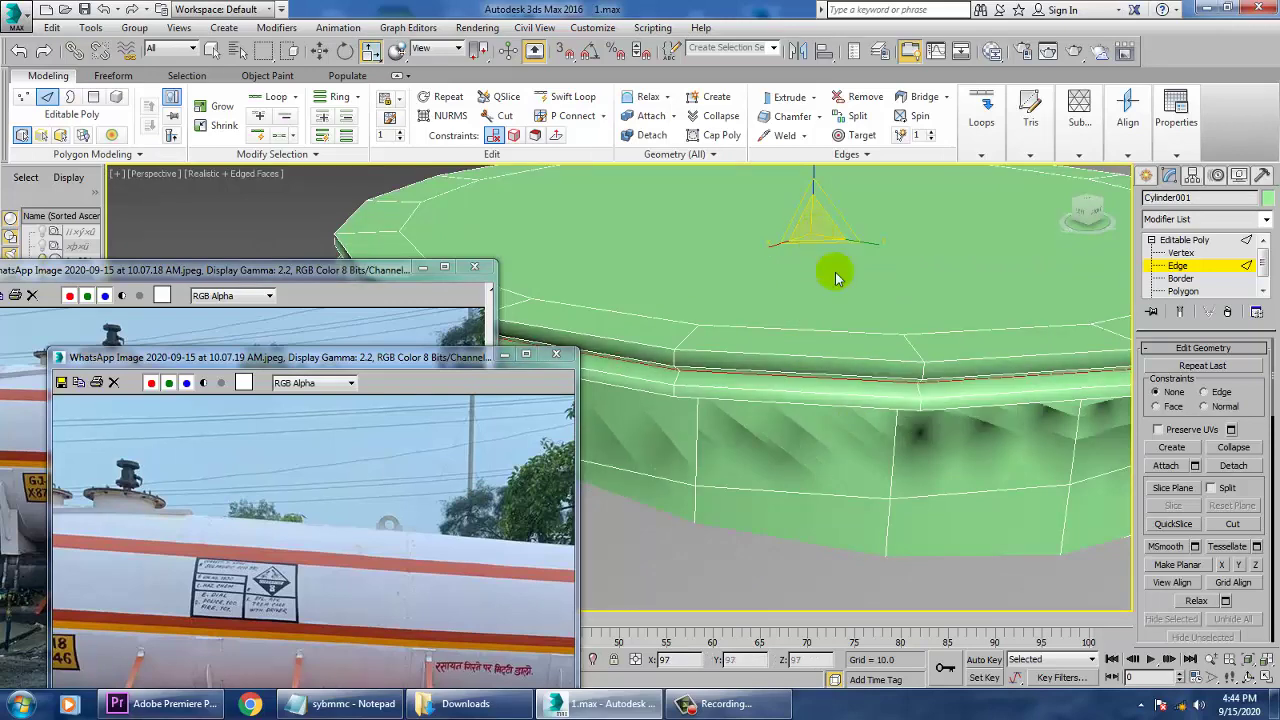
{"action": "scroll", "coordinate": [838, 278], "scroll_direction": "down", "scroll_amount": 10}
{"action": "key", "text": "w"}
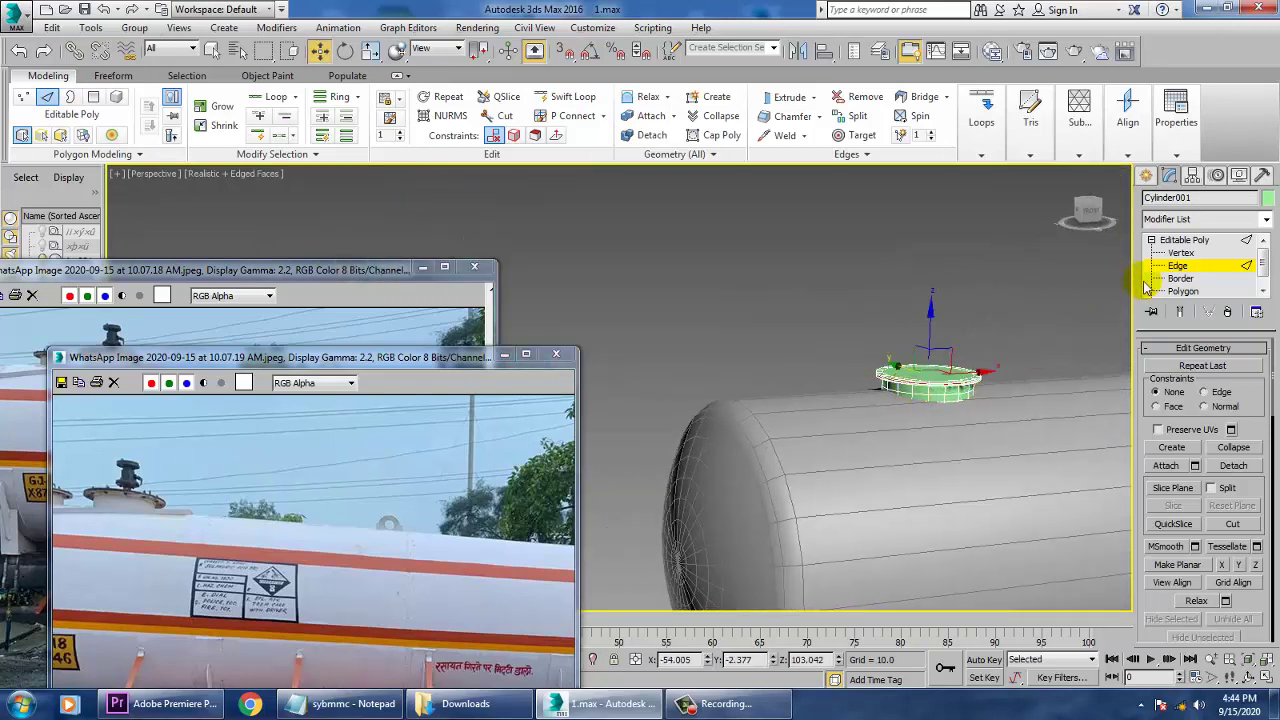
{"action": "left_click", "coordinate": [1183, 241]}
Clone the rimmed cylinder toward the tank's near end and scale the copy uniformly to about 57%
{"action": "middle_click_drag", "start_coordinate": [223, 543], "coordinate": [257, 543]}
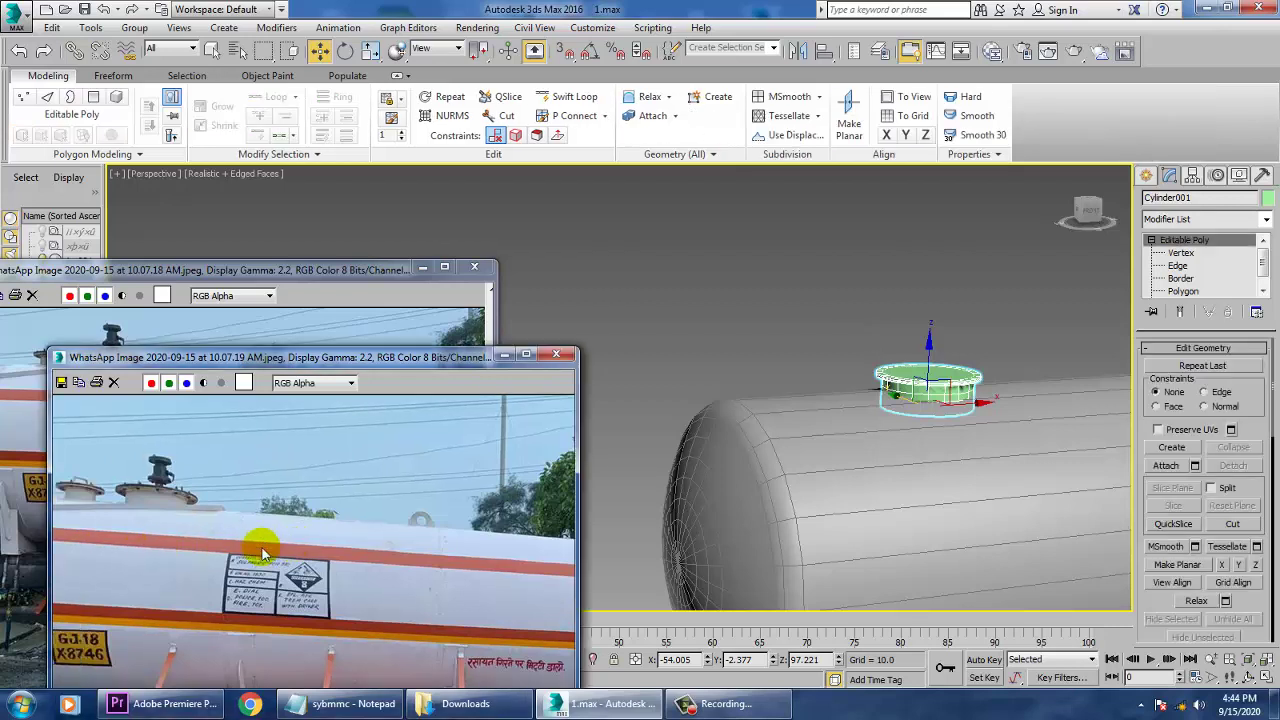
{"action": "middle_click_drag", "start_coordinate": [847, 483], "coordinate": [904, 500], "text": "alt"}
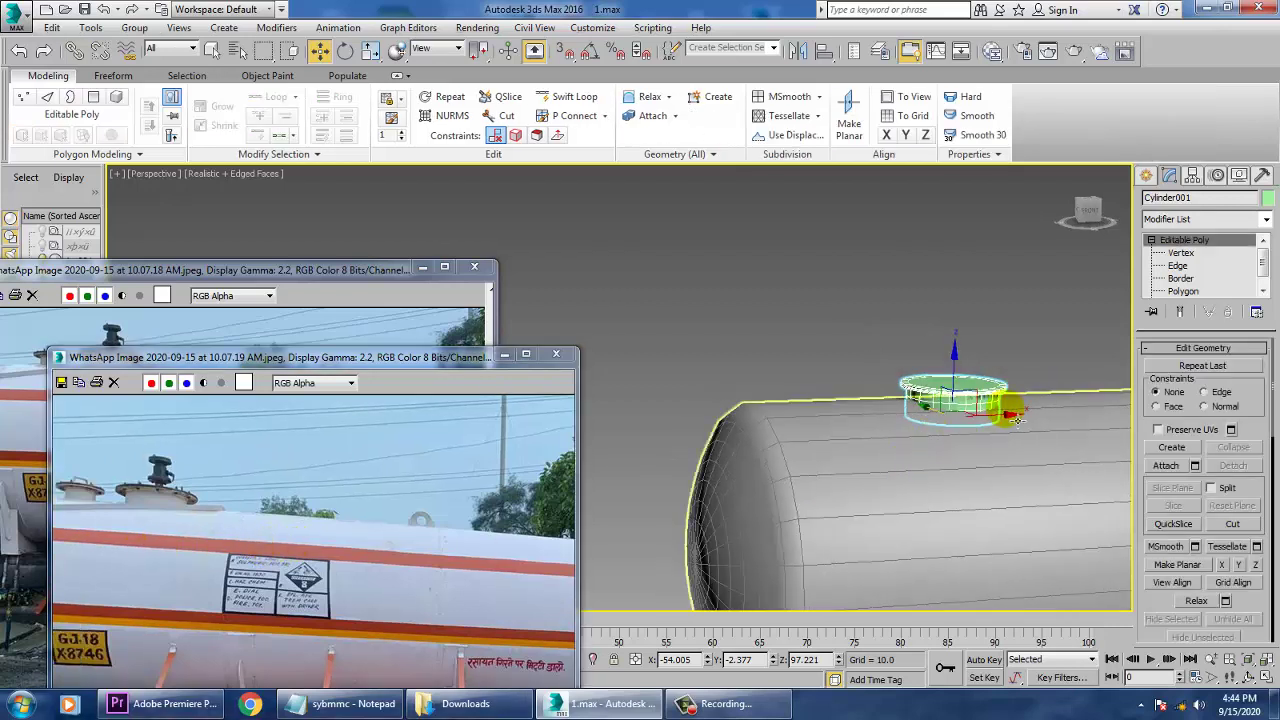
{"action": "mouse_move", "coordinate": [1016, 425]}
{"action": "left_mouse_down"}
{"action": "mouse_move", "coordinate": [1032, 425]}
{"action": "mouse_move", "coordinate": [903, 414]}
{"action": "mouse_move", "coordinate": [878, 438]}
{"action": "mouse_move", "coordinate": [911, 483]}
{"action": "left_mouse_up"}
{"action": "left_click", "coordinate": [640, 421]}
{"action": "key", "text": "r"}
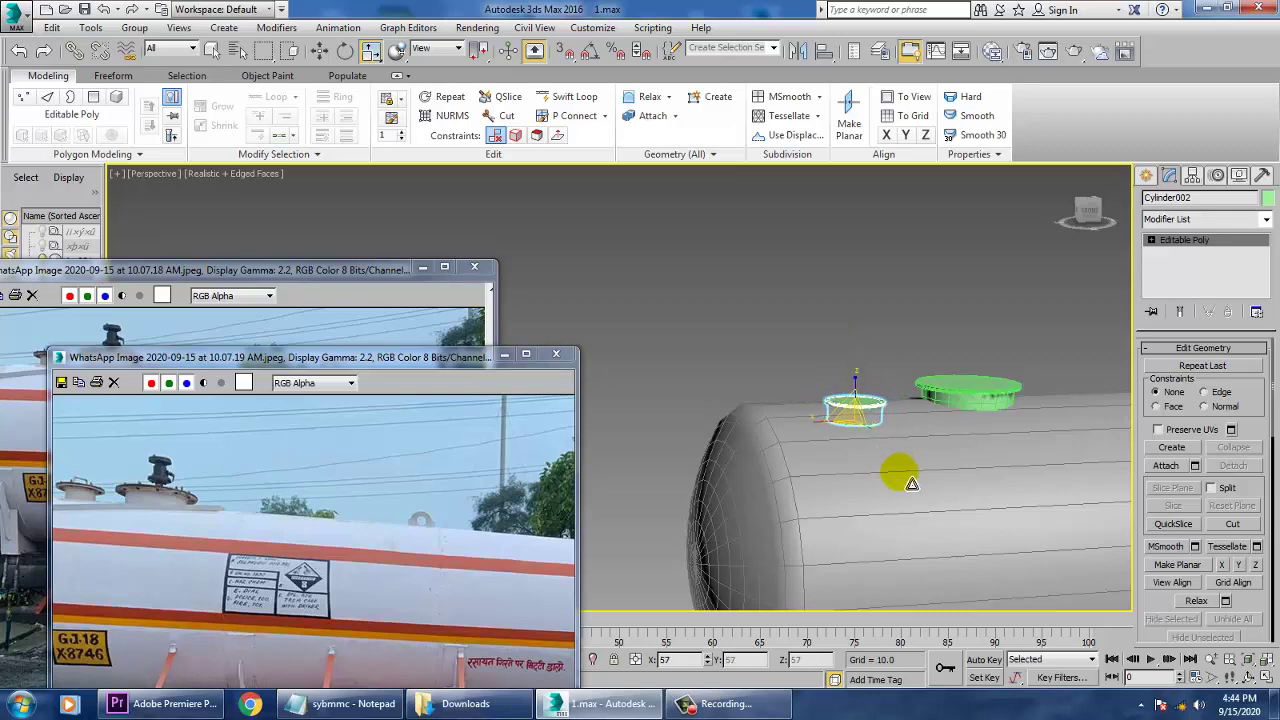
Narrow the small cylinder copy to about 35% along X and Y, keeping it round in the top view
{"action": "middle_click_drag", "start_coordinate": [882, 433], "coordinate": [881, 480], "text": "alt"}
{"action": "left_click_drag", "start_coordinate": [880, 480], "coordinate": [826, 445]}
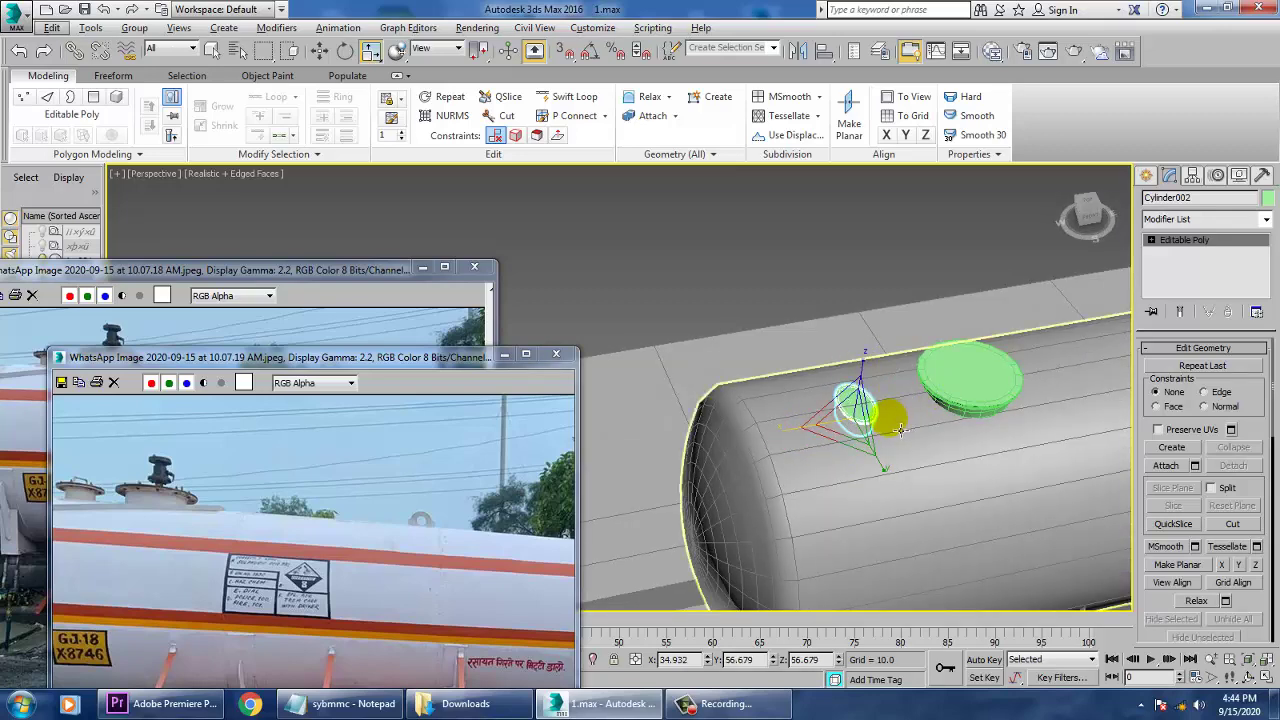
{"action": "key", "text": "z"}
{"action": "key", "text": "alt+w"}
{"action": "right_click", "coordinate": [371, 229]}
{"action": "key", "text": "z"}
{"action": "key", "text": "alt+w"}
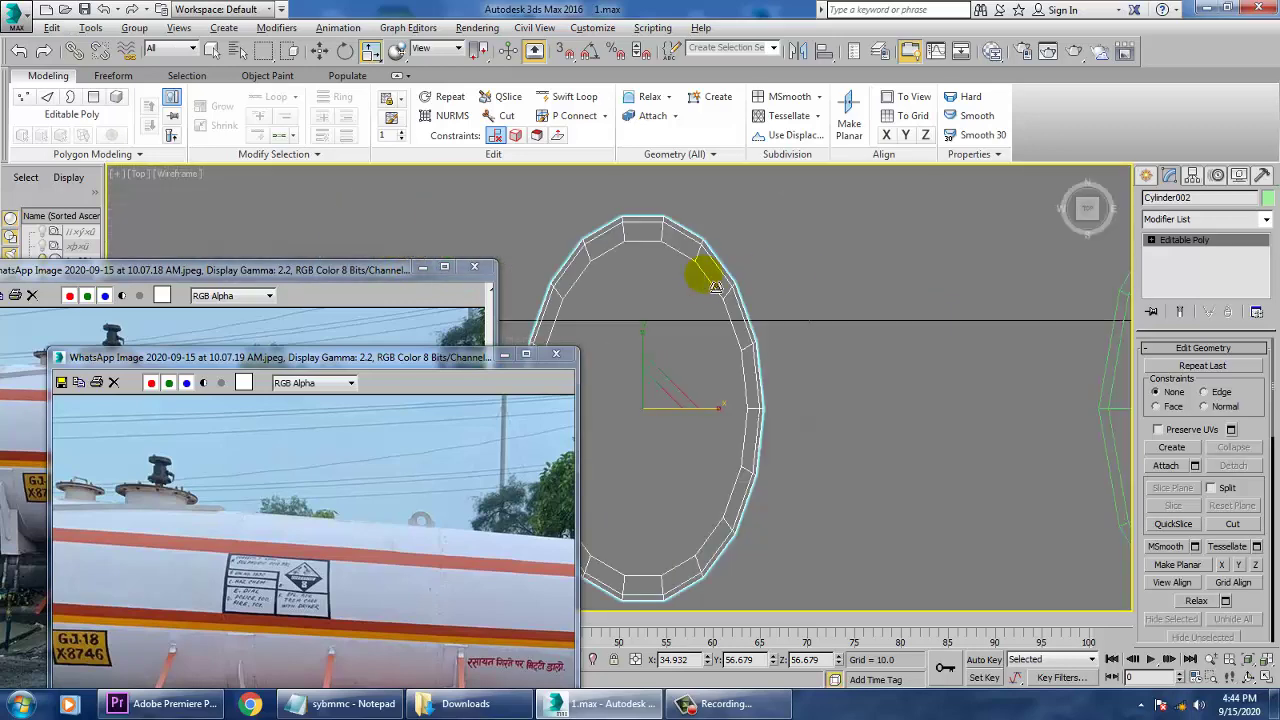
{"action": "middle_click_drag", "start_coordinate": [766, 354], "coordinate": [943, 320]}
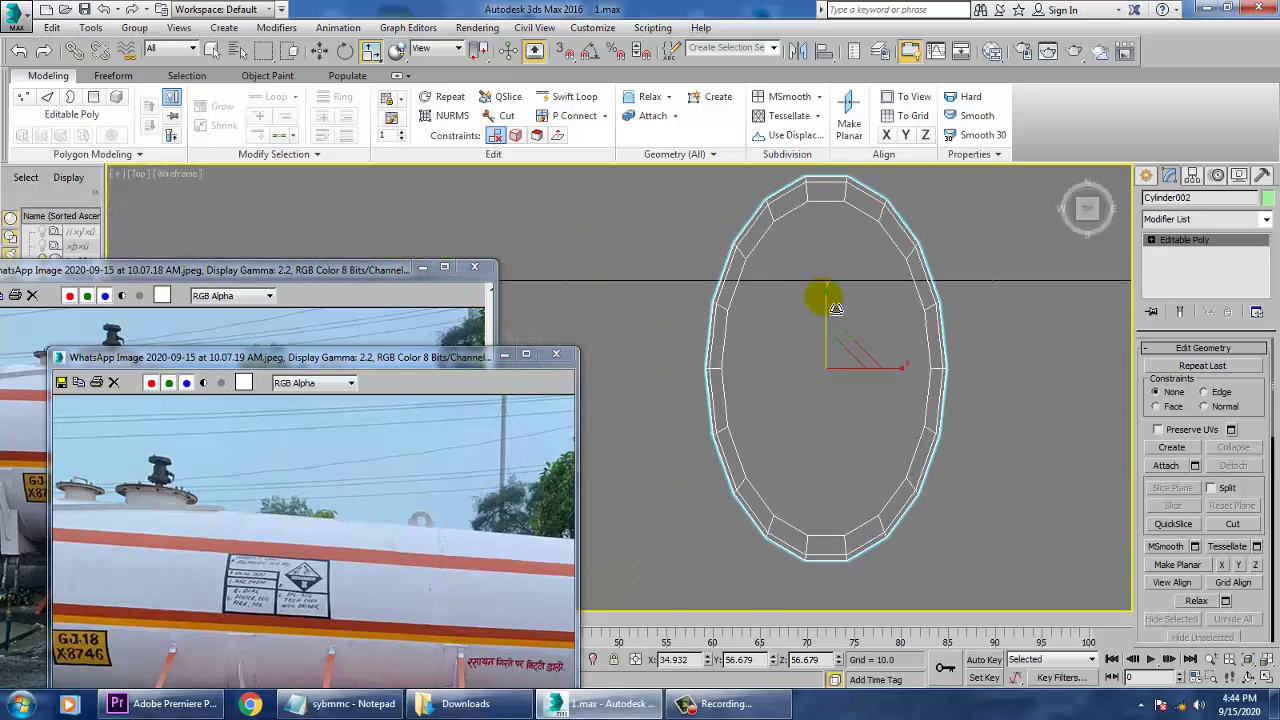
{"action": "left_click_drag", "start_coordinate": [836, 309], "coordinate": [823, 334]}
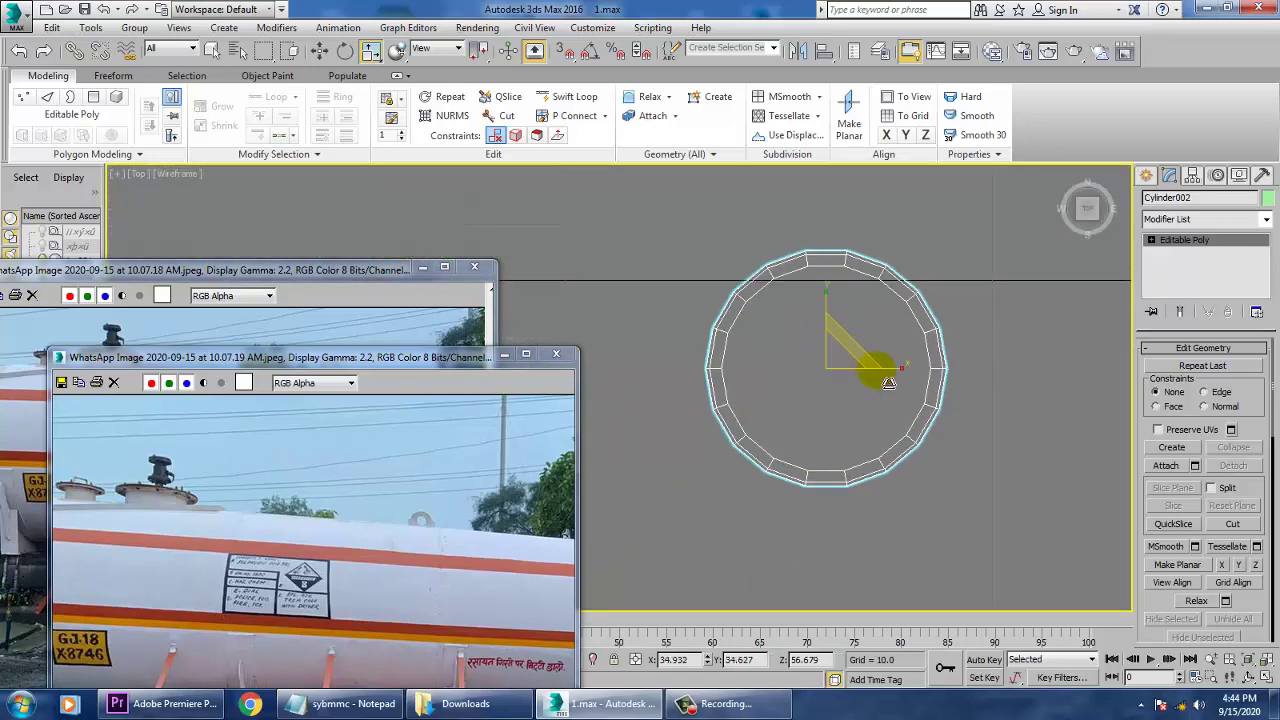
Raise the small cylinder copy above the tank surface to a Z of about 99.56
{"action": "key", "text": "p"}
{"action": "middle_click_drag", "start_coordinate": [1011, 474], "coordinate": [868, 388], "text": "alt"}
{"action": "scroll", "coordinate": [868, 388], "scroll_direction": "down", "scroll_amount": 5}
{"action": "key", "text": "w"}
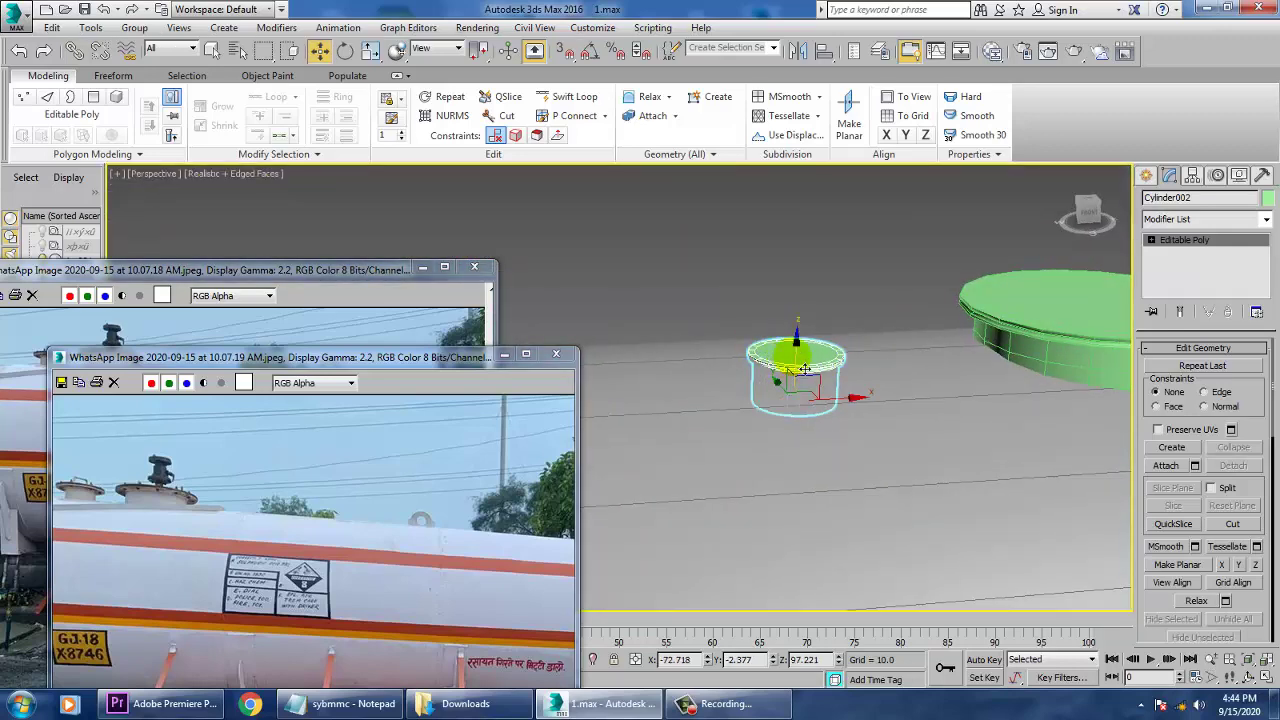
{"action": "left_click_drag", "start_coordinate": [804, 369], "coordinate": [805, 337]}
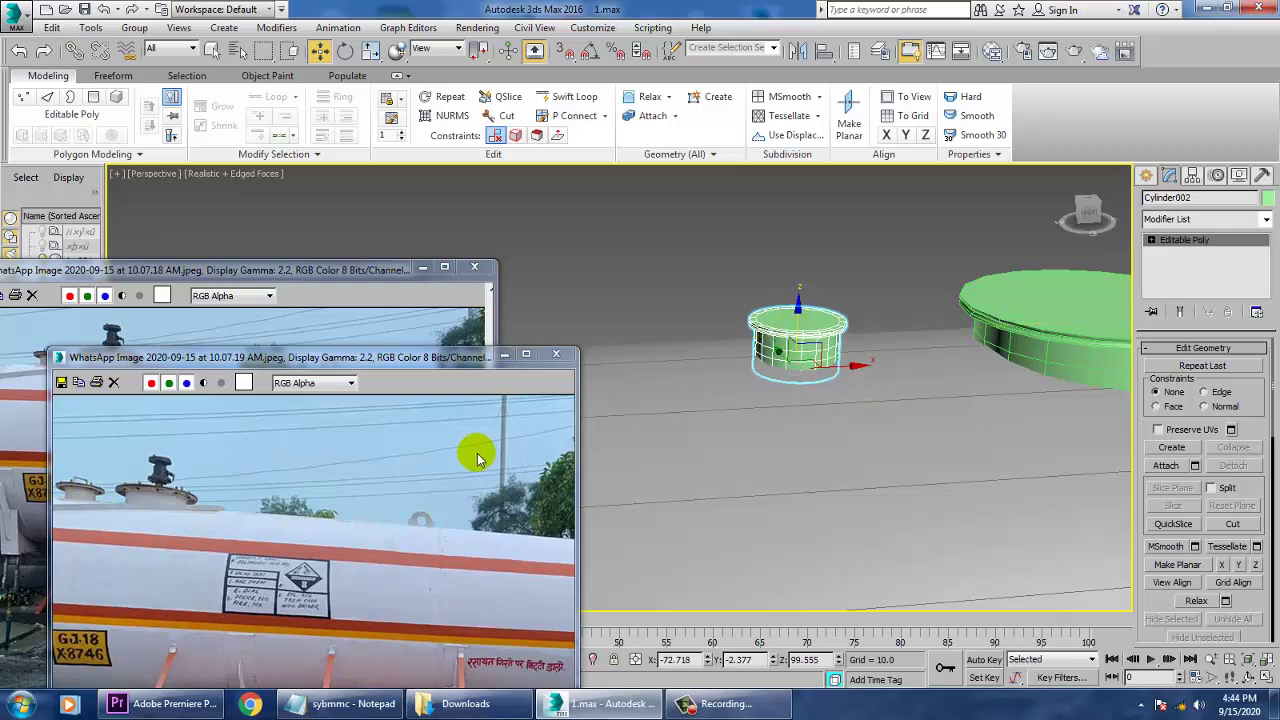
Compare the tank model with the reference photo and examine the orange frame above the rear wheels
{"action": "middle_click_drag", "start_coordinate": [921, 388], "coordinate": [871, 400], "text": "alt"}
{"action": "scroll", "coordinate": [950, 390], "scroll_direction": "down", "scroll_amount": 5}
{"action": "scroll", "coordinate": [840, 399], "scroll_direction": "down", "scroll_amount": 5}
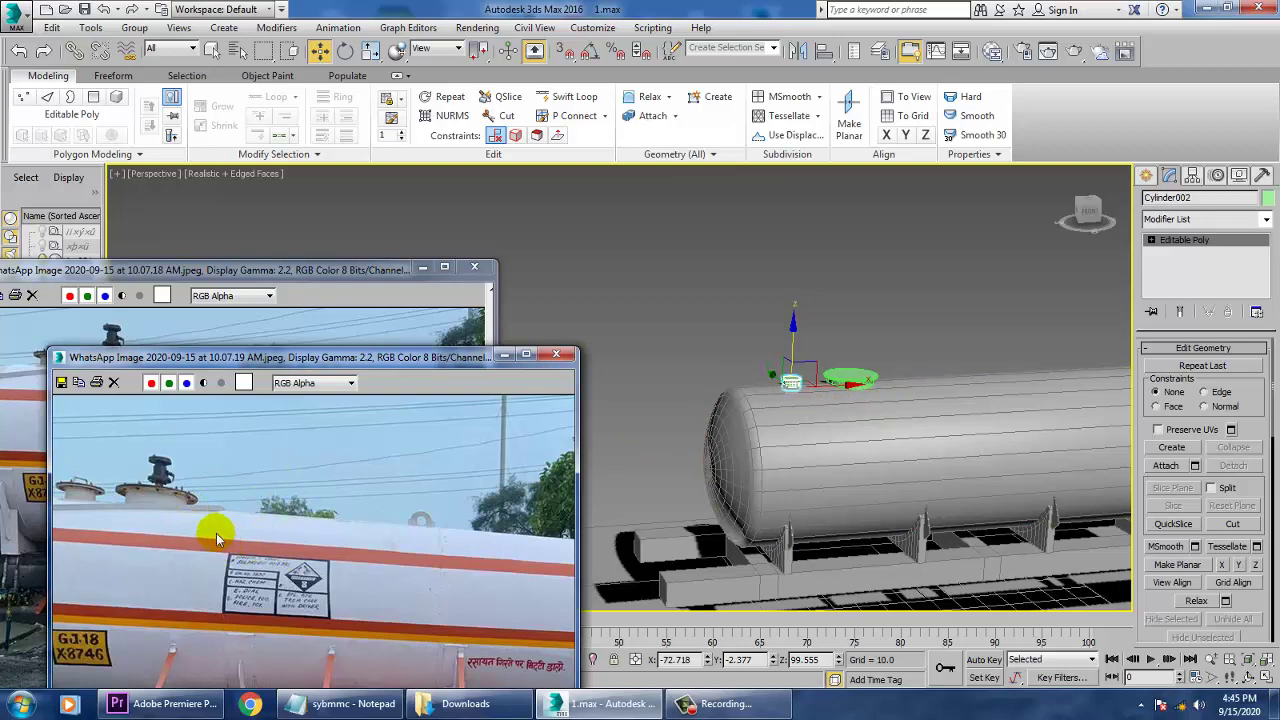
{"action": "middle_click_drag", "start_coordinate": [367, 632], "coordinate": [337, 546]}
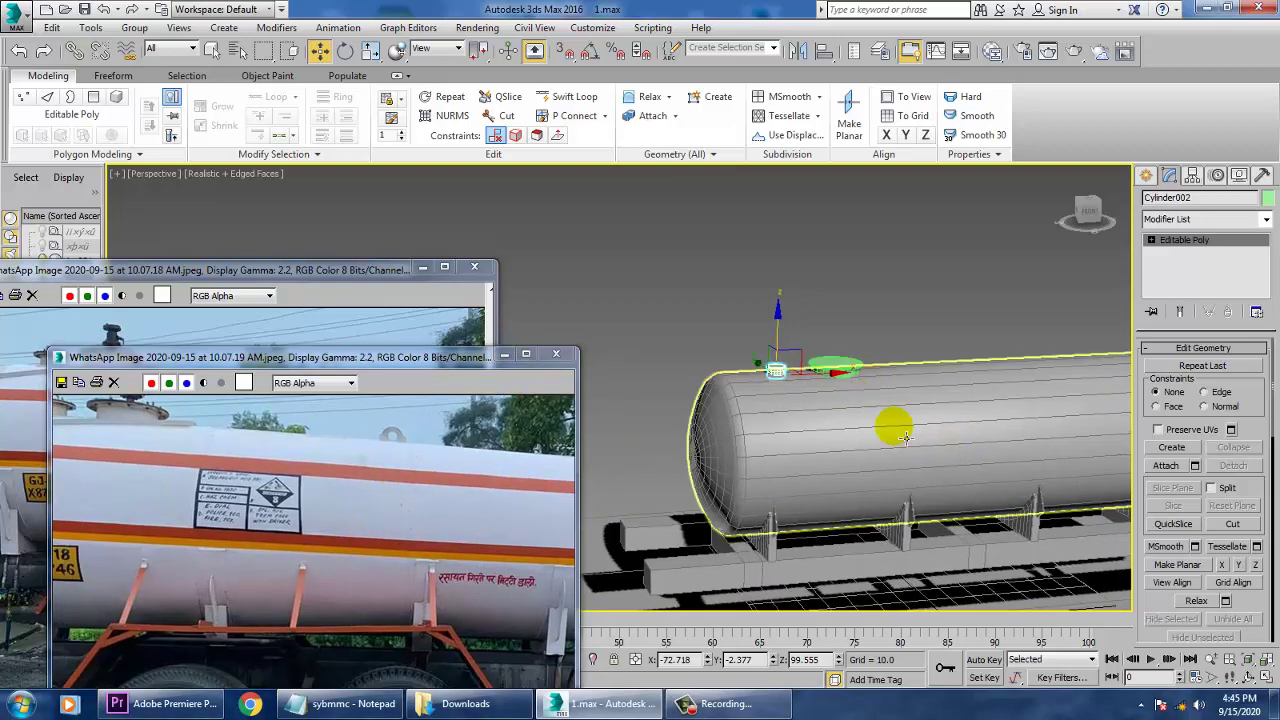
{"action": "middle_click_drag", "start_coordinate": [894, 429], "coordinate": [857, 391]}
{"action": "middle_click_drag", "start_coordinate": [330, 598], "coordinate": [361, 424]}
{"action": "scroll", "coordinate": [381, 566], "scroll_direction": "up", "scroll_amount": 2}
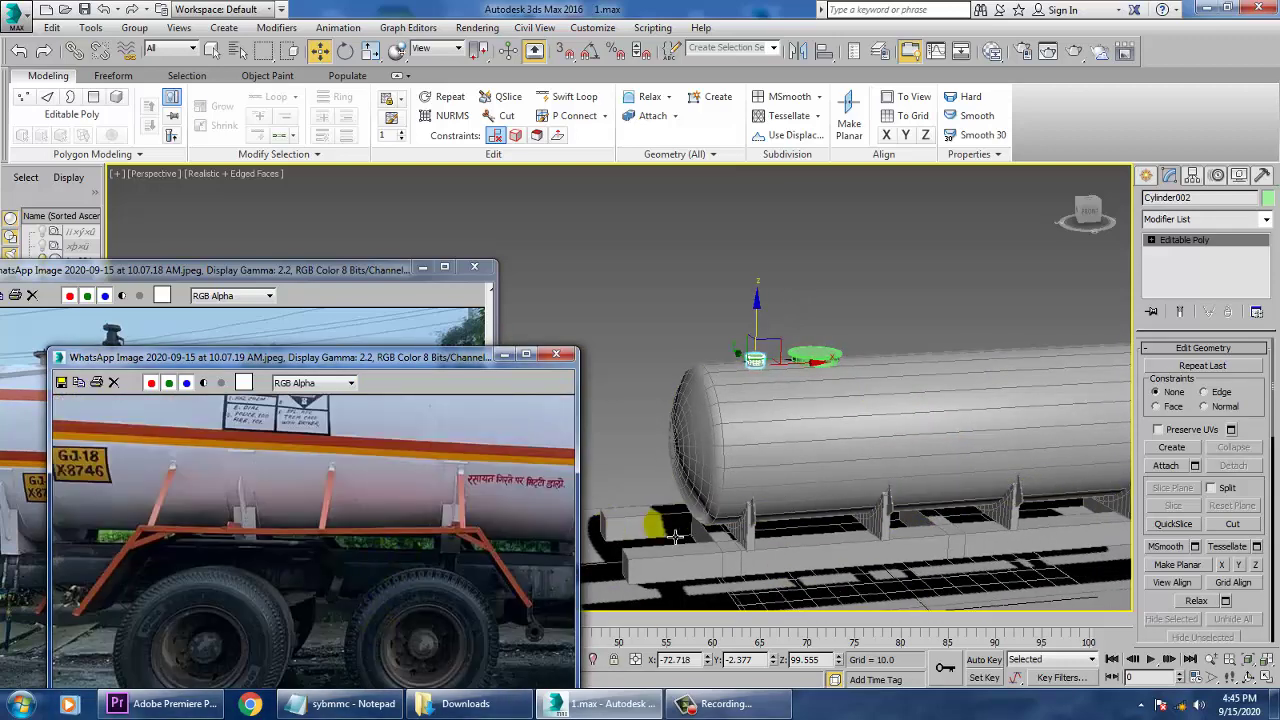
Bring up the front view of the whole tanker and start a corner-type Line spline for the wheel frame
{"action": "key", "text": "alt+w"}
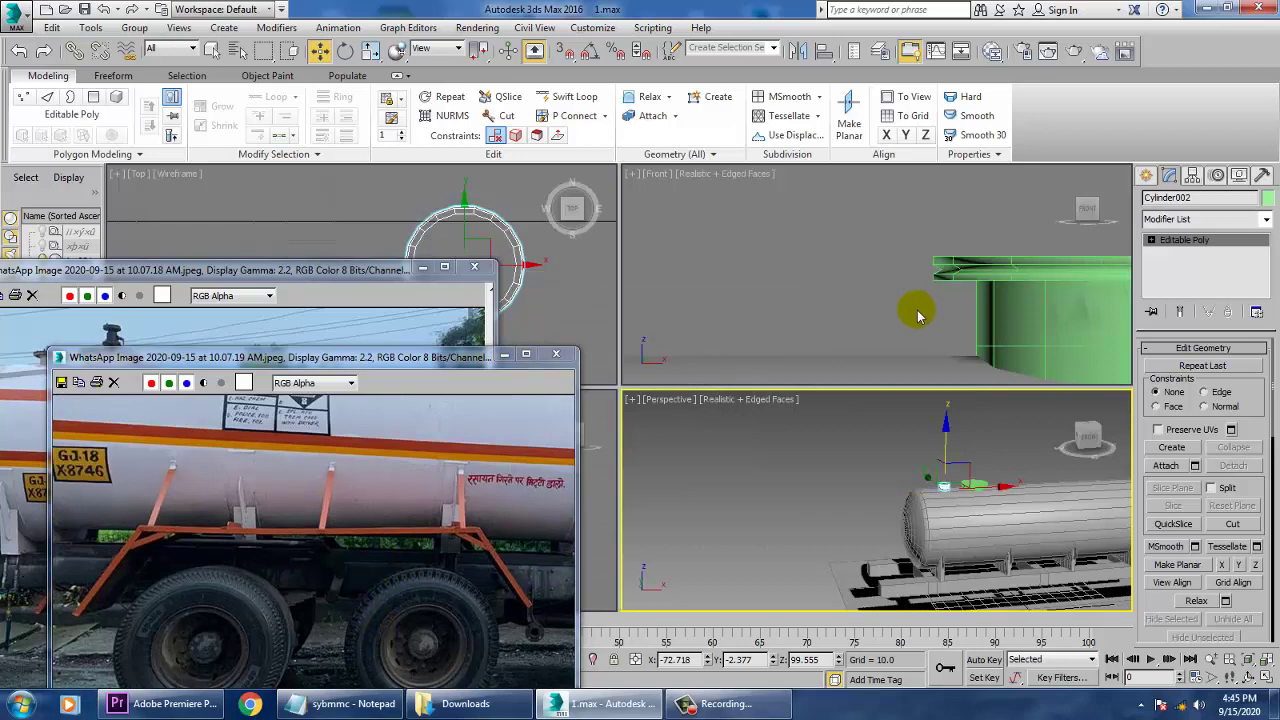
{"action": "left_click", "coordinate": [914, 314]}
{"action": "key", "text": "alt+w"}
{"action": "scroll", "coordinate": [893, 317], "scroll_direction": "down", "scroll_amount": 10}
{"action": "scroll", "coordinate": [780, 387], "scroll_direction": "up", "scroll_amount": 4}
{"action": "middle_click_drag", "start_coordinate": [780, 386], "coordinate": [835, 424]}
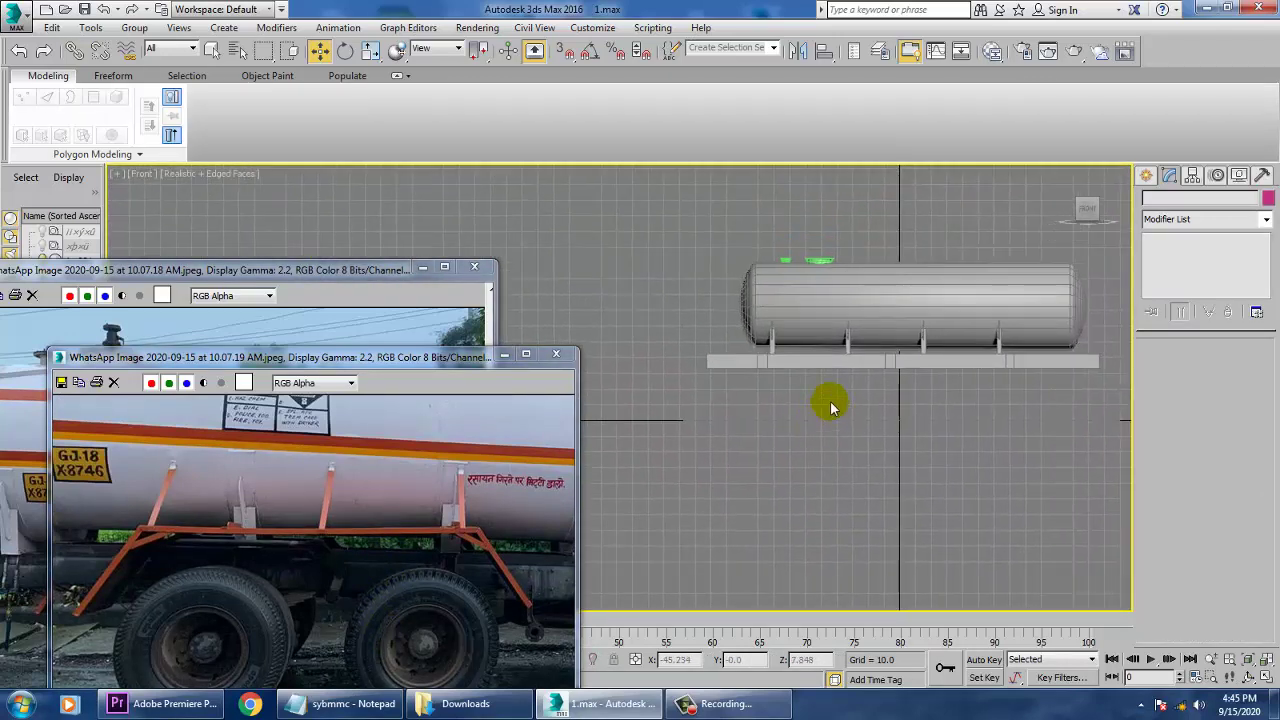
{"action": "middle_click_drag", "start_coordinate": [908, 396], "coordinate": [873, 445]}
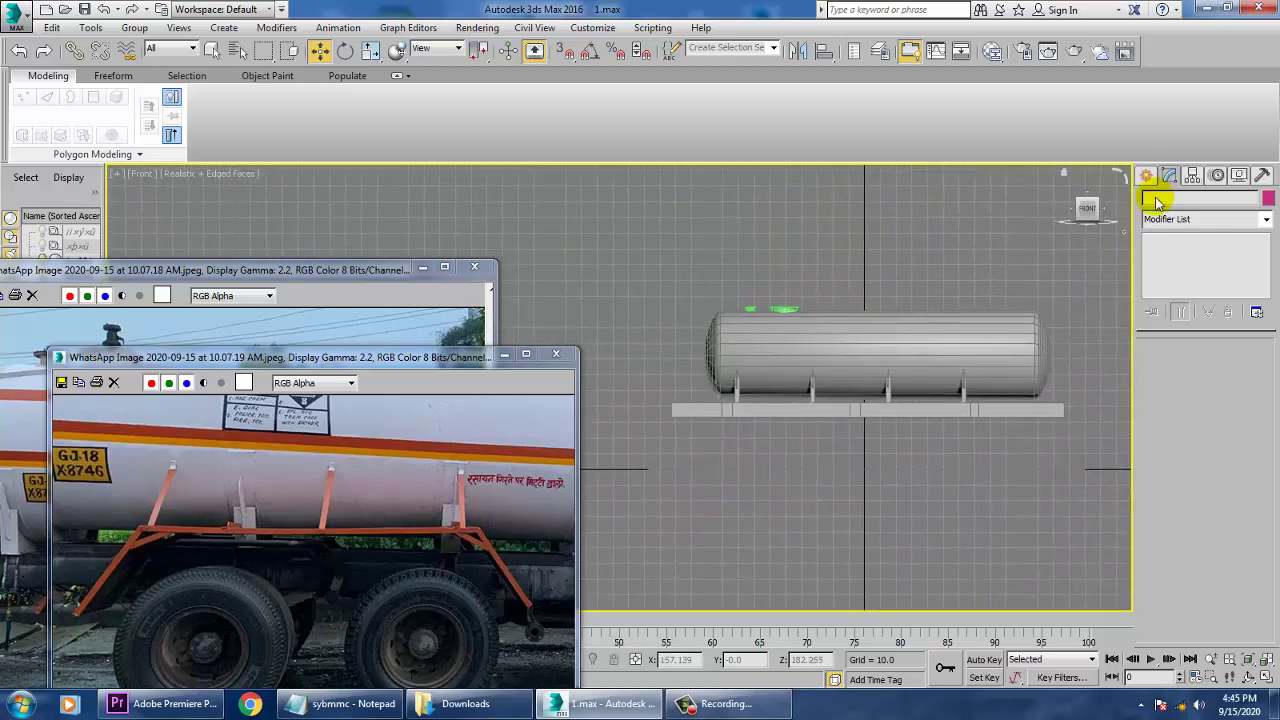
{"action": "left_click", "coordinate": [1150, 175]}
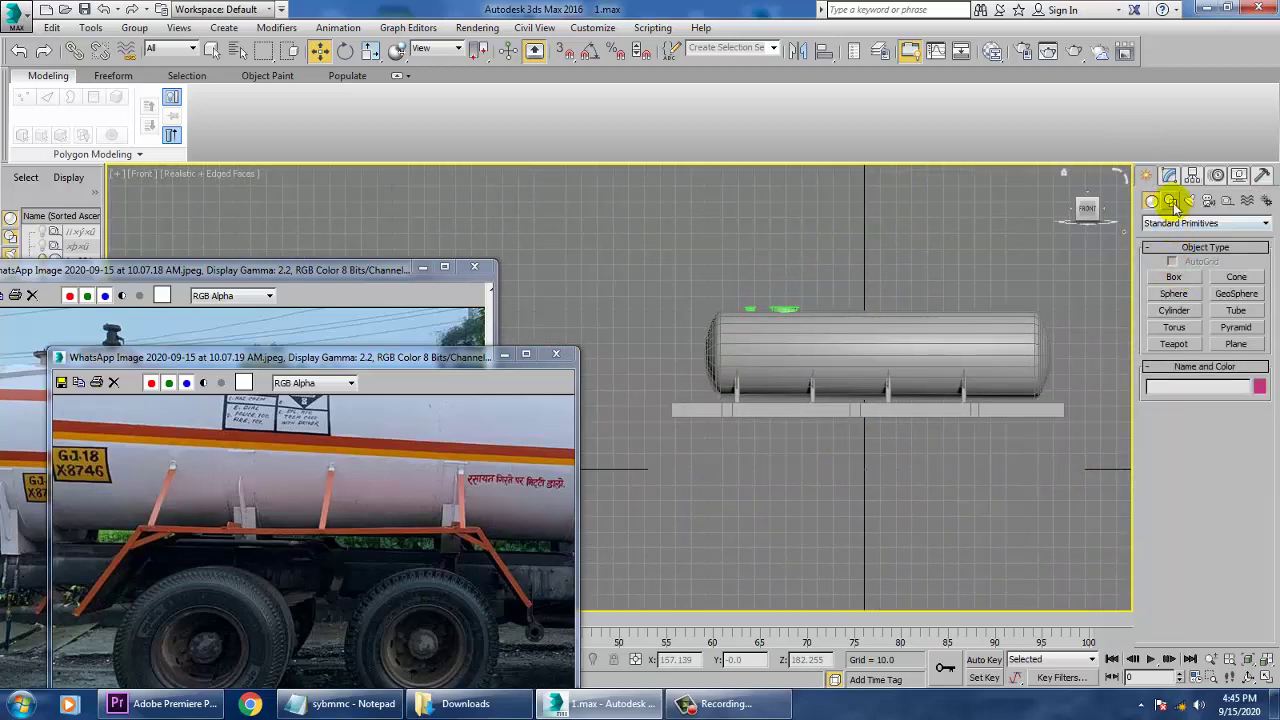
{"action": "left_click", "coordinate": [1171, 200]}
{"action": "left_click", "coordinate": [1175, 290]}
{"action": "middle_click_drag", "start_coordinate": [820, 460], "coordinate": [738, 518]}
{"action": "scroll", "coordinate": [746, 515], "scroll_direction": "up", "scroll_amount": 3}
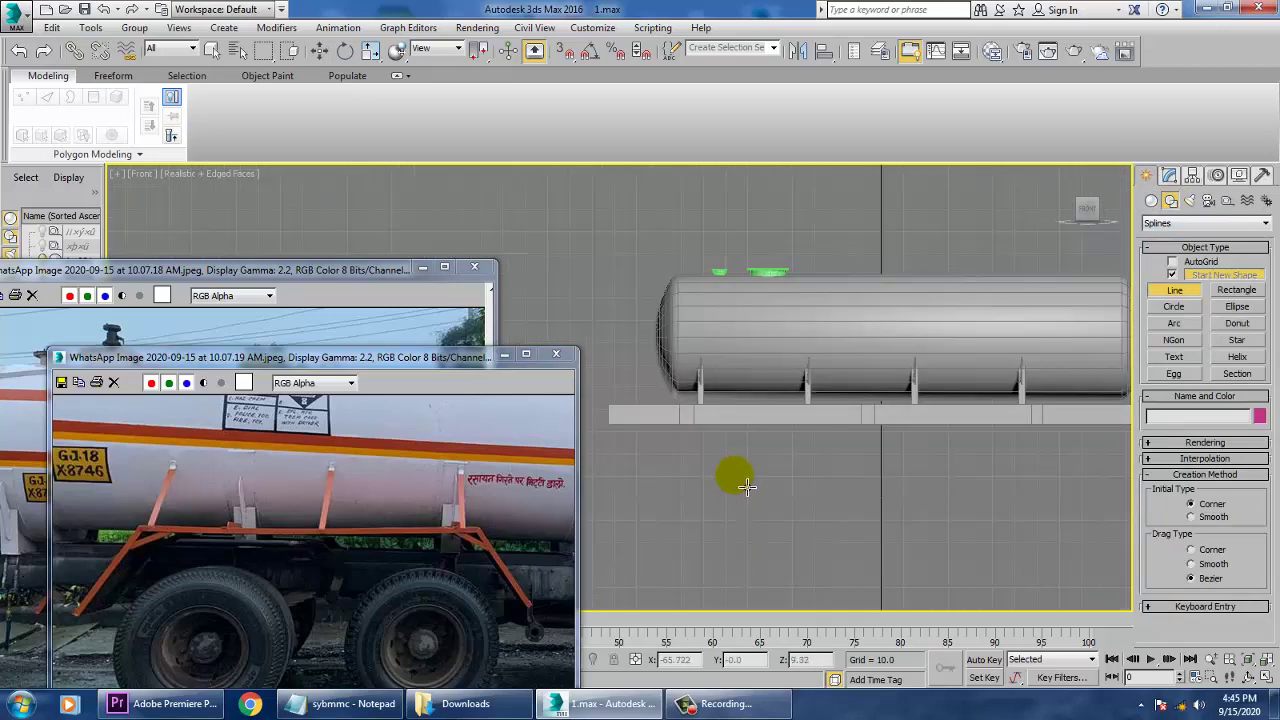
Examine the shape and placement of the orange frame above the rear wheels in the reference photos against the model
{"action": "scroll", "coordinate": [728, 466], "scroll_direction": "up", "scroll_amount": 2}
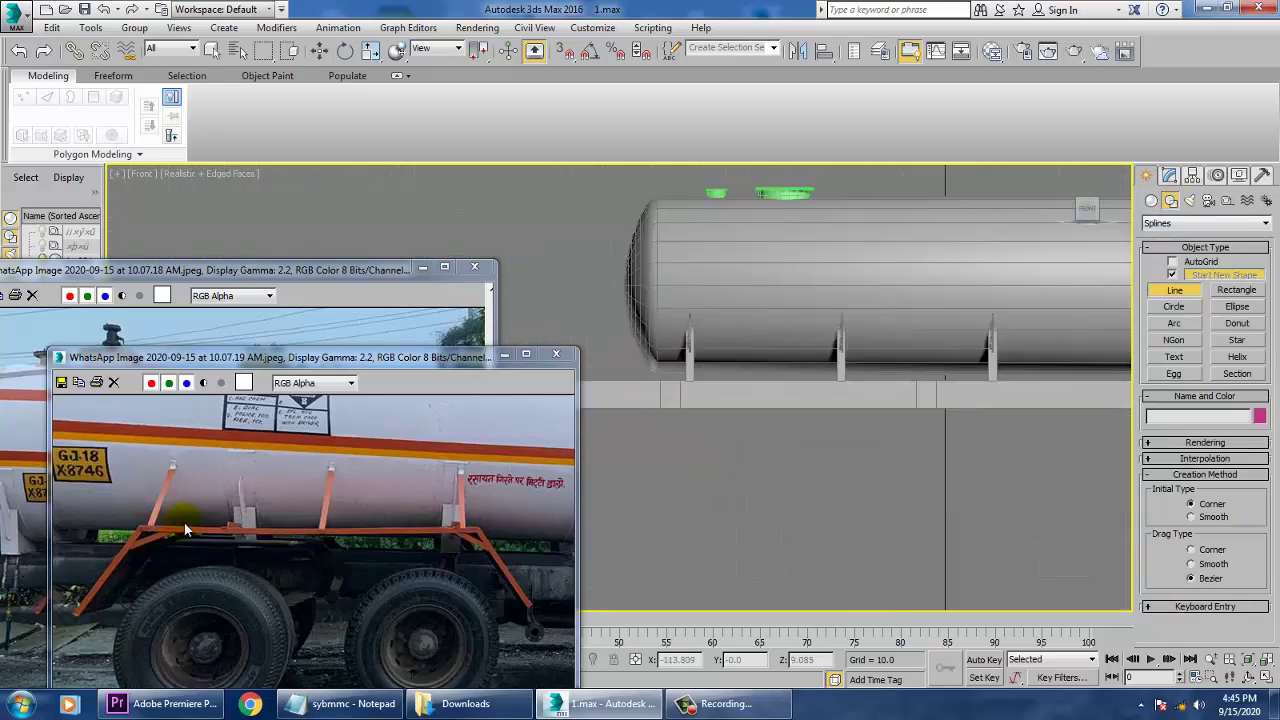
{"action": "scroll", "coordinate": [233, 537], "scroll_direction": "down", "scroll_amount": 2}
{"action": "scroll", "coordinate": [229, 538], "scroll_direction": "down", "scroll_amount": 3}
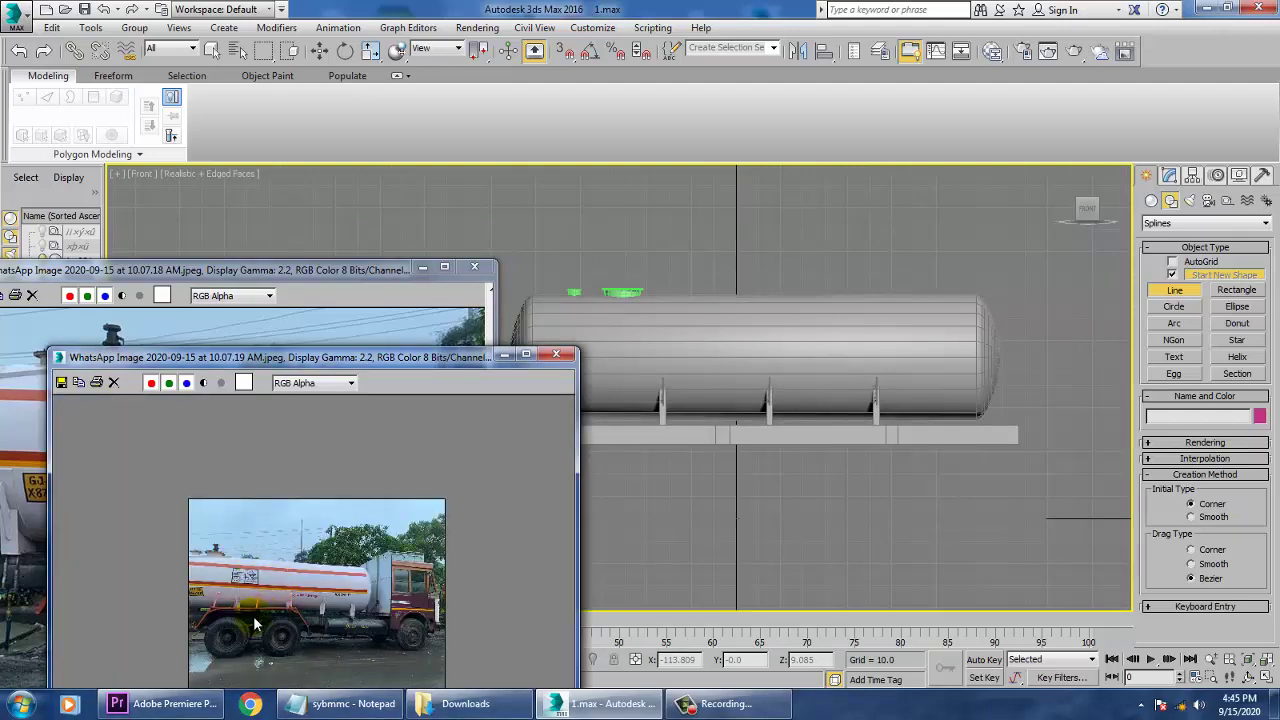
{"action": "left_click", "coordinate": [122, 272]}
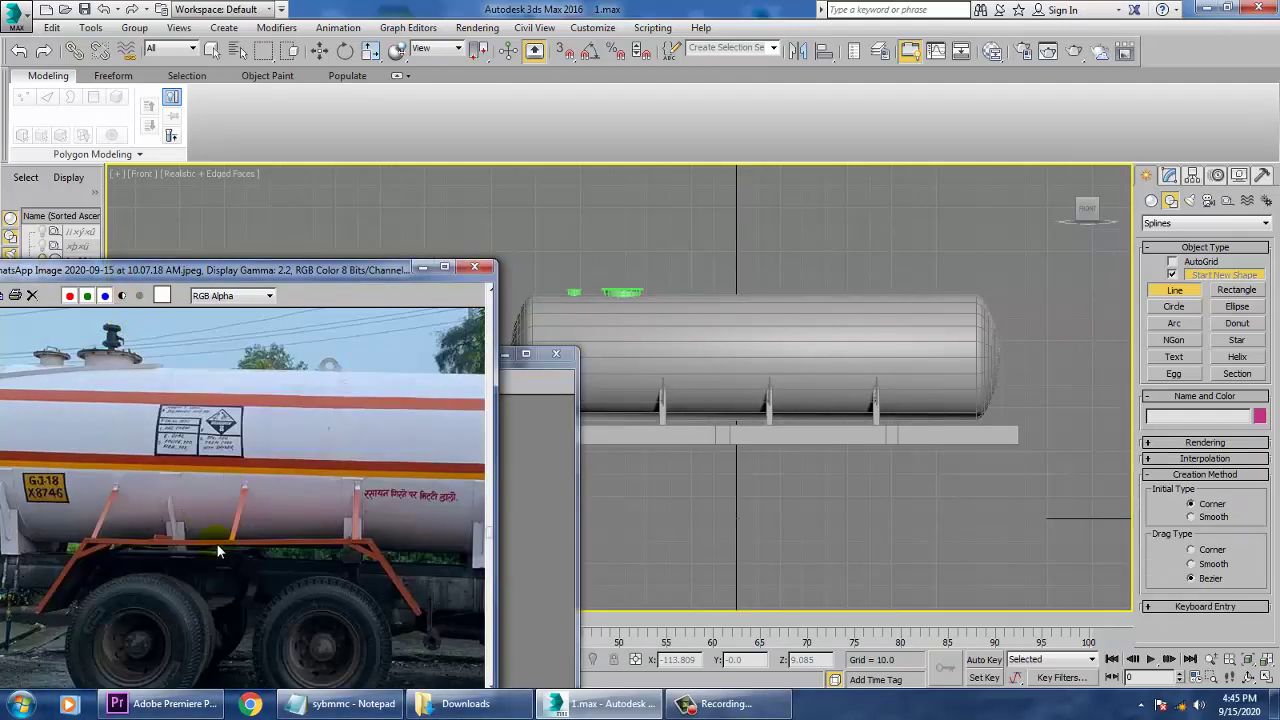
{"action": "scroll", "coordinate": [214, 546], "scroll_direction": "up", "scroll_amount": 1}
{"action": "scroll", "coordinate": [212, 546], "scroll_direction": "down", "scroll_amount": 1}
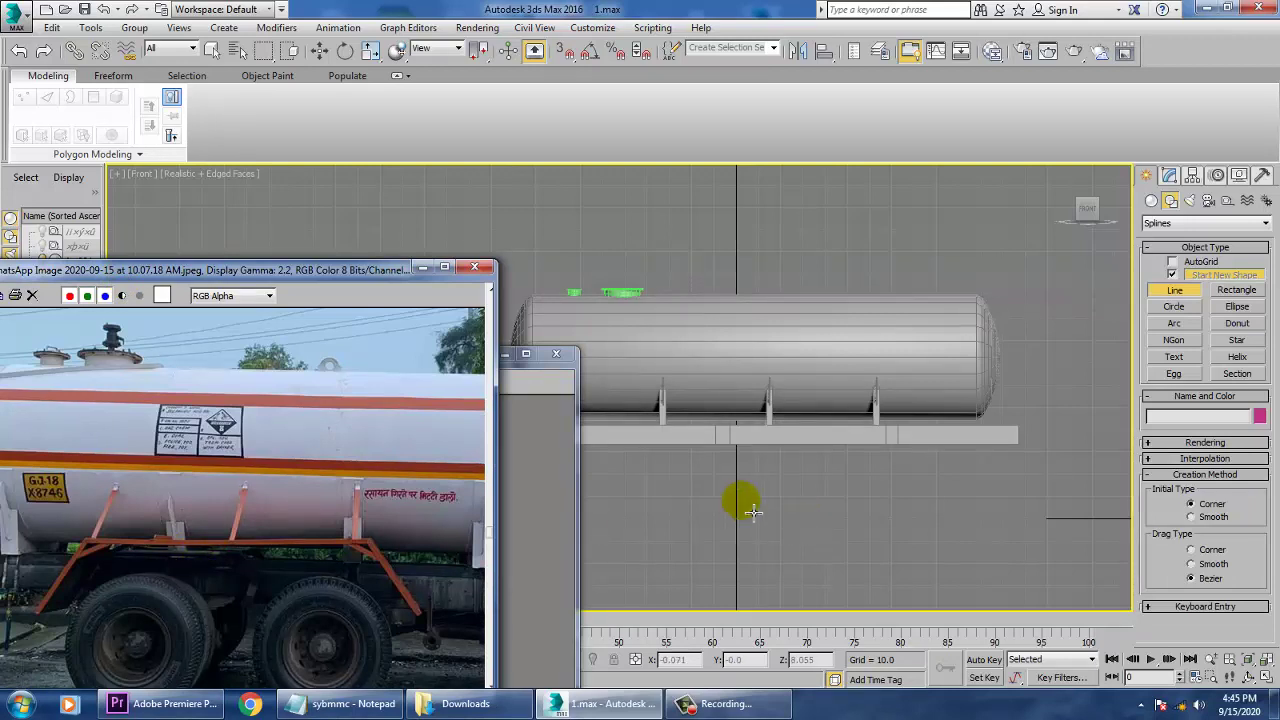
{"action": "middle_click_drag", "start_coordinate": [790, 497], "coordinate": [953, 495]}
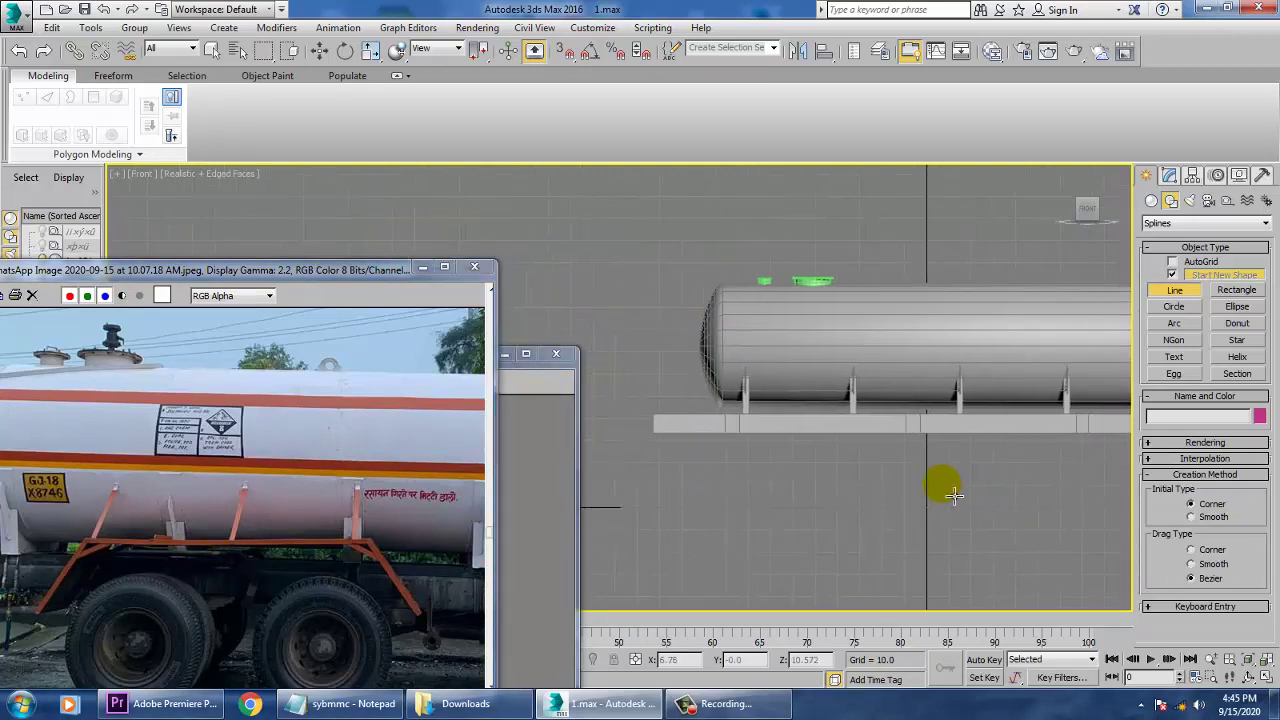
{"action": "middle_click_drag", "start_coordinate": [201, 532], "coordinate": [337, 522]}
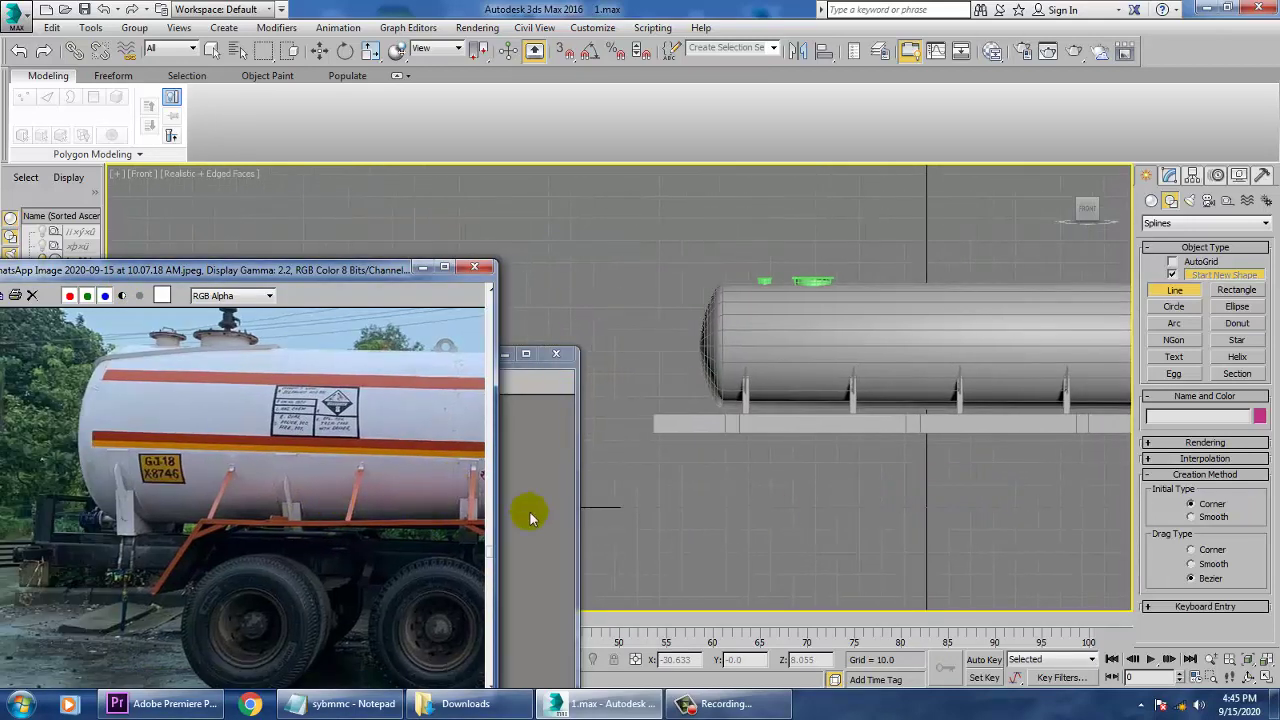
Draw an open three-segment line under the rear chassis in the front view, with a horizontal bar and two outward-slanting legs
{"action": "left_click", "coordinate": [803, 486]}
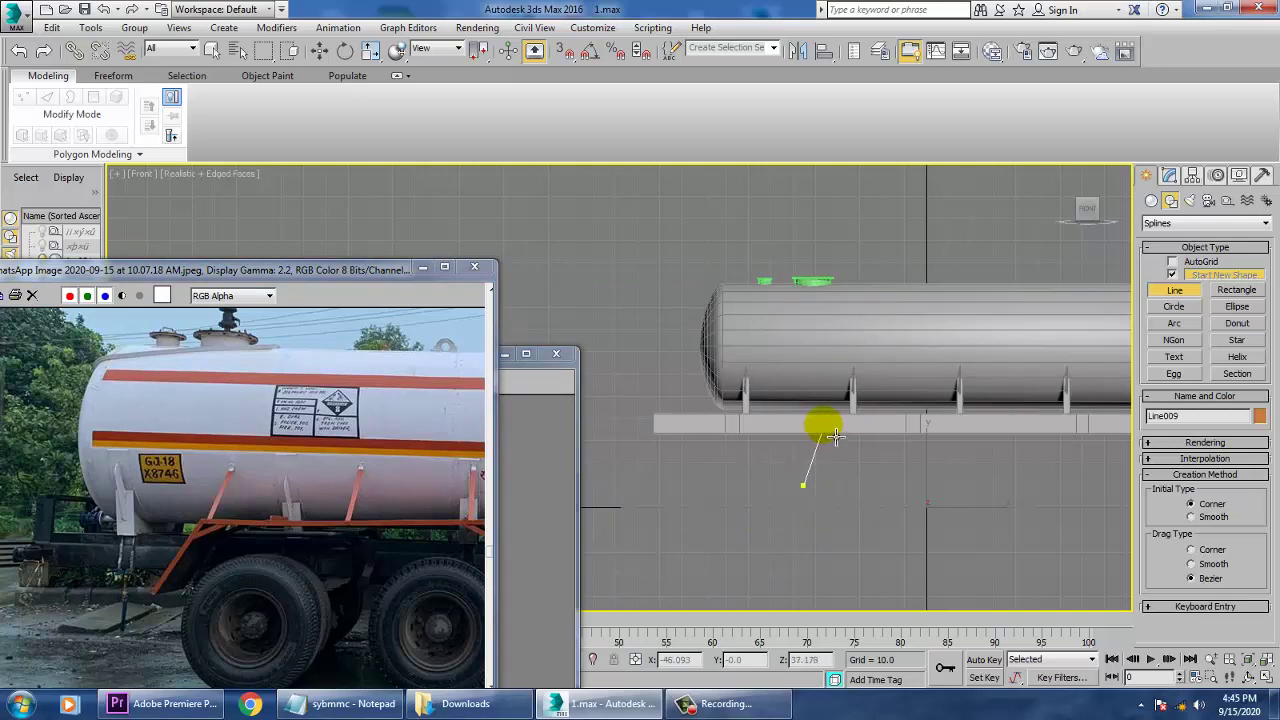
{"action": "left_click", "coordinate": [972, 430]}
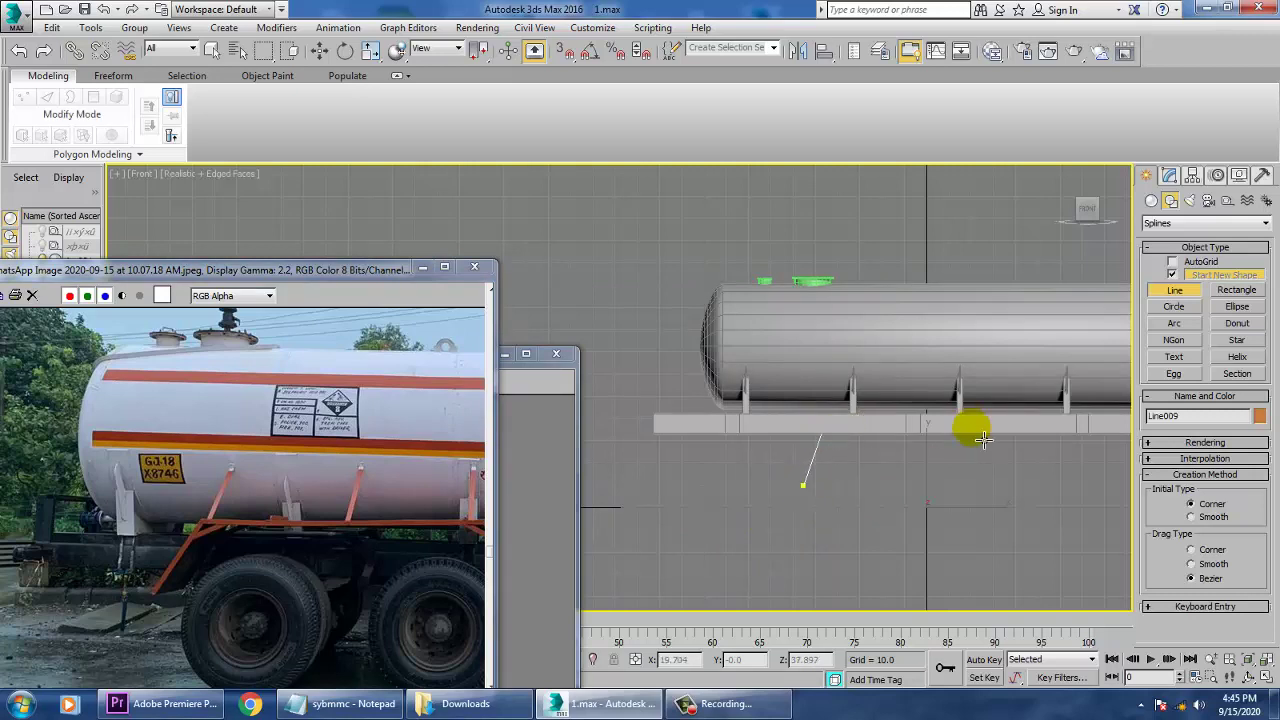
{"action": "left_click", "coordinate": [988, 495]}
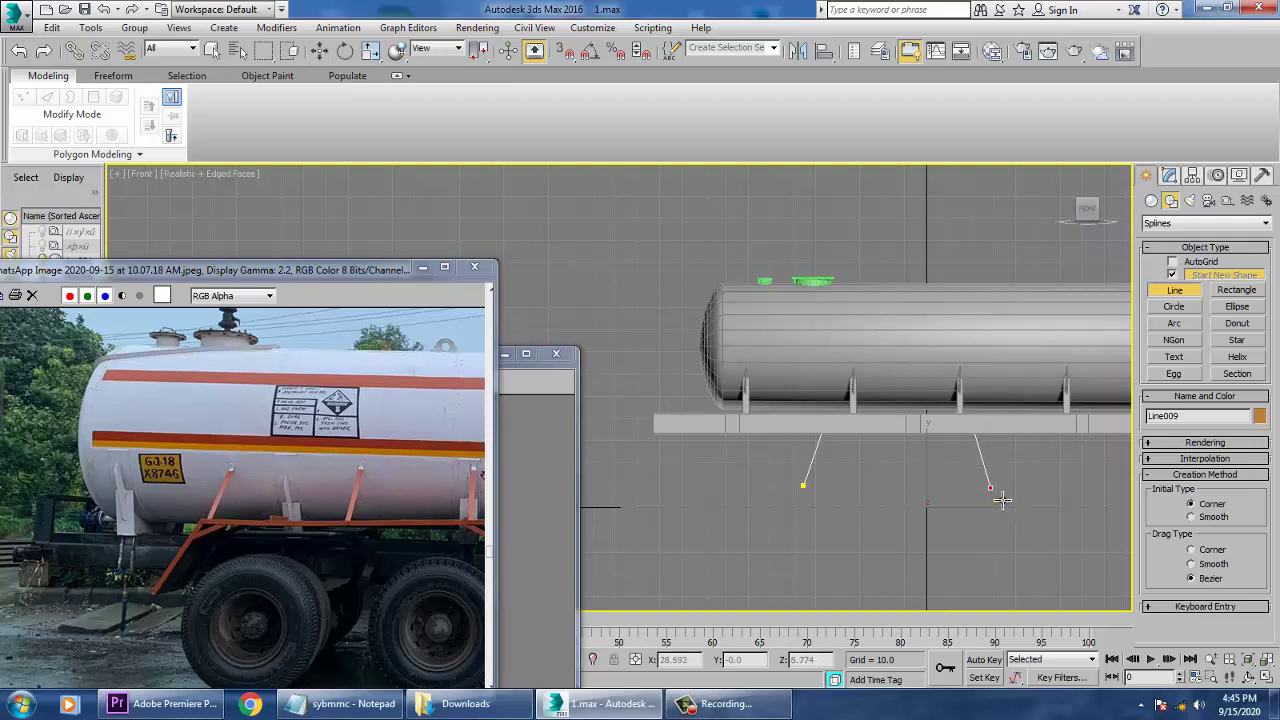
{"action": "right_click", "coordinate": [991, 489]}
Lengthen the tank to match the photo by moving its cab-end cap vertices along X to about 132.71
{"action": "scroll", "coordinate": [1008, 485], "scroll_direction": "down", "scroll_amount": 3}
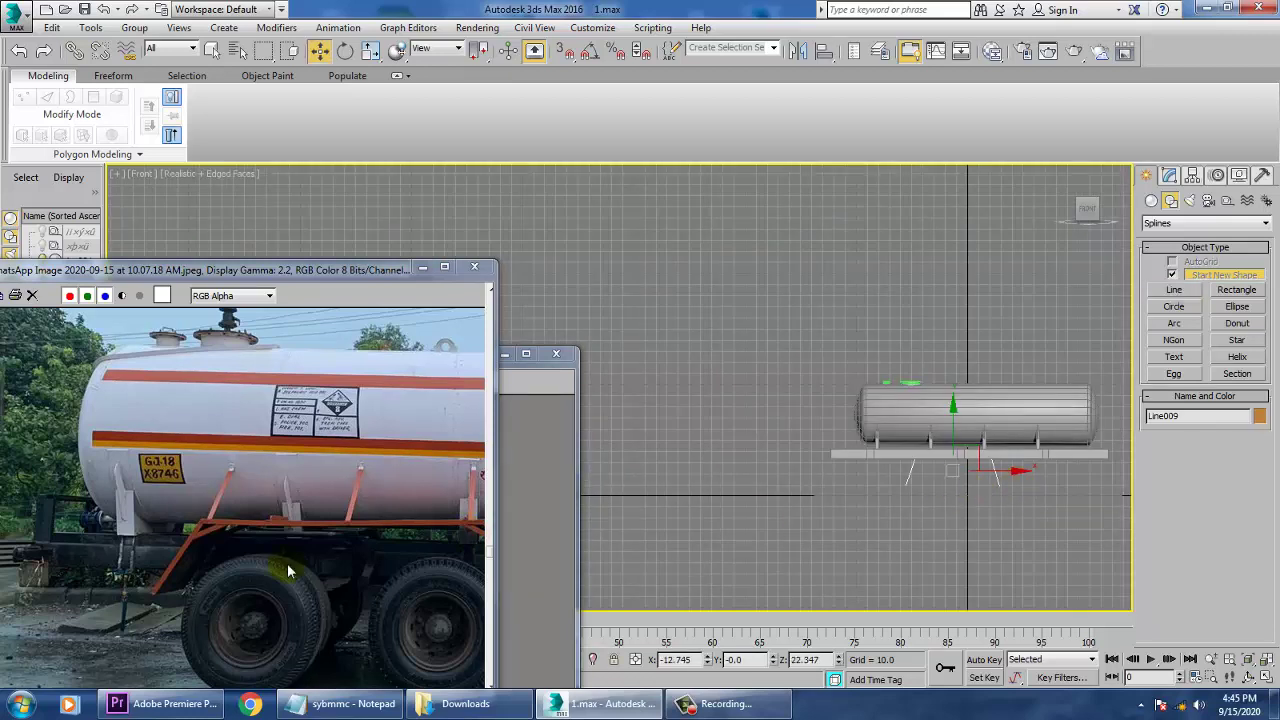
{"action": "left_click", "coordinate": [195, 491]}
{"action": "scroll", "coordinate": [214, 496], "scroll_direction": "down", "scroll_amount": 2}
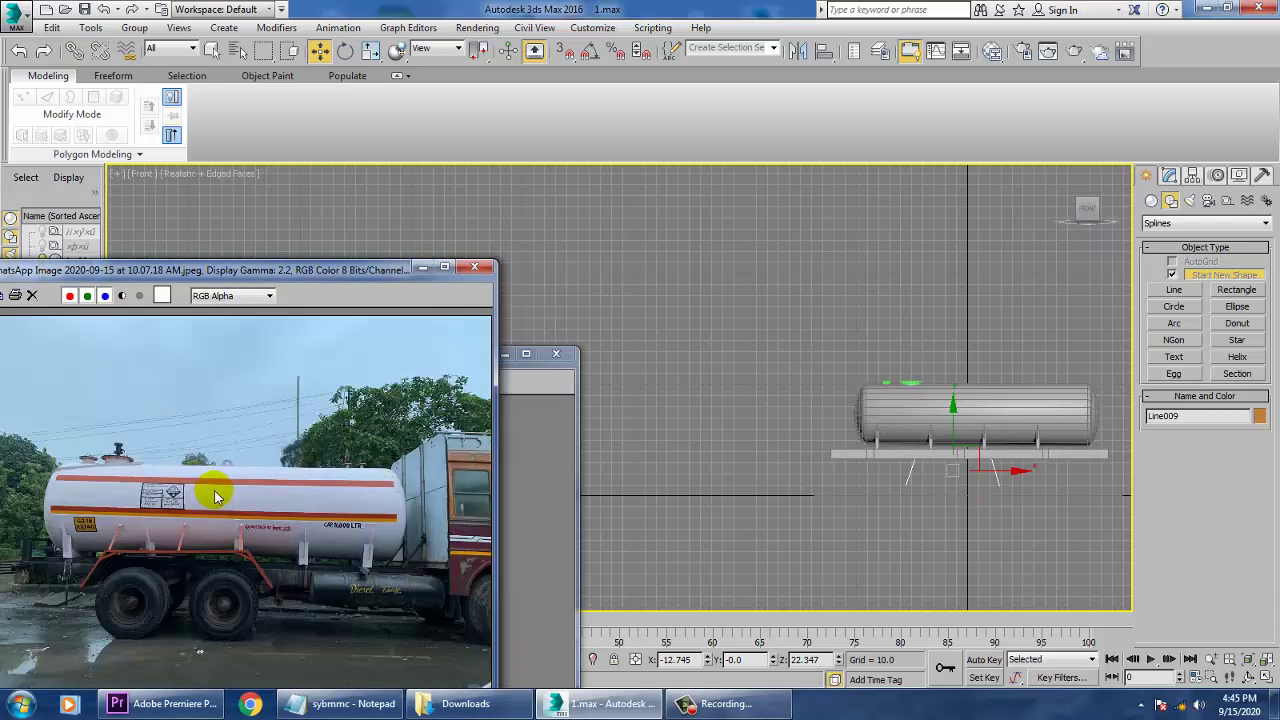
{"action": "middle_click_drag", "start_coordinate": [779, 485], "coordinate": [758, 489]}
{"action": "left_click", "coordinate": [973, 415]}
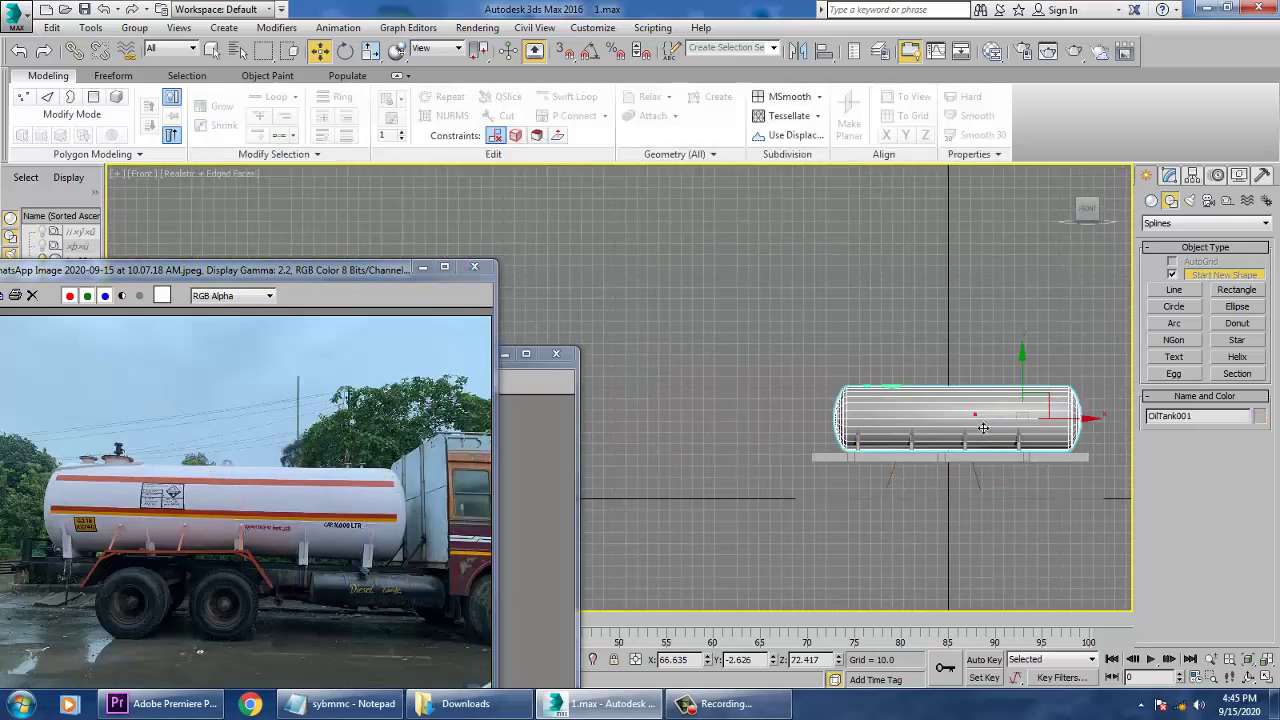
{"action": "middle_click_drag", "start_coordinate": [924, 427], "coordinate": [696, 454]}
{"action": "key", "text": "1"}
{"action": "left_click_drag", "start_coordinate": [821, 361], "coordinate": [898, 537]}
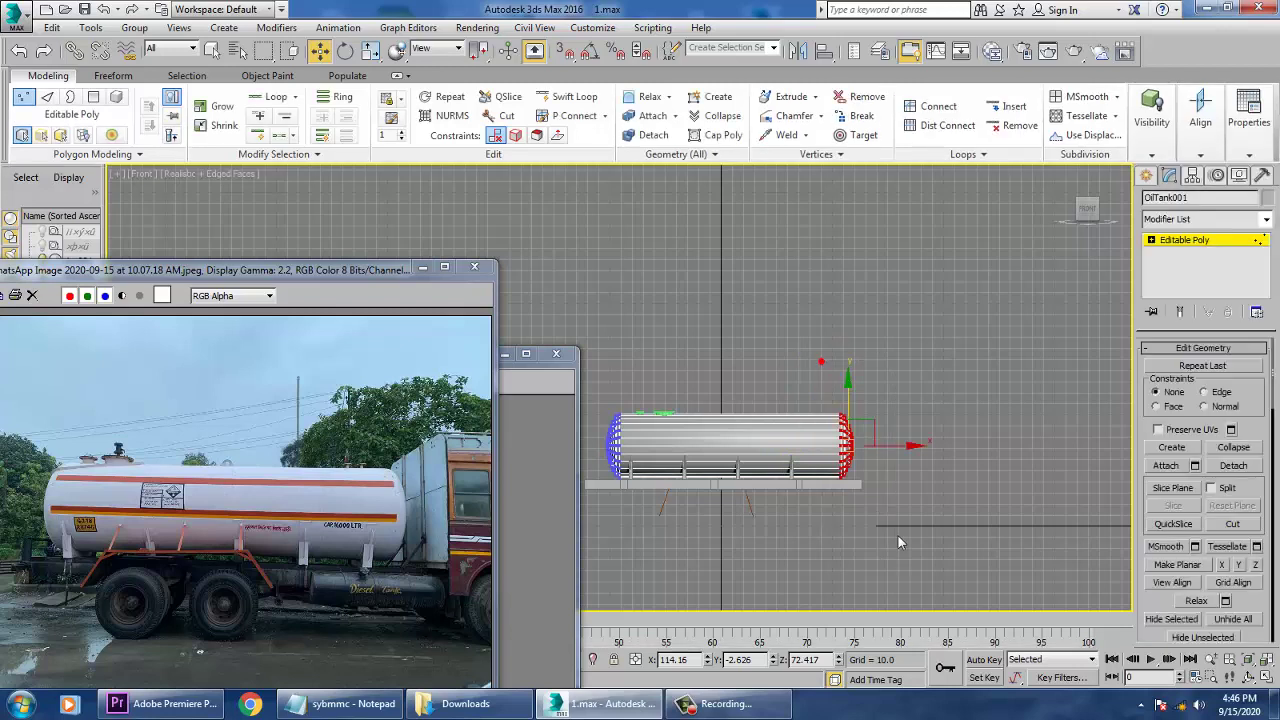
{"action": "left_click_drag", "start_coordinate": [912, 458], "coordinate": [934, 455]}
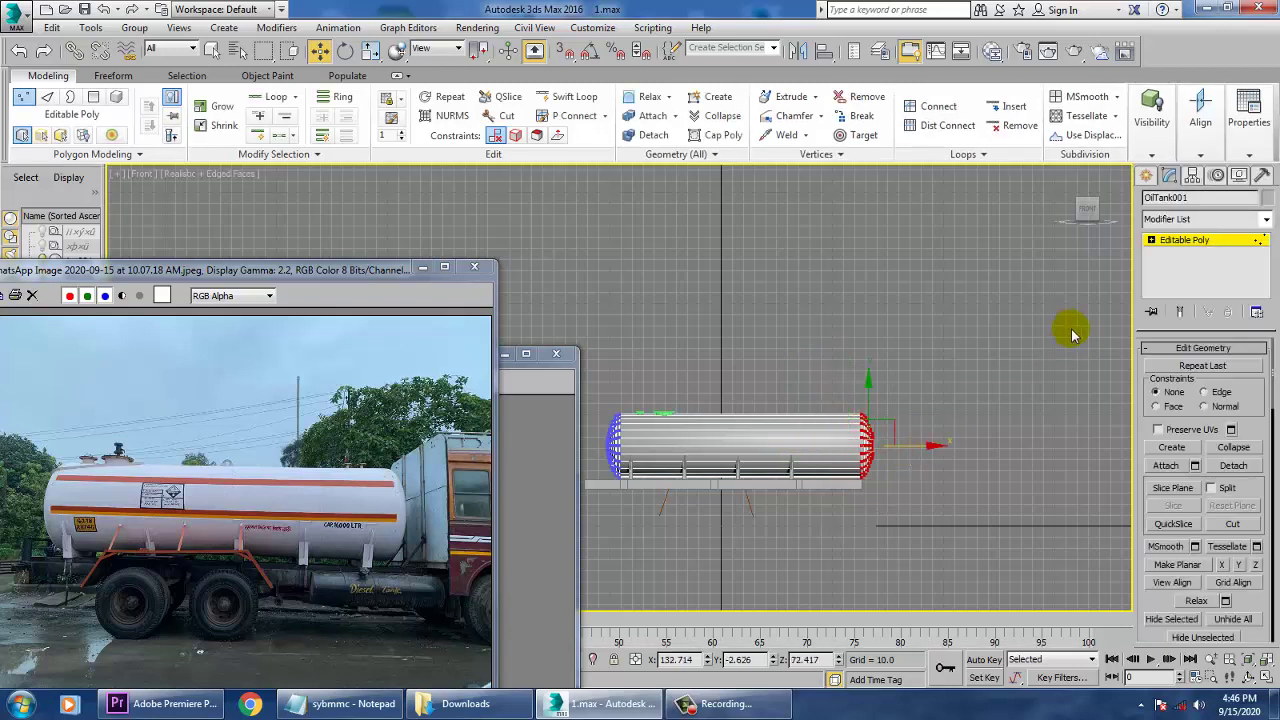
{"action": "left_click", "coordinate": [1163, 243]}
Extend the chassis toward the cab by moving its cab-end and nearest crossbeam vertices along X to about 130.70
{"action": "left_click", "coordinate": [827, 486]}
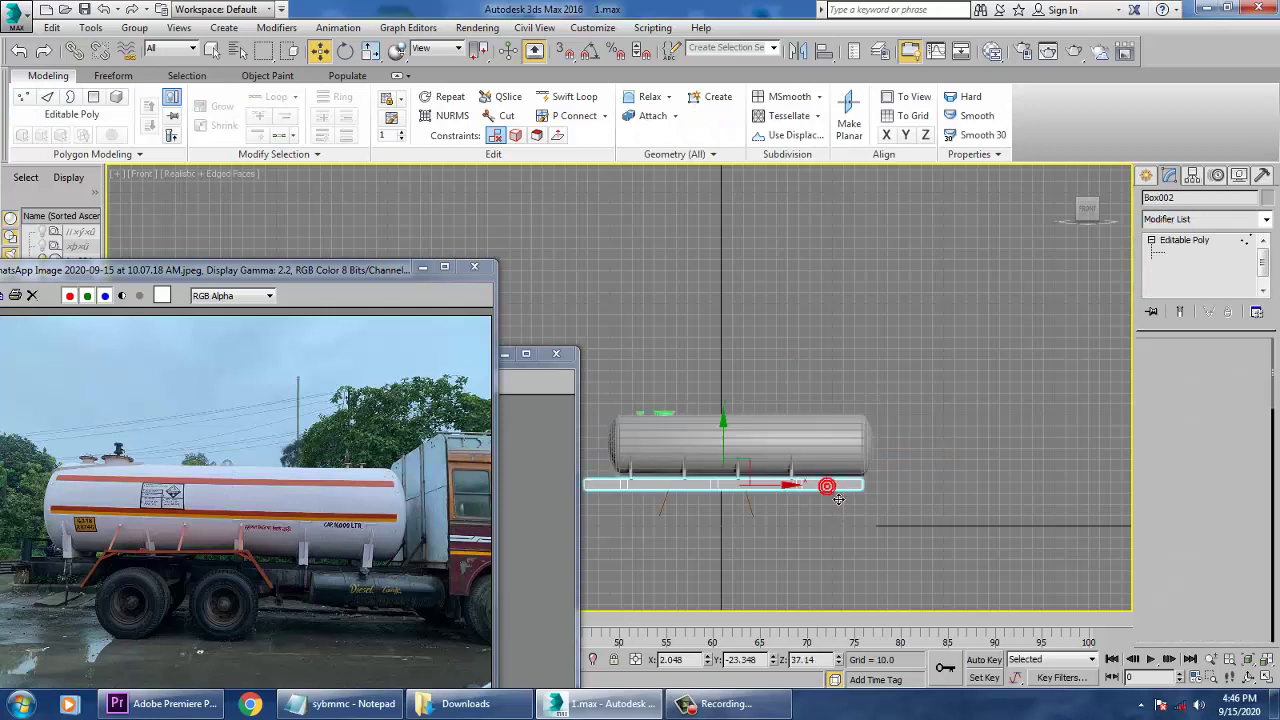
{"action": "key", "text": "1"}
{"action": "left_click_drag", "start_coordinate": [824, 419], "coordinate": [902, 541]}
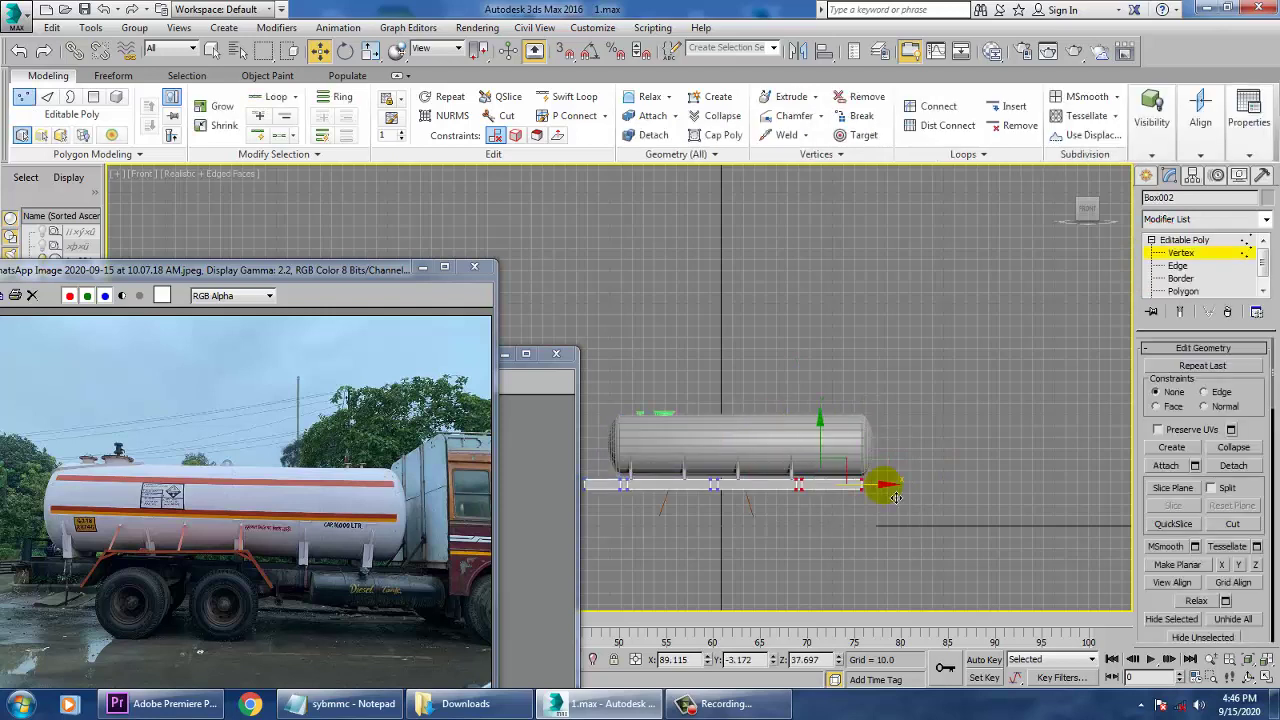
{"action": "left_click_drag", "start_coordinate": [895, 497], "coordinate": [938, 484]}
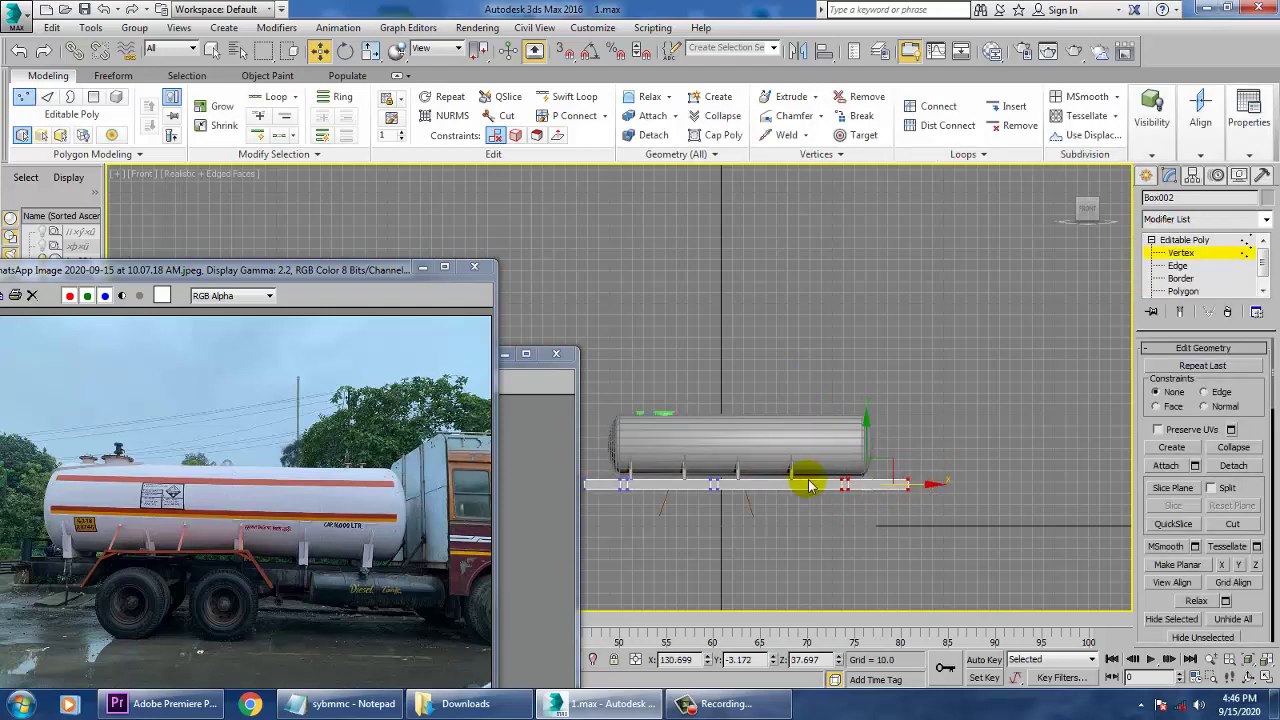
{"action": "scroll", "coordinate": [888, 482], "scroll_direction": "down", "scroll_amount": 2}
{"action": "middle_click_drag", "start_coordinate": [809, 482], "coordinate": [1002, 492]}
{"action": "key", "text": "alt+w"}
{"action": "middle_click", "coordinate": [980, 506]}
{"action": "key", "text": "alt+w"}
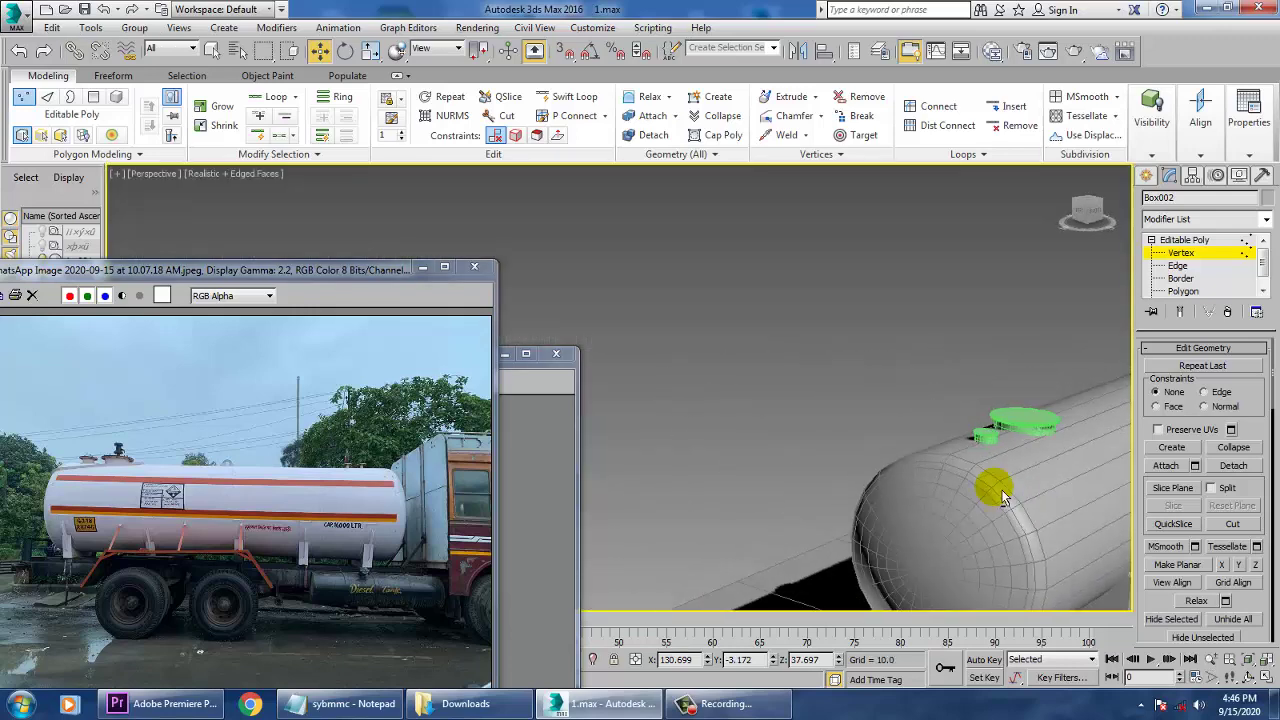
{"action": "scroll", "coordinate": [1003, 497], "scroll_direction": "down", "scroll_amount": 5}
{"action": "left_click", "coordinate": [1184, 240]}
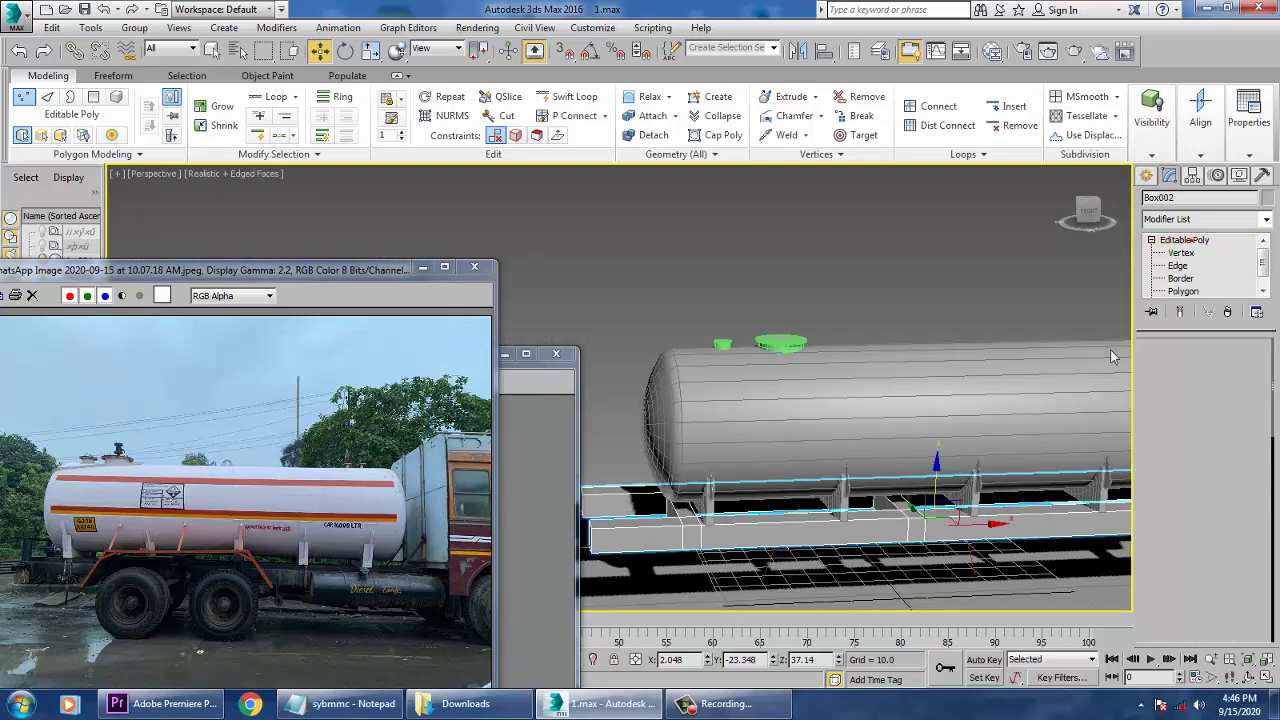
Enable viewport display of the wheel frame line and give it a rectangular cross-section
{"action": "key", "text": "alt+w"}
{"action": "middle_click_drag", "start_coordinate": [988, 314], "coordinate": [971, 306]}
{"action": "key", "text": "alt+w"}
{"action": "scroll", "coordinate": [871, 371], "scroll_direction": "up", "scroll_amount": 4}
{"action": "middle_click_drag", "start_coordinate": [981, 590], "coordinate": [876, 461]}
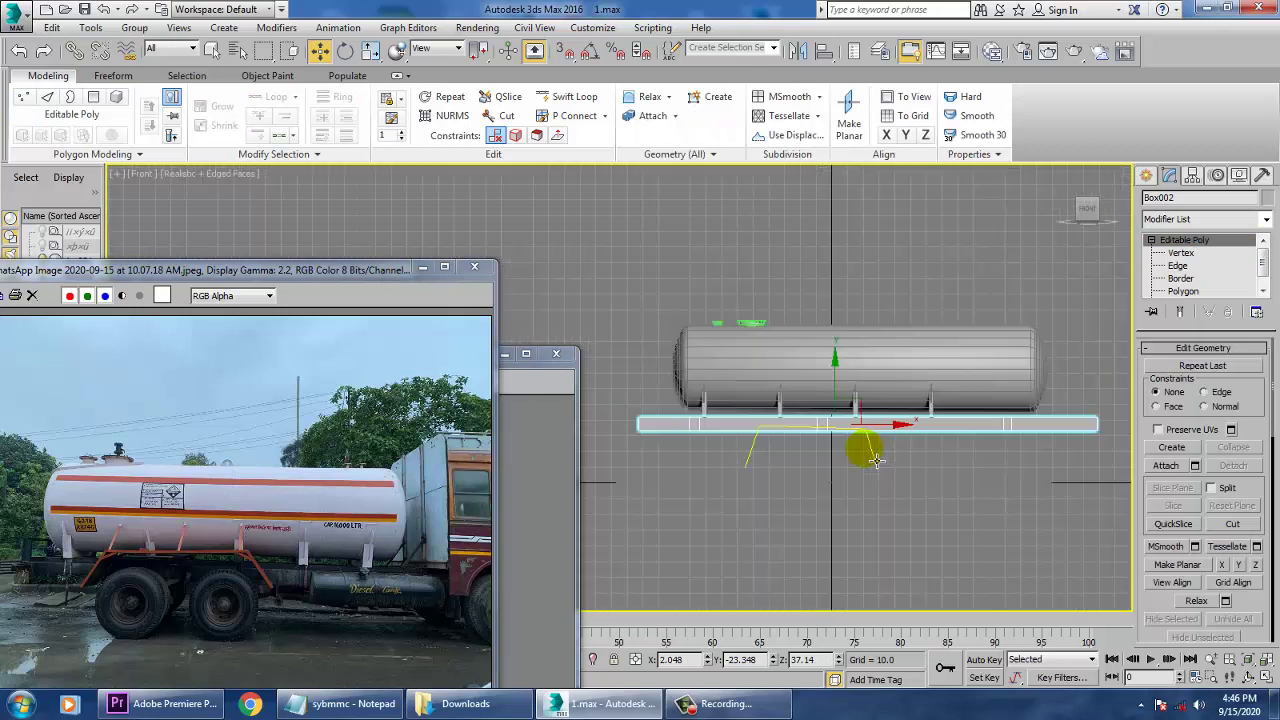
{"action": "left_click", "coordinate": [870, 460]}
{"action": "scroll", "coordinate": [880, 466], "scroll_direction": "up", "scroll_amount": 2}
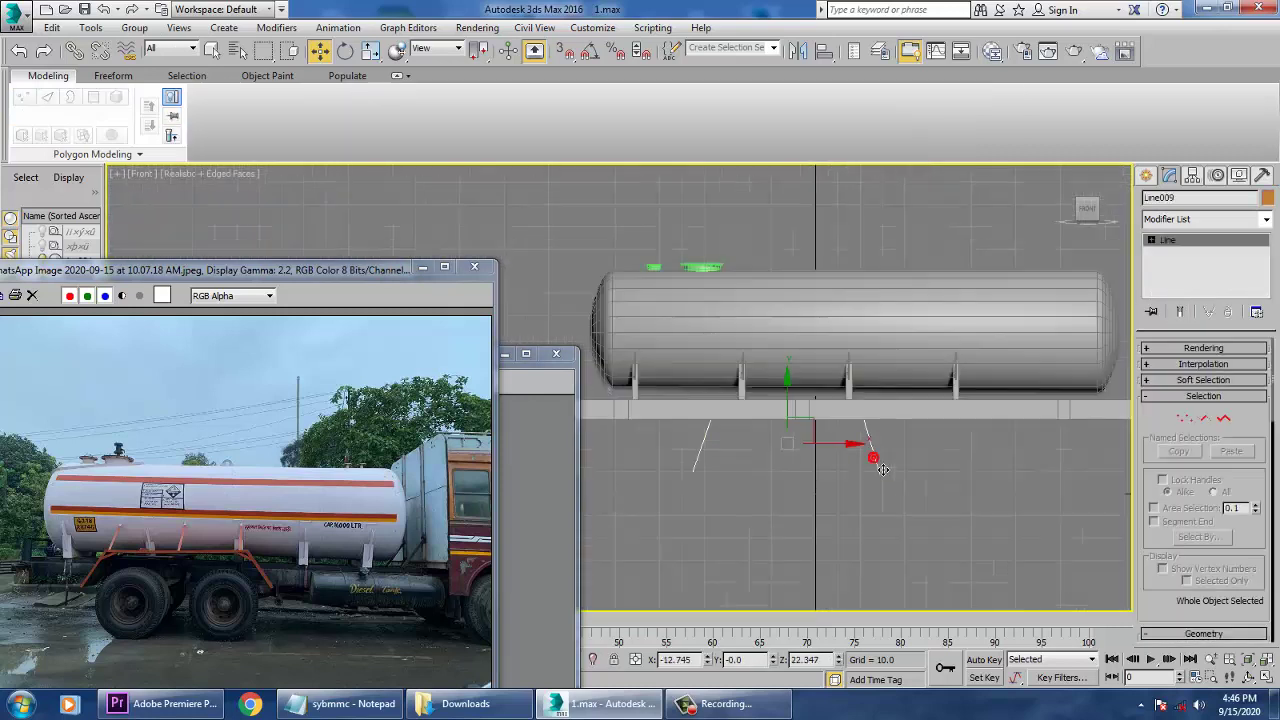
{"action": "scroll", "coordinate": [890, 475], "scroll_direction": "up", "scroll_amount": 2}
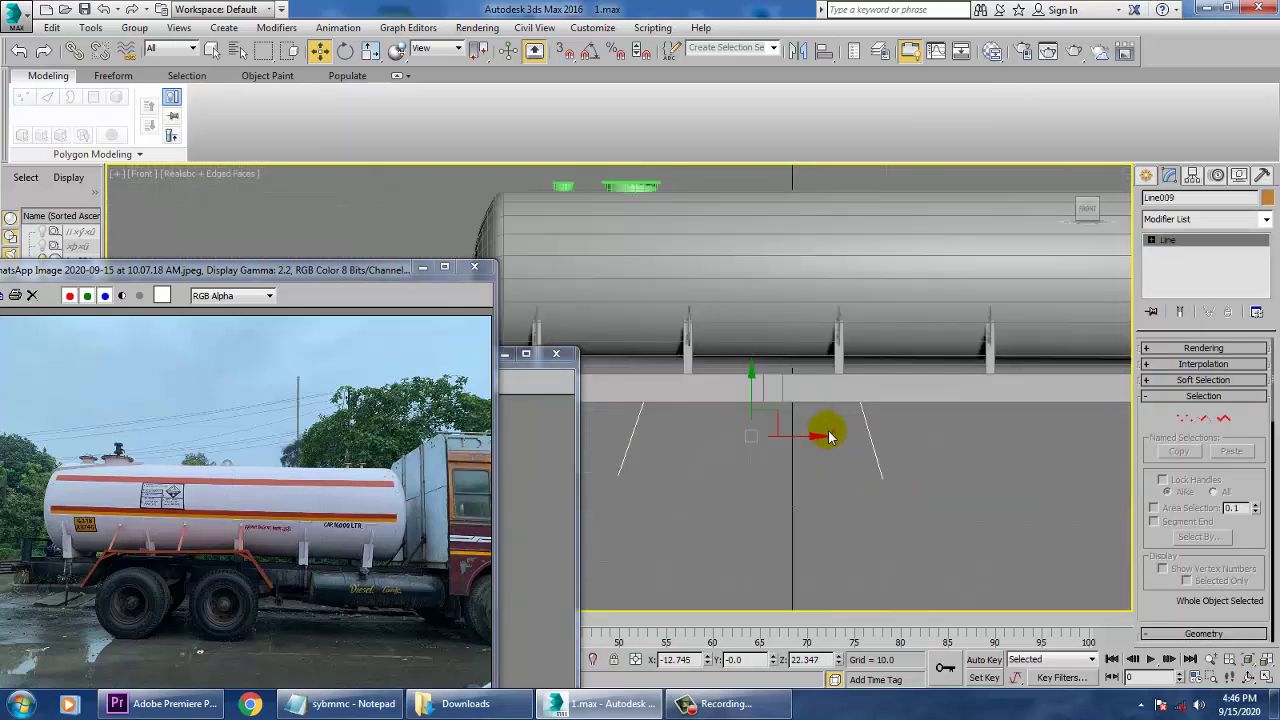
{"action": "left_click", "coordinate": [1176, 350]}
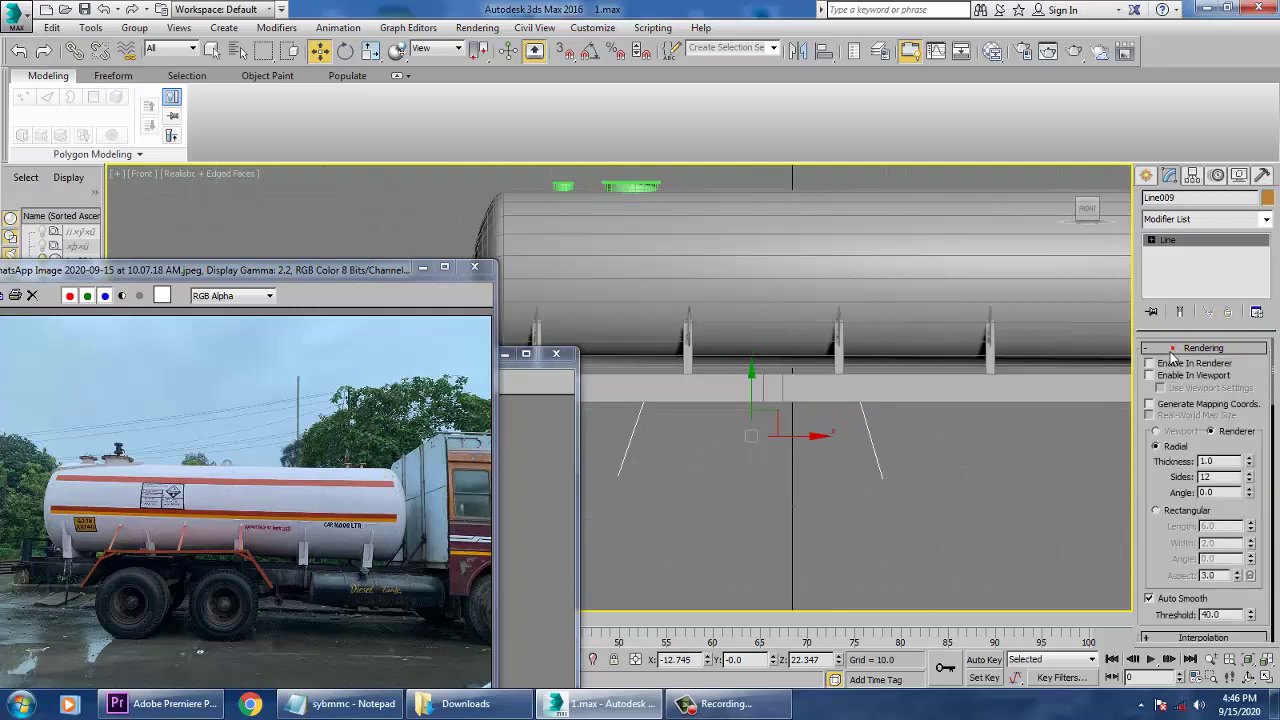
{"action": "left_click", "coordinate": [1150, 375]}
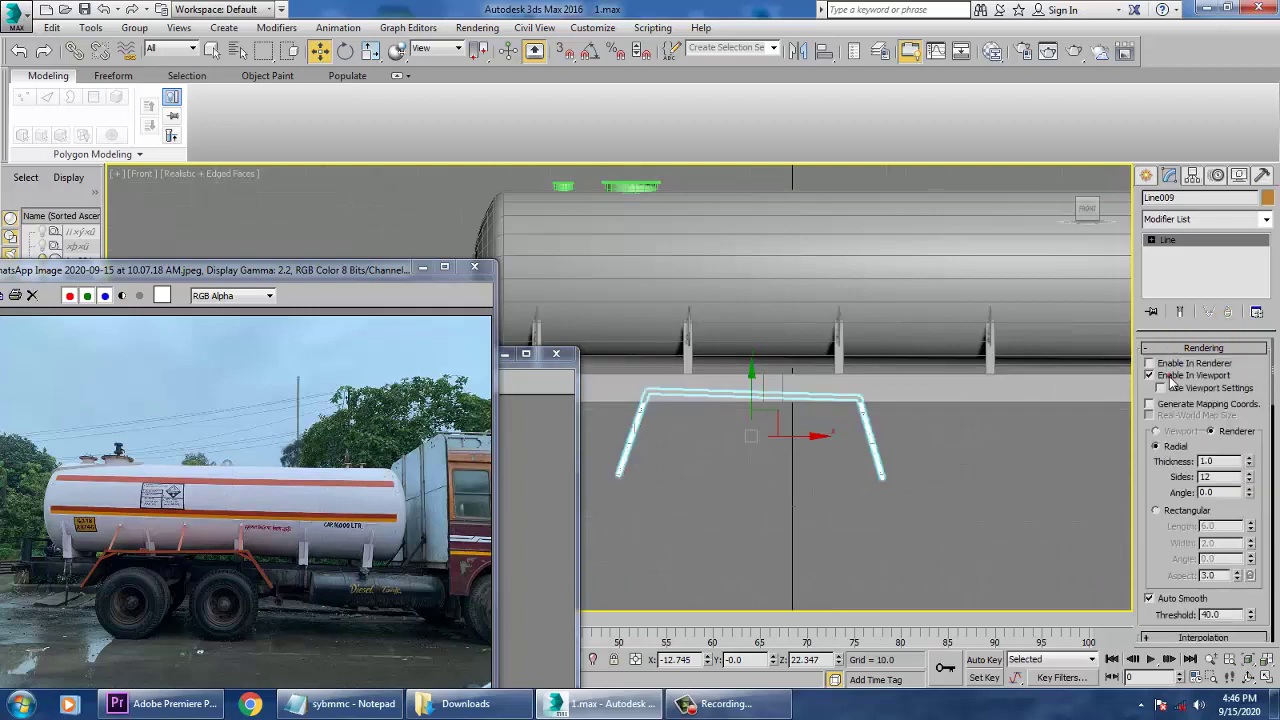
{"action": "left_click", "coordinate": [1158, 512]}
{"action": "key", "text": "alt+w"}
{"action": "left_click", "coordinate": [872, 502]}
{"action": "key", "text": "alt+w"}
{"action": "key", "text": "alt+w"}
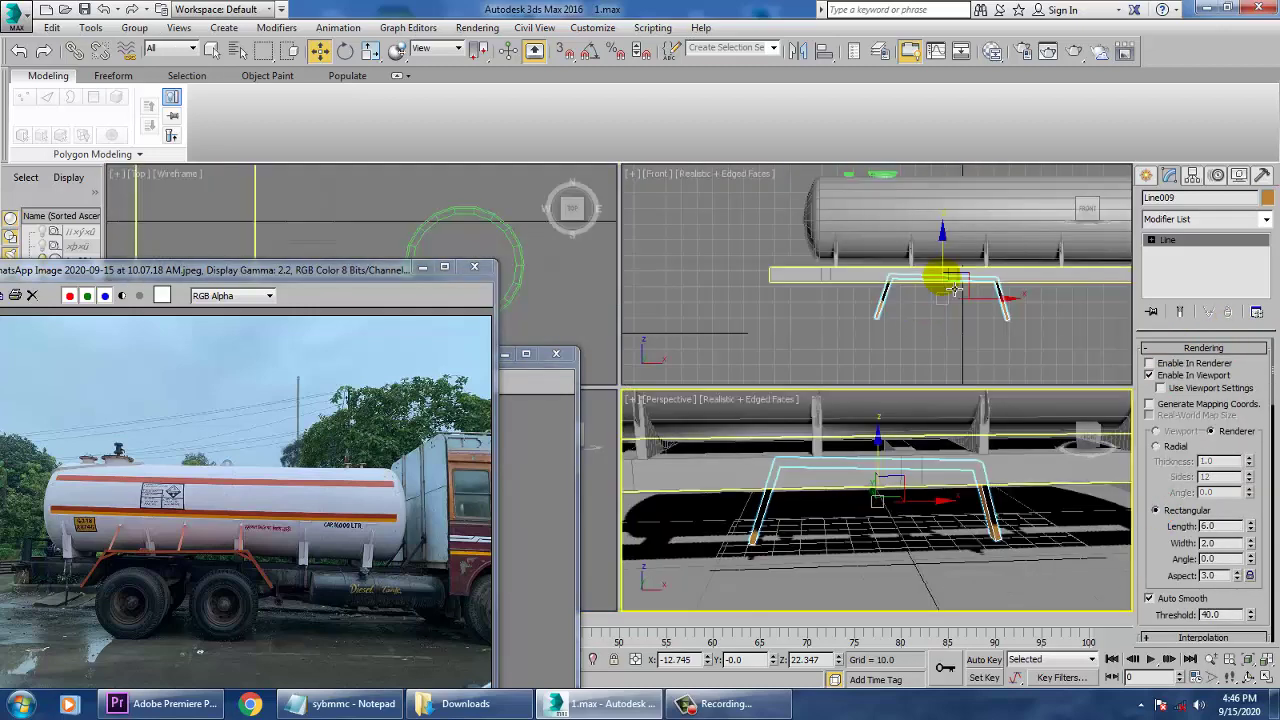
Lower the frame line's rear upper corner vertex to a Z of about 35.40 to level the horizontal bar
{"action": "middle_click", "coordinate": [954, 290]}
{"action": "key", "text": "alt+w"}
{"action": "middle_click_drag", "start_coordinate": [910, 292], "coordinate": [942, 334]}
{"action": "key", "text": "1"}
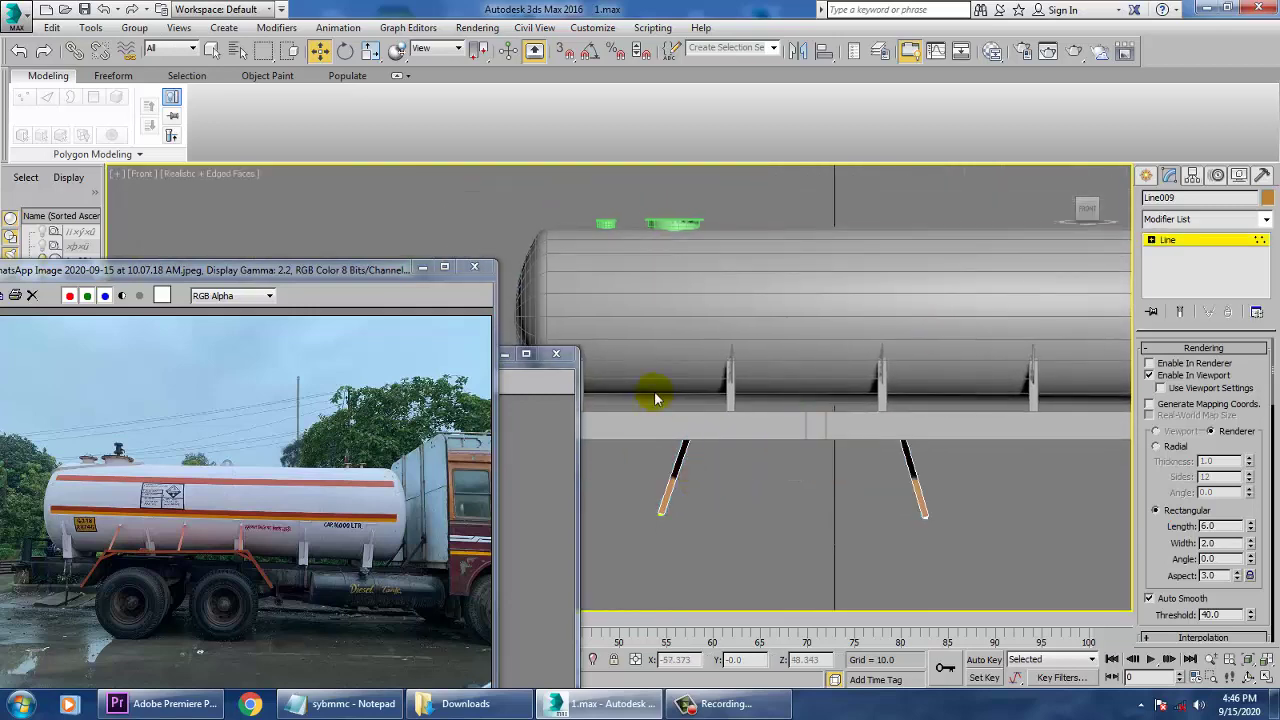
{"action": "key", "text": "F3"}
{"action": "left_click_drag", "start_coordinate": [652, 394], "coordinate": [820, 468]}
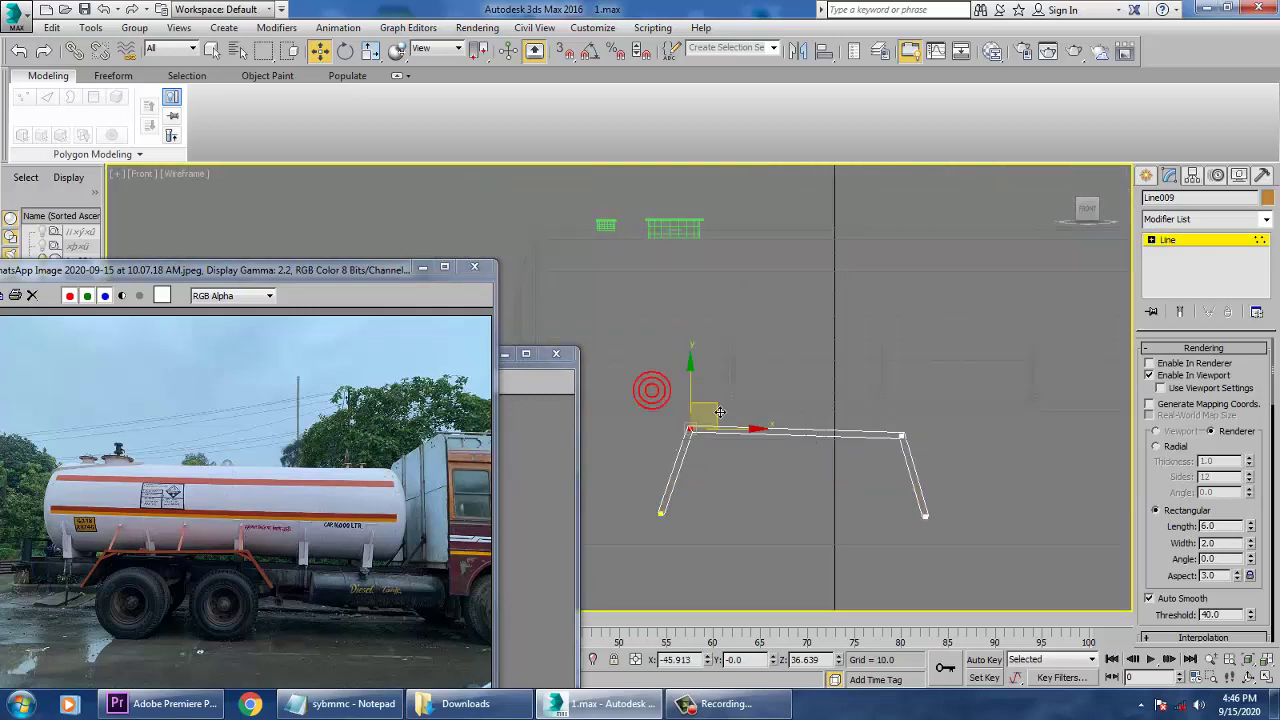
{"action": "left_click", "coordinate": [700, 404]}
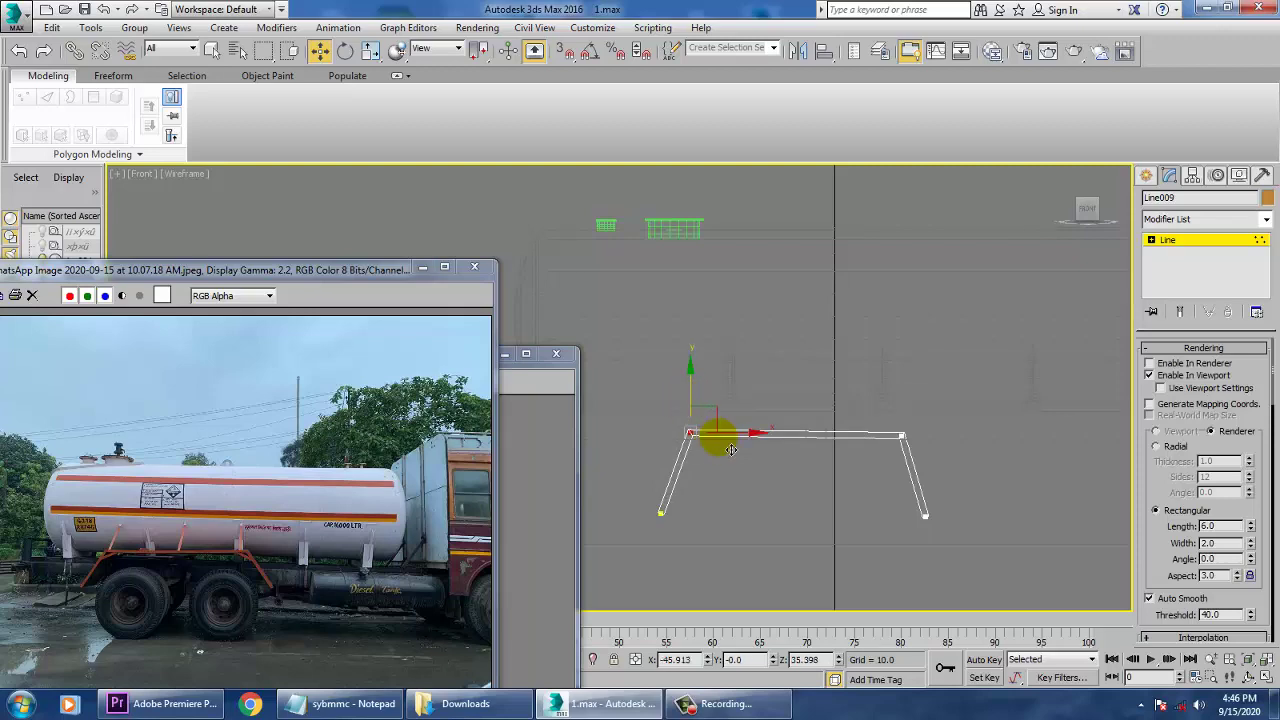
{"action": "key", "text": "alt+w"}
{"action": "middle_click_drag", "start_coordinate": [927, 531], "coordinate": [967, 531], "text": "alt"}
{"action": "key", "text": "alt+w"}
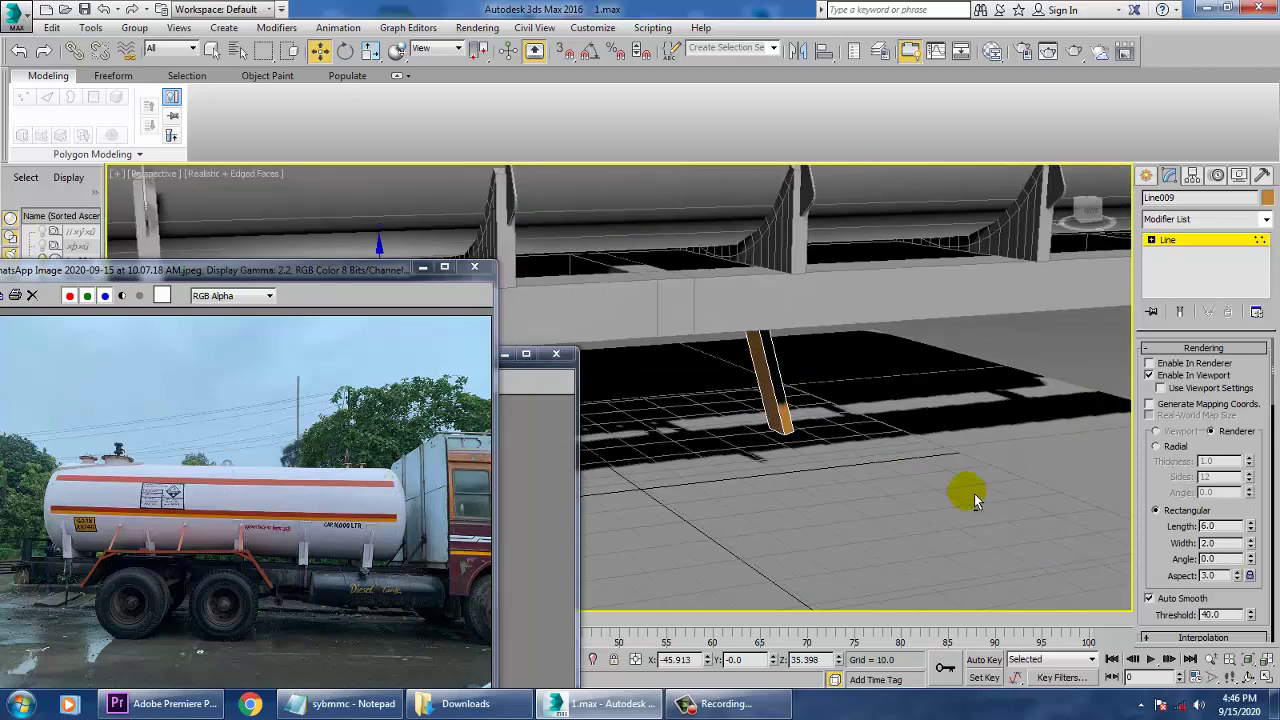
{"action": "left_click", "coordinate": [1186, 249]}
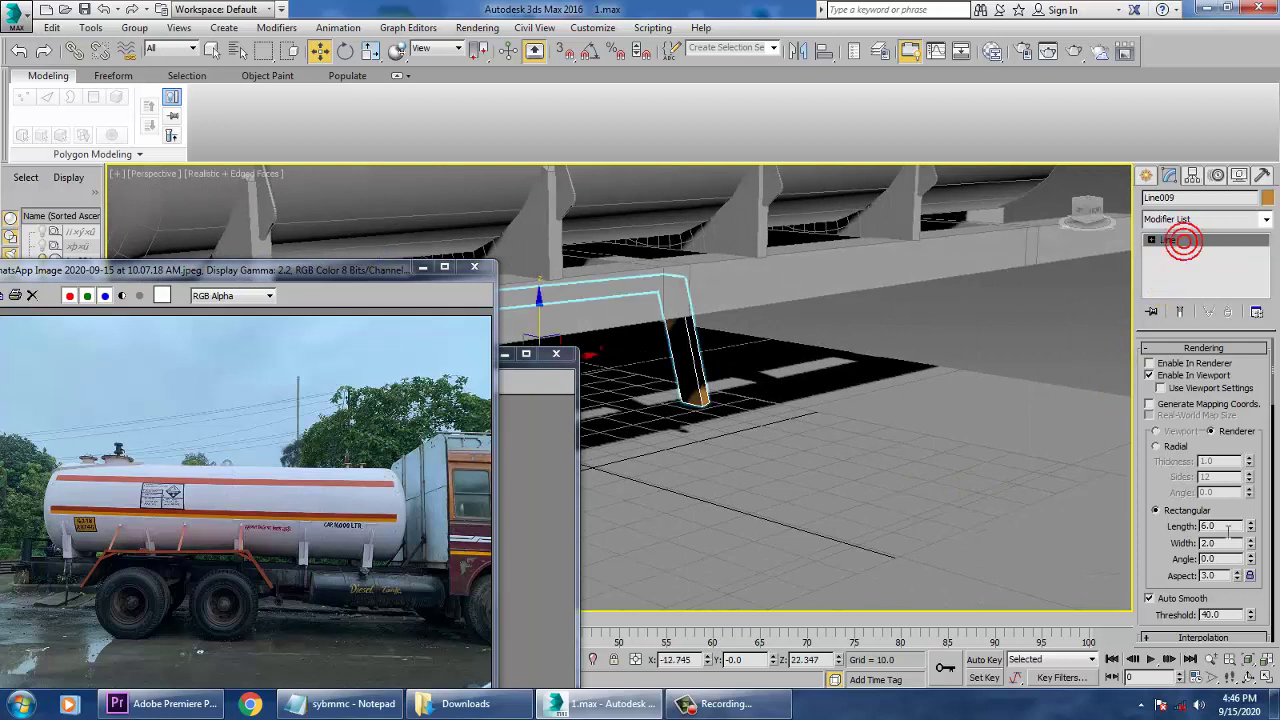
Set the wheel frame's rectangular length to 18.96 and move it outside the chassis to about Y -37.54, Z 27.72
{"action": "left_click_drag", "start_coordinate": [1250, 525], "coordinate": [1191, 361]}
{"action": "middle_click_drag", "start_coordinate": [694, 366], "coordinate": [706, 371], "text": "alt"}
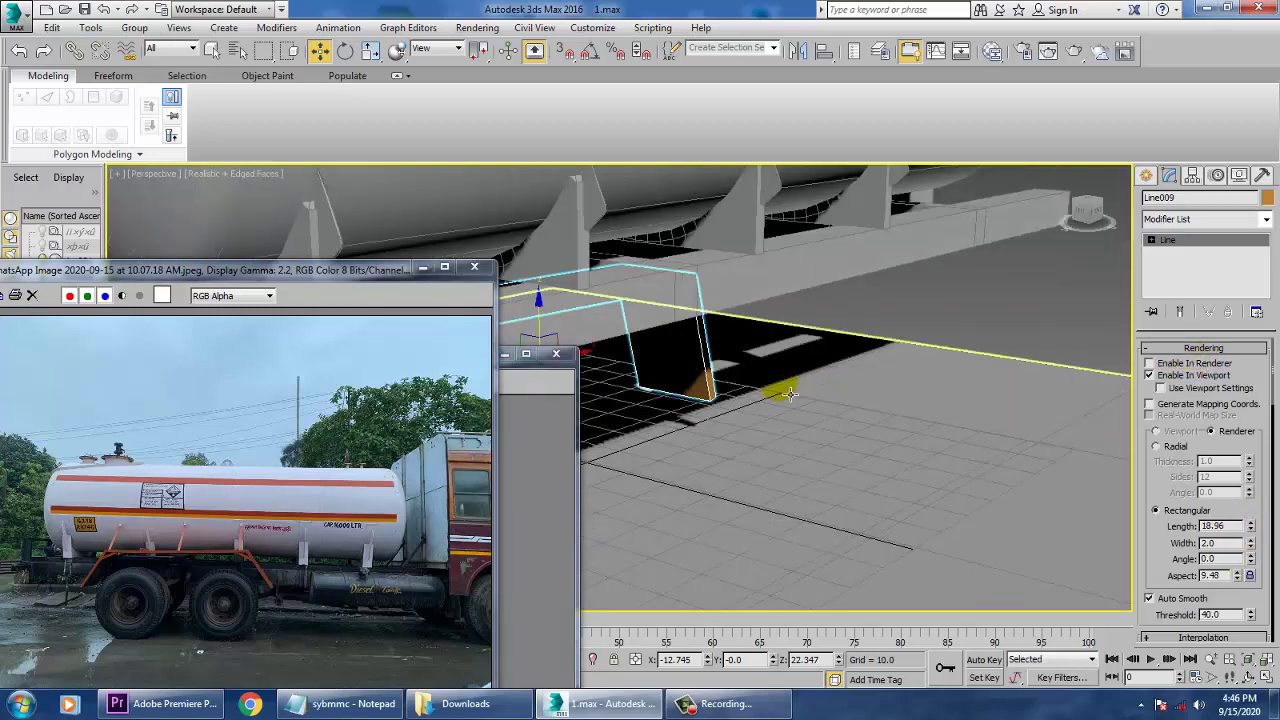
{"action": "middle_click_drag", "start_coordinate": [790, 394], "coordinate": [960, 387]}
{"action": "left_click_drag", "start_coordinate": [655, 354], "coordinate": [846, 425]}
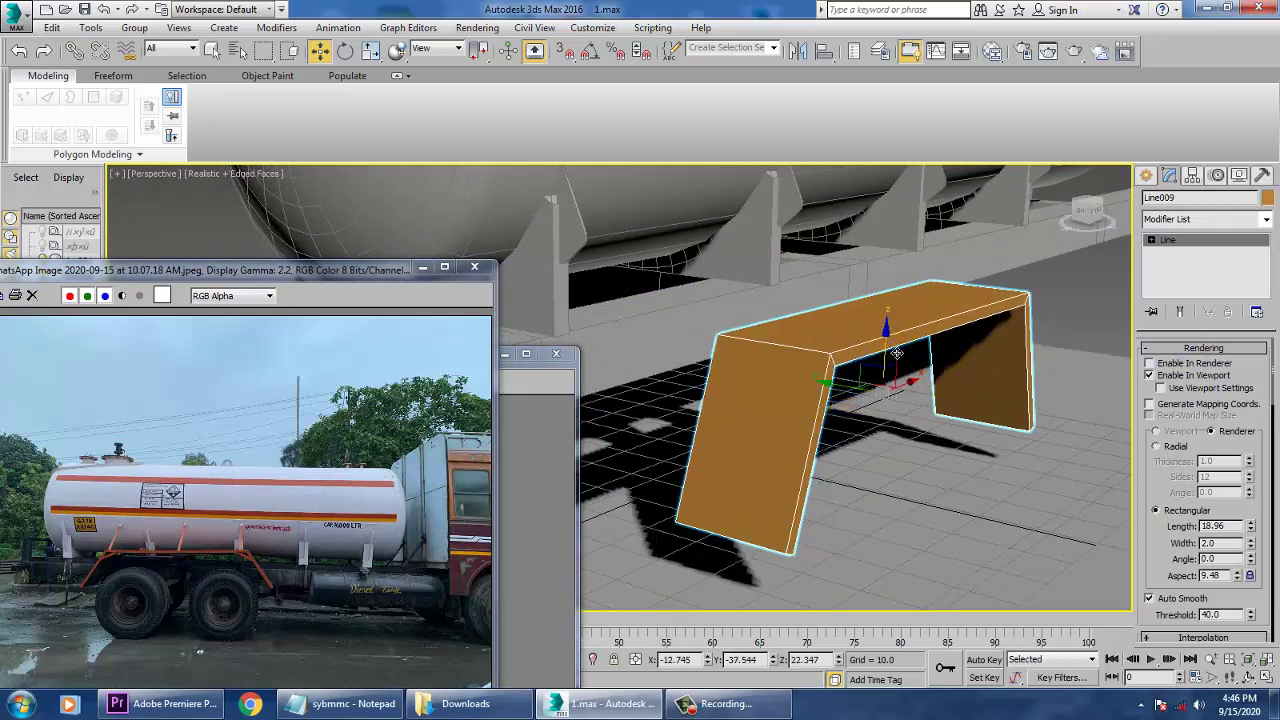
{"action": "left_click_drag", "start_coordinate": [899, 353], "coordinate": [899, 318]}
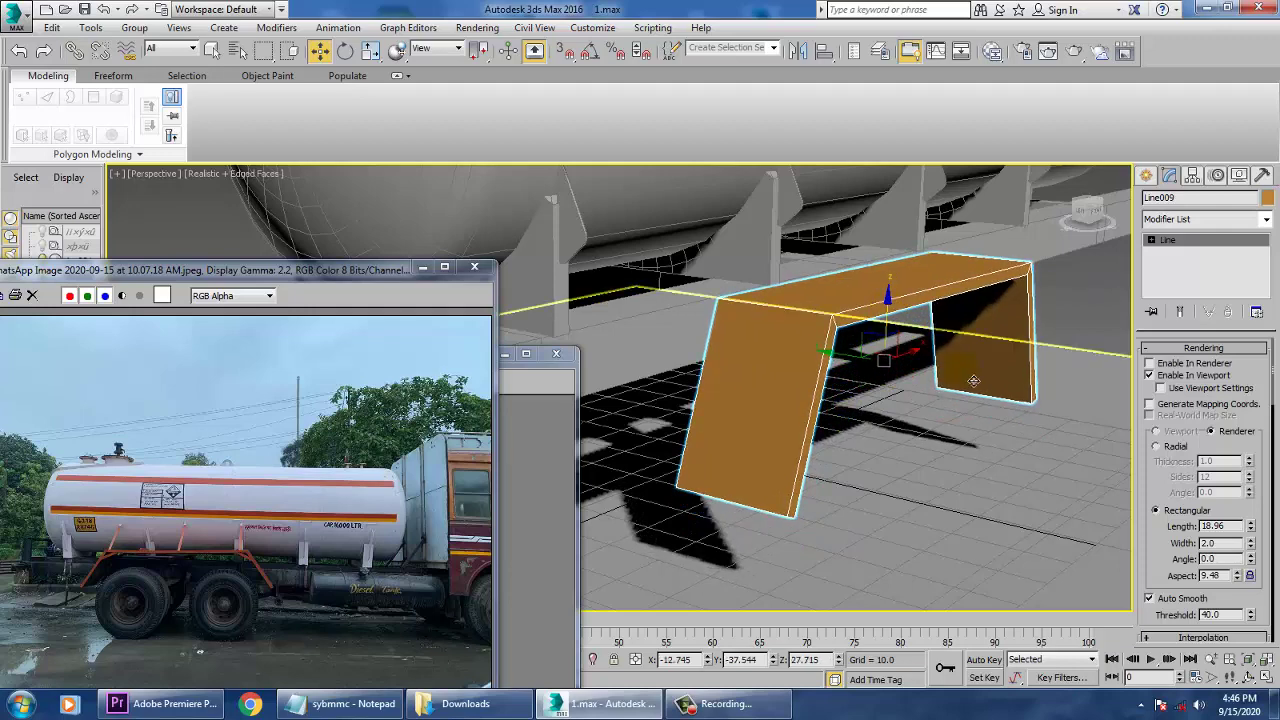
Compare the frame's height with the reference photo and raise it toward the tank supports to a Z of about 30.58
{"action": "middle_click_drag", "start_coordinate": [974, 382], "coordinate": [929, 389], "text": "alt"}
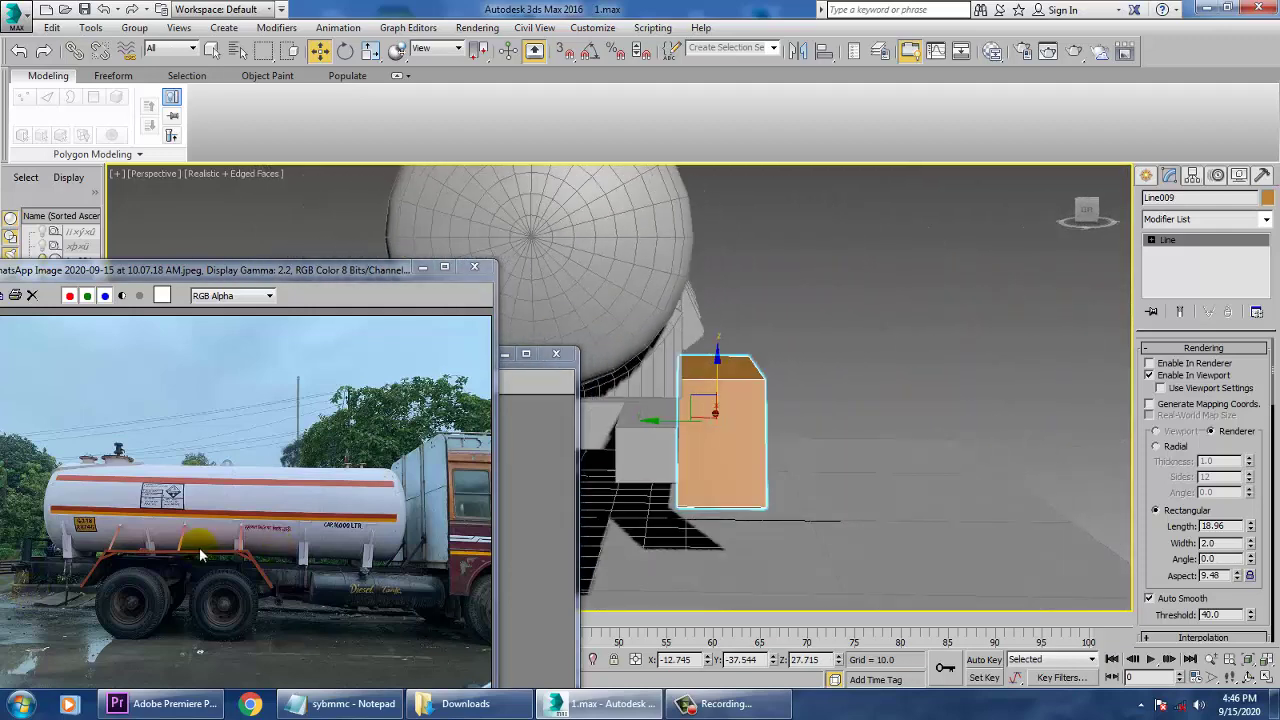
{"action": "scroll", "coordinate": [200, 570], "scroll_direction": "up", "scroll_amount": 3}
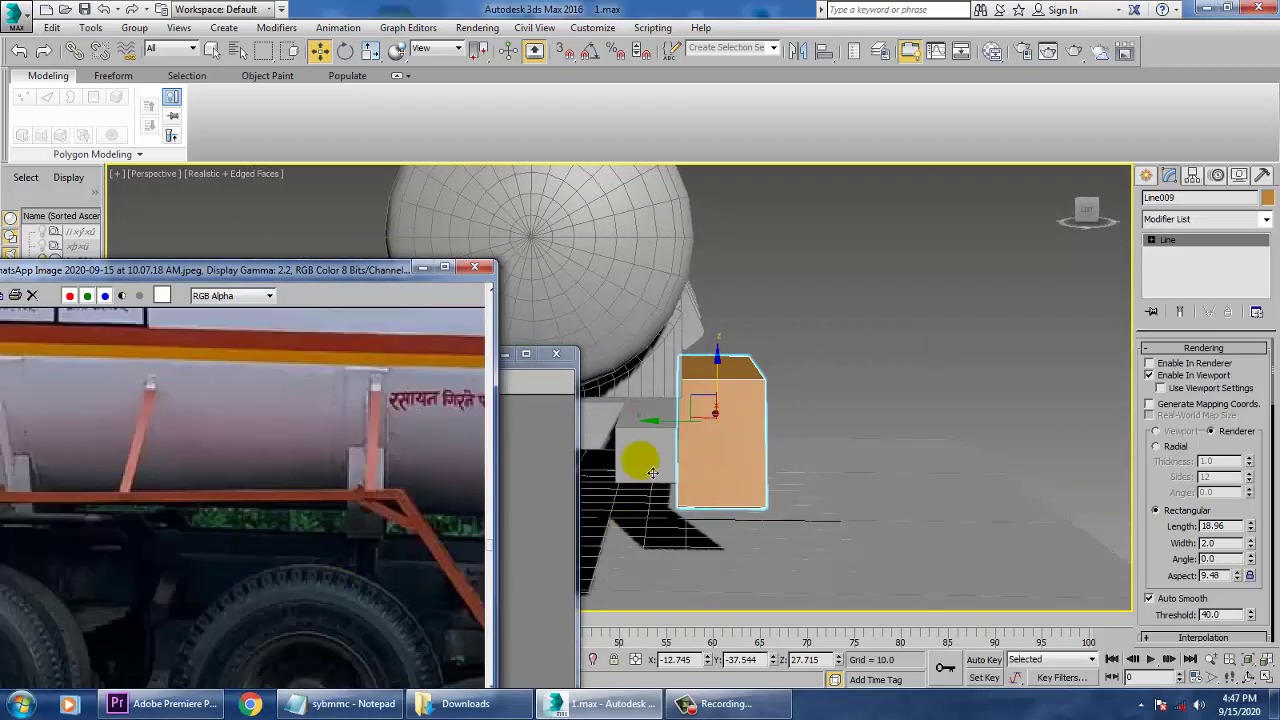
{"action": "middle_click_drag", "start_coordinate": [657, 434], "coordinate": [886, 437]}
{"action": "middle_click_drag", "start_coordinate": [281, 520], "coordinate": [373, 558]}
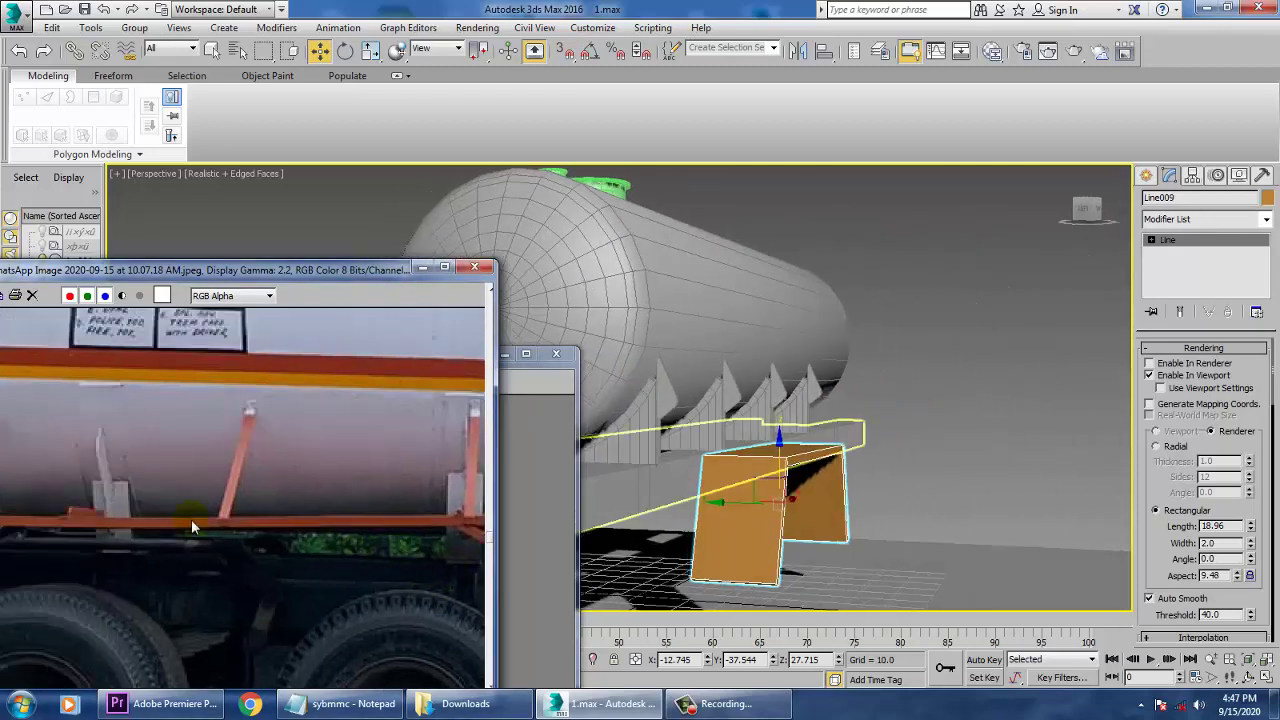
{"action": "middle_click_drag", "start_coordinate": [254, 536], "coordinate": [347, 547]}
{"action": "middle_click_drag", "start_coordinate": [277, 568], "coordinate": [368, 556]}
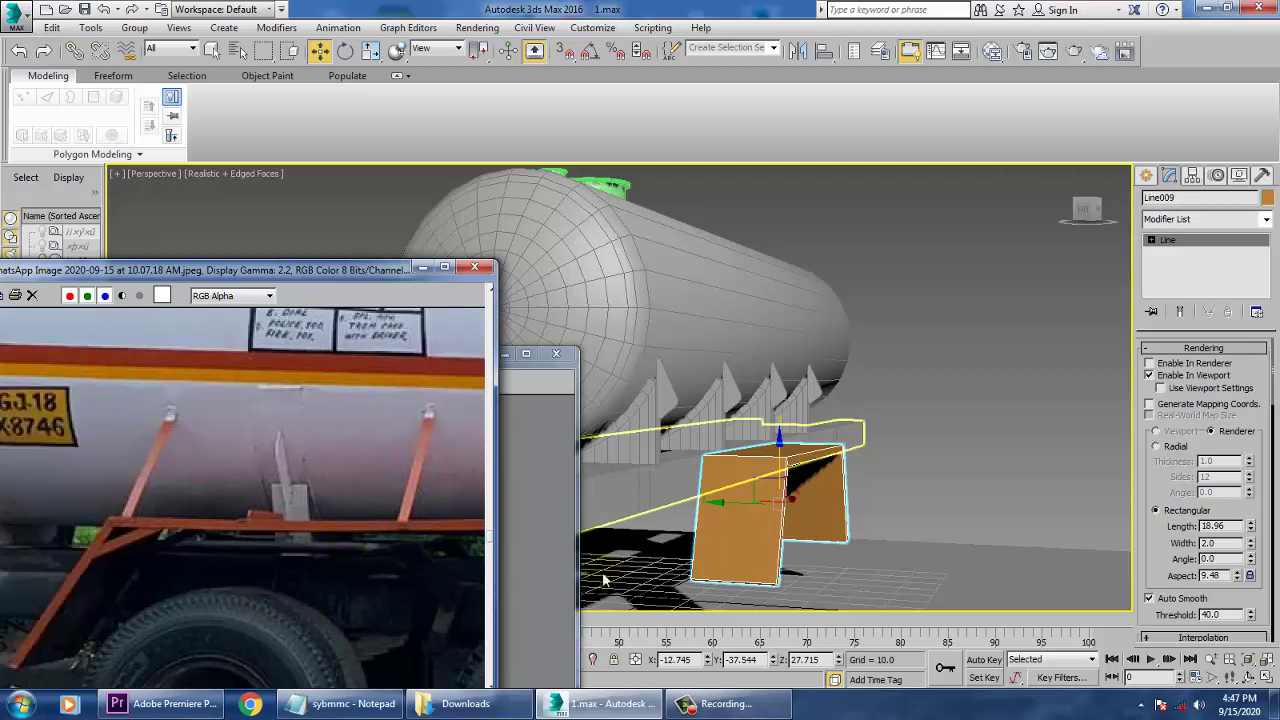
{"action": "middle_click_drag", "start_coordinate": [912, 512], "coordinate": [753, 521], "text": "alt"}
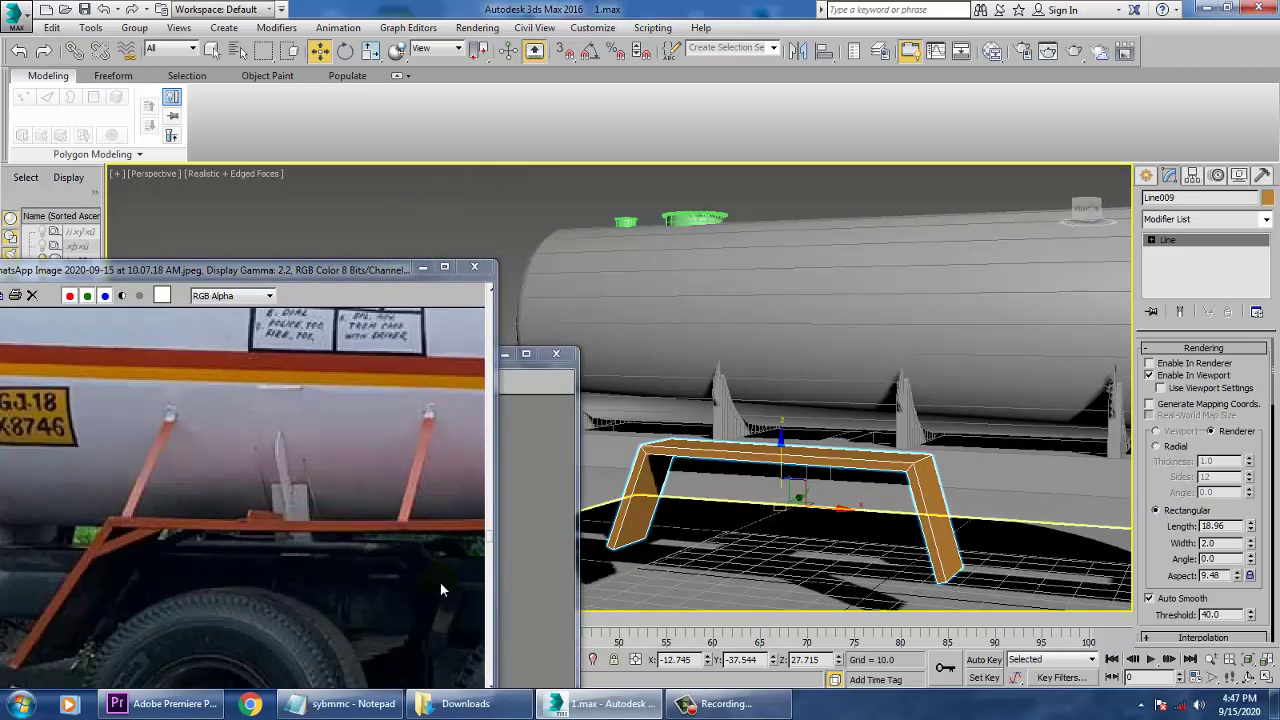
{"action": "left_click_drag", "start_coordinate": [760, 512], "coordinate": [784, 448]}
{"action": "middle_click_drag", "start_coordinate": [785, 452], "coordinate": [840, 436], "text": "alt"}
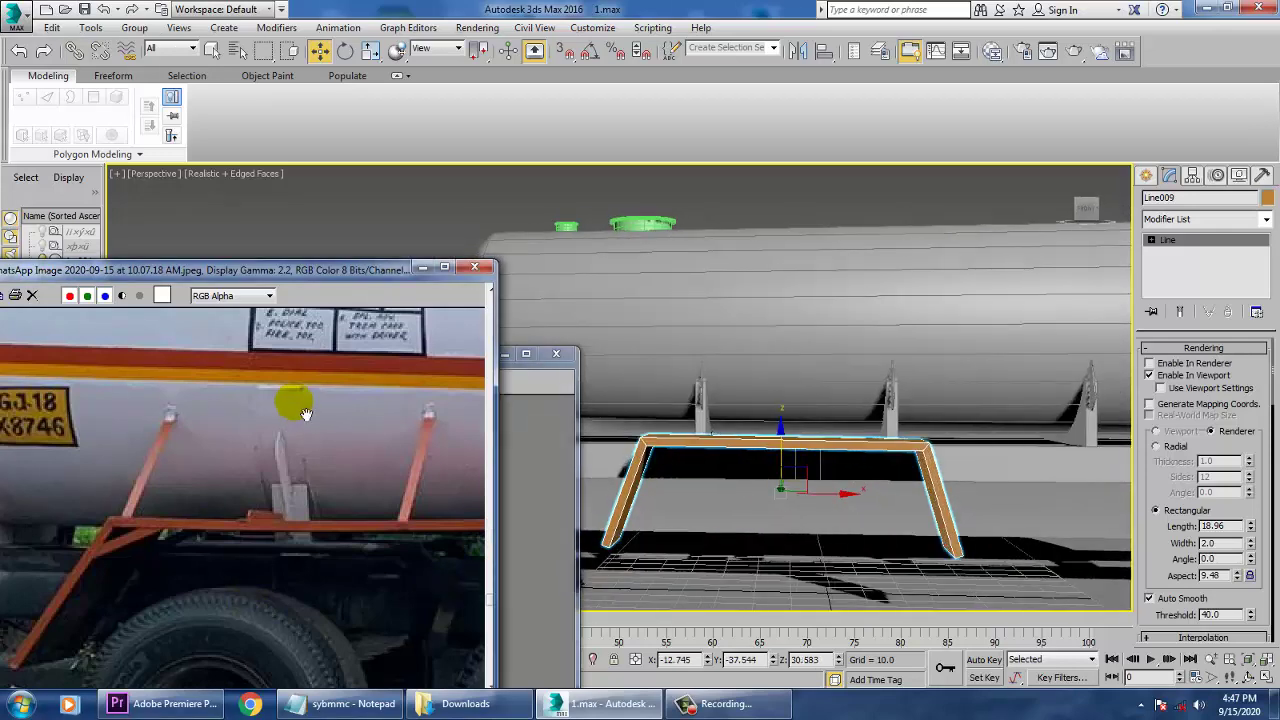
Check the frame's shape in the reference photo and convert the wheel frame to an Editable Poly
{"action": "scroll", "coordinate": [294, 400], "scroll_direction": "down", "scroll_amount": 3}
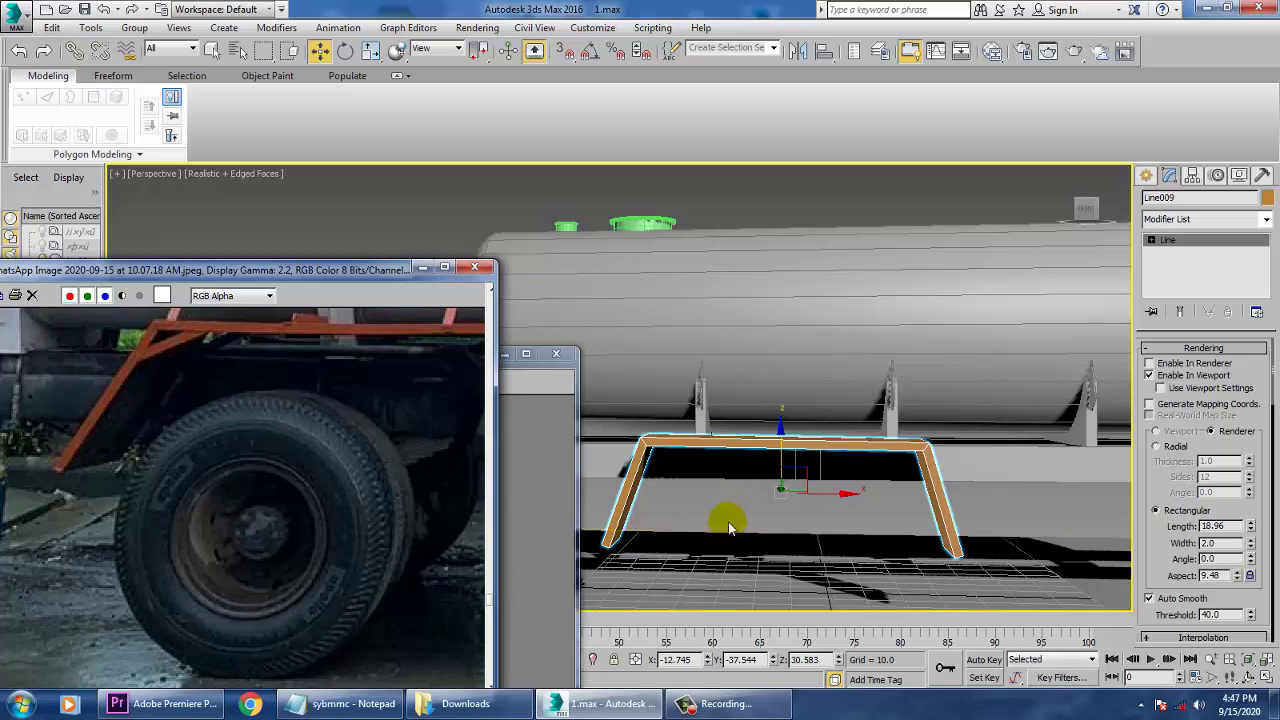
{"action": "middle_click_drag", "start_coordinate": [846, 506], "coordinate": [848, 537], "text": "alt"}
{"action": "right_click", "coordinate": [777, 441]}
{"action": "mouse_move", "coordinate": [815, 602]}
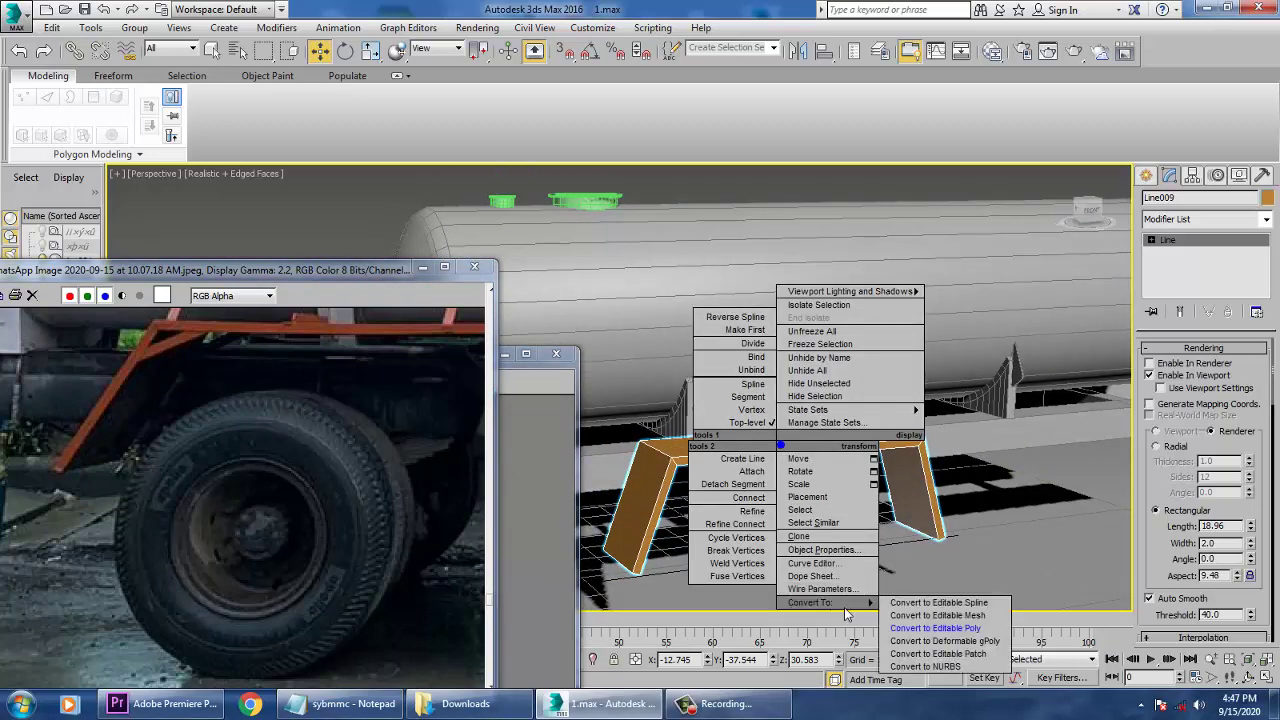
{"action": "left_click", "coordinate": [958, 630]}
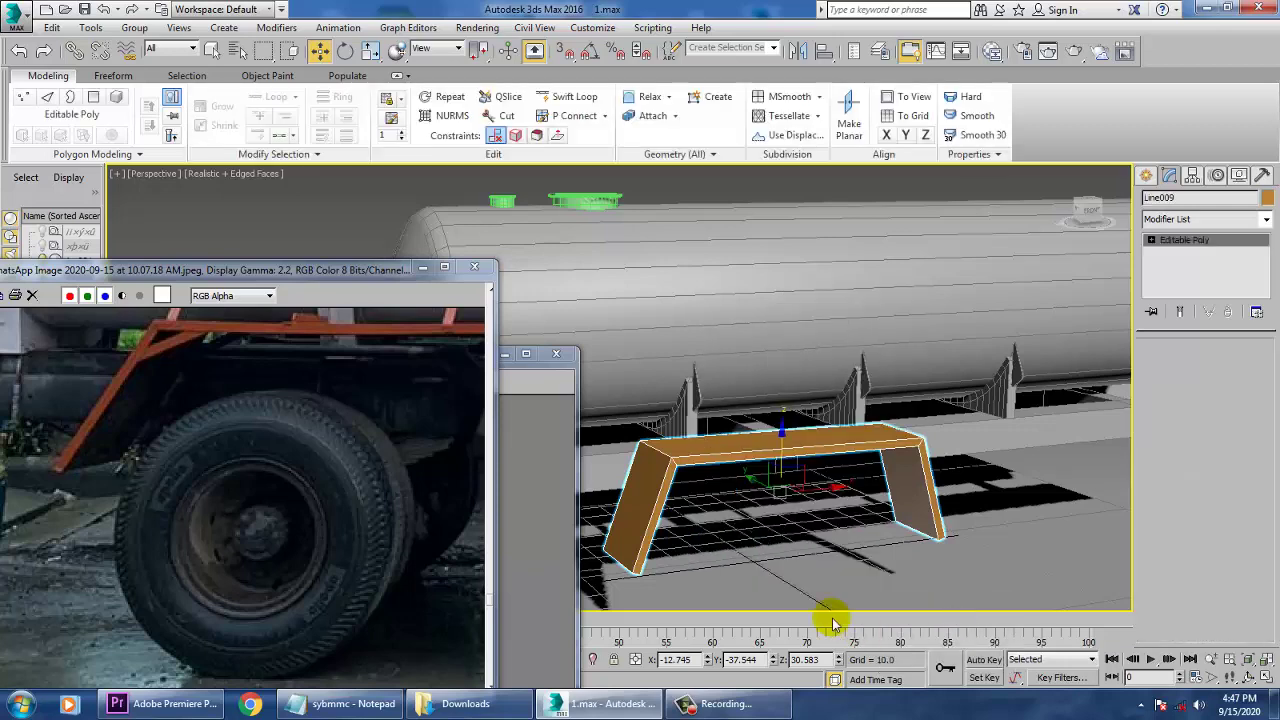
Select the three inner polygons of the frame's legs and horizontal bar and inset them
{"action": "key", "text": "4"}
{"action": "left_click", "coordinate": [924, 503]}
{"action": "middle_click_drag", "start_coordinate": [834, 526], "coordinate": [803, 449], "text": "alt"}
{"action": "left_click", "coordinate": [792, 438], "text": "ctrl"}
{"action": "middle_click_drag", "start_coordinate": [697, 463], "coordinate": [981, 494], "text": "alt"}
{"action": "left_click", "coordinate": [697, 472], "text": "ctrl"}
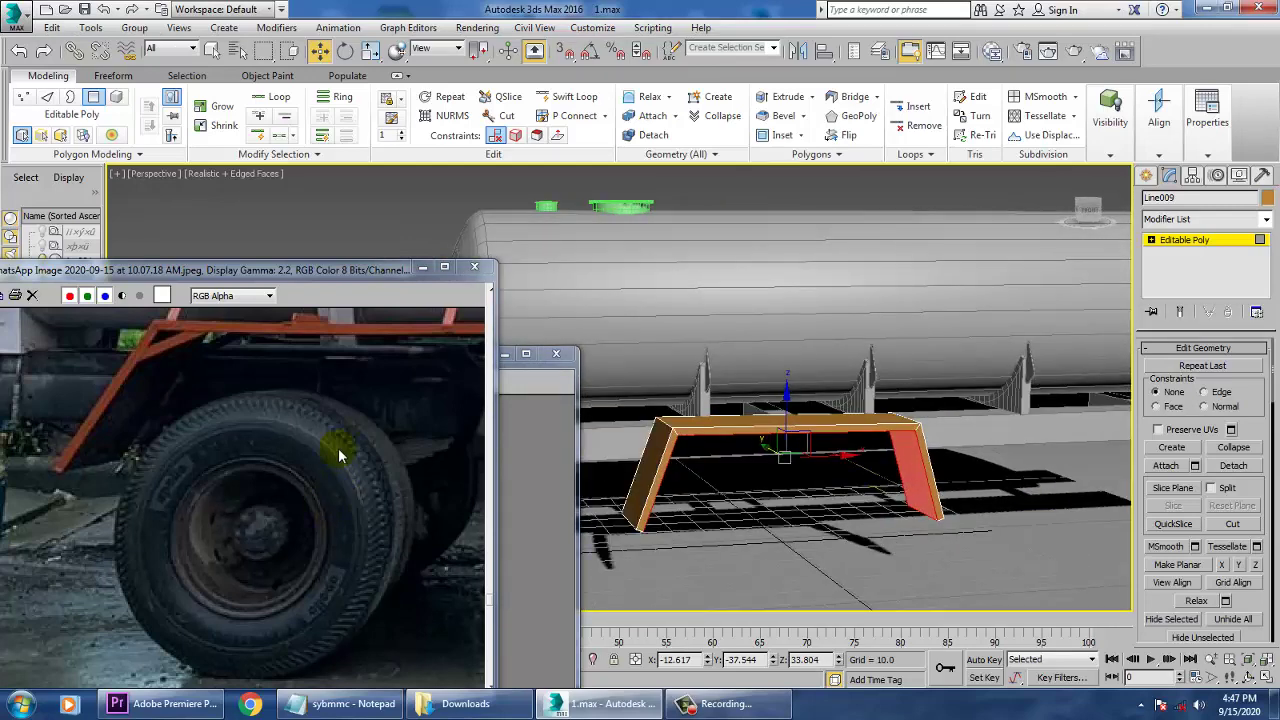
{"action": "scroll", "coordinate": [338, 456], "scroll_direction": "down", "scroll_amount": 2}
{"action": "scroll", "coordinate": [297, 521], "scroll_direction": "down", "scroll_amount": 1}
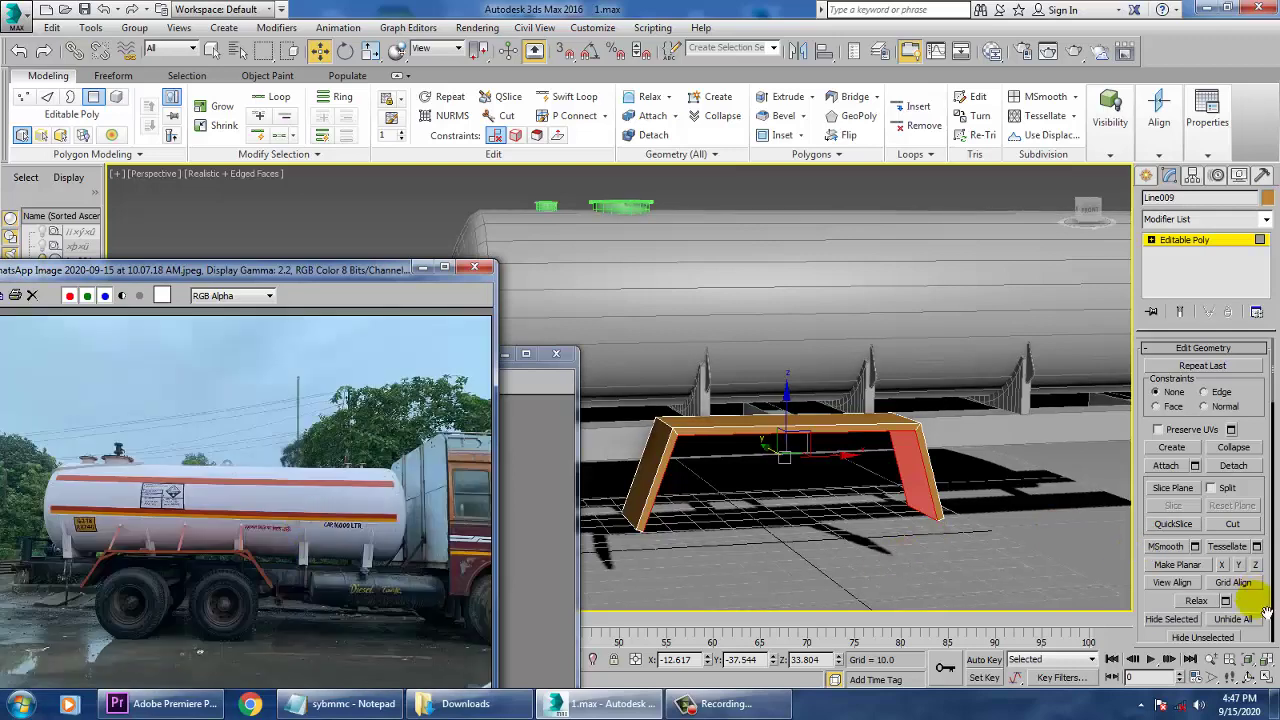
{"action": "left_click_drag", "start_coordinate": [1260, 605], "coordinate": [1258, 310]}
{"action": "left_click_drag", "start_coordinate": [1192, 588], "coordinate": [1198, 415]}
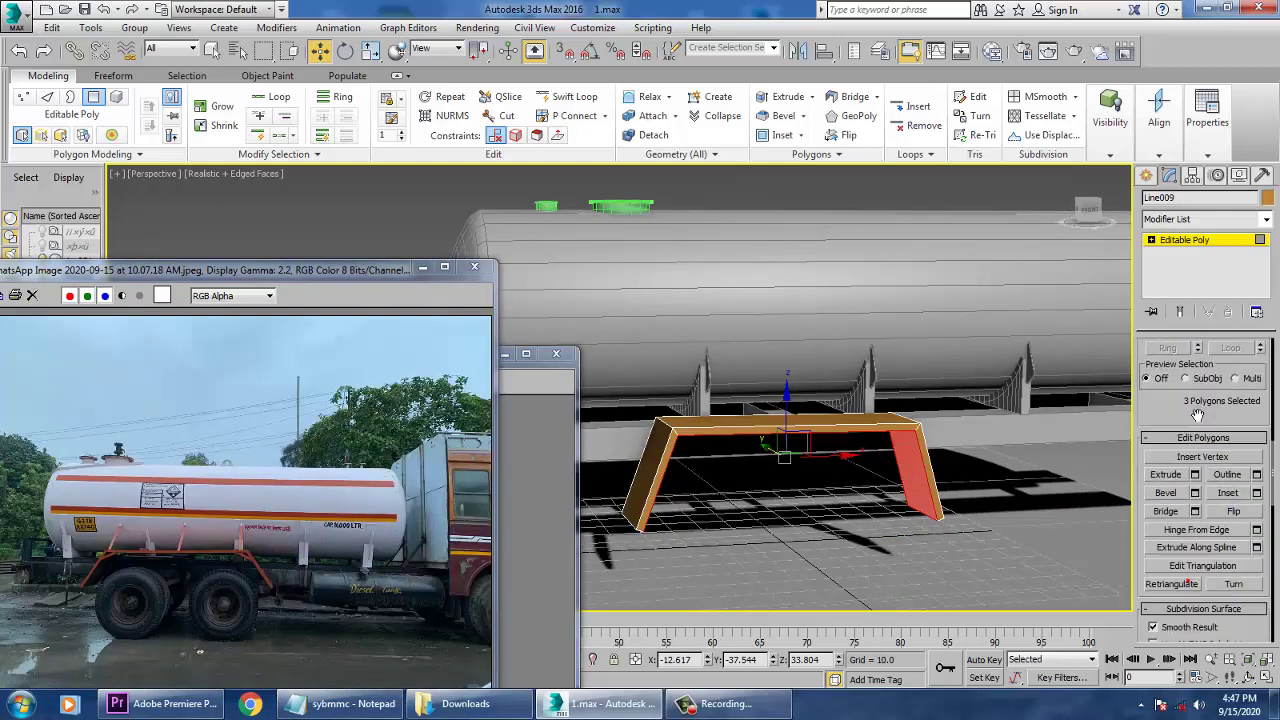
{"action": "left_click", "coordinate": [1257, 493]}
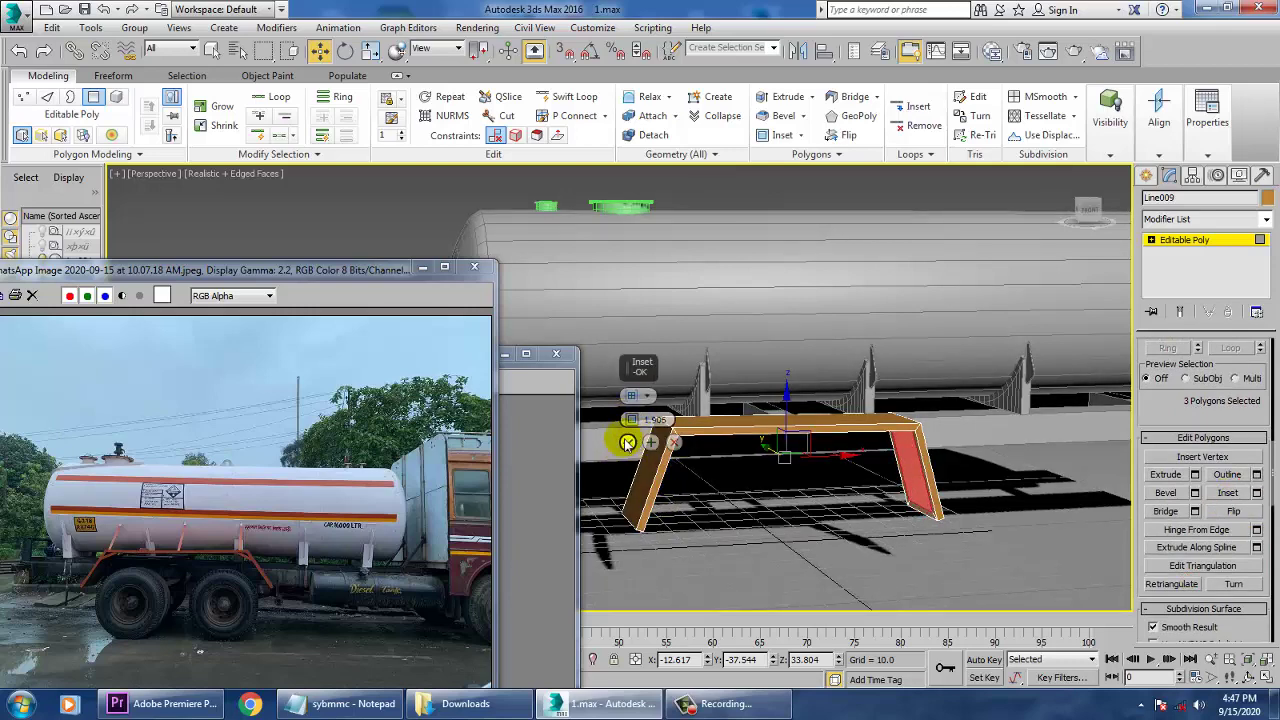
{"action": "left_click", "coordinate": [625, 441]}
Extrude the inset polygons by Local Normal with a height of about -2.04 to hollow the frame's underside
{"action": "left_click", "coordinate": [1195, 475]}
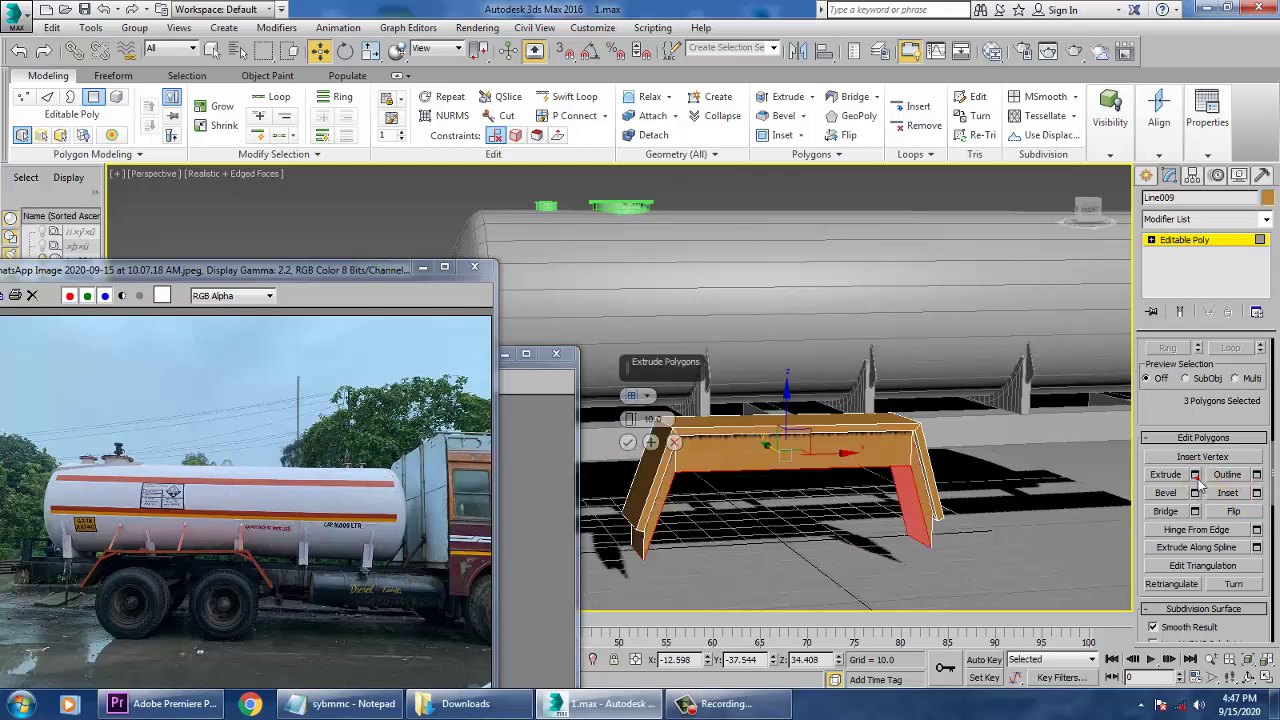
{"action": "left_click", "coordinate": [636, 395]}
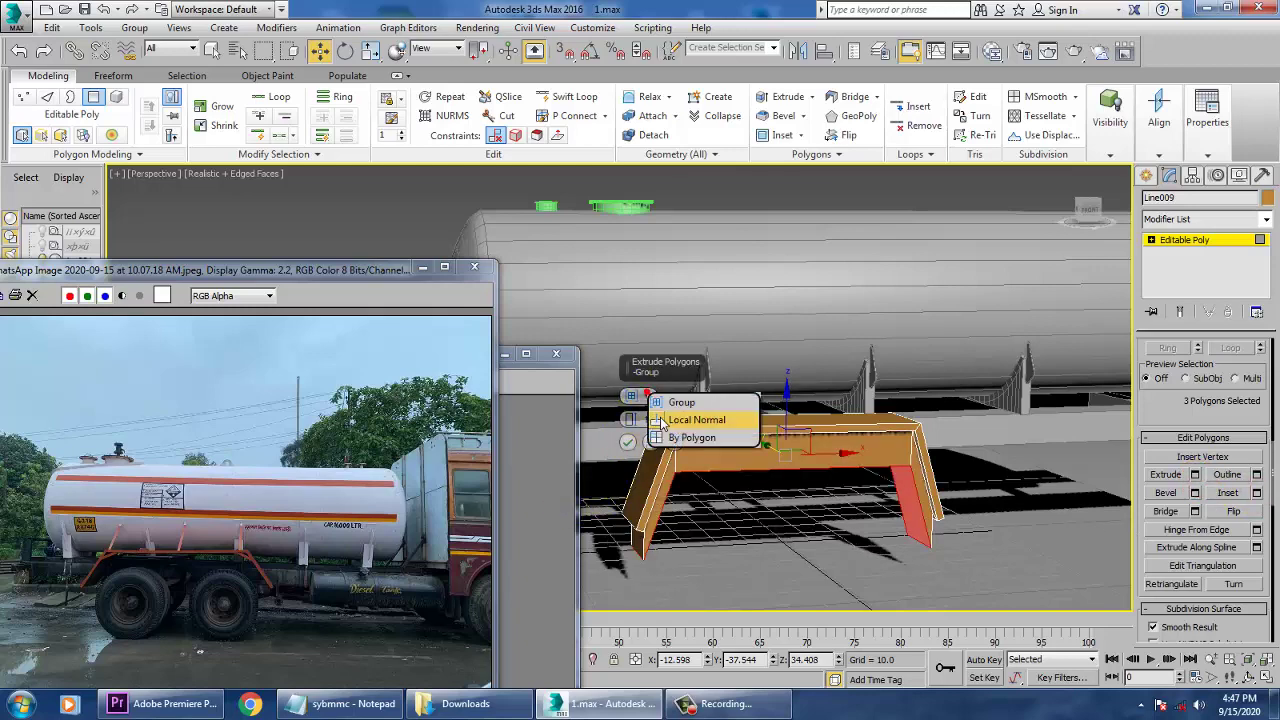
{"action": "left_click", "coordinate": [680, 421]}
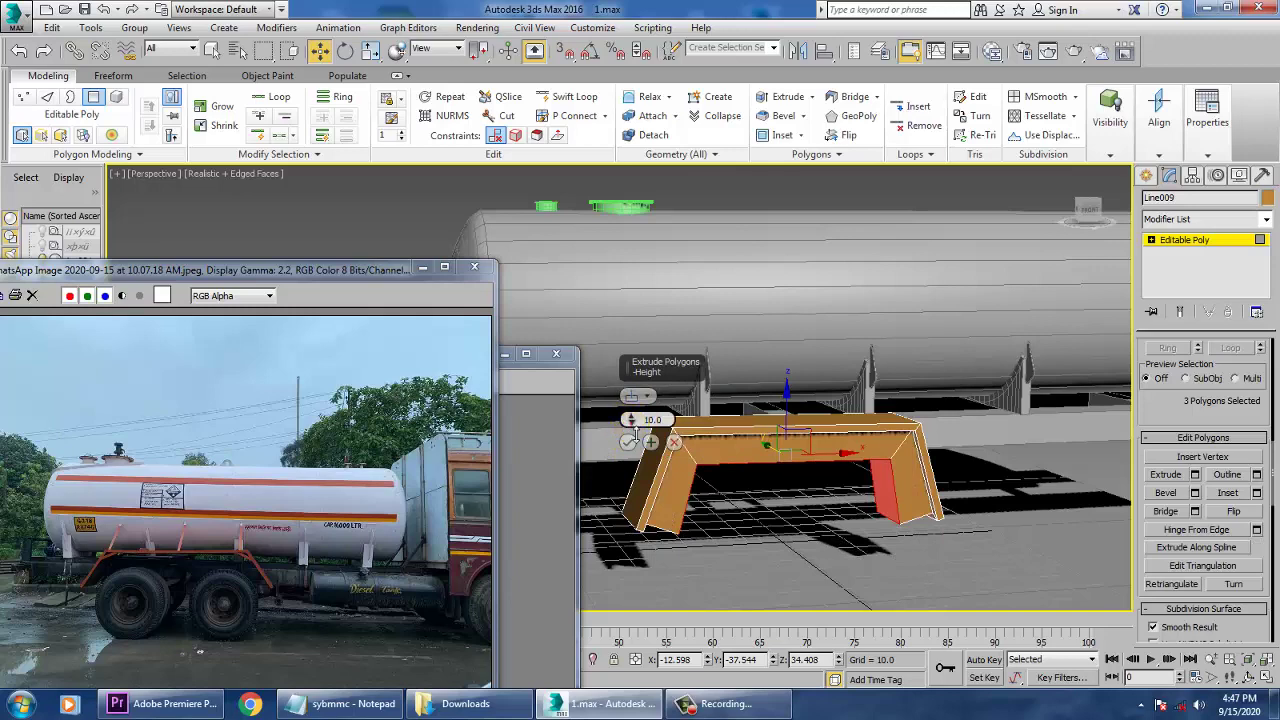
{"action": "left_click_drag", "start_coordinate": [633, 426], "coordinate": [664, 503]}
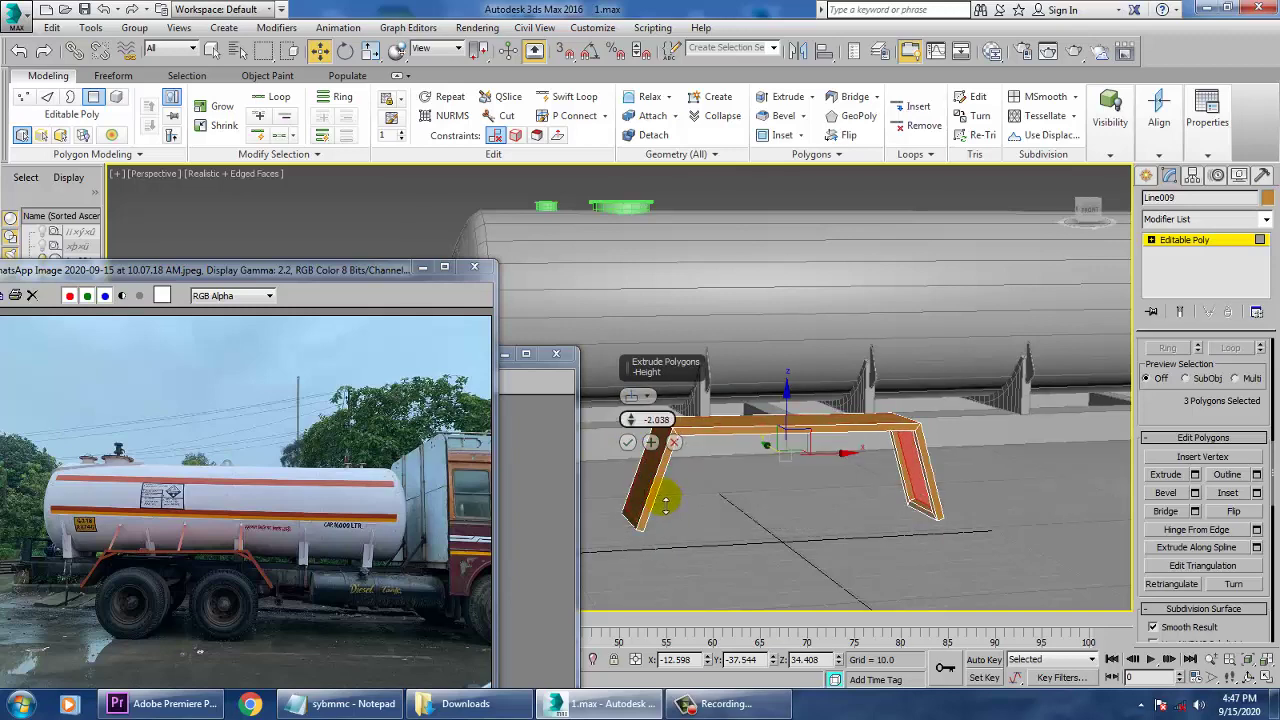
{"action": "left_click", "coordinate": [629, 445]}
{"action": "left_click", "coordinate": [1184, 241]}
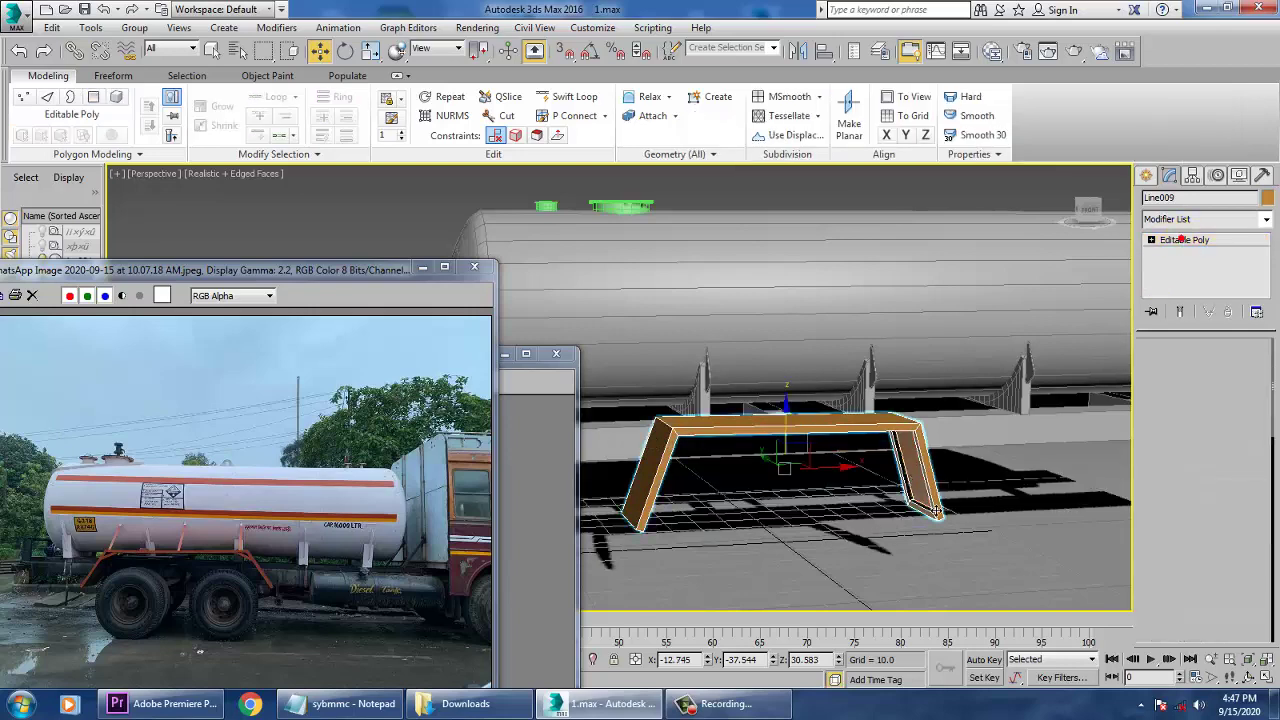
Following the photo's diagonal braces, draw a straight slanted line in the Left view from the tank's side to the frame's outer top edge
{"action": "middle_click_drag", "start_coordinate": [862, 500], "coordinate": [968, 468], "text": "alt"}
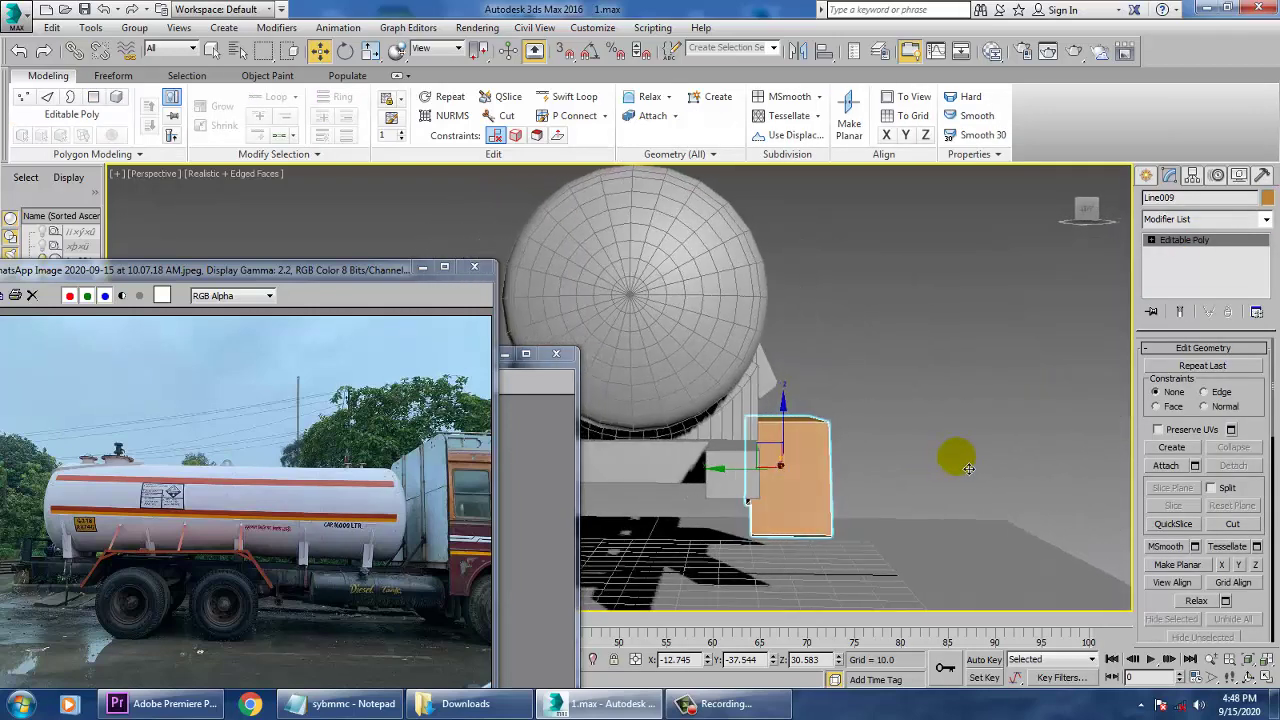
{"action": "scroll", "coordinate": [234, 554], "scroll_direction": "up", "scroll_amount": 2}
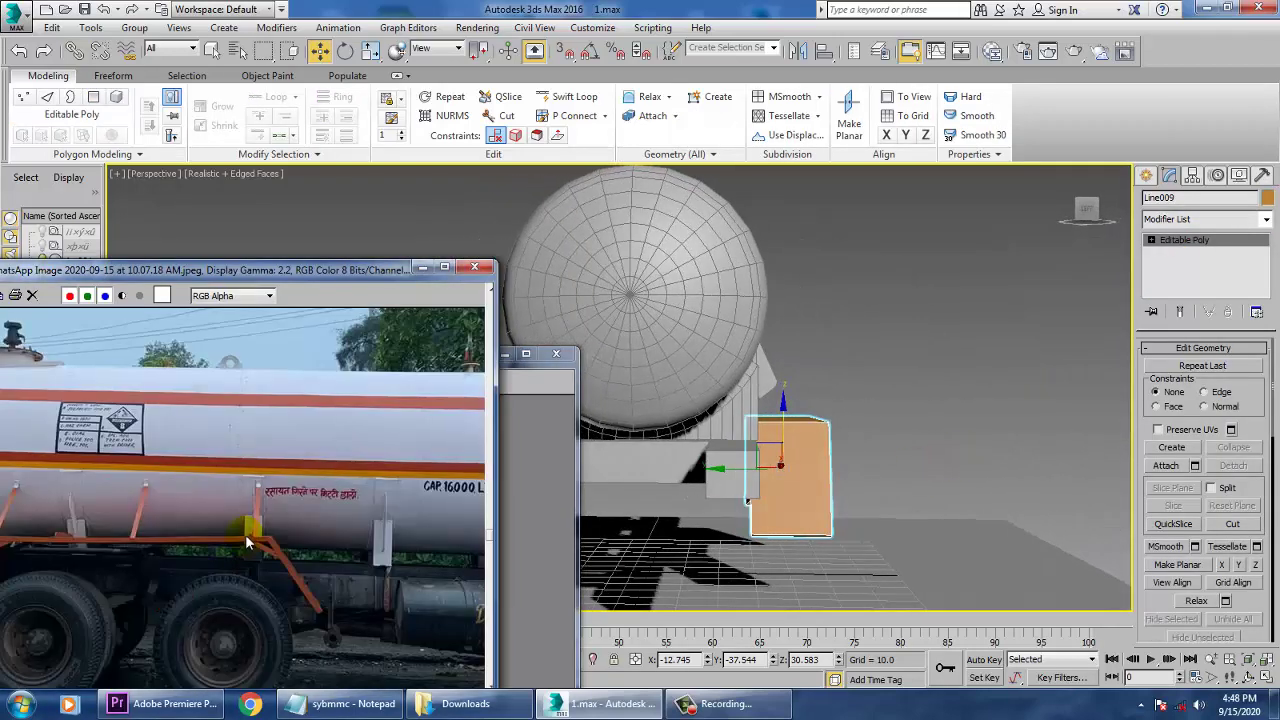
{"action": "scroll", "coordinate": [245, 534], "scroll_direction": "up", "scroll_amount": 3}
{"action": "scroll", "coordinate": [245, 540], "scroll_direction": "down", "scroll_amount": 2}
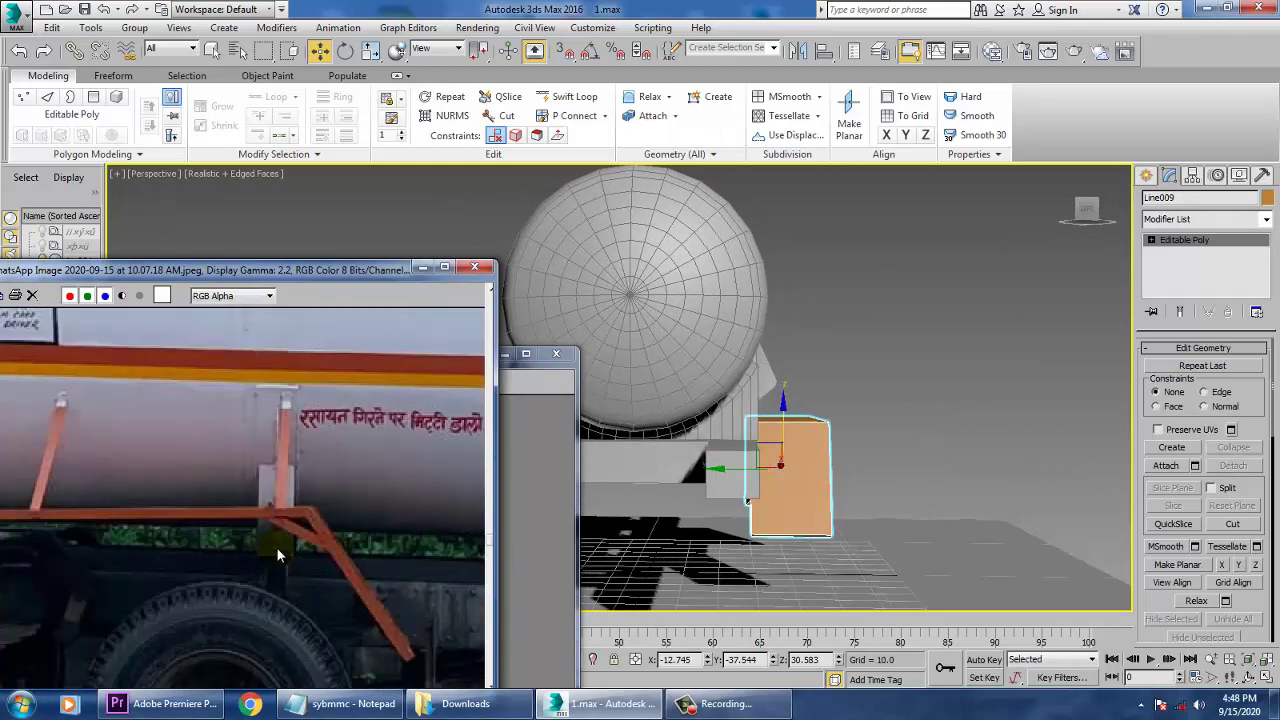
{"action": "left_click", "coordinate": [656, 504]}
{"action": "key", "text": "alt+w"}
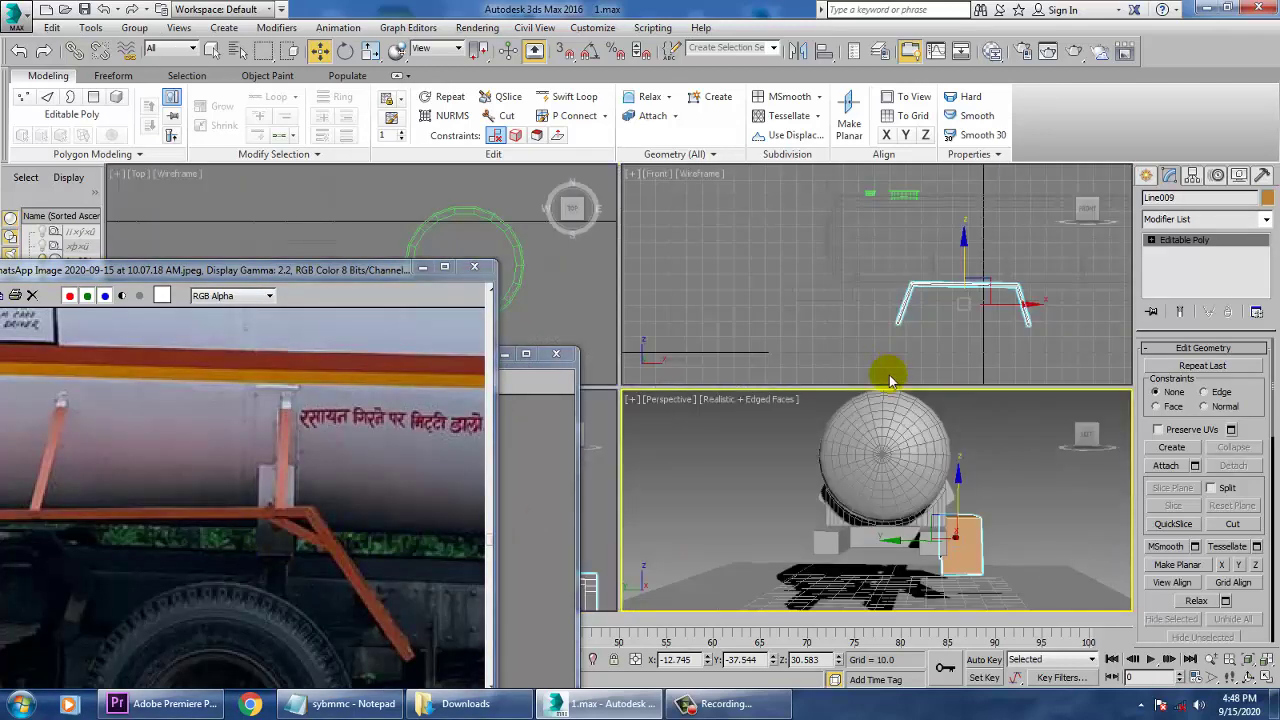
{"action": "left_click", "coordinate": [606, 526]}
{"action": "key", "text": "alt+w"}
{"action": "scroll", "coordinate": [606, 522], "scroll_direction": "down", "scroll_amount": 4}
{"action": "middle_click_drag", "start_coordinate": [606, 522], "coordinate": [674, 412]}
{"action": "middle_click_drag", "start_coordinate": [818, 361], "coordinate": [863, 423]}
{"action": "scroll", "coordinate": [803, 446], "scroll_direction": "up", "scroll_amount": 1}
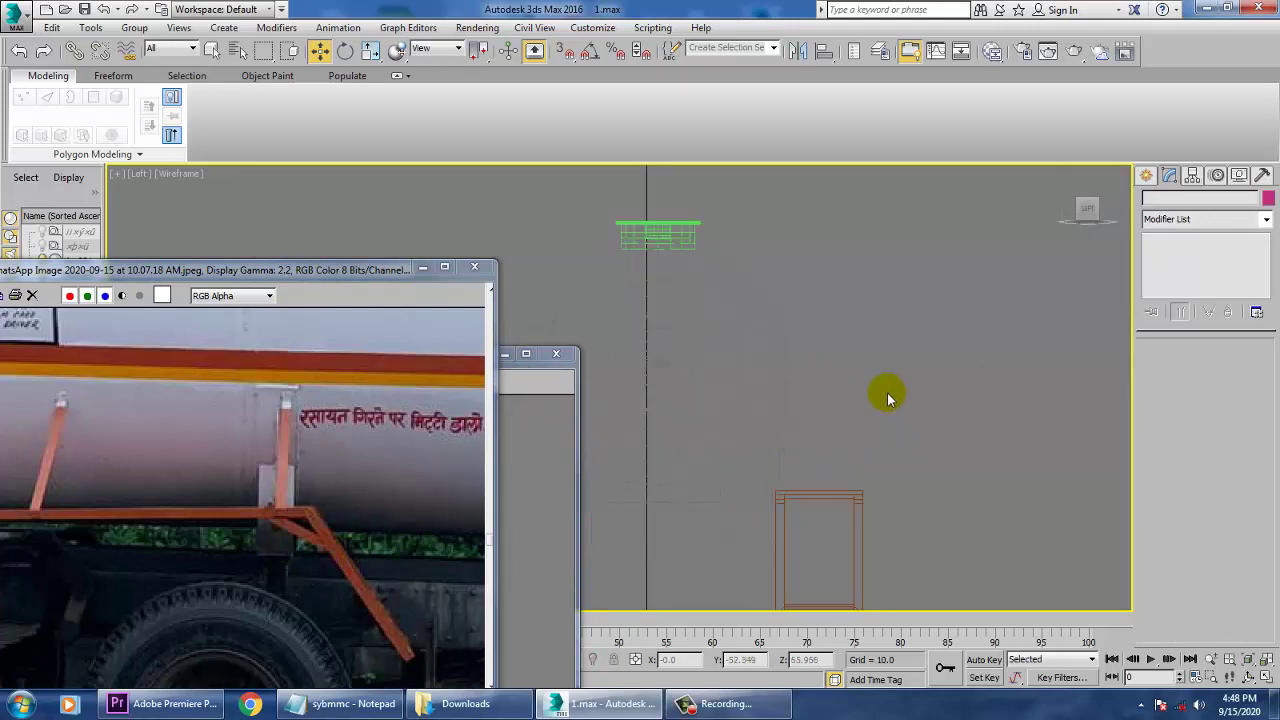
{"action": "left_click", "coordinate": [1146, 175]}
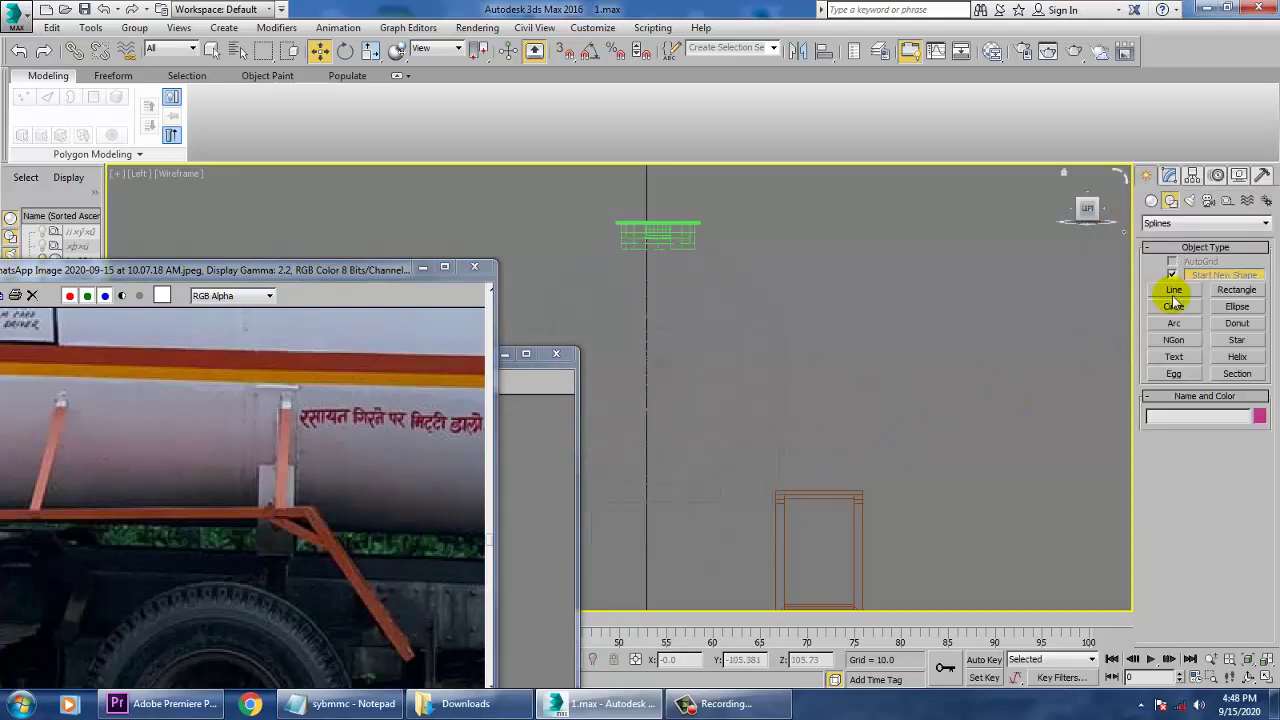
{"action": "left_click", "coordinate": [1174, 292]}
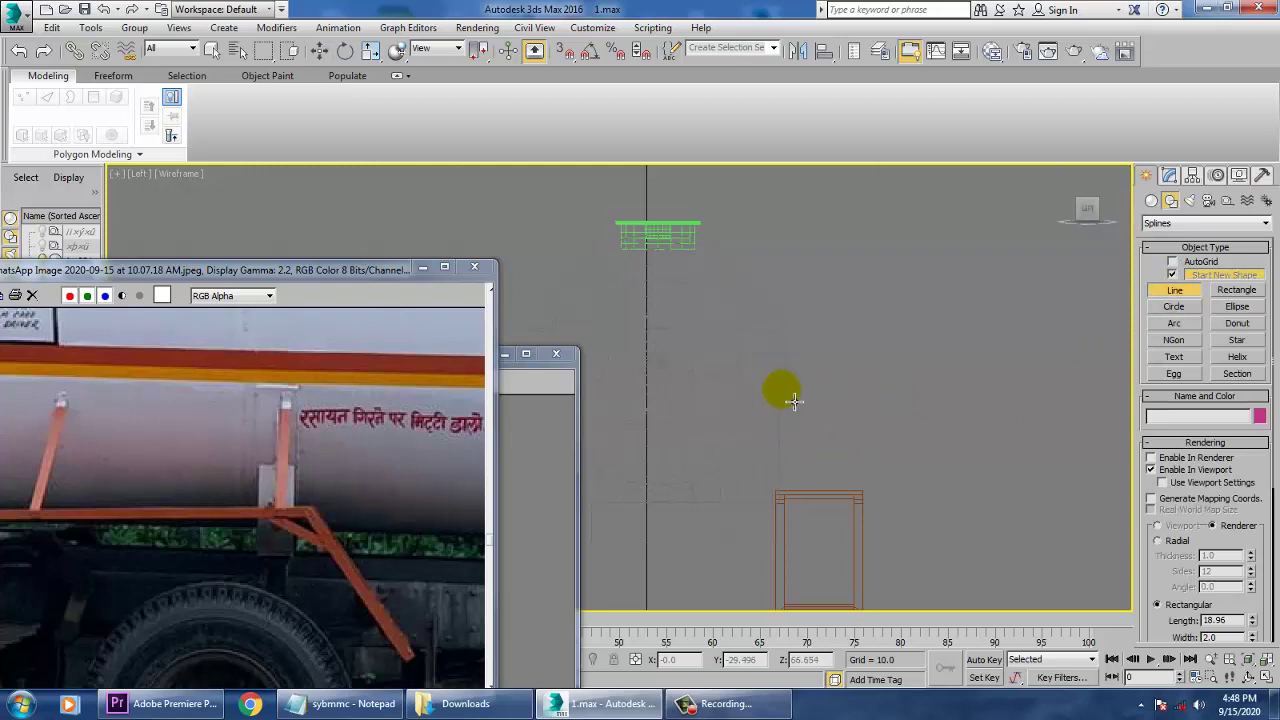
{"action": "left_click", "coordinate": [783, 391]}
{"action": "left_click", "coordinate": [850, 486]}
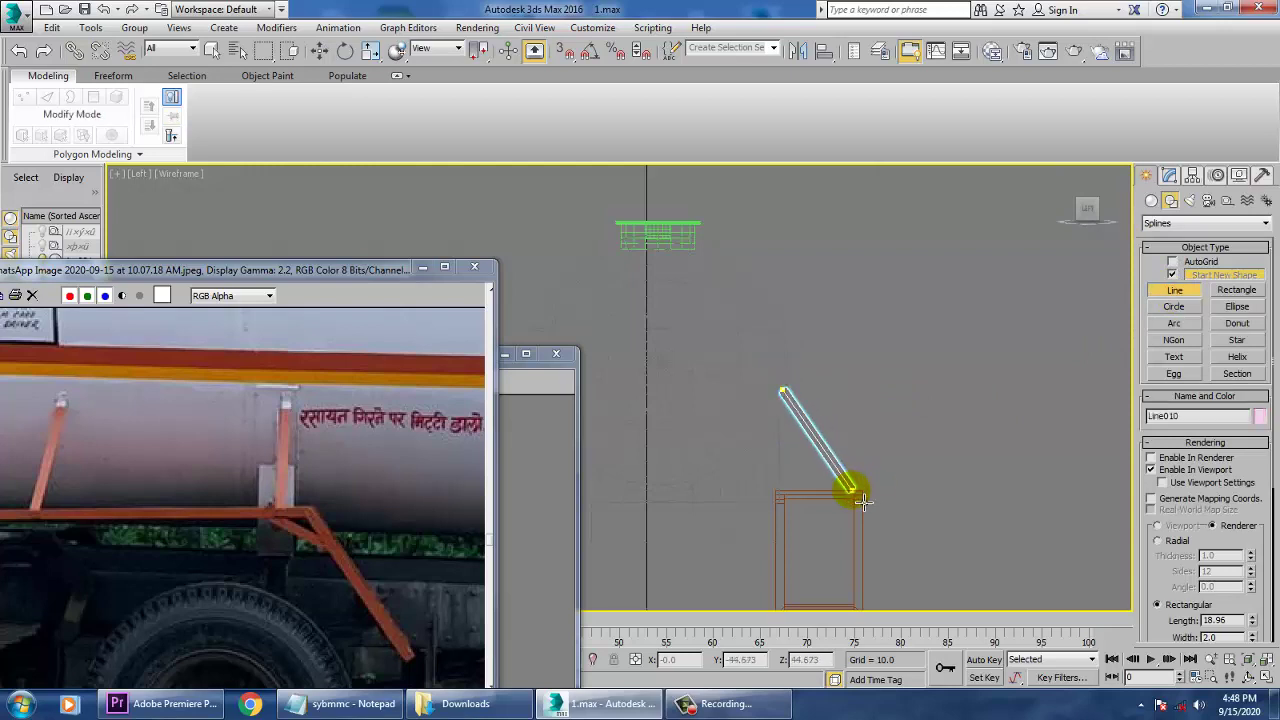
{"action": "right_click", "coordinate": [864, 502]}
Slim the new brace in the Perspective view by setting its rectangular length to 1.706 and width to 0.94
{"action": "key", "text": "alt+w"}
{"action": "right_click", "coordinate": [943, 516]}
{"action": "key", "text": "z"}
{"action": "key", "text": "alt+w"}
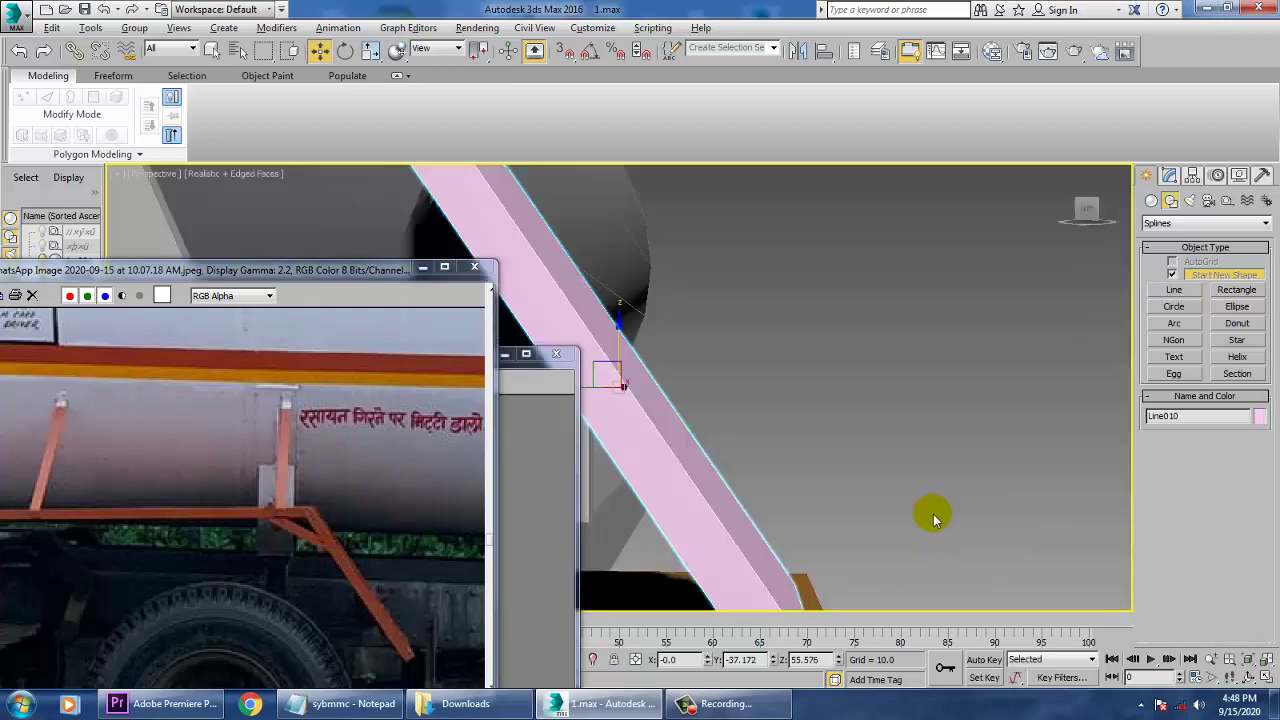
{"action": "middle_click_drag", "start_coordinate": [933, 514], "coordinate": [886, 506], "text": "alt"}
{"action": "scroll", "coordinate": [877, 500], "scroll_direction": "up", "scroll_amount": 3}
{"action": "scroll", "coordinate": [860, 495], "scroll_direction": "down", "scroll_amount": 4}
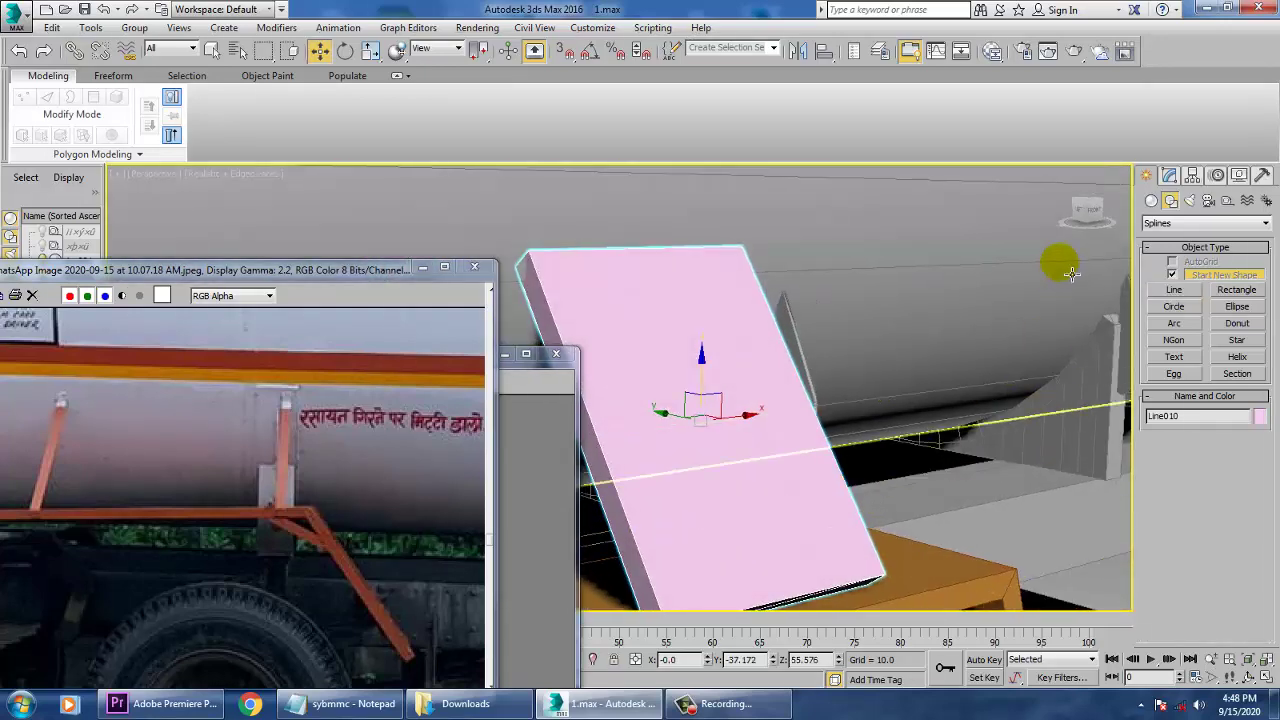
{"action": "left_click", "coordinate": [1169, 177]}
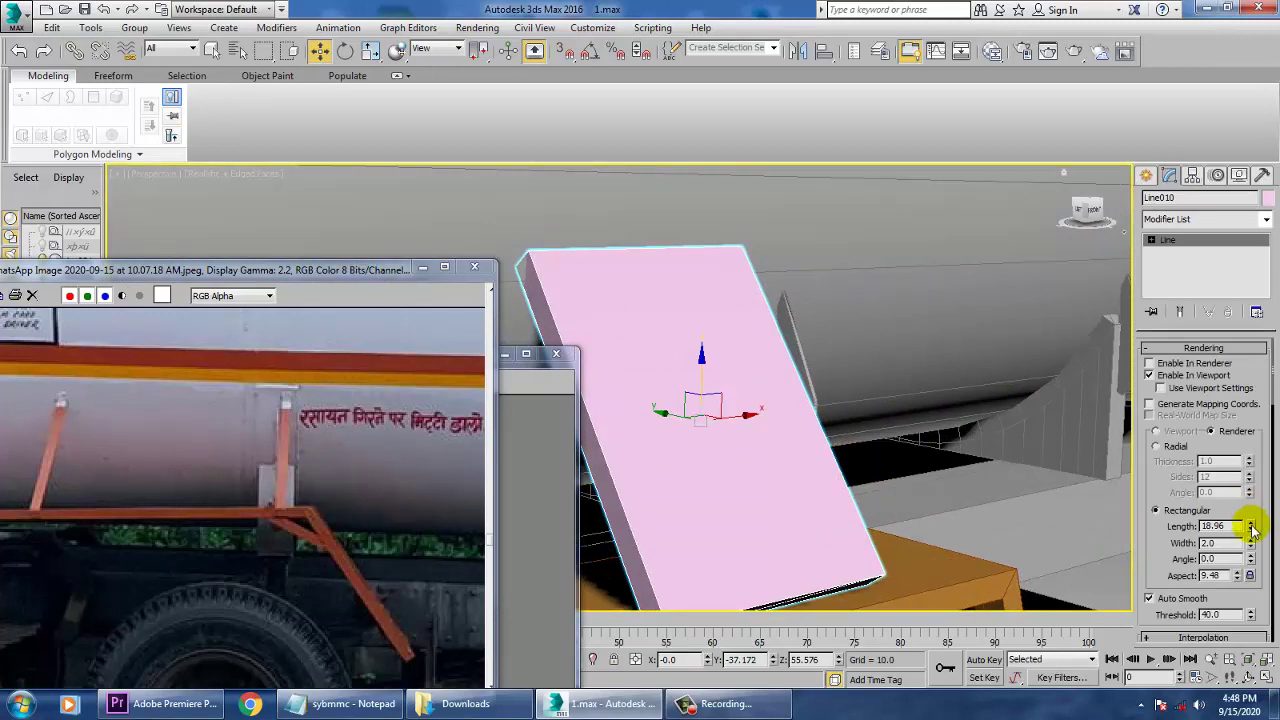
{"action": "left_click_drag", "start_coordinate": [1250, 530], "coordinate": [1251, 554]}
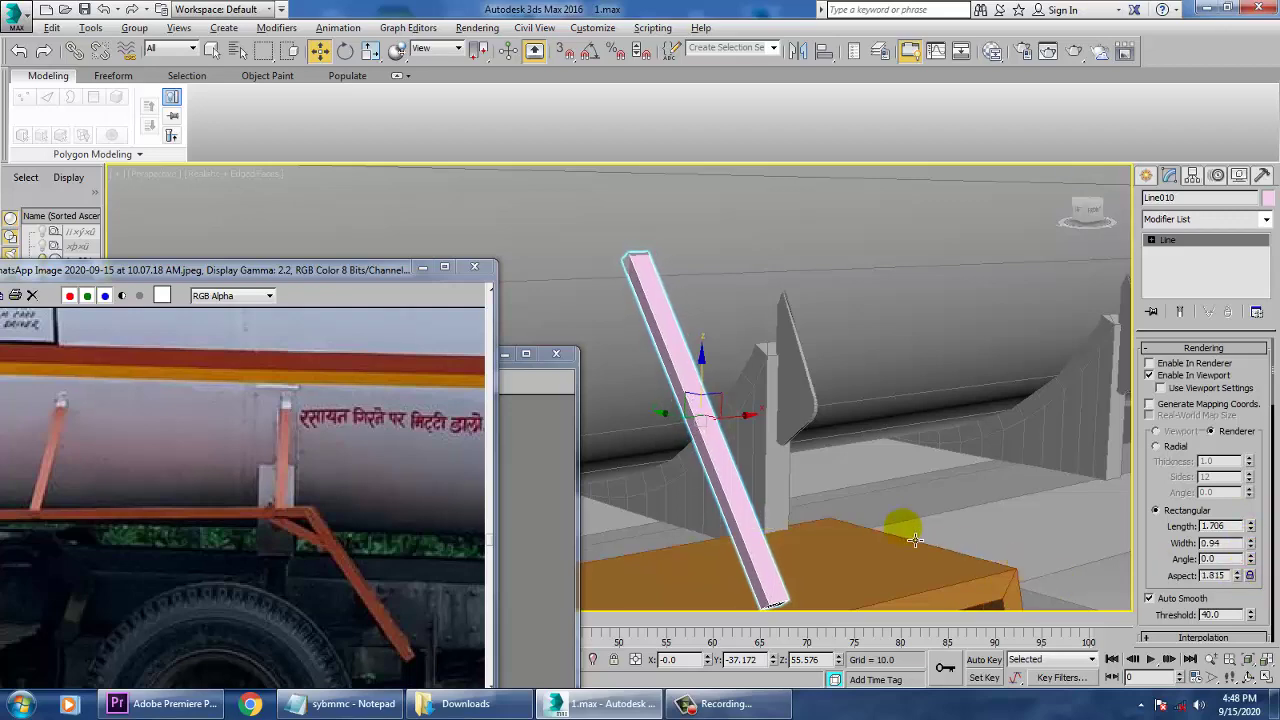
Convert the slanted brace to an Editable Poly
{"action": "mouse_move", "coordinate": [900, 524]}
{"action": "middle_mouse_down", "text": "alt"}
{"action": "mouse_move", "coordinate": [929, 486]}
{"action": "mouse_move", "coordinate": [901, 508]}
{"action": "middle_mouse_up", "text": "alt"}
{"action": "scroll", "coordinate": [830, 515], "scroll_direction": "up", "scroll_amount": 4}
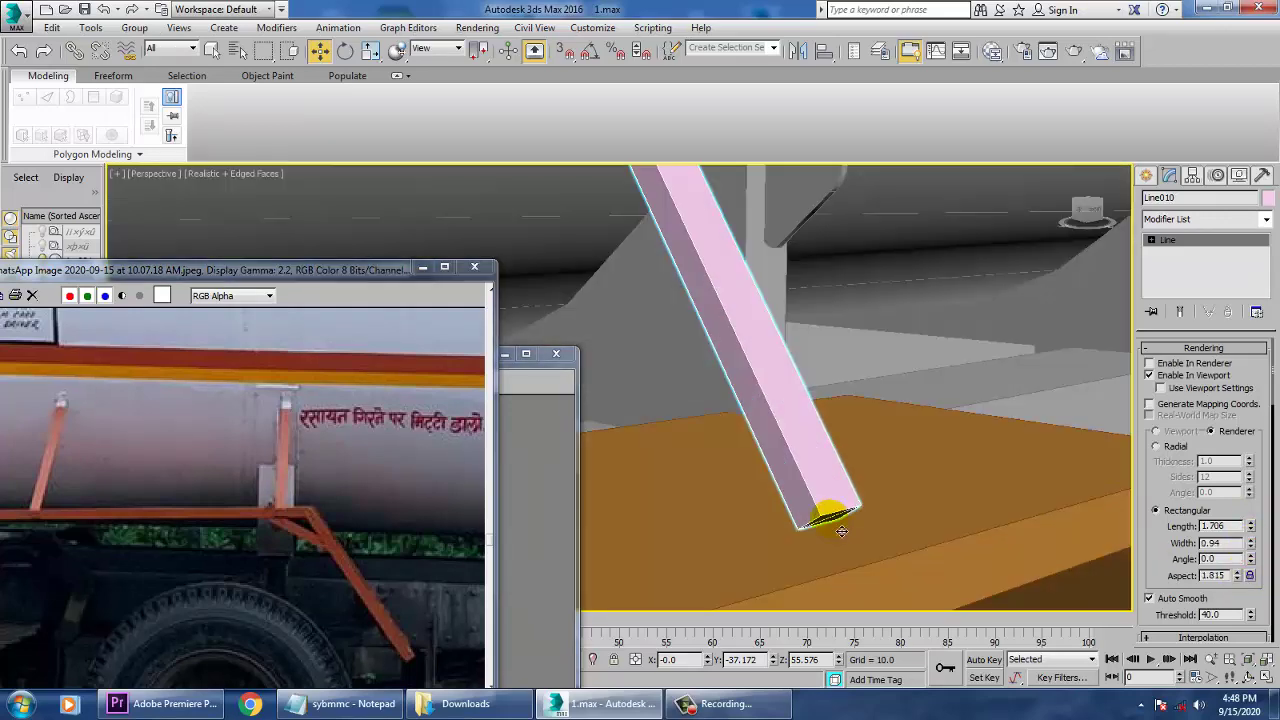
{"action": "right_click", "coordinate": [826, 478]}
{"action": "mouse_move", "coordinate": [858, 637]}
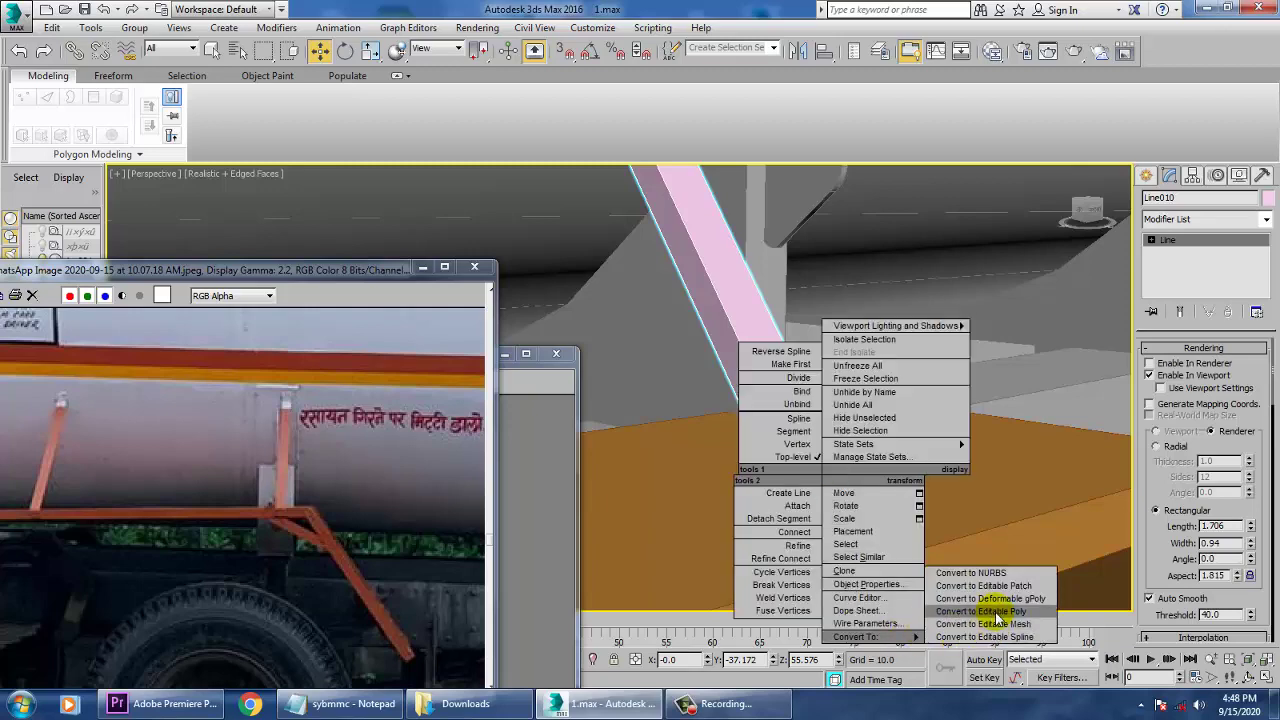
{"action": "left_click", "coordinate": [981, 611]}
{"action": "middle_click_drag", "start_coordinate": [886, 500], "coordinate": [841, 500], "text": "alt"}
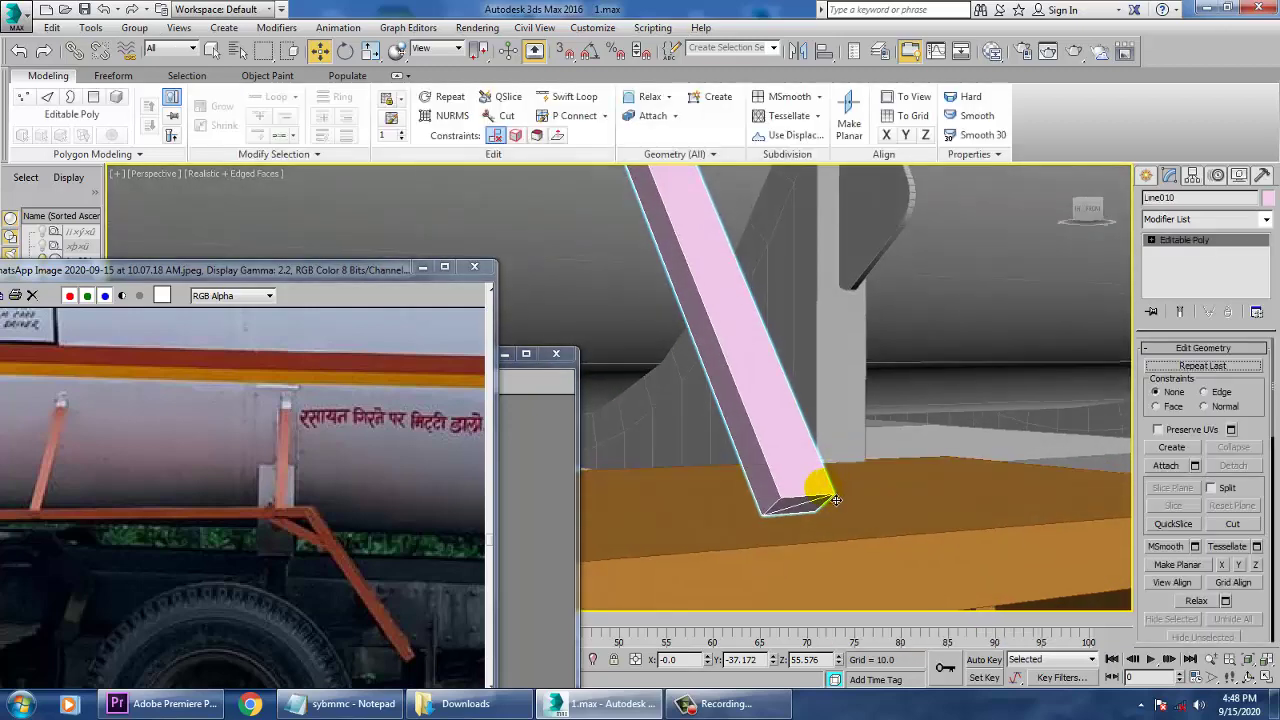
Select the polygon at the brace's lower end and extrude it by a height of about 0.939
{"action": "key", "text": "2"}
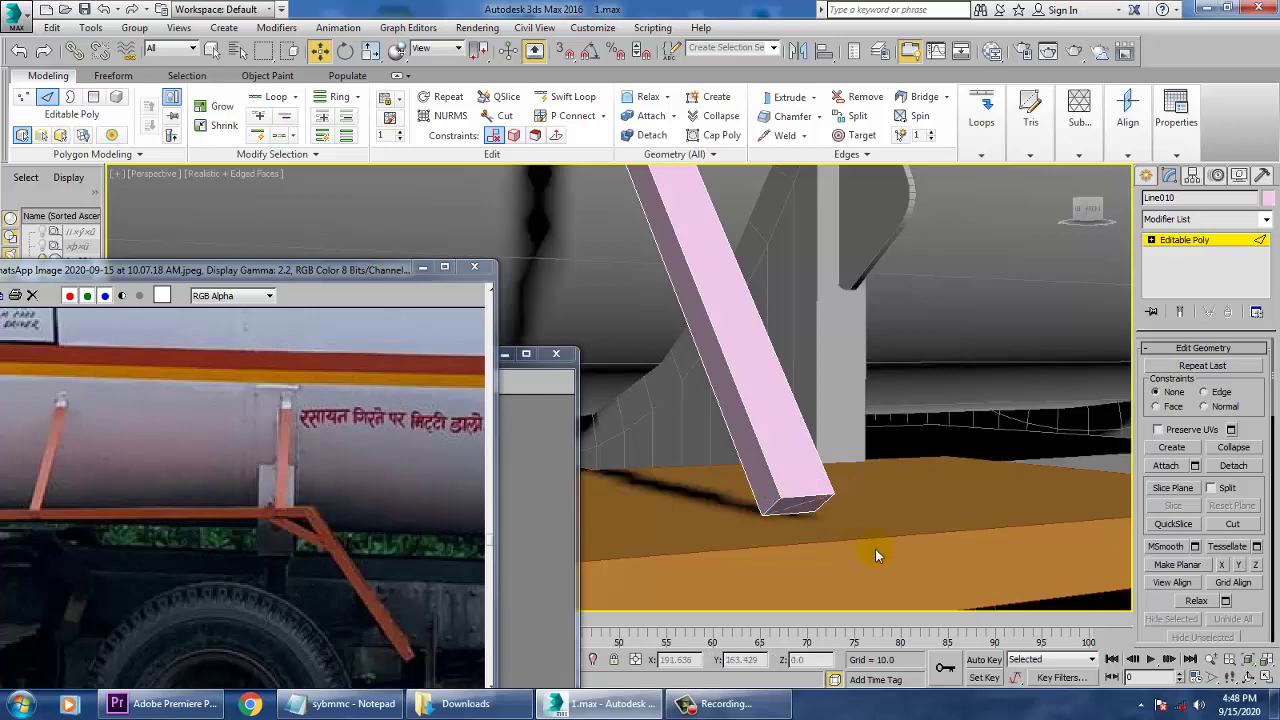
{"action": "key", "text": "4"}
{"action": "left_click", "coordinate": [792, 508]}
{"action": "middle_click_drag", "start_coordinate": [792, 508], "coordinate": [887, 505], "text": "alt"}
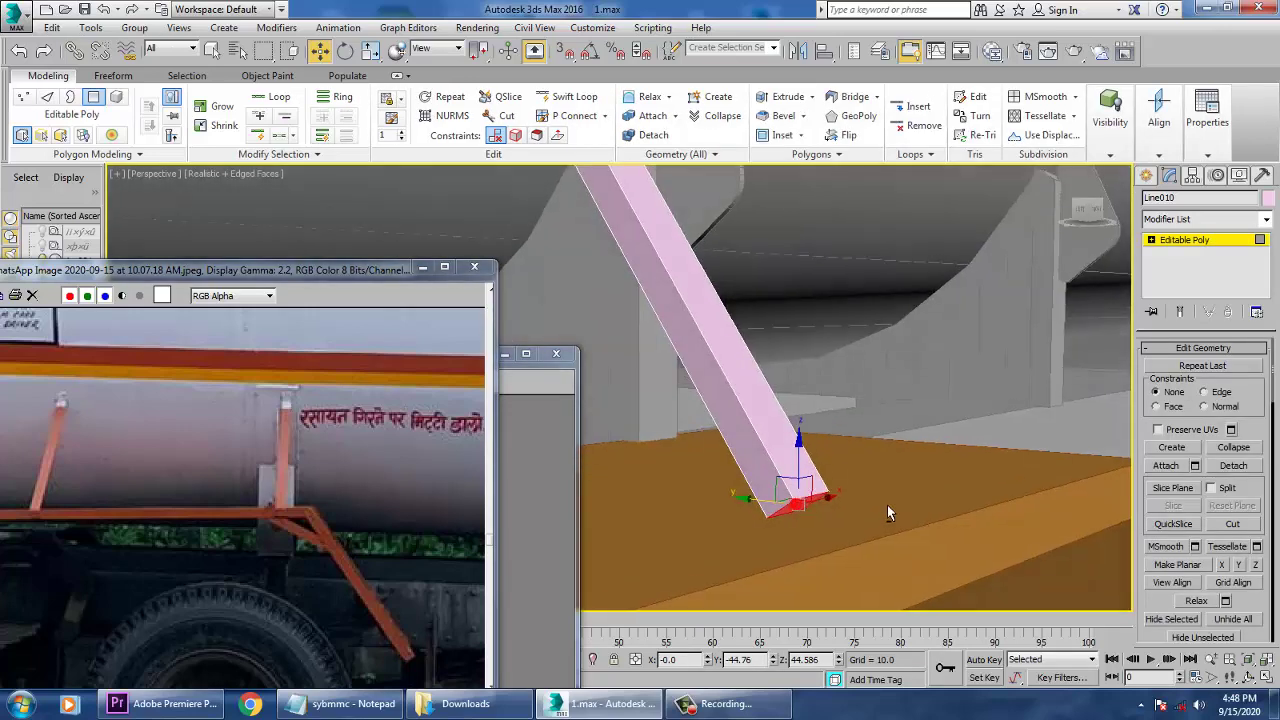
{"action": "scroll", "coordinate": [1167, 610], "scroll_direction": "up", "scroll_amount": 5}
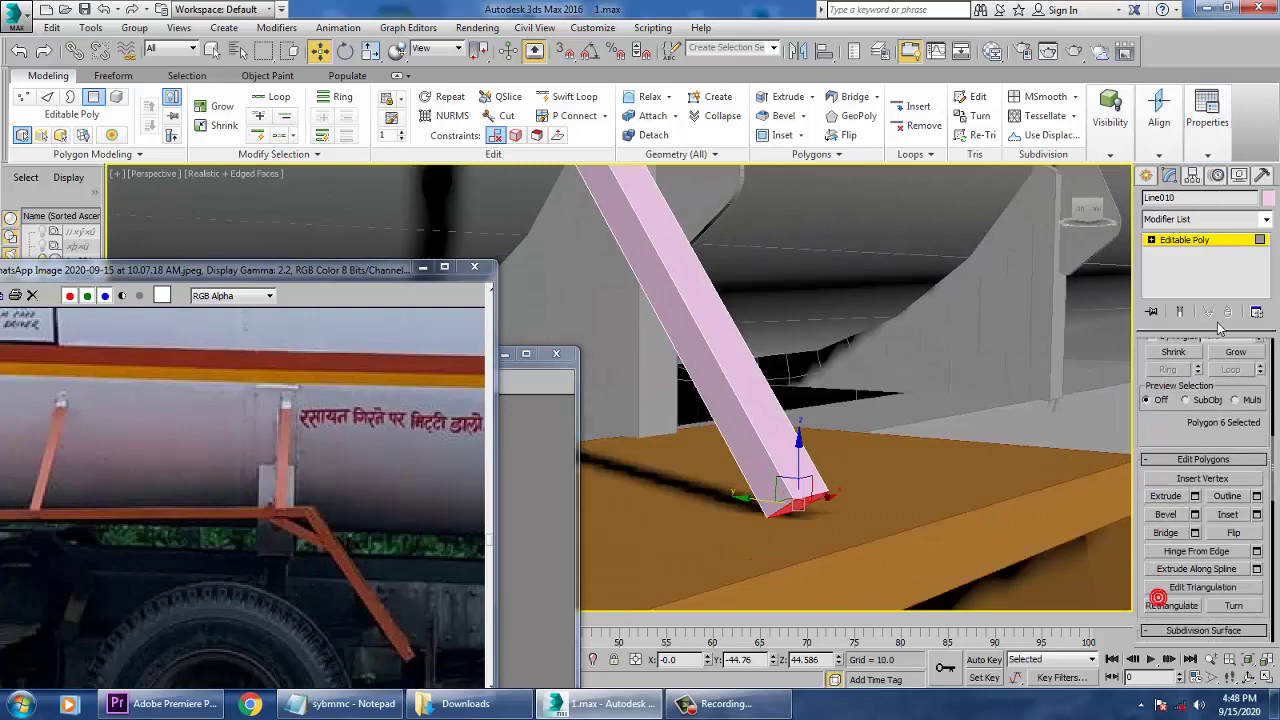
{"action": "left_click", "coordinate": [1195, 497]}
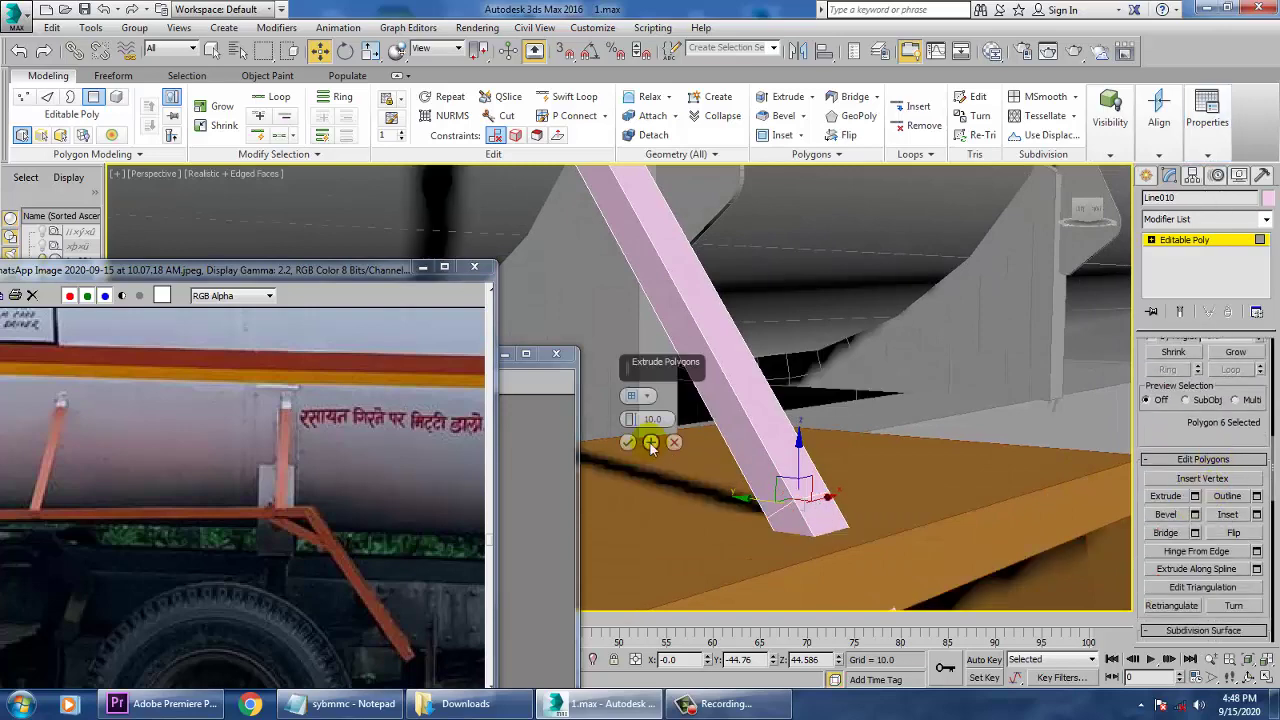
{"action": "left_click_drag", "start_coordinate": [643, 469], "coordinate": [656, 517]}
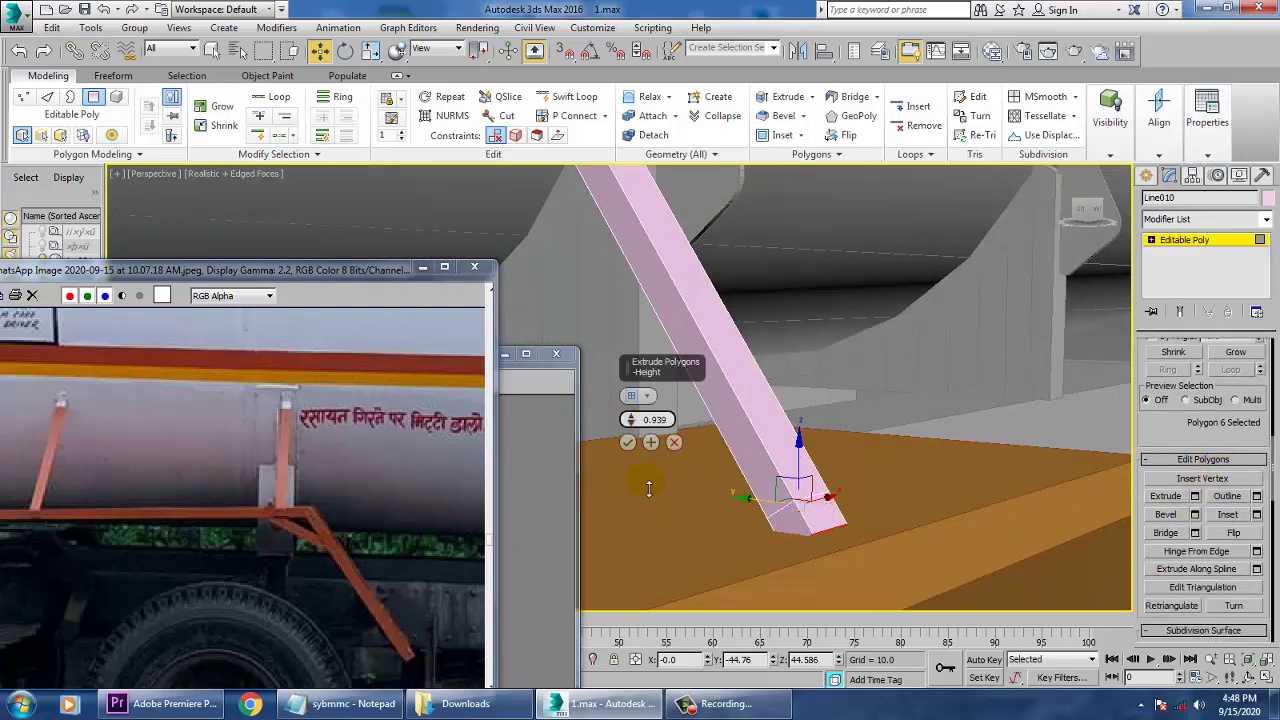
{"action": "left_click", "coordinate": [628, 443]}
Move the extruded end polygon outward and rotate it upright, forming a short horizontal foot on the frame's top
{"action": "middle_click_drag", "start_coordinate": [630, 445], "coordinate": [813, 543], "text": "alt"}
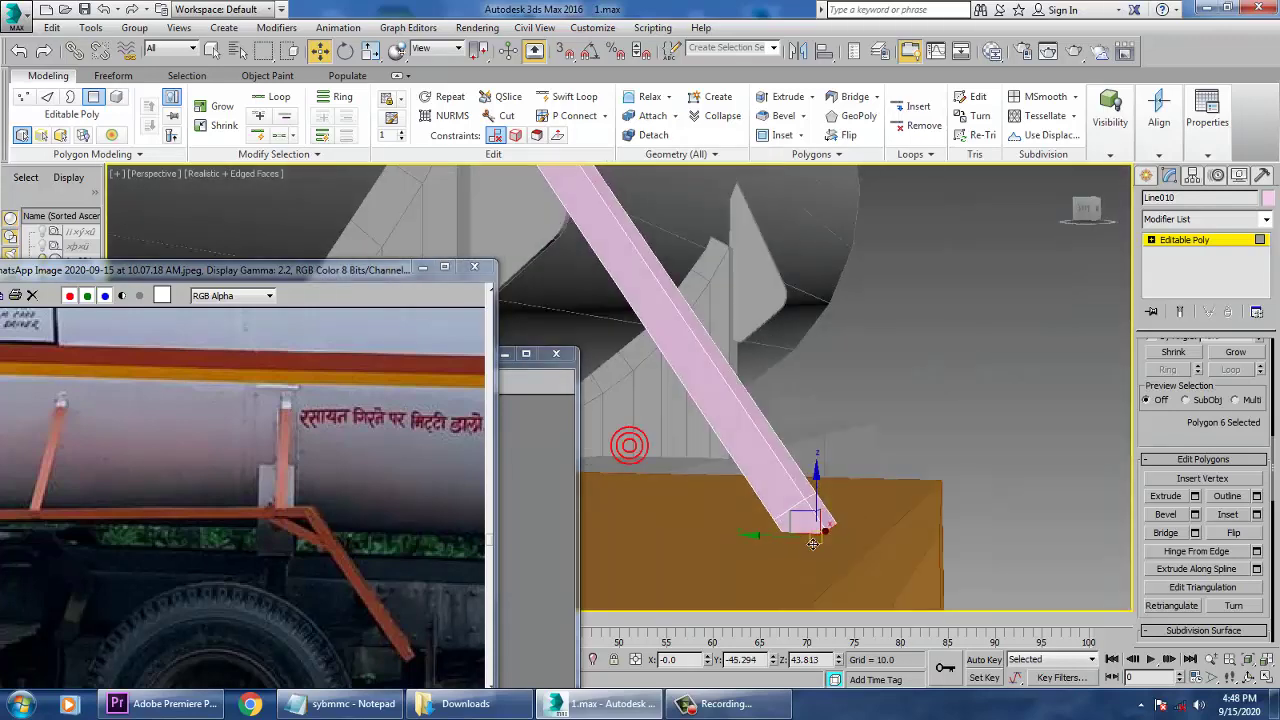
{"action": "left_click_drag", "start_coordinate": [811, 543], "coordinate": [857, 508]}
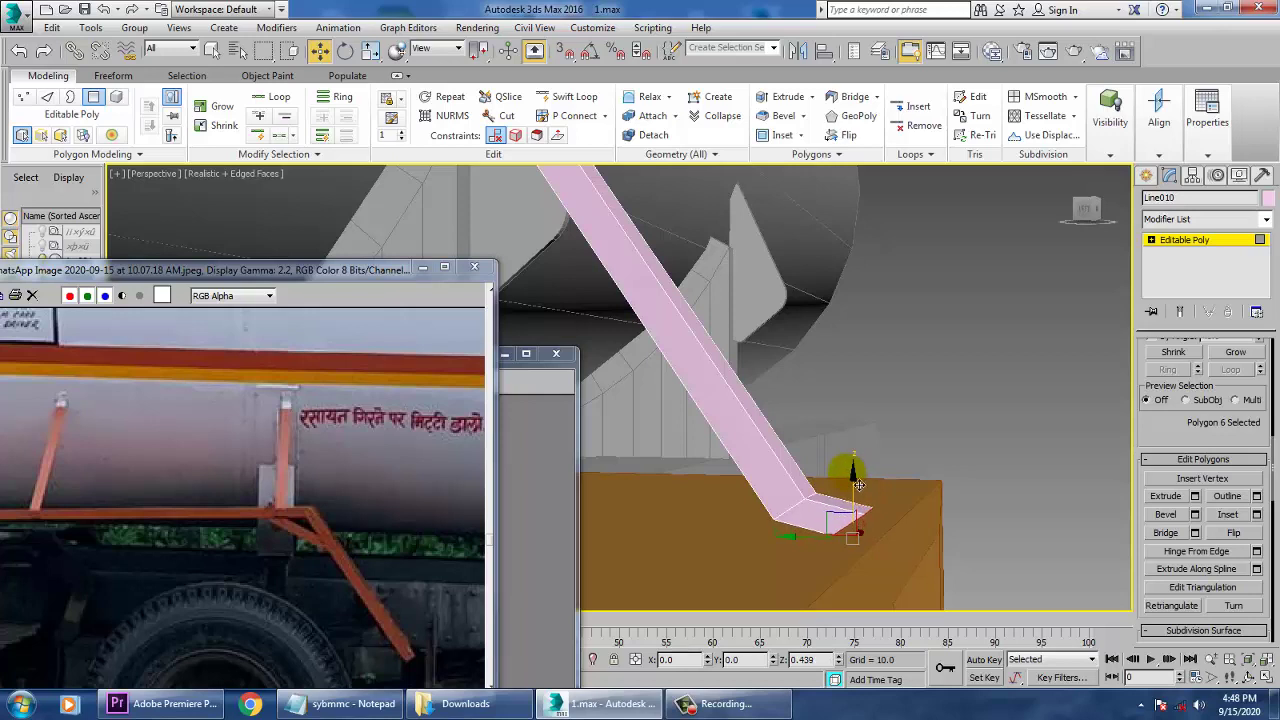
{"action": "key", "text": "e"}
{"action": "left_click_drag", "start_coordinate": [891, 492], "coordinate": [824, 448]}
{"action": "key", "text": "w"}
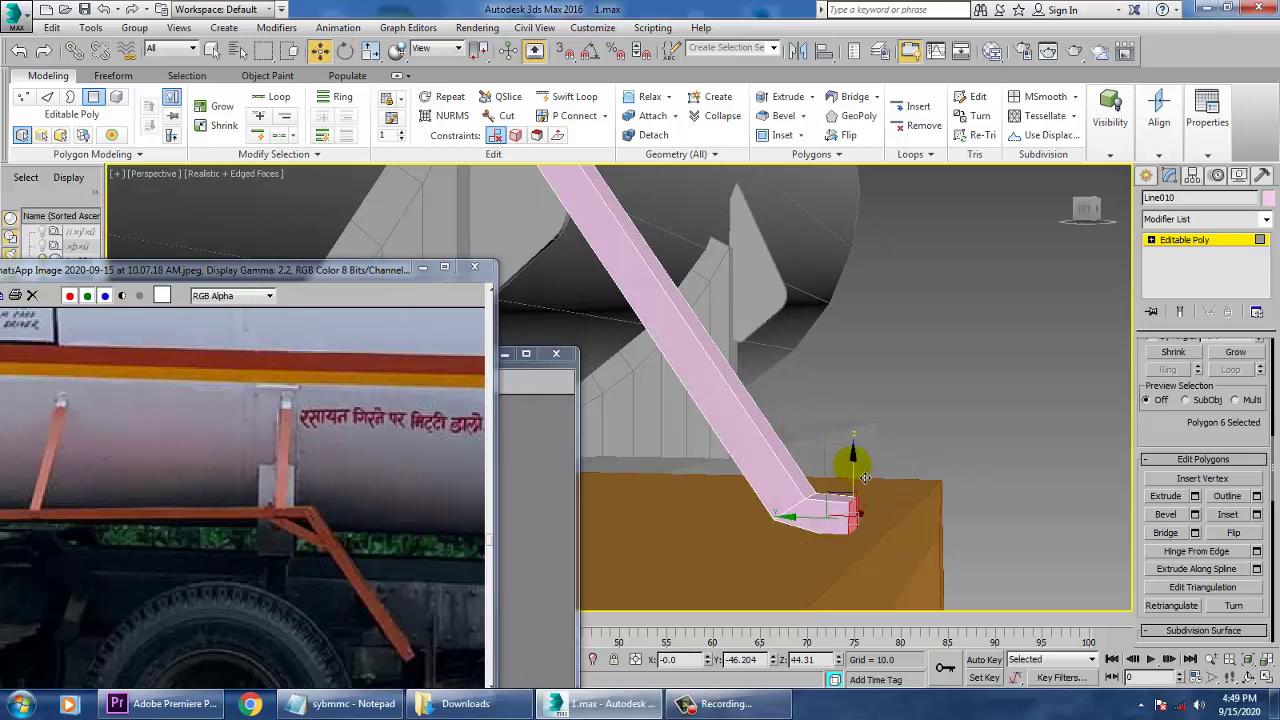
Adjust the vertices at the foot's bend and outer end so the foot sits flat on the frame's top
{"action": "key", "text": "1"}
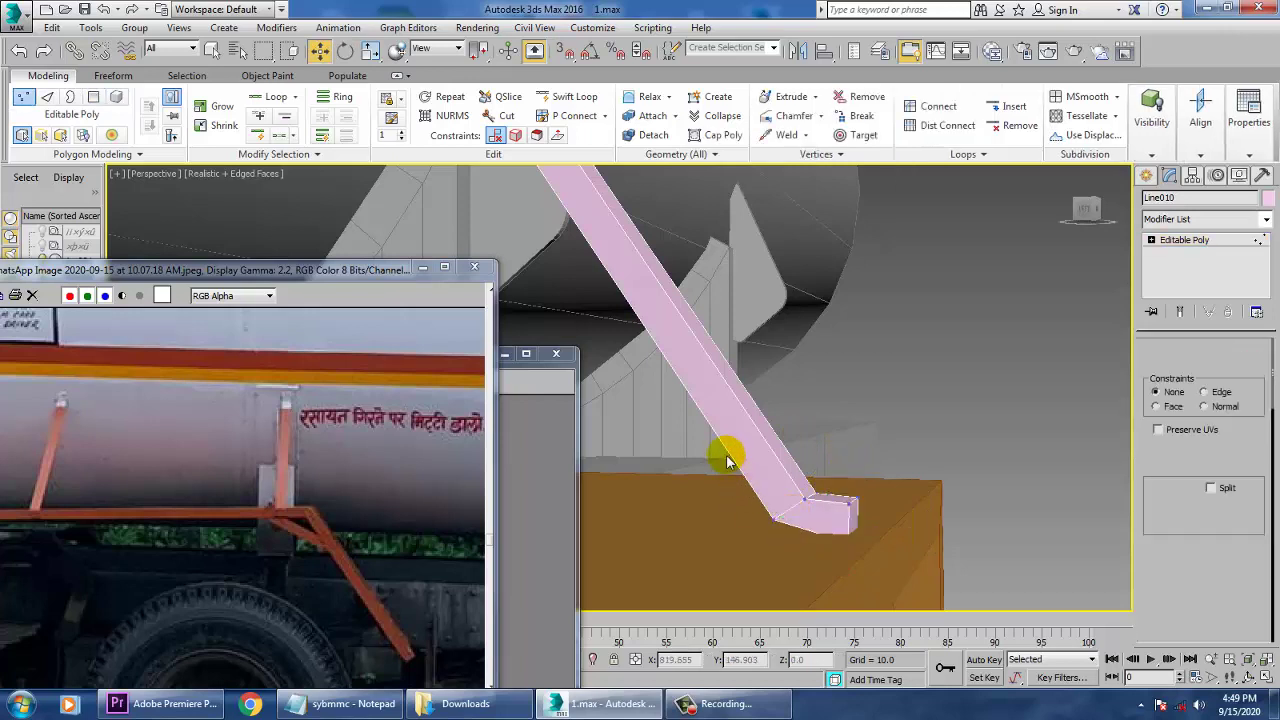
{"action": "left_click", "coordinate": [803, 470]}
{"action": "left_click", "coordinate": [803, 466]}
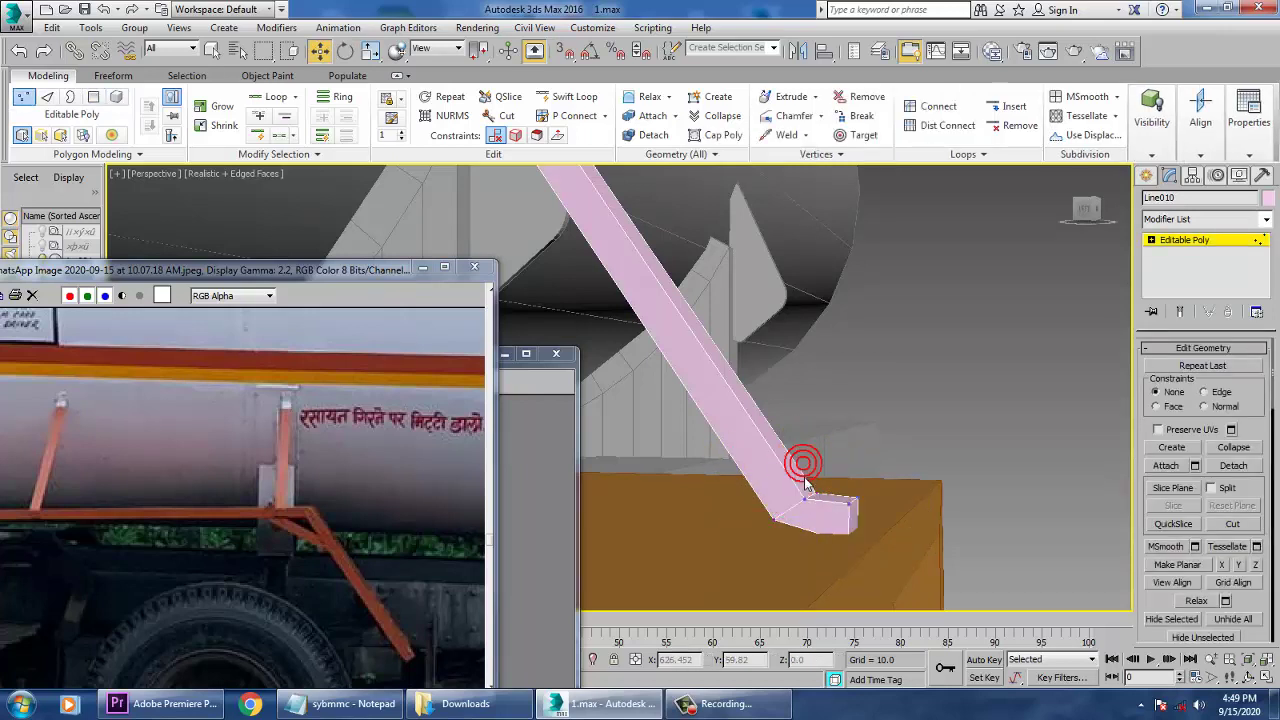
{"action": "key", "text": "ctrl+z"}
{"action": "left_click_drag", "start_coordinate": [797, 455], "coordinate": [805, 470]}
{"action": "scroll", "coordinate": [852, 508], "scroll_direction": "up", "scroll_amount": 3}
{"action": "mouse_move", "coordinate": [852, 508]}
{"action": "middle_mouse_down", "text": "alt"}
{"action": "mouse_move", "coordinate": [871, 503]}
{"action": "mouse_move", "coordinate": [851, 506]}
{"action": "middle_mouse_up", "text": "alt"}
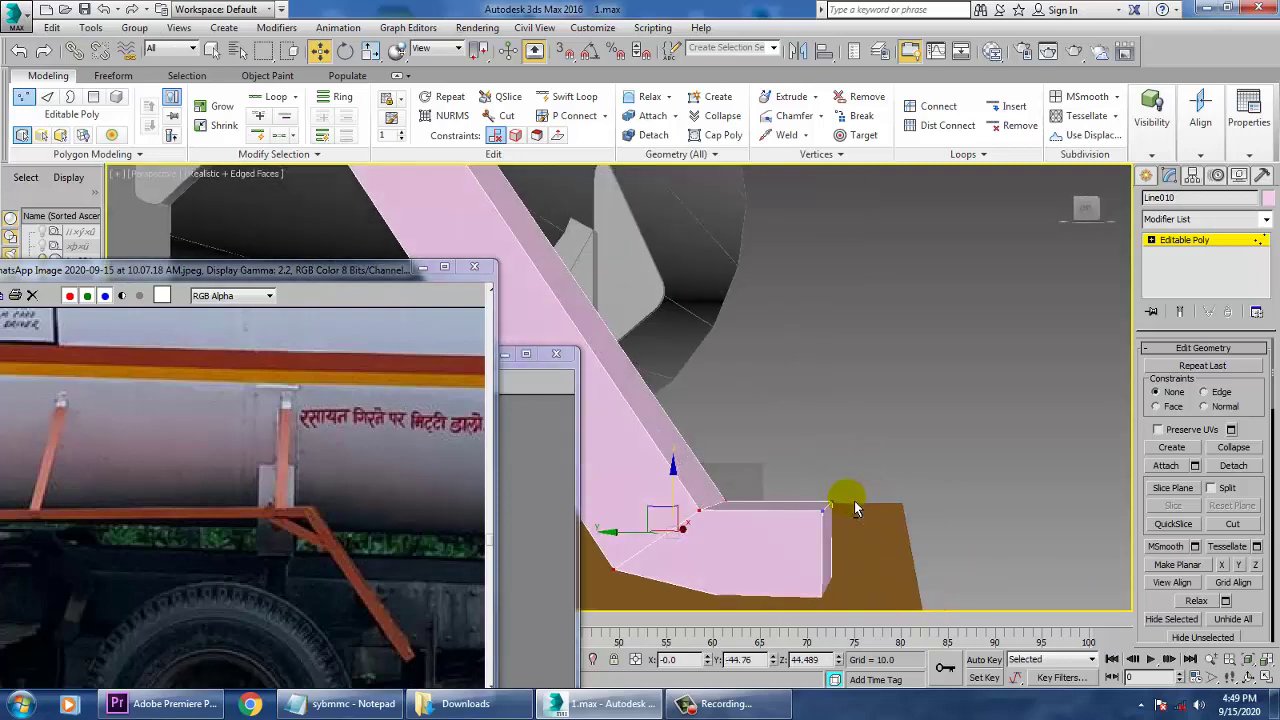
{"action": "left_click_drag", "start_coordinate": [808, 462], "coordinate": [844, 544]}
{"action": "left_click_drag", "start_coordinate": [841, 464], "coordinate": [853, 530]}
{"action": "scroll", "coordinate": [840, 522], "scroll_direction": "down", "scroll_amount": 4}
{"action": "middle_click_drag", "start_coordinate": [834, 523], "coordinate": [837, 449], "text": "alt"}
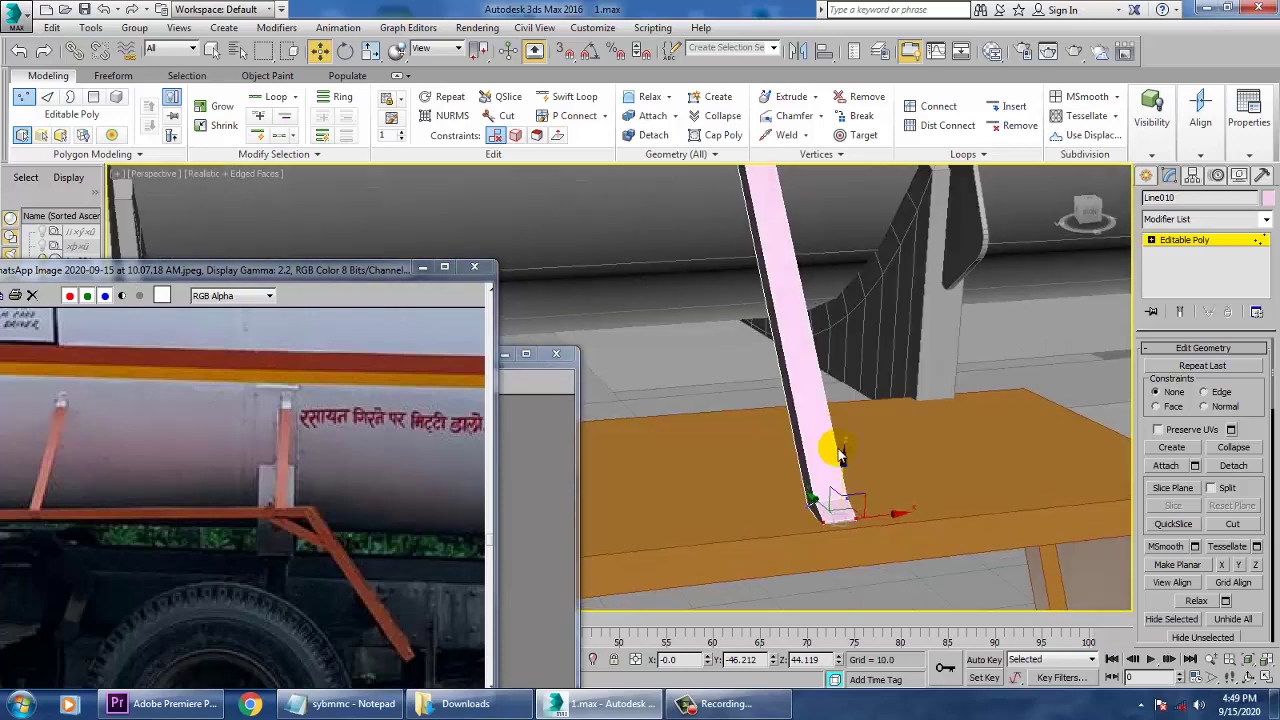
Add an edge loop around the brace just below its upper end with Swift Loop
{"action": "middle_click_drag", "start_coordinate": [834, 320], "coordinate": [813, 418]}
{"action": "key", "text": "F3"}
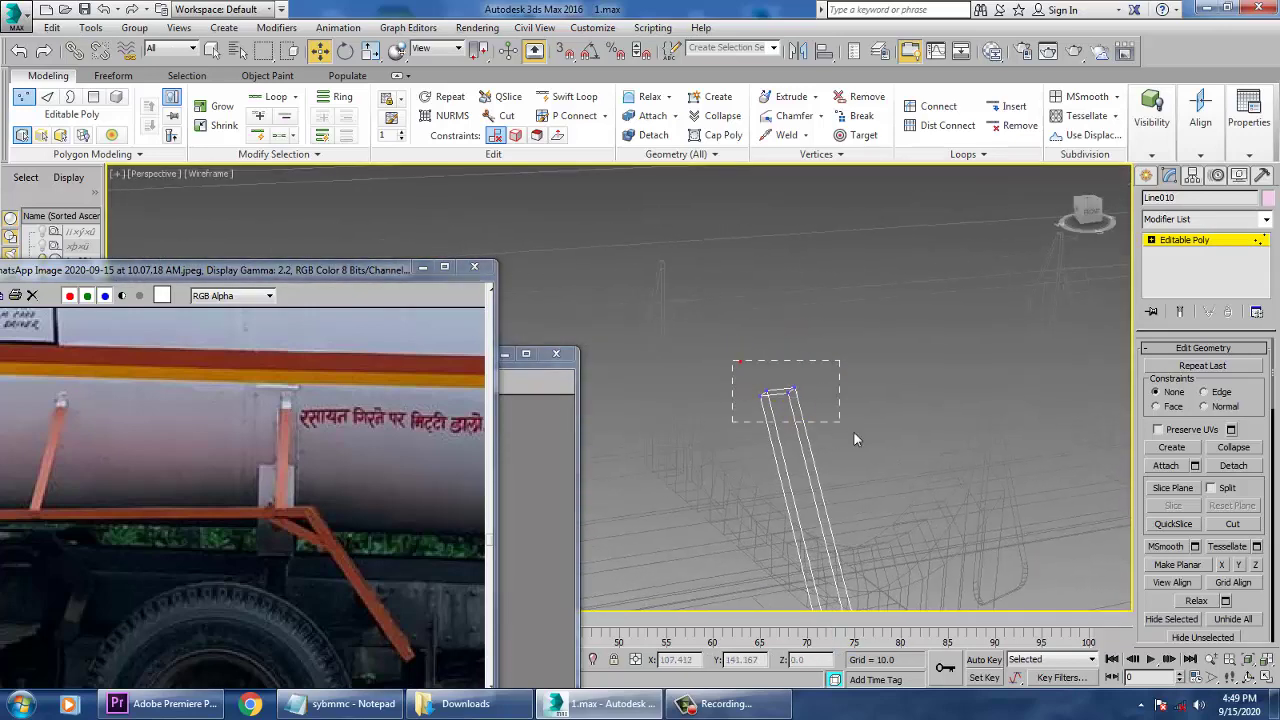
{"action": "left_click_drag", "start_coordinate": [854, 432], "coordinate": [856, 433]}
{"action": "middle_click_drag", "start_coordinate": [786, 394], "coordinate": [824, 436], "text": "alt"}
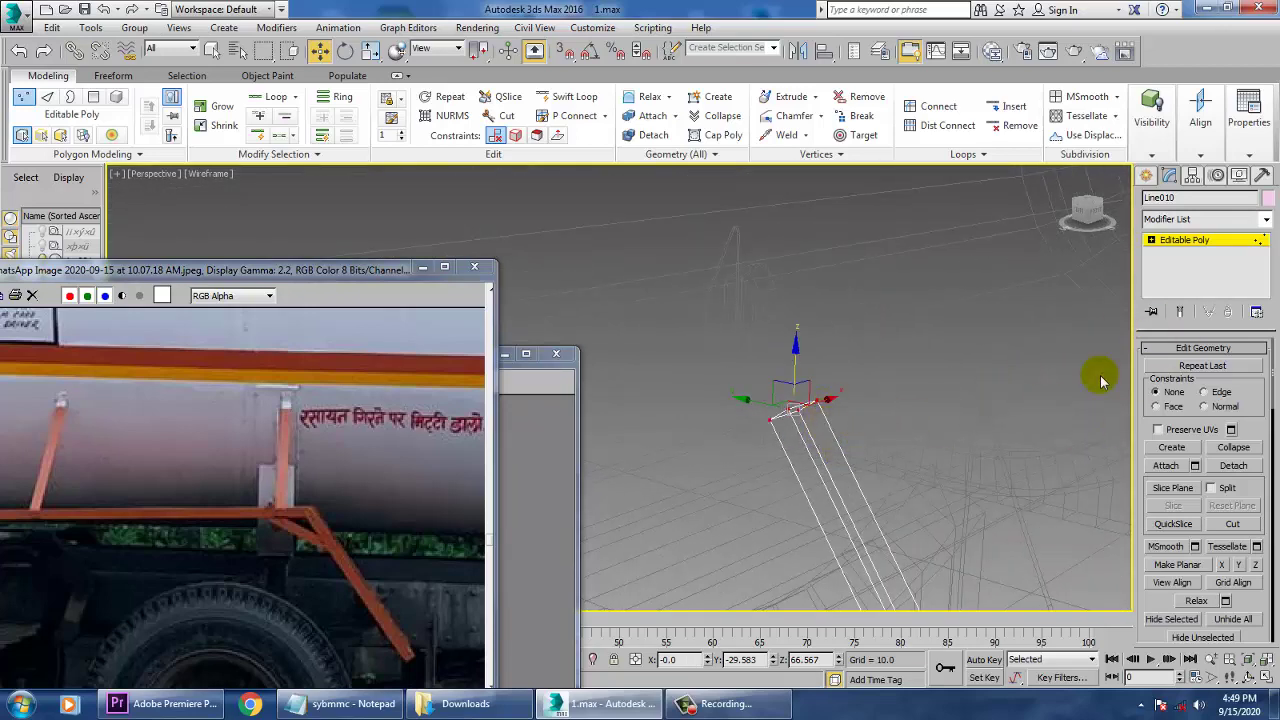
{"action": "left_click", "coordinate": [566, 99]}
{"action": "left_click", "coordinate": [815, 446]}
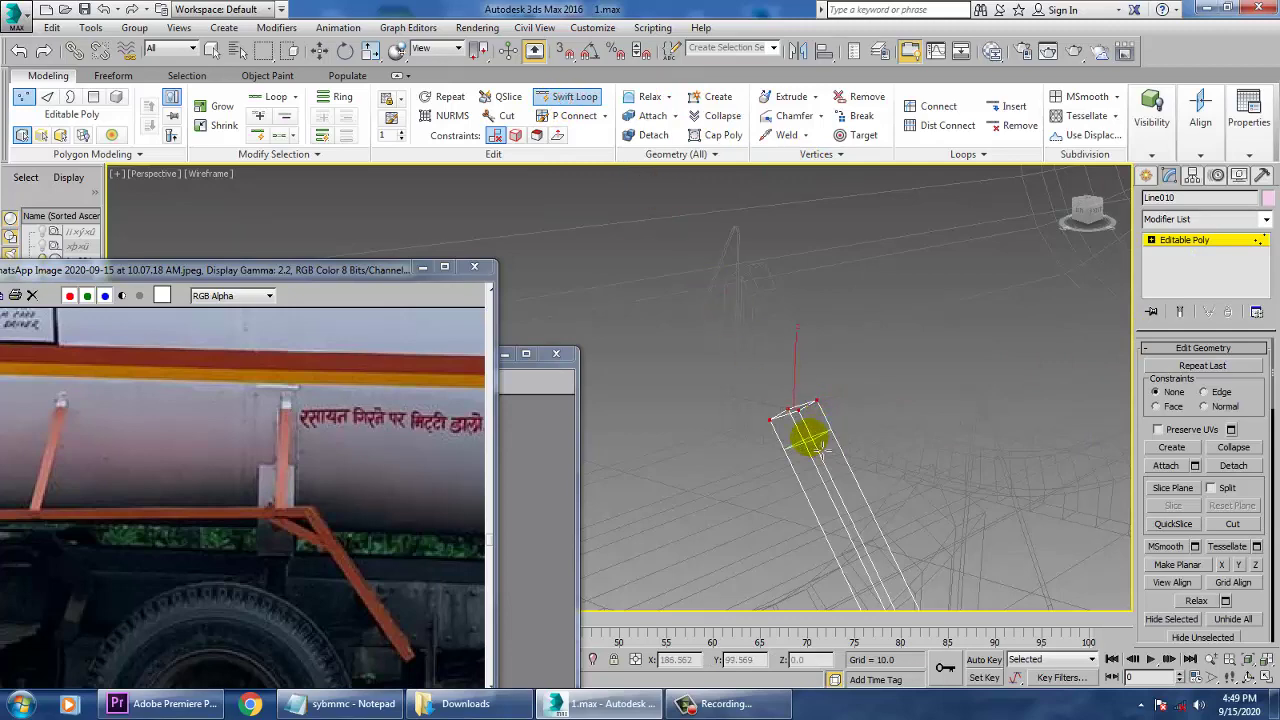
{"action": "left_click", "coordinate": [817, 450]}
{"action": "middle_click_drag", "start_coordinate": [817, 450], "coordinate": [873, 400], "text": "alt"}
{"action": "key", "text": "w"}
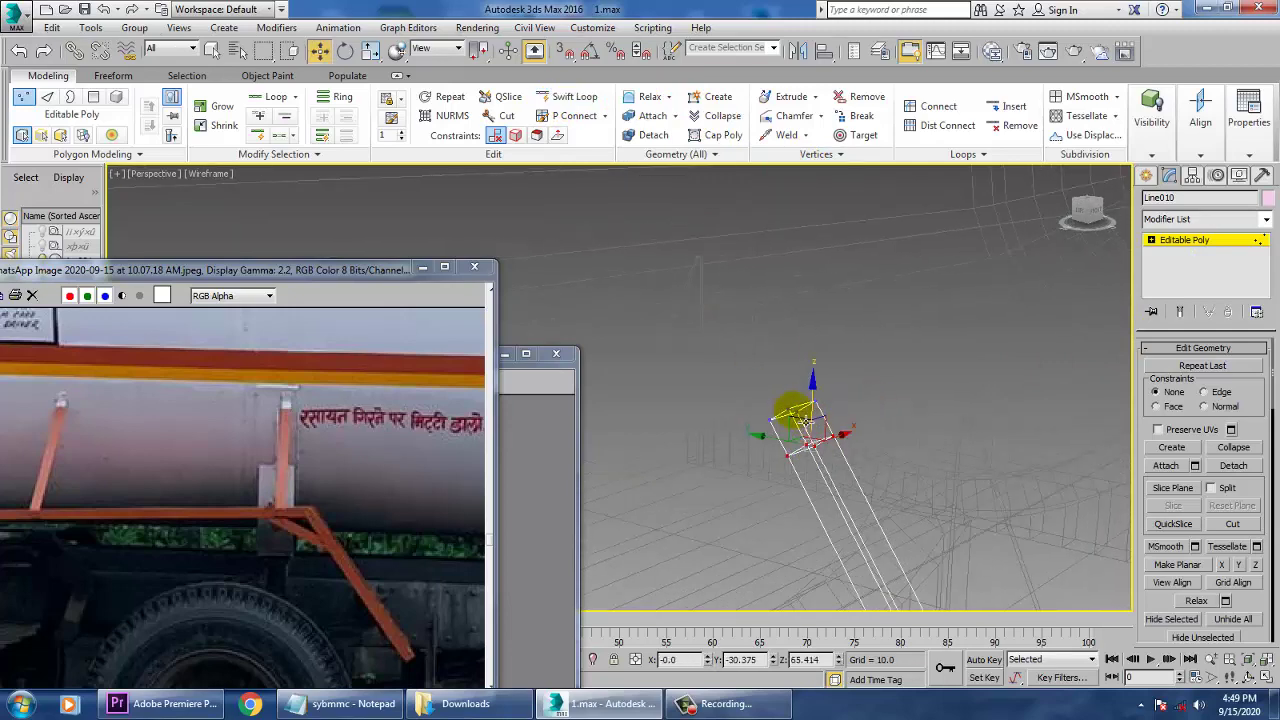
Select the vertices of the brace's upper end and raise them along Z against the tank's side
{"action": "key", "text": "1"}
{"action": "key", "text": "1"}
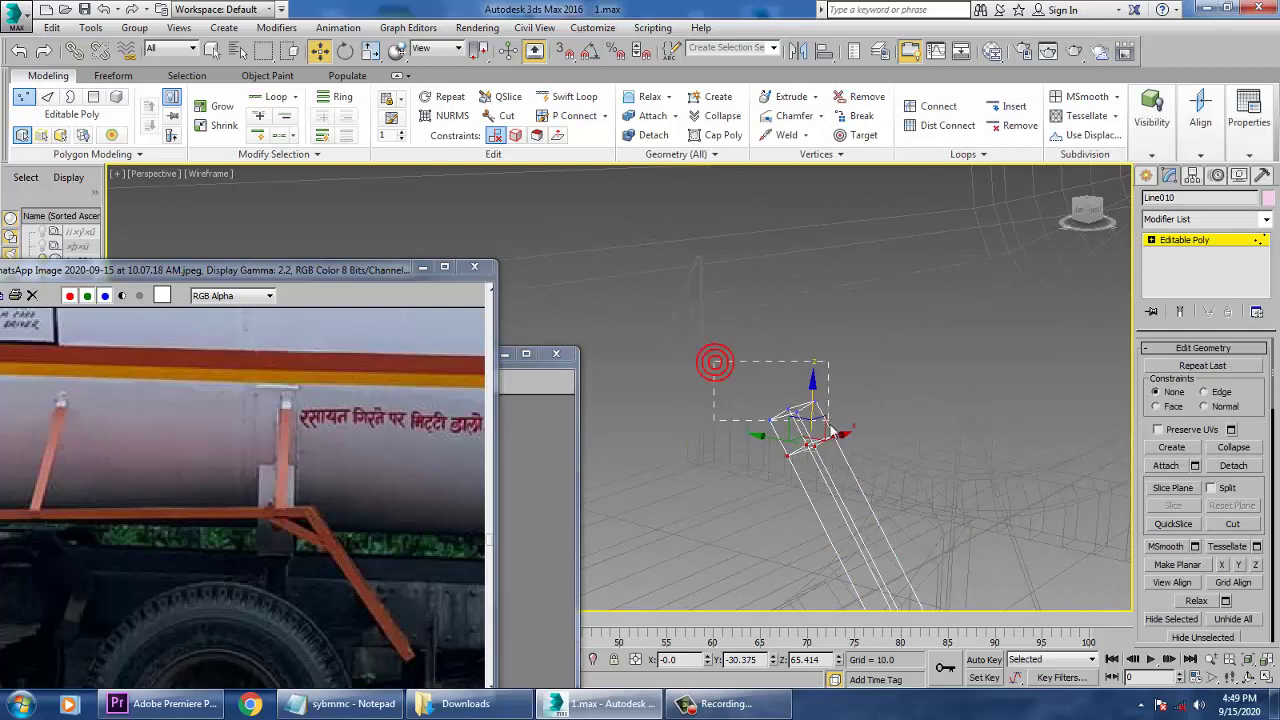
{"action": "left_click", "coordinate": [796, 414]}
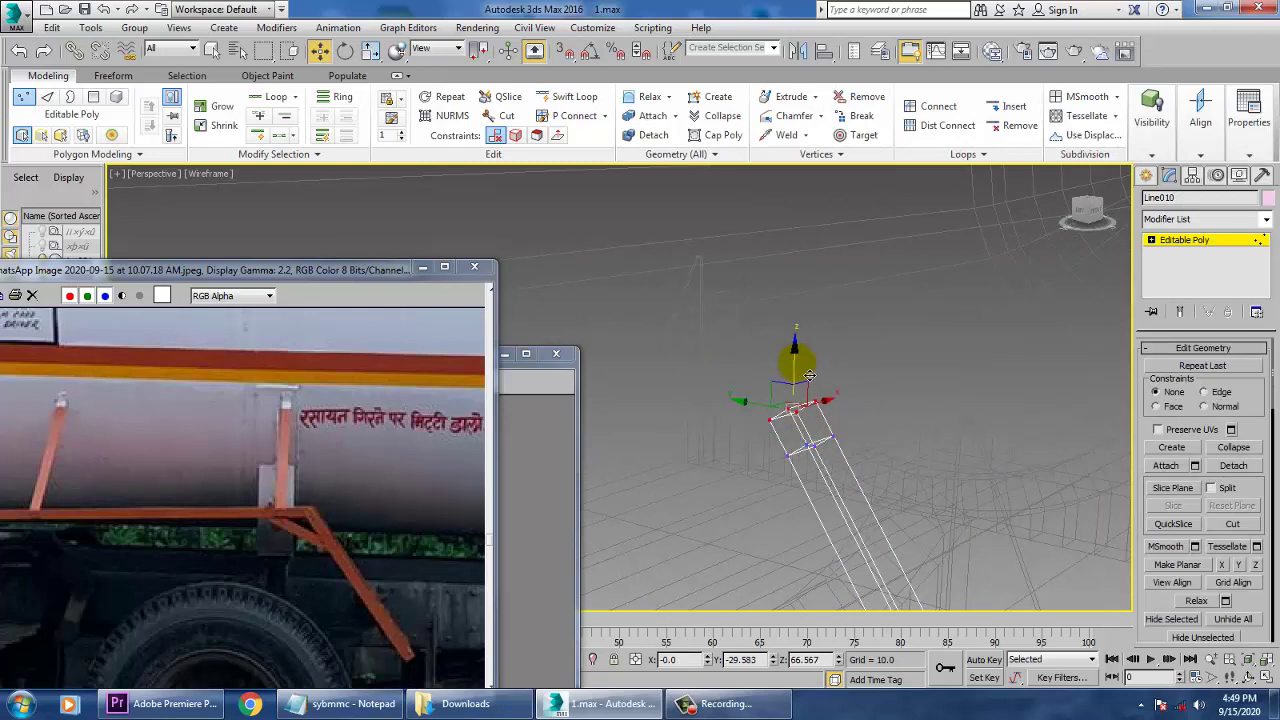
{"action": "key", "text": "F3"}
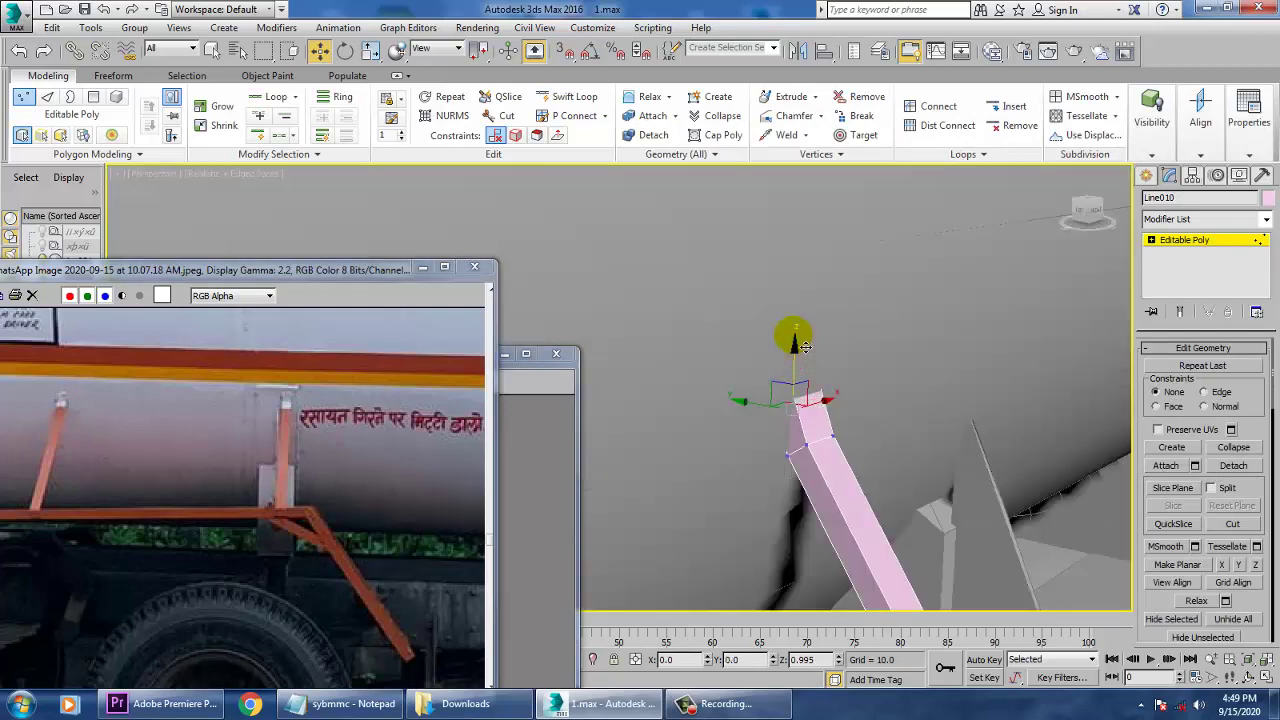
{"action": "left_click_drag", "start_coordinate": [797, 340], "coordinate": [797, 320]}
{"action": "middle_click_drag", "start_coordinate": [871, 425], "coordinate": [915, 407], "text": "alt"}
Reposition the new loop's vertices and the top-end vertices so the brace's upper section bends to follow the tank's side
{"action": "left_click_drag", "start_coordinate": [836, 422], "coordinate": [798, 478]}
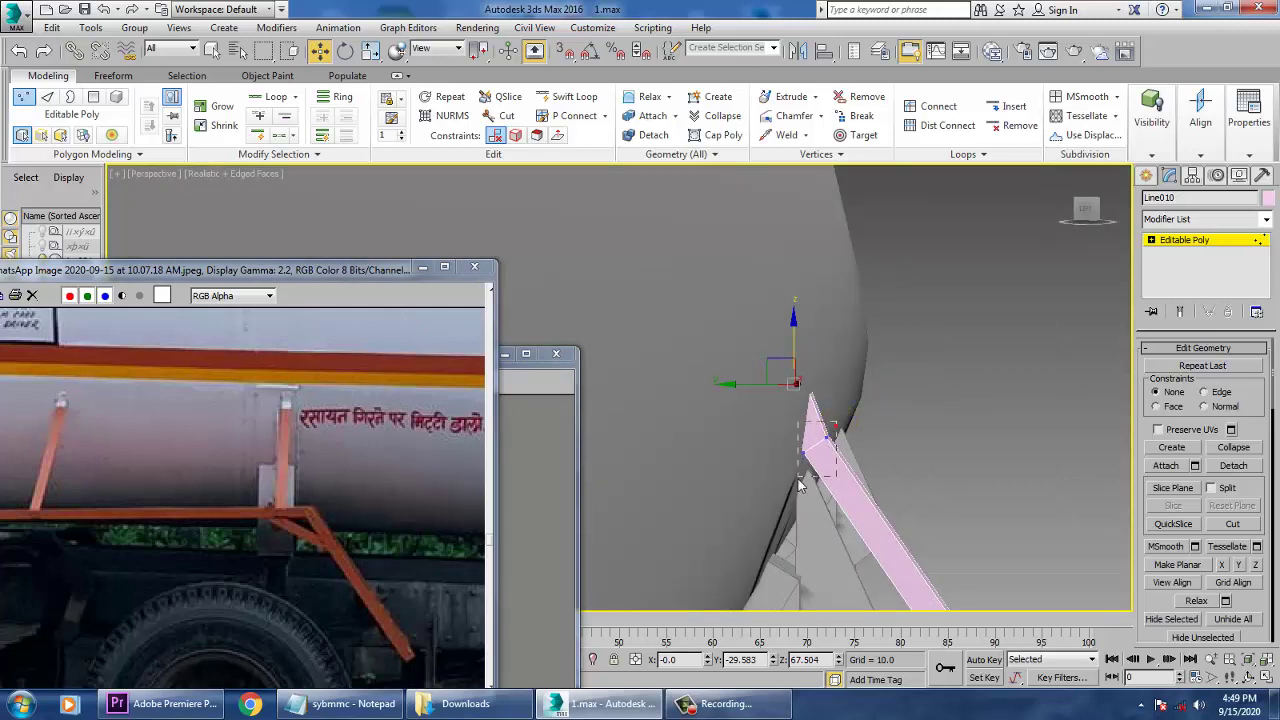
{"action": "left_click", "coordinate": [829, 431]}
{"action": "key", "text": "F3"}
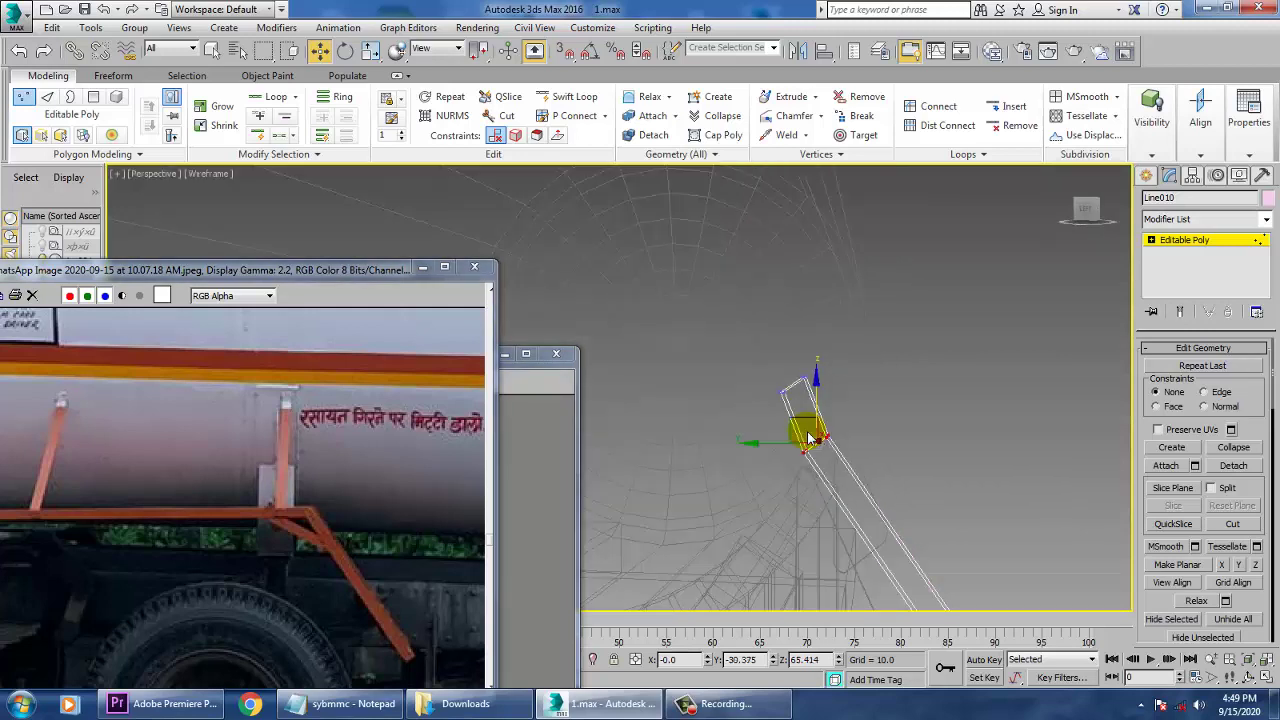
{"action": "key", "text": "F3"}
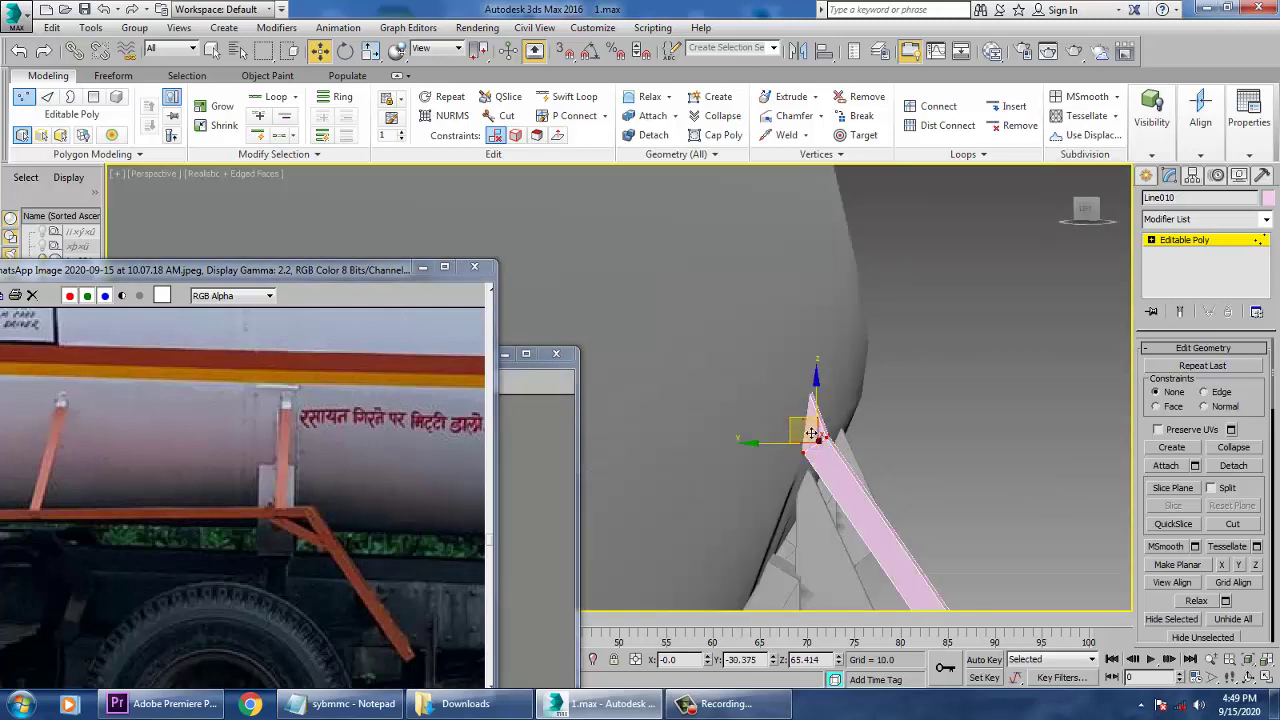
{"action": "mouse_move", "coordinate": [811, 433]}
{"action": "left_mouse_down"}
{"action": "mouse_move", "coordinate": [797, 430]}
{"action": "mouse_move", "coordinate": [810, 425]}
{"action": "mouse_move", "coordinate": [812, 442]}
{"action": "mouse_move", "coordinate": [853, 416]}
{"action": "left_mouse_up"}
{"action": "key", "text": "F3"}
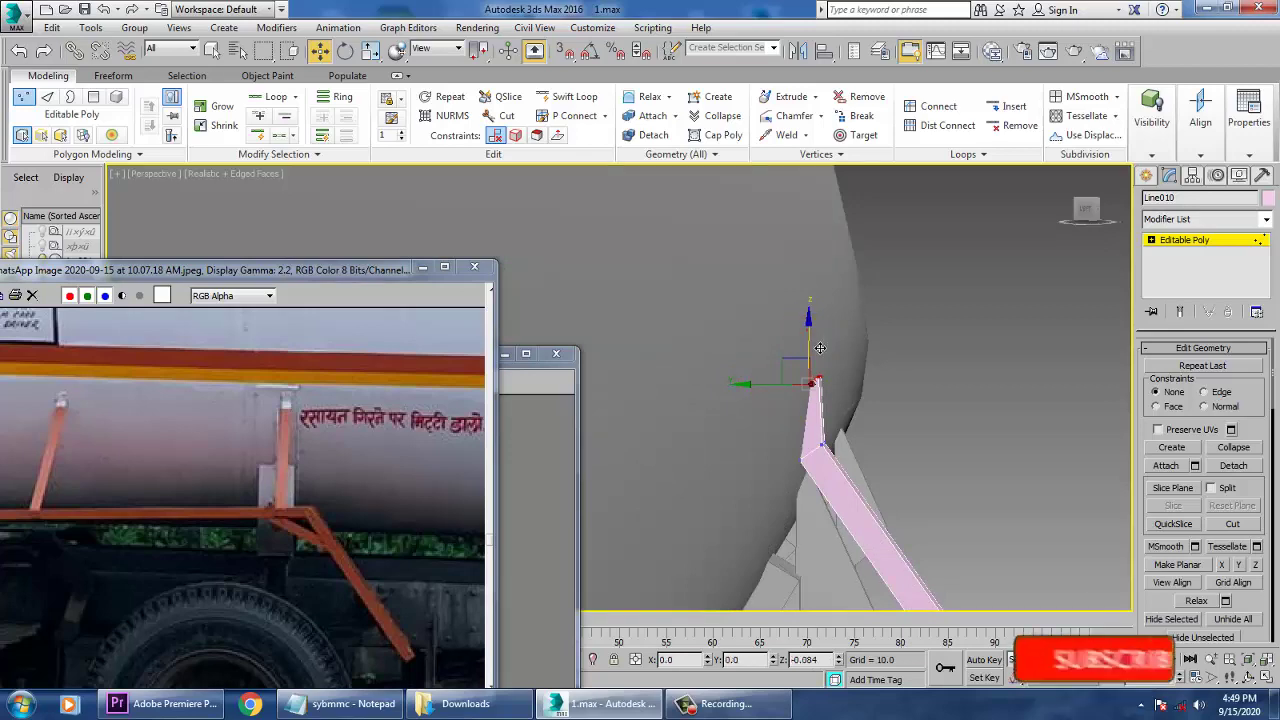
{"action": "left_click_drag", "start_coordinate": [811, 331], "coordinate": [811, 358]}
Select the vertices of the brace's bent upper section in wireframe and nudge them against the tank's surface
{"action": "middle_click_drag", "start_coordinate": [872, 393], "coordinate": [906, 395], "text": "alt"}
{"action": "scroll", "coordinate": [827, 404], "scroll_direction": "up", "scroll_amount": 3}
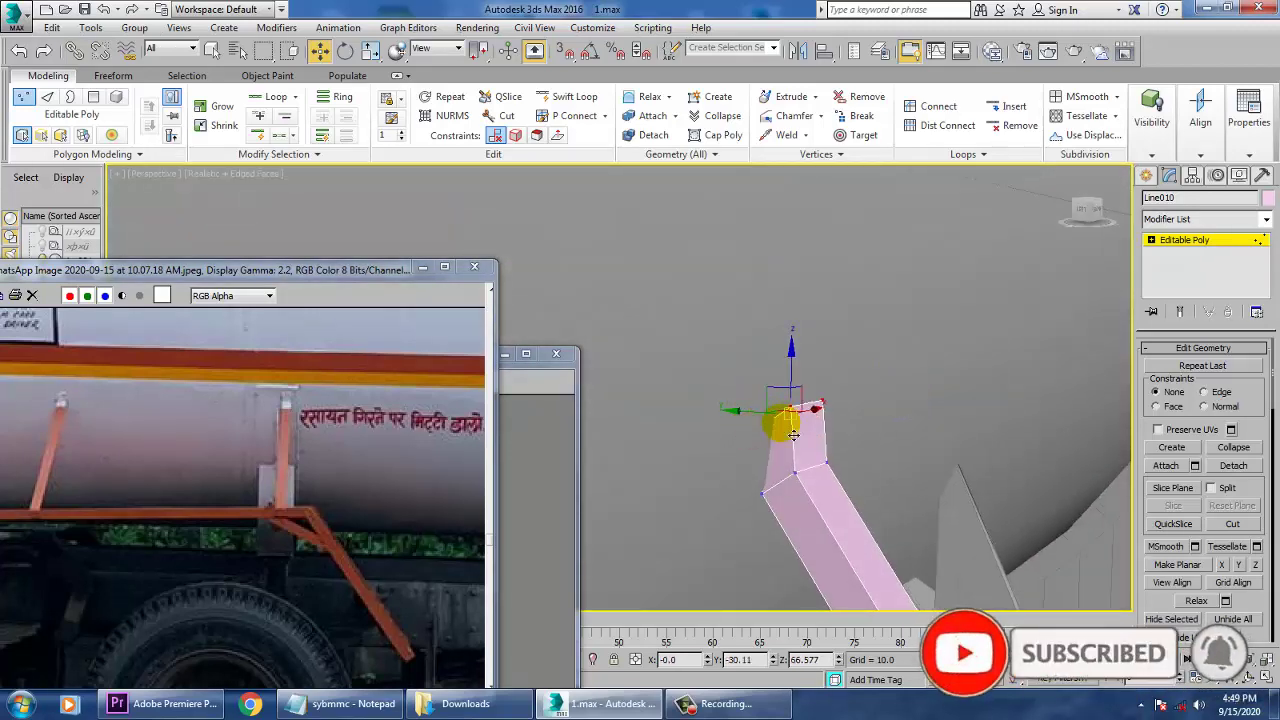
{"action": "key", "text": "F3"}
{"action": "left_click_drag", "start_coordinate": [696, 358], "coordinate": [874, 522]}
{"action": "mouse_move", "coordinate": [762, 462]}
{"action": "left_mouse_down"}
{"action": "mouse_move", "coordinate": [780, 457]}
{"action": "mouse_move", "coordinate": [760, 458]}
{"action": "left_mouse_up"}
{"action": "key", "text": "F3"}
Select the two outer vertices of the brace's top end and push them along Y toward the tank
{"action": "middle_click_drag", "start_coordinate": [826, 426], "coordinate": [888, 409], "text": "alt"}
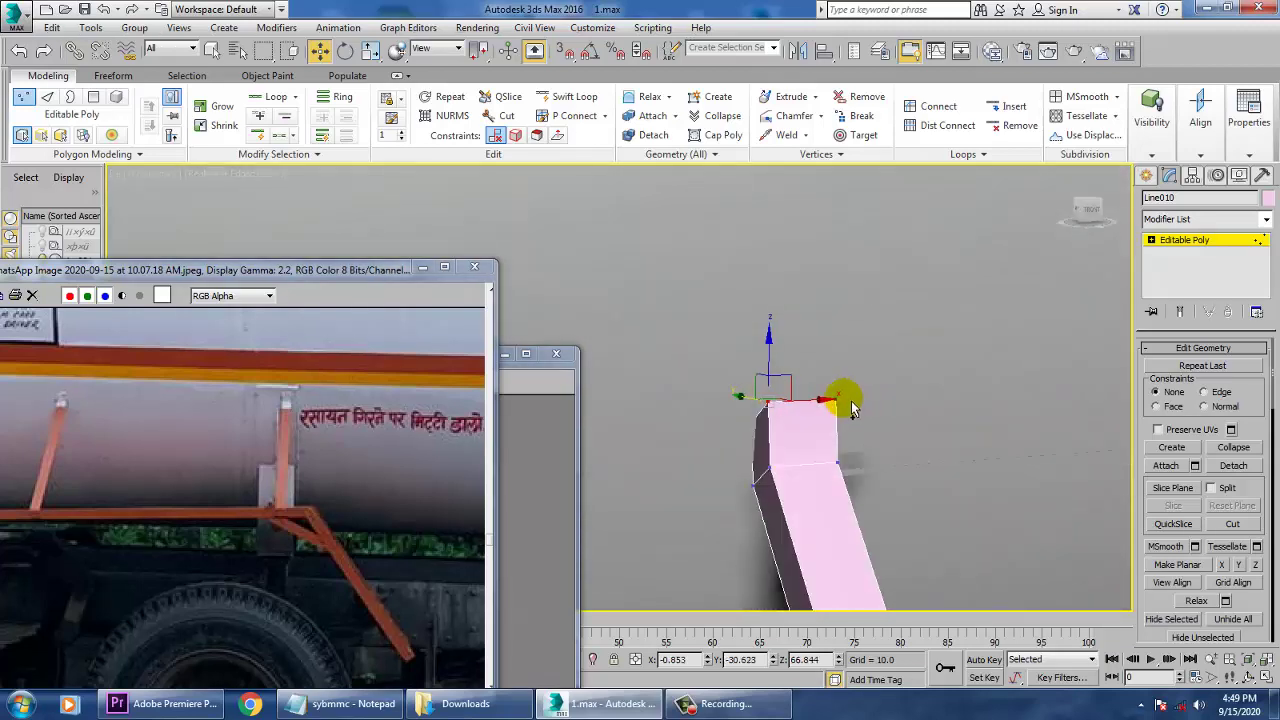
{"action": "left_click", "coordinate": [837, 401], "text": "ctrl"}
{"action": "middle_click_drag", "start_coordinate": [700, 402], "coordinate": [804, 399], "text": "alt"}
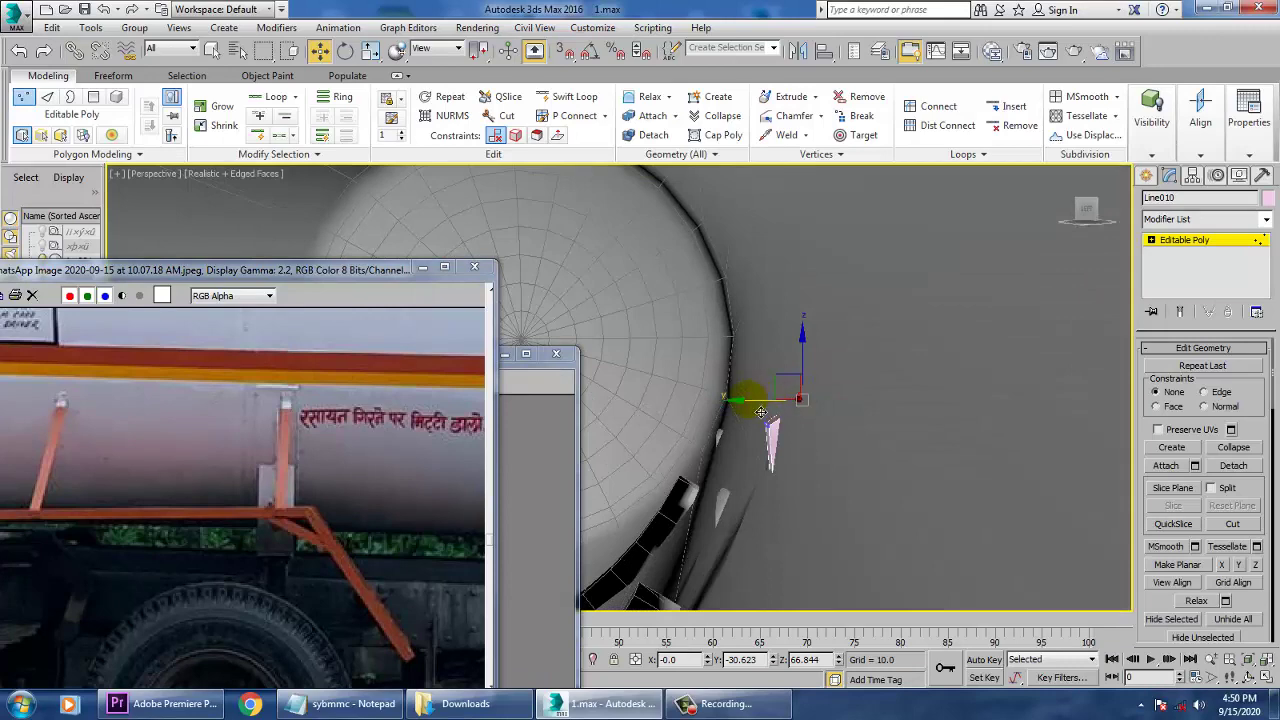
{"action": "scroll", "coordinate": [752, 412], "scroll_direction": "up", "scroll_amount": 5}
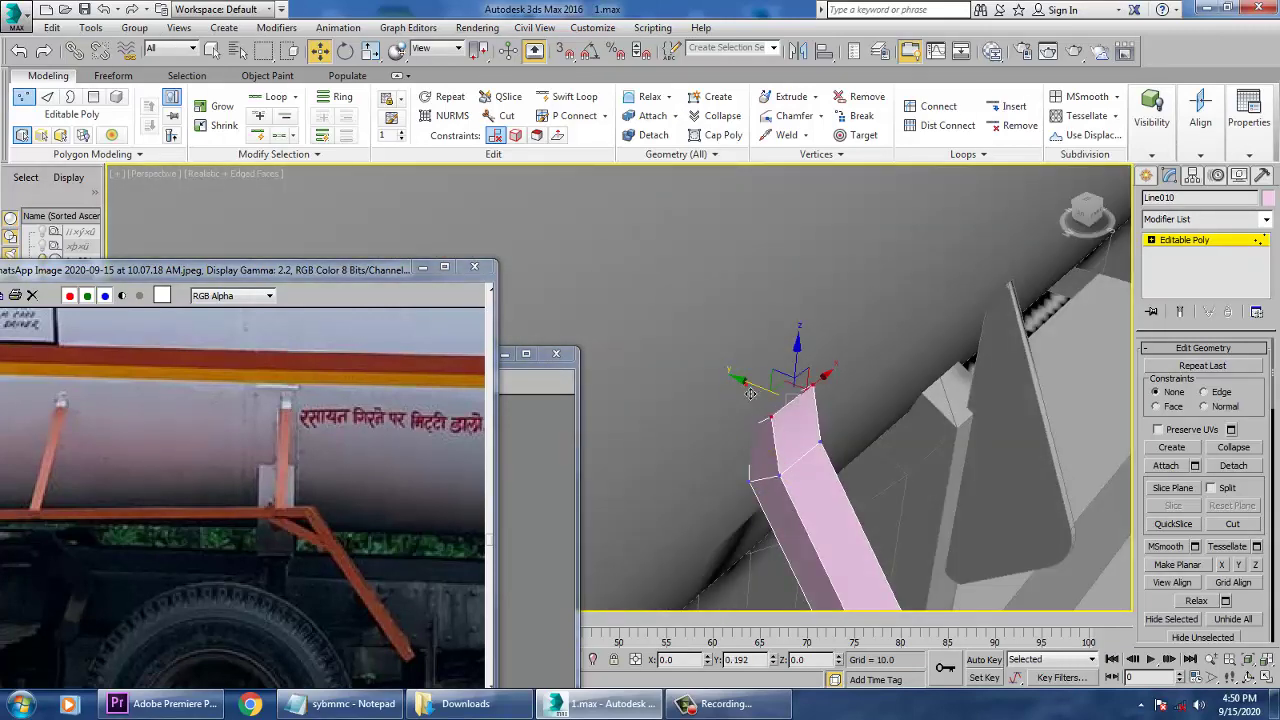
{"action": "middle_click_drag", "start_coordinate": [748, 392], "coordinate": [778, 395], "text": "alt"}
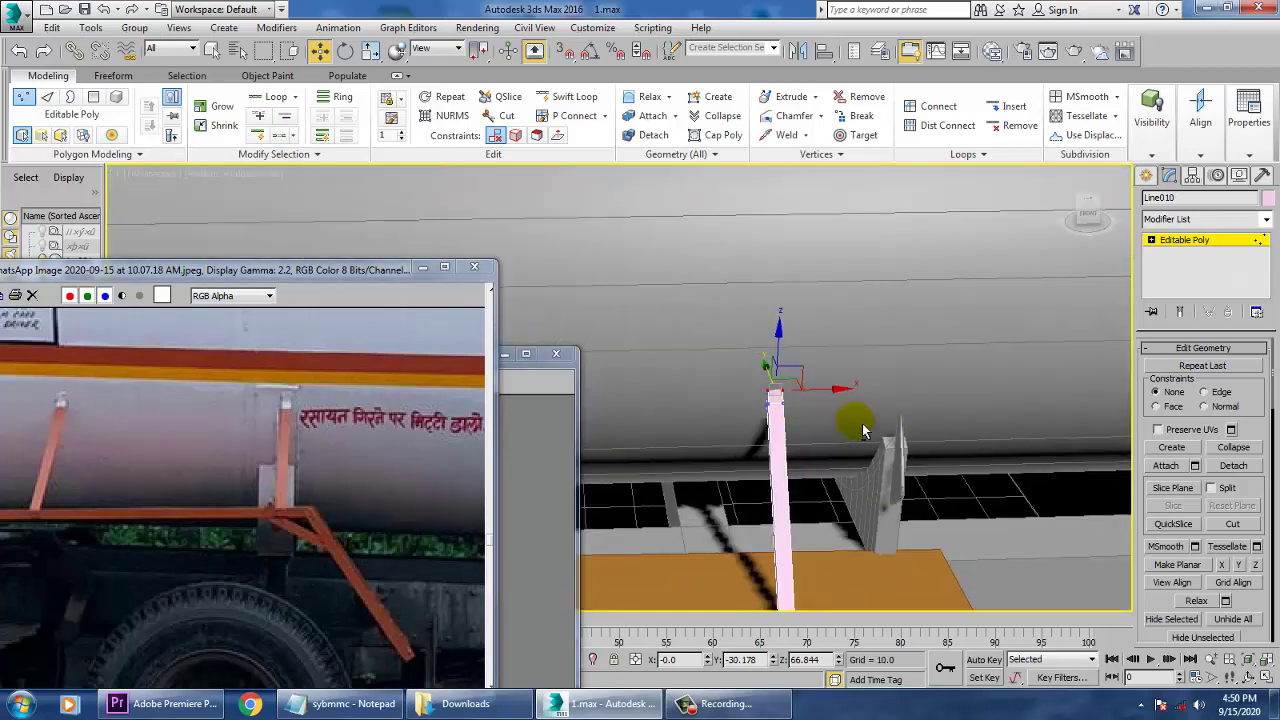
Leave vertex editing and move the whole brace 12.294 along X to the tank support near the frame's end
{"action": "scroll", "coordinate": [850, 420], "scroll_direction": "down", "scroll_amount": 3}
{"action": "scroll", "coordinate": [870, 385], "scroll_direction": "up", "scroll_amount": 3}
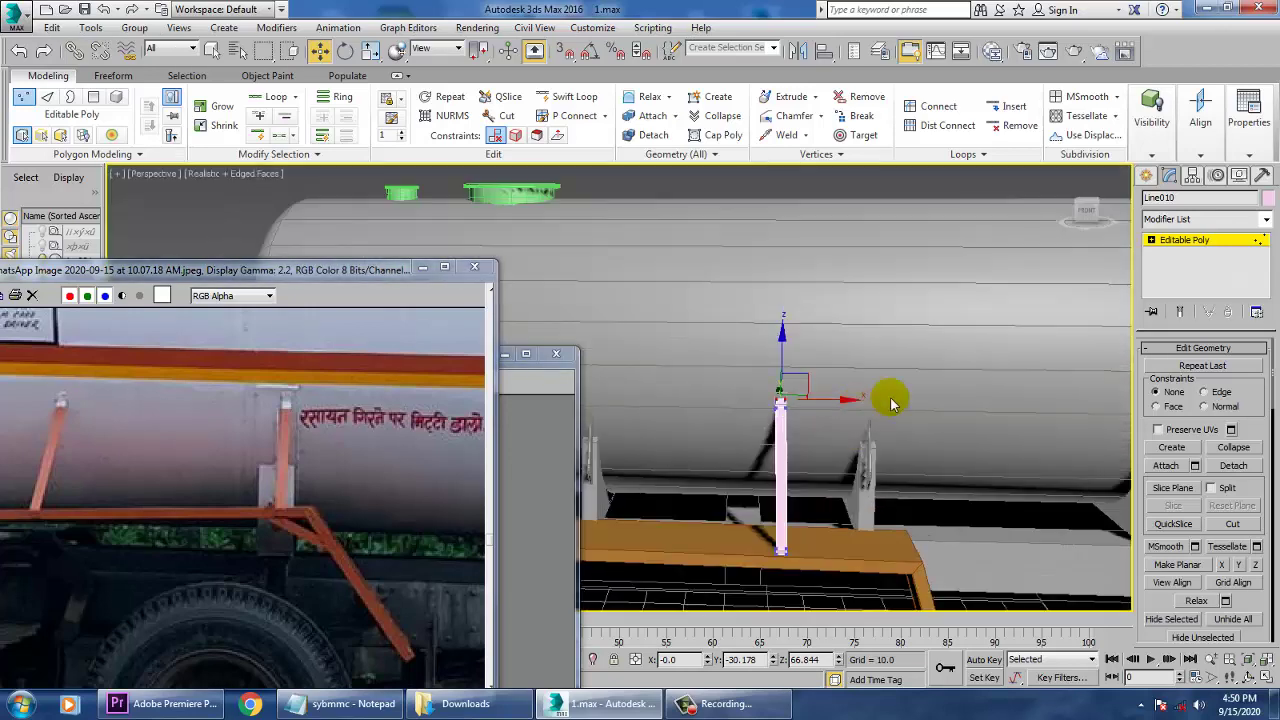
{"action": "left_click", "coordinate": [1188, 241]}
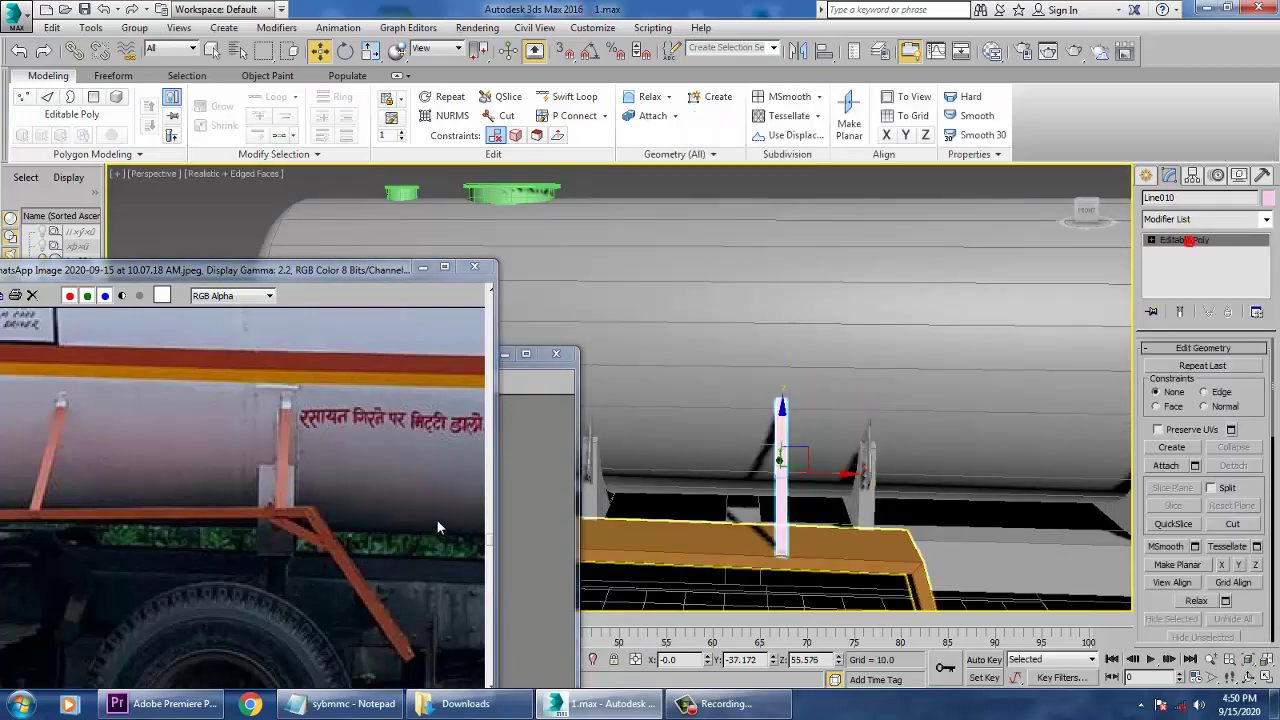
{"action": "left_click_drag", "start_coordinate": [854, 479], "coordinate": [929, 484]}
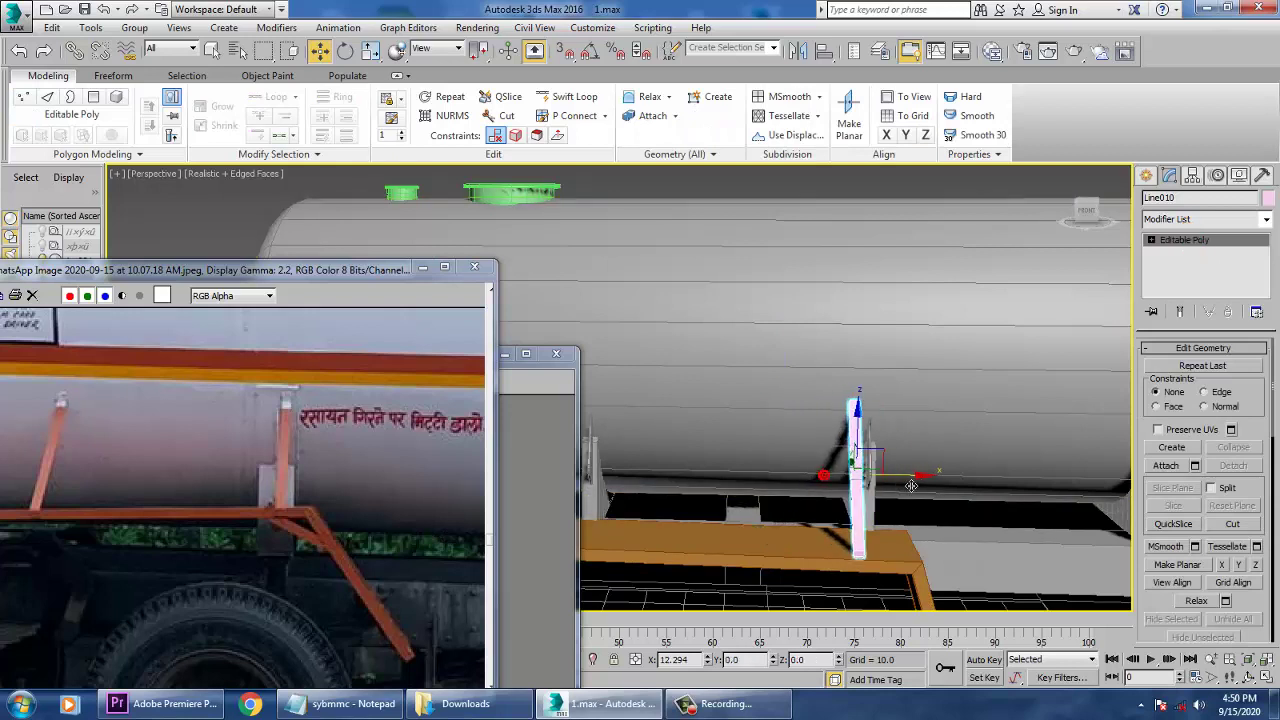
{"action": "middle_click_drag", "start_coordinate": [394, 520], "coordinate": [524, 503]}
{"action": "middle_click_drag", "start_coordinate": [320, 497], "coordinate": [443, 476]}
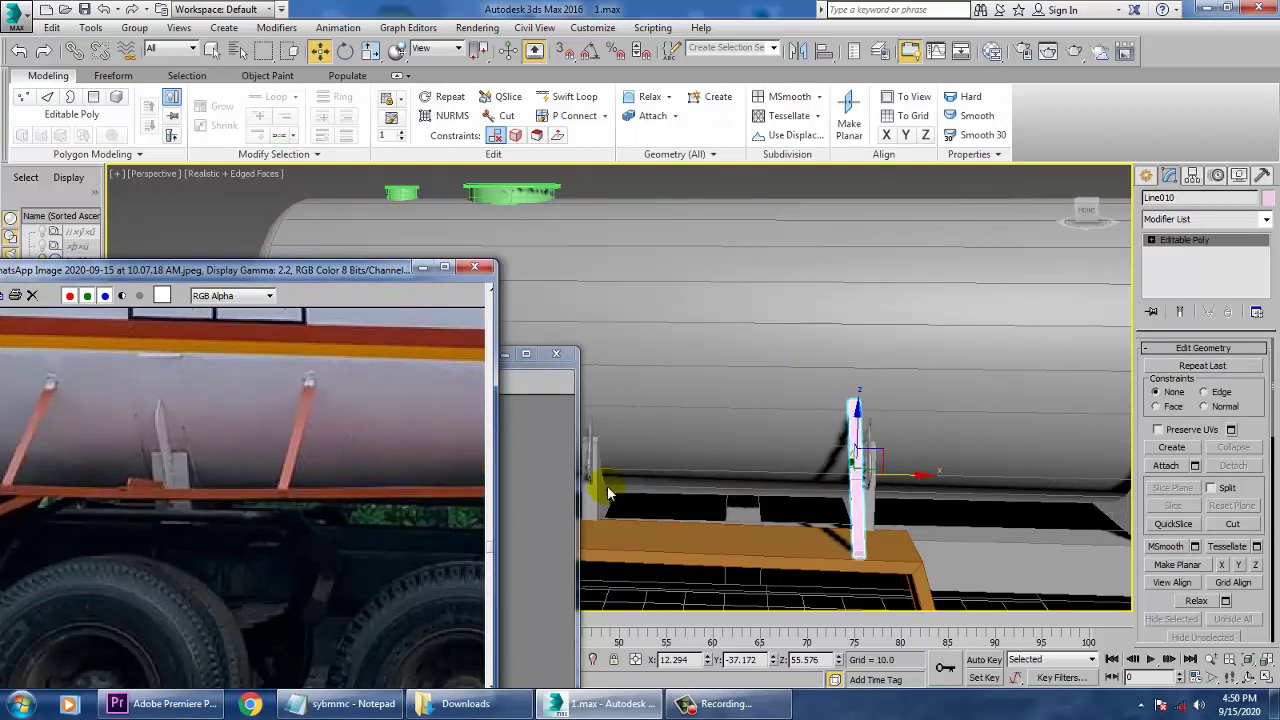
Make two copies of the diagonal brace along the orange frame, at X -14.949 and X -43.855
{"action": "mouse_move", "coordinate": [931, 487]}
{"action": "left_mouse_down", "text": "shift"}
{"action": "mouse_move", "coordinate": [745, 487]}
{"action": "mouse_move", "coordinate": [766, 488]}
{"action": "left_mouse_up", "text": "shift"}
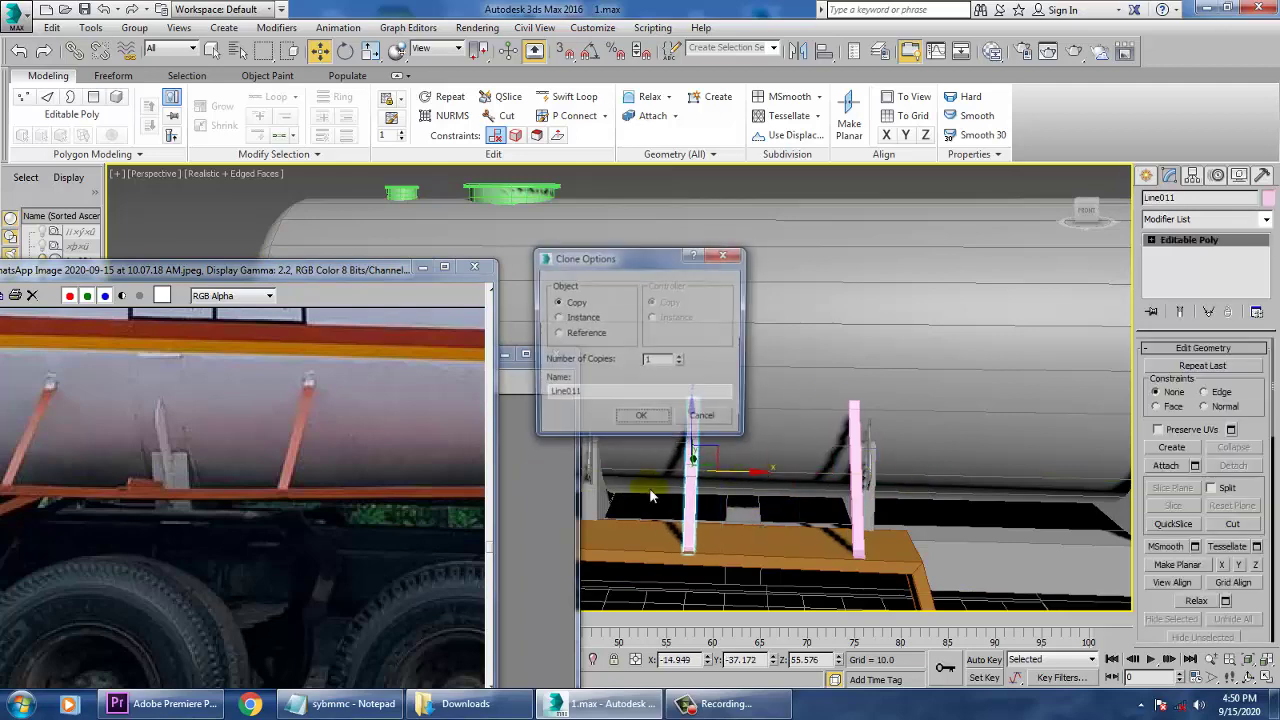
{"action": "left_click", "coordinate": [641, 415]}
{"action": "middle_click_drag", "start_coordinate": [783, 451], "coordinate": [1061, 439]}
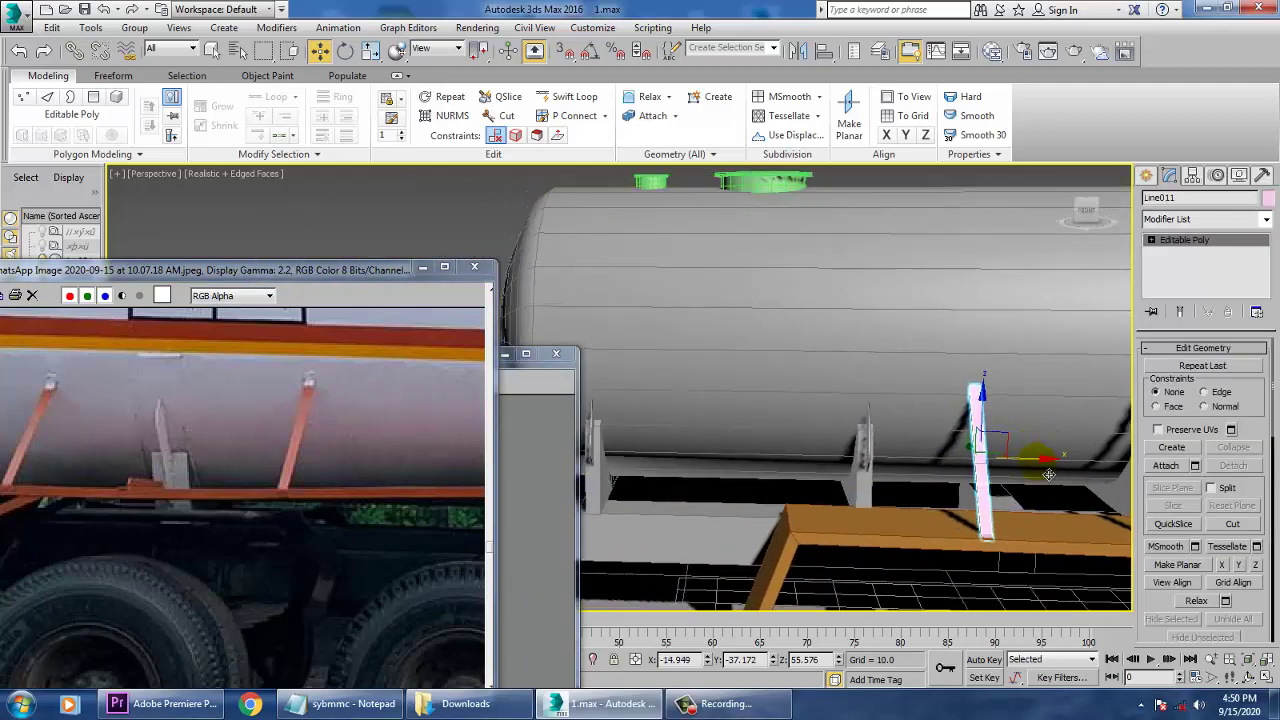
{"action": "left_click_drag", "start_coordinate": [1041, 462], "coordinate": [863, 473], "text": "shift"}
{"action": "left_click", "coordinate": [641, 421]}
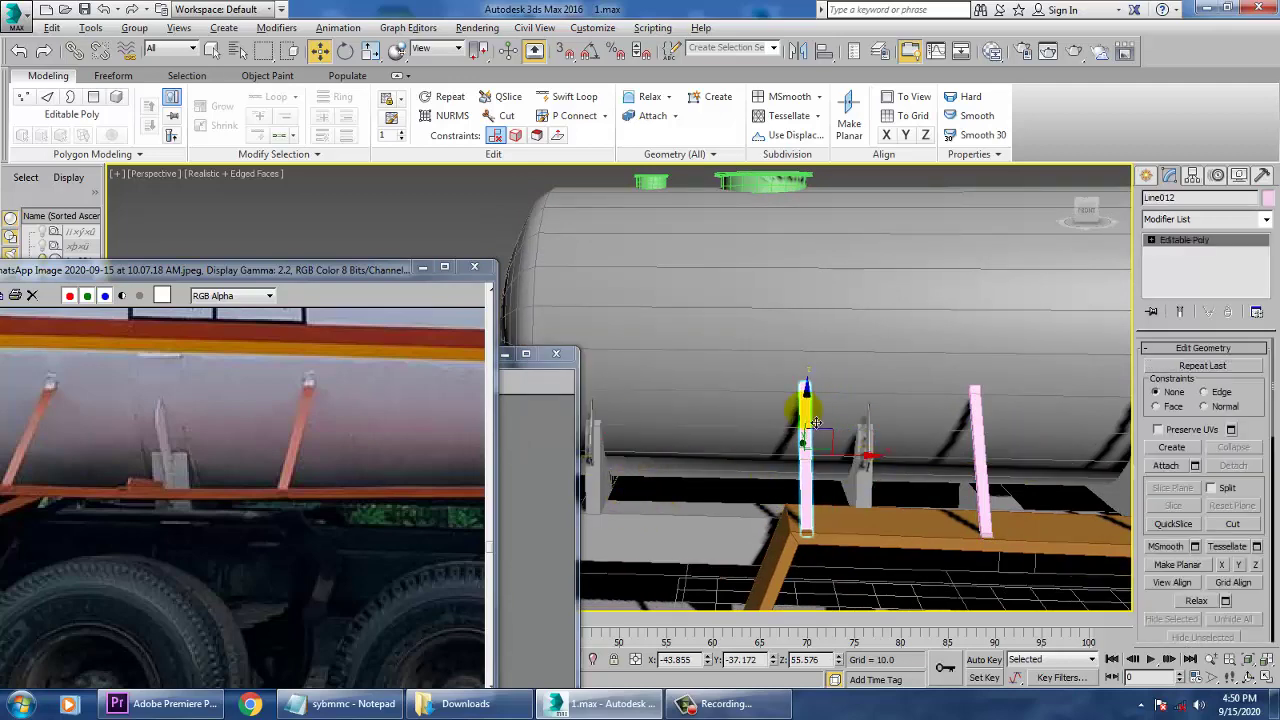
{"action": "mouse_move", "coordinate": [808, 411]}
{"action": "middle_mouse_down", "text": "alt"}
{"action": "mouse_move", "coordinate": [917, 414]}
{"action": "mouse_move", "coordinate": [895, 411]}
{"action": "middle_mouse_up", "text": "alt"}
{"action": "scroll", "coordinate": [895, 412], "scroll_direction": "down", "scroll_amount": 5}
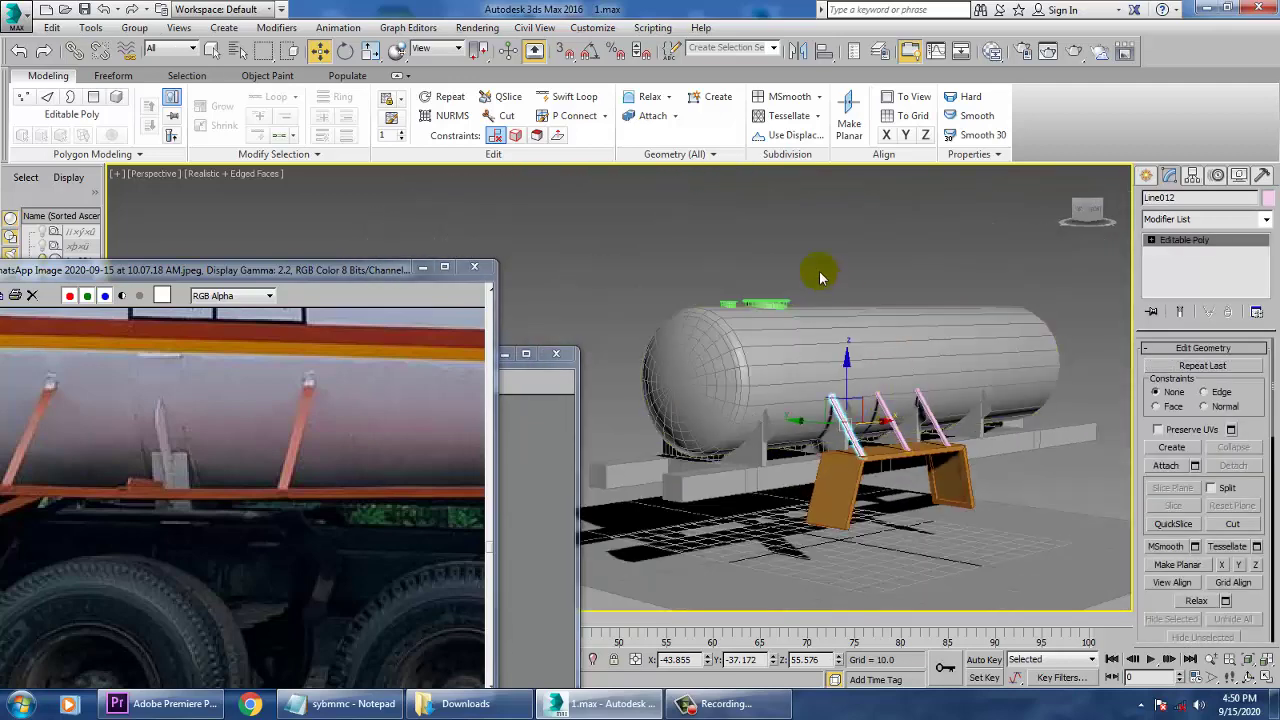
Select all the objects in the scene, give them one shared grey object color, and clear the selection
{"action": "left_click_drag", "start_coordinate": [978, 575], "coordinate": [978, 575]}
{"action": "left_click_drag", "start_coordinate": [638, 243], "coordinate": [1089, 582]}
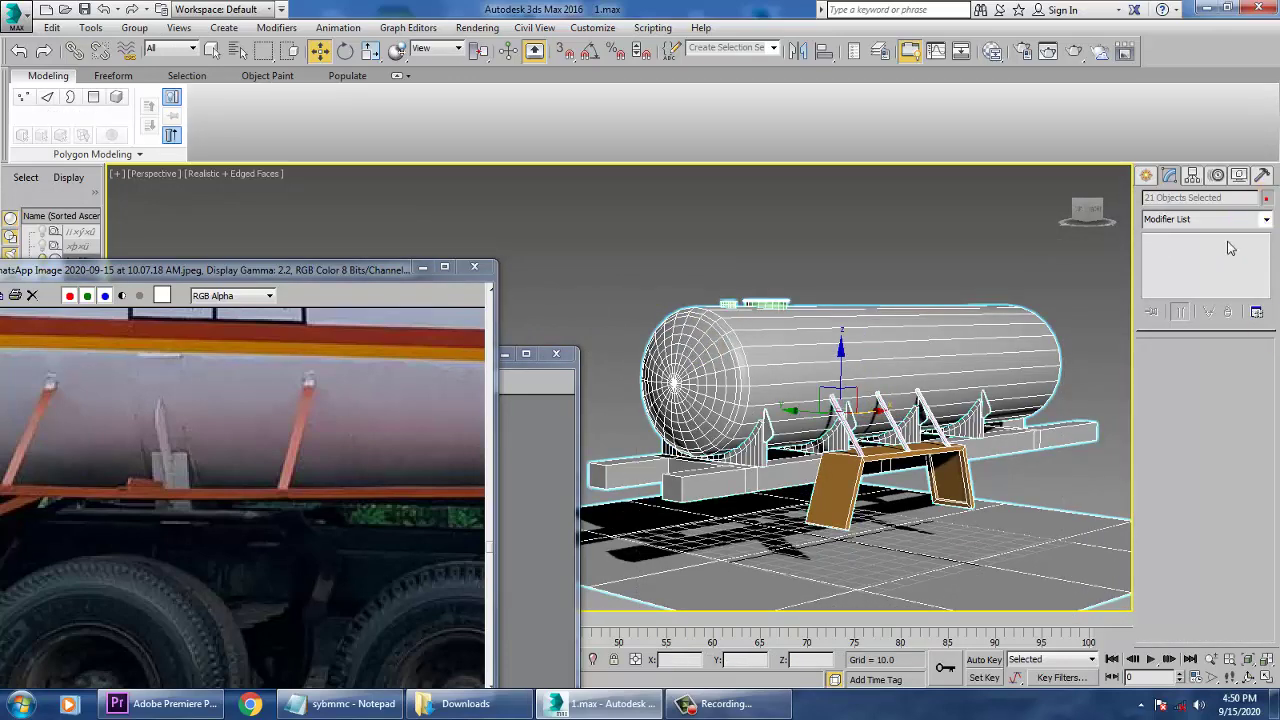
{"action": "left_click", "coordinate": [1266, 198]}
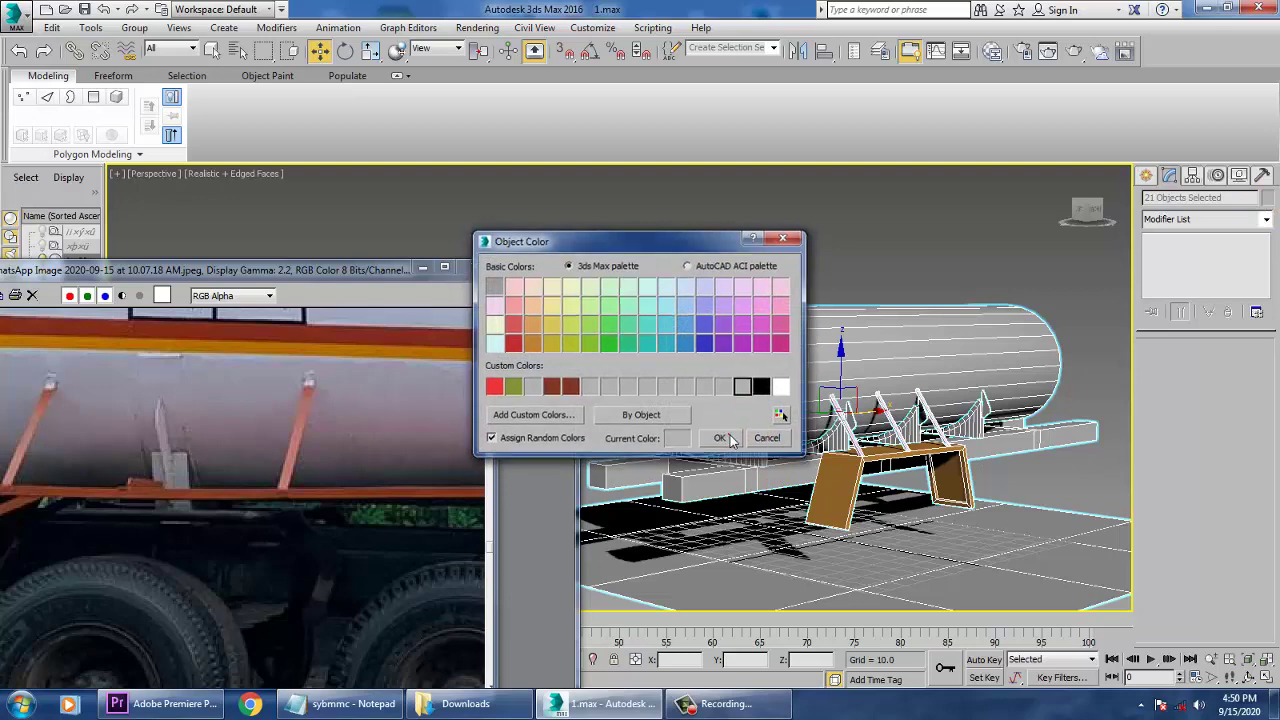
{"action": "left_click", "coordinate": [727, 439]}
{"action": "left_click", "coordinate": [942, 208]}
{"action": "middle_click_drag", "start_coordinate": [975, 385], "coordinate": [902, 383], "text": "alt"}
{"action": "scroll", "coordinate": [900, 380], "scroll_direction": "down", "scroll_amount": 3}
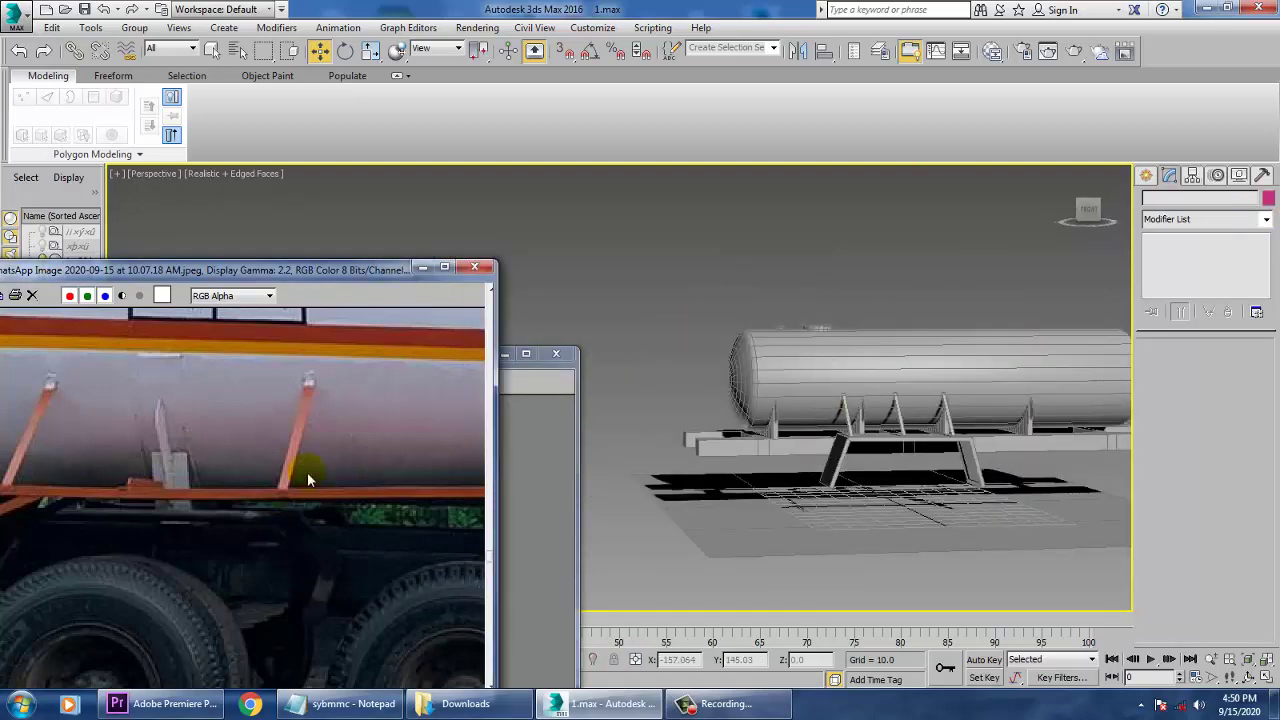
Examine the side reference photo along the braces, tank supports and the fittings on top of the tank
{"action": "scroll", "coordinate": [300, 500], "scroll_direction": "down", "scroll_amount": 4}
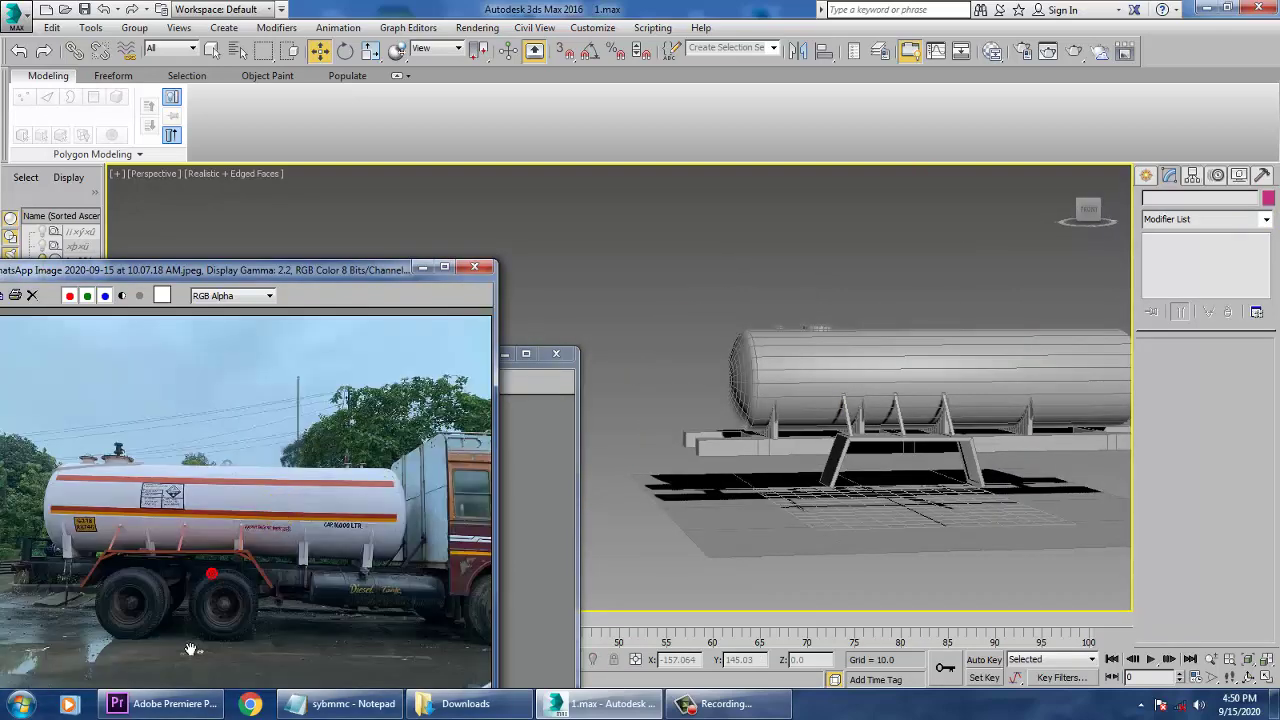
{"action": "scroll", "coordinate": [212, 624], "scroll_direction": "up", "scroll_amount": 2}
{"action": "middle_click_drag", "start_coordinate": [293, 567], "coordinate": [235, 561]}
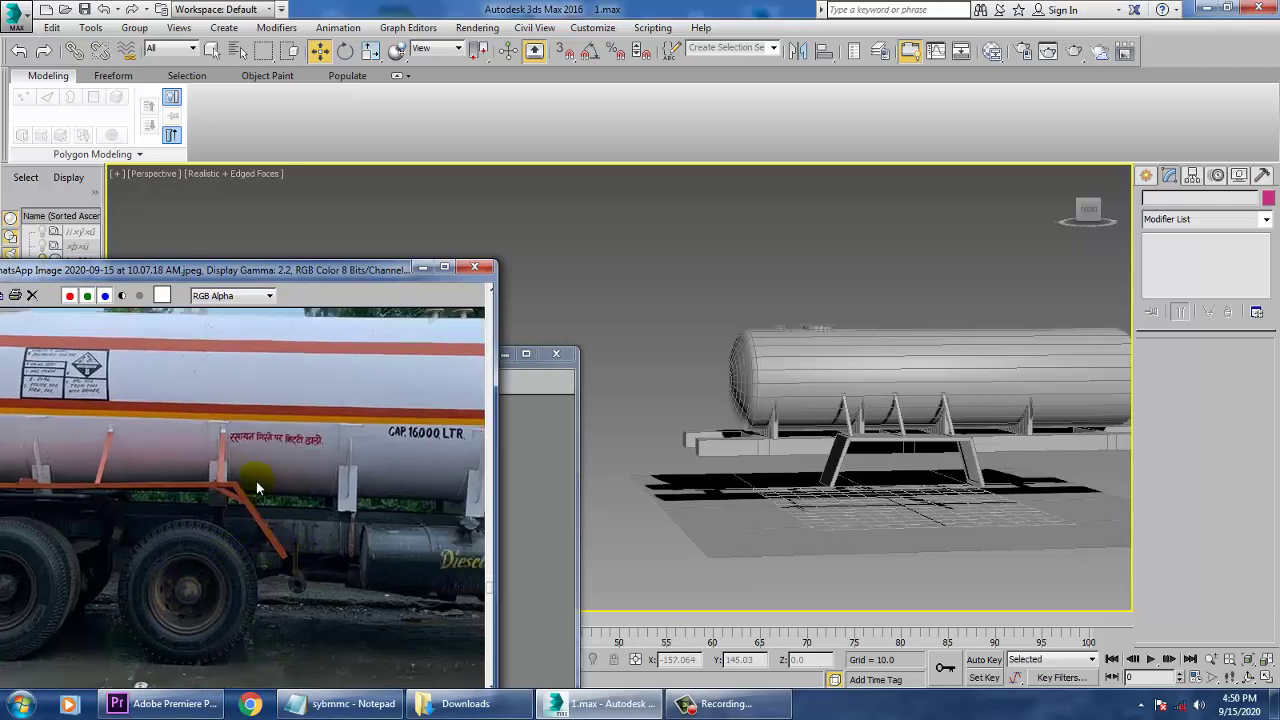
{"action": "middle_click_drag", "start_coordinate": [275, 488], "coordinate": [225, 566]}
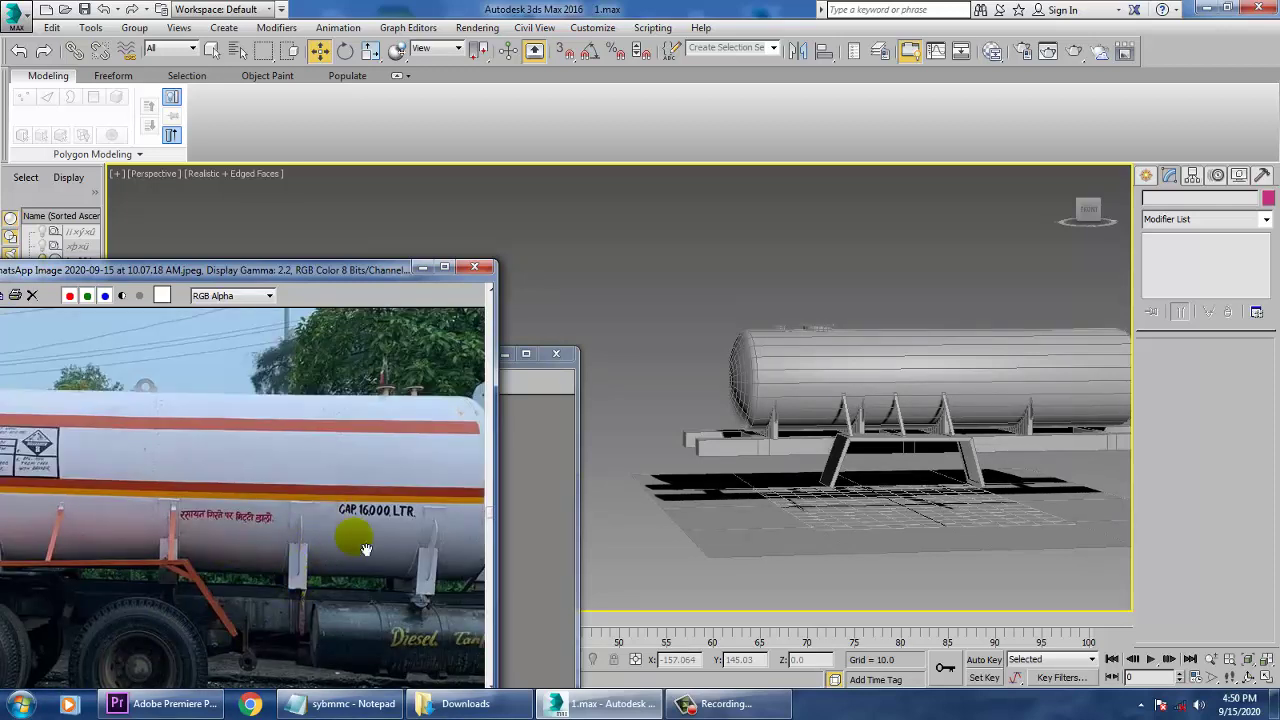
{"action": "scroll", "coordinate": [409, 432], "scroll_direction": "up", "scroll_amount": 2}
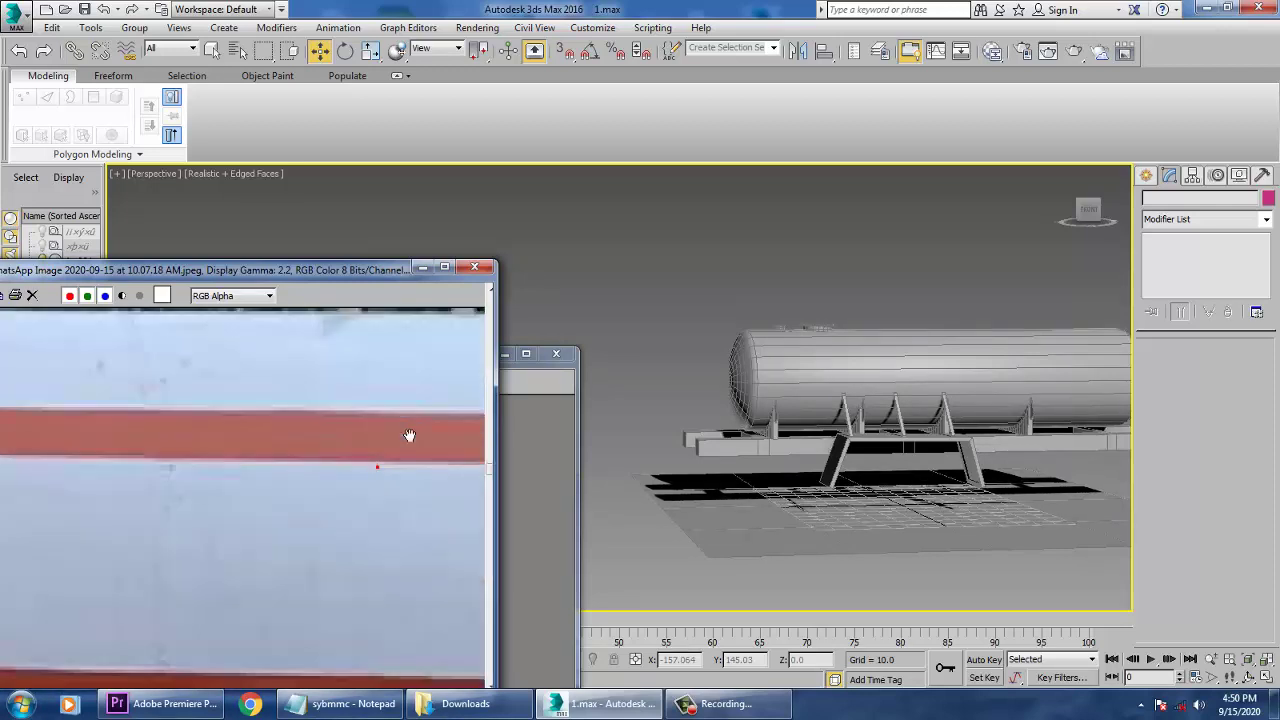
{"action": "middle_click_drag", "start_coordinate": [384, 592], "coordinate": [379, 647]}
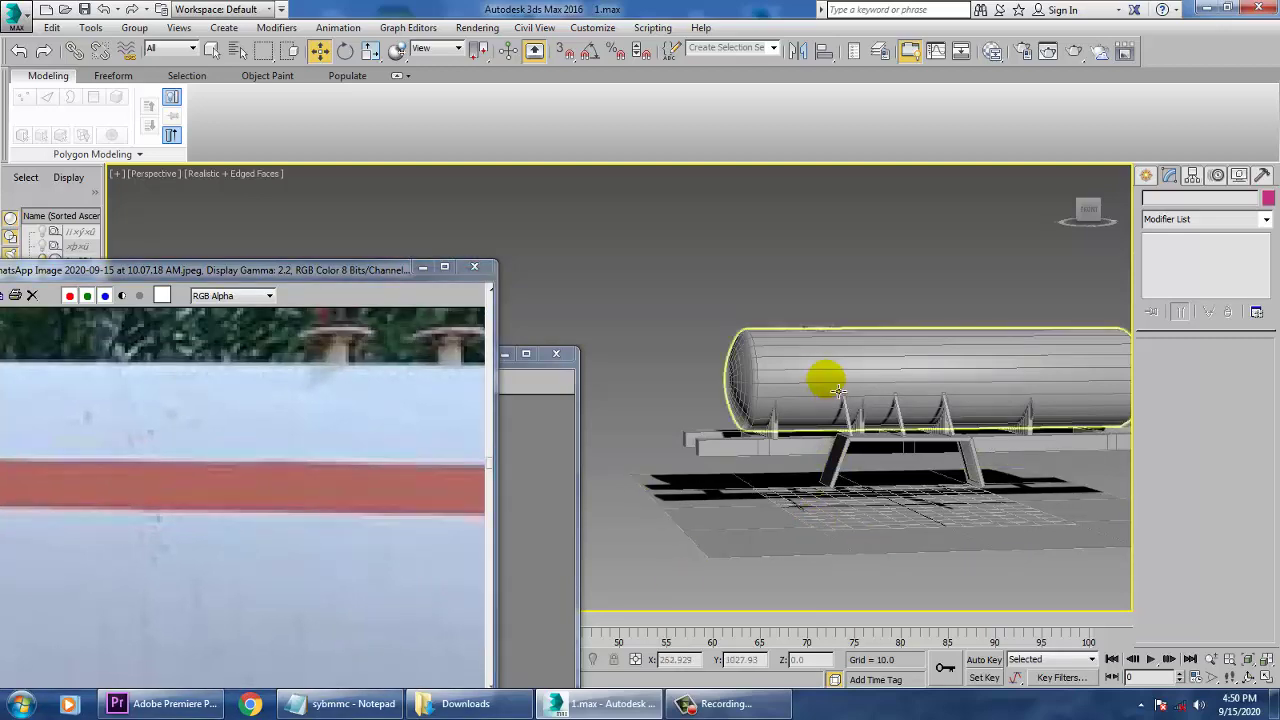
Inspect the tank model's top up close and select the small round cap at its rear end
{"action": "left_click", "coordinate": [789, 339]}
{"action": "key", "text": "z"}
{"action": "middle_click_drag", "start_coordinate": [795, 340], "coordinate": [1058, 458], "text": "alt"}
{"action": "scroll", "coordinate": [956, 450], "scroll_direction": "up", "scroll_amount": 5}
{"action": "left_click", "coordinate": [707, 427]}
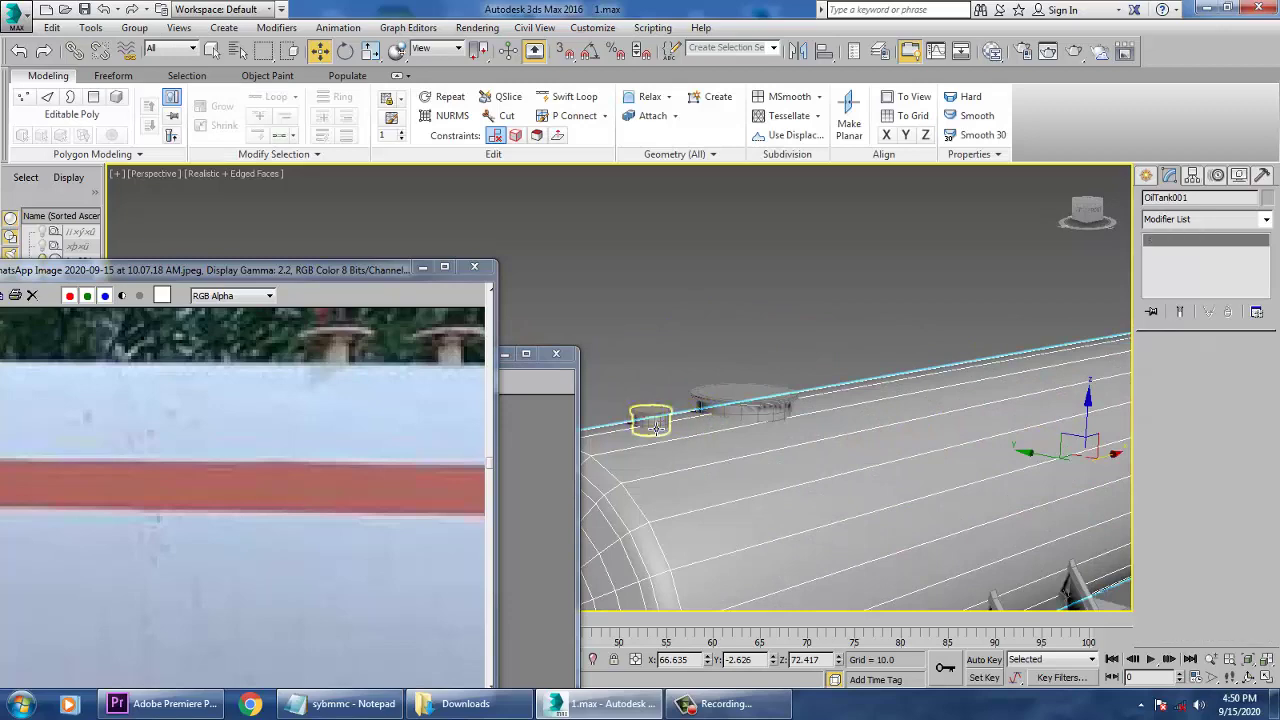
{"action": "scroll", "coordinate": [660, 420], "scroll_direction": "down", "scroll_amount": 5}
Compare the rear and front top fittings in the side reference photo to locate the pair near the cab
{"action": "middle_click_drag", "start_coordinate": [171, 466], "coordinate": [207, 495]}
{"action": "scroll", "coordinate": [200, 493], "scroll_direction": "down", "scroll_amount": 5}
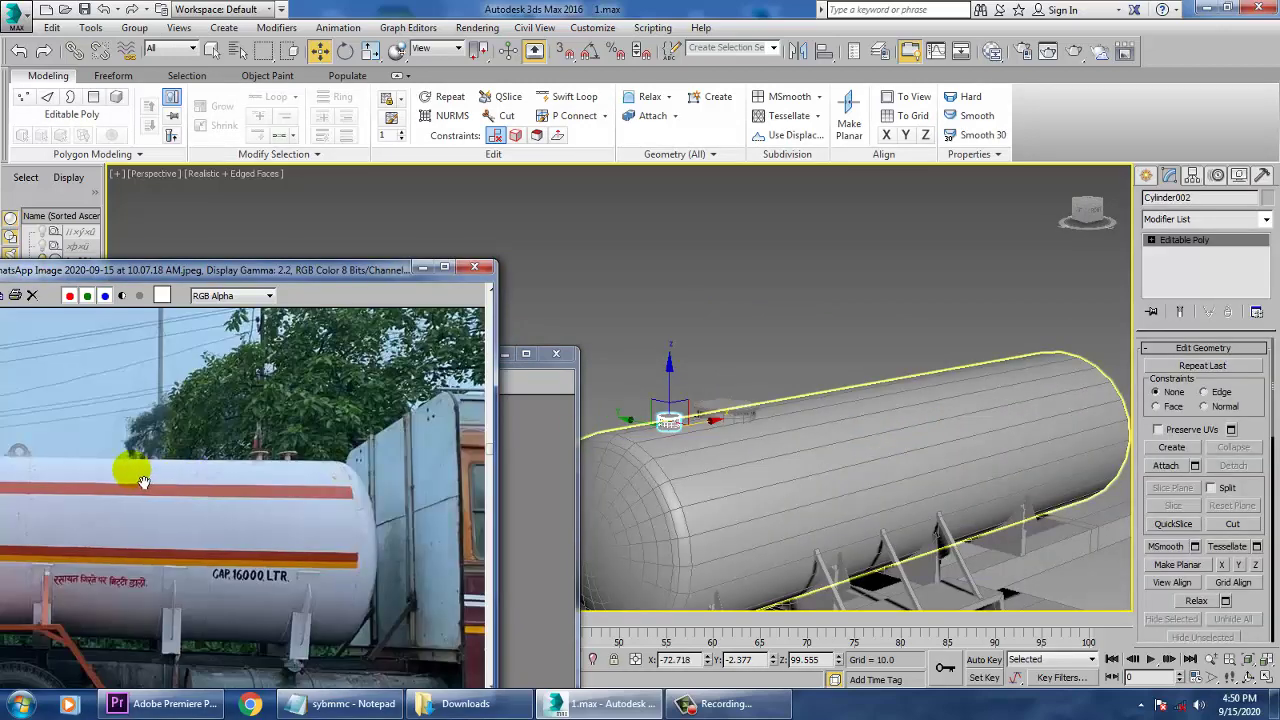
{"action": "scroll", "coordinate": [63, 480], "scroll_direction": "up", "scroll_amount": 2}
{"action": "left_click_drag", "start_coordinate": [135, 268], "coordinate": [530, 239]}
{"action": "middle_click_drag", "start_coordinate": [457, 415], "coordinate": [547, 475]}
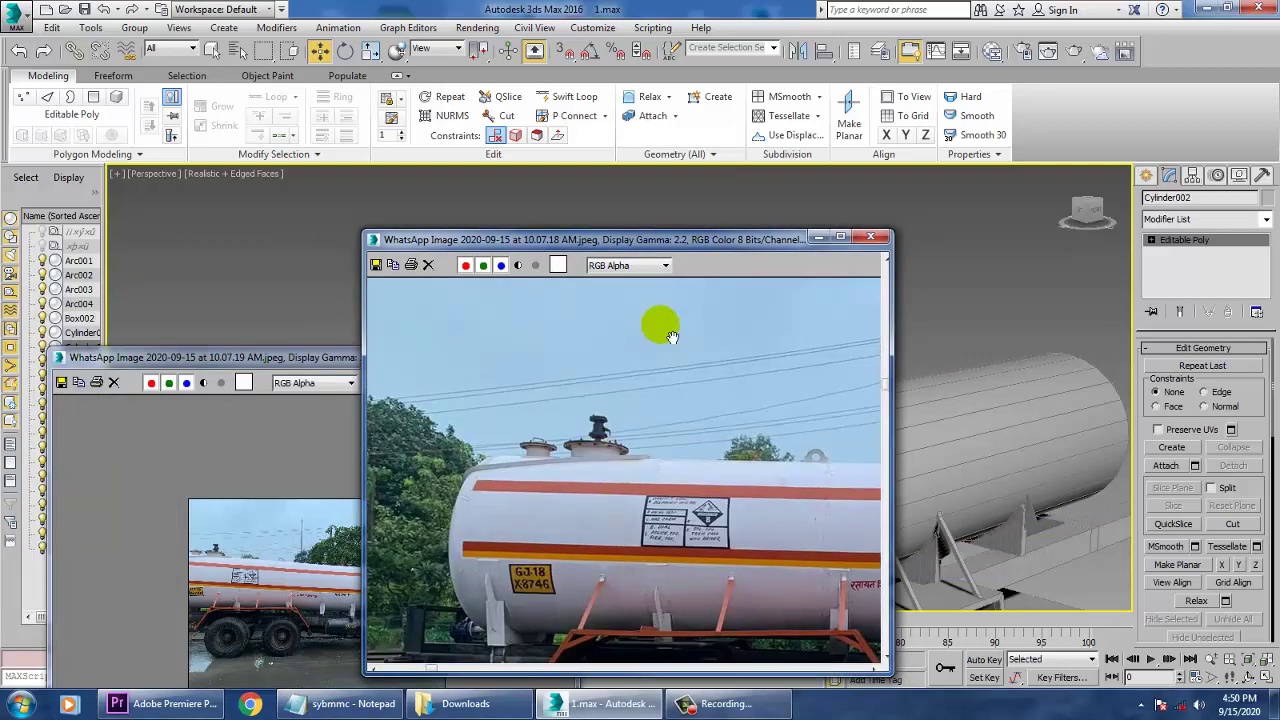
{"action": "middle_click_drag", "start_coordinate": [747, 438], "coordinate": [515, 420]}
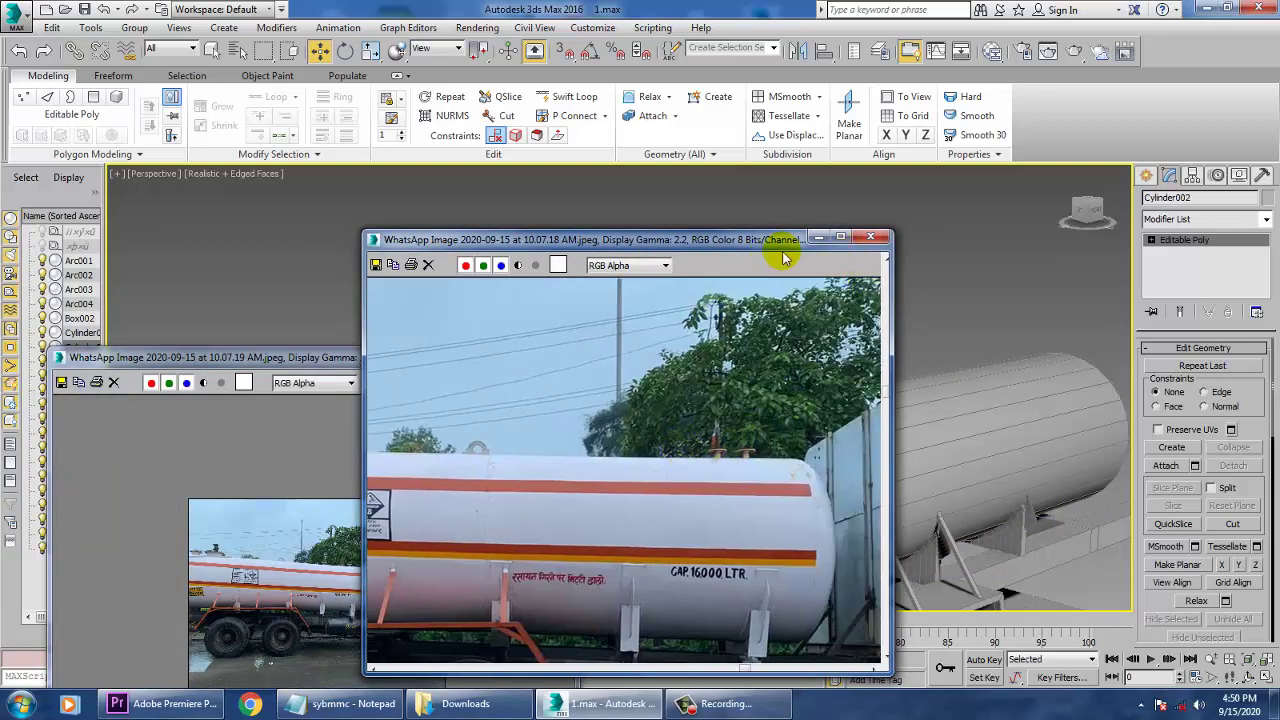
{"action": "left_click_drag", "start_coordinate": [786, 240], "coordinate": [356, 220]}
Draw a short cylinder with a radius of about 3.14 just beyond the tank's front end in the Top view
{"action": "left_click", "coordinate": [974, 407]}
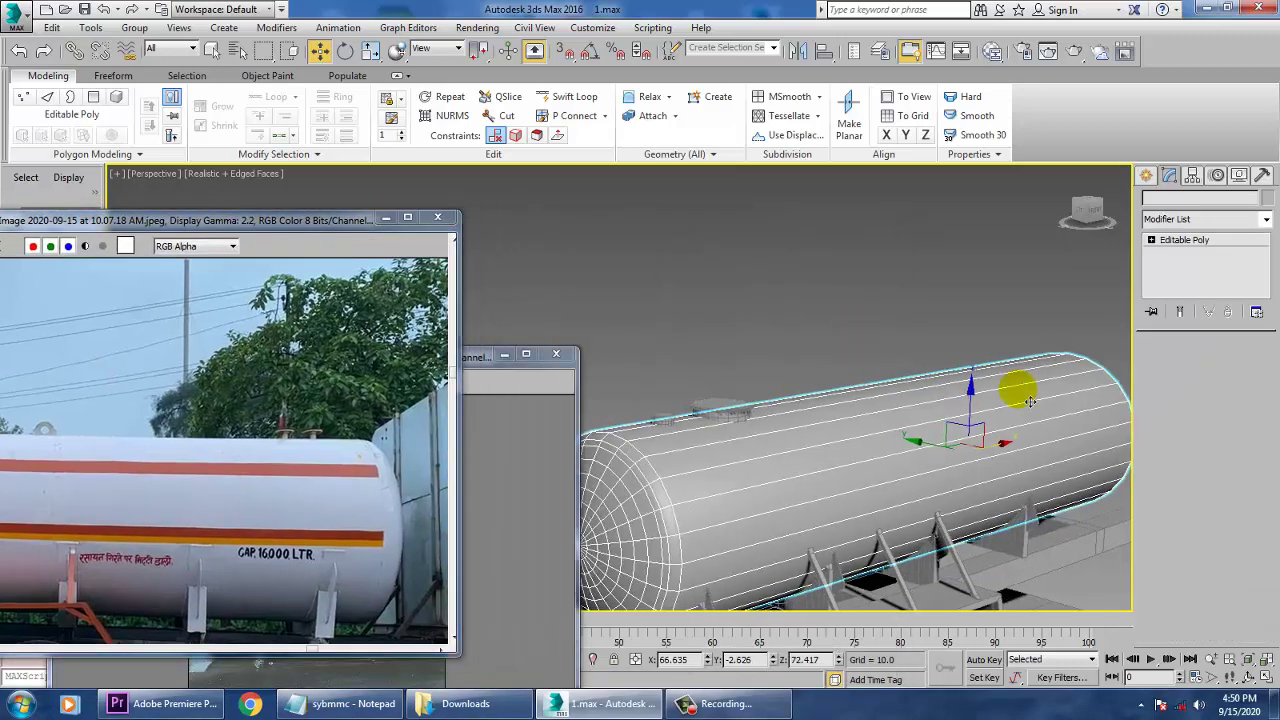
{"action": "middle_click_drag", "start_coordinate": [978, 377], "coordinate": [752, 398]}
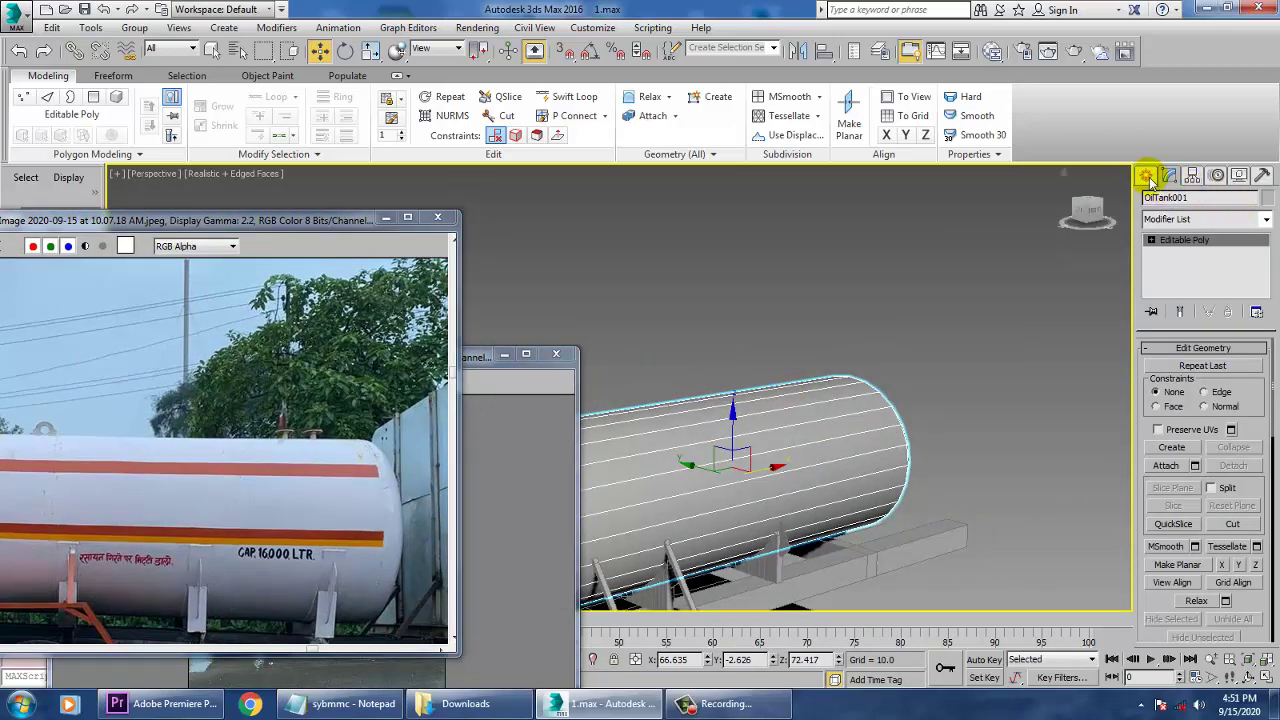
{"action": "left_click", "coordinate": [1147, 177]}
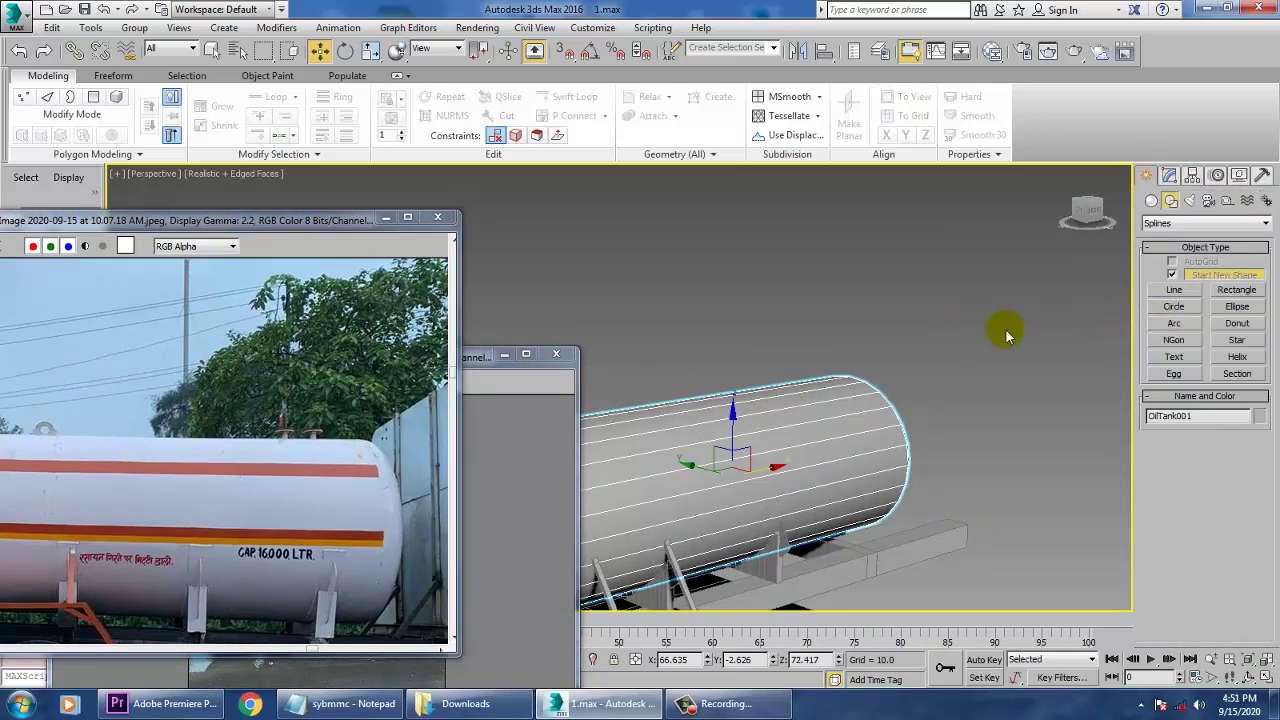
{"action": "left_click", "coordinate": [1151, 201]}
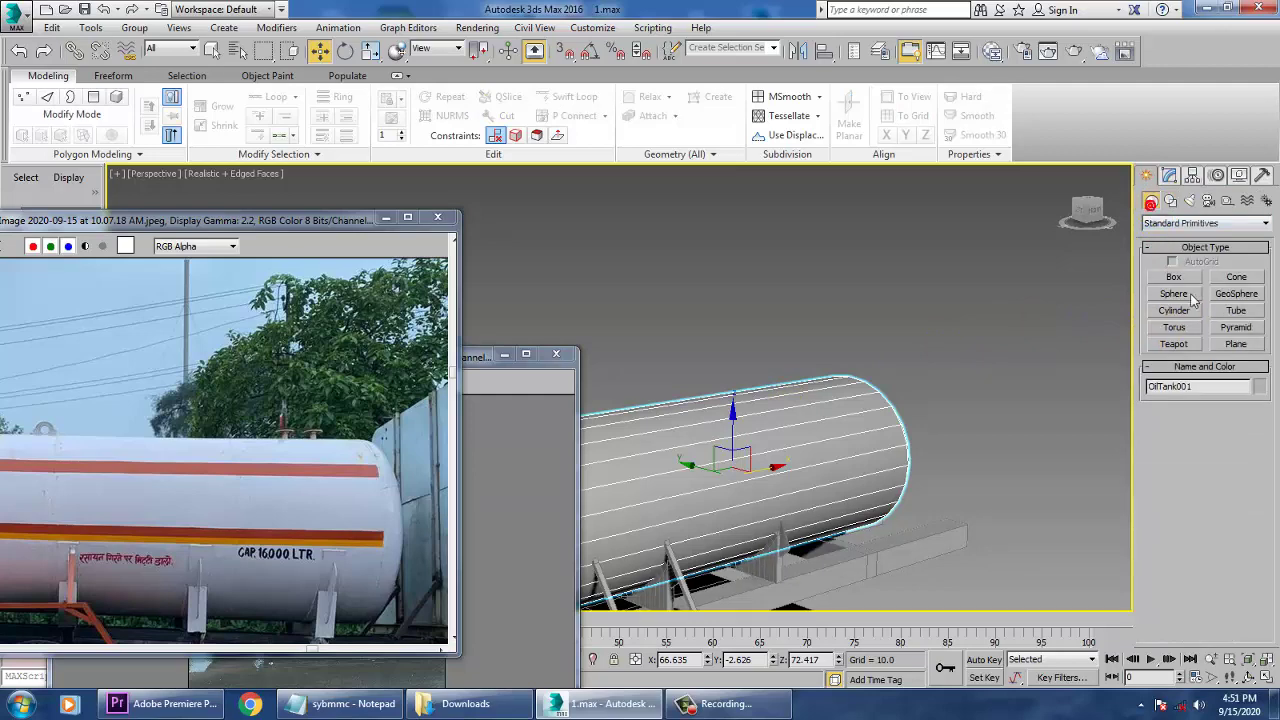
{"action": "left_click", "coordinate": [1181, 312]}
{"action": "key", "text": "alt+w"}
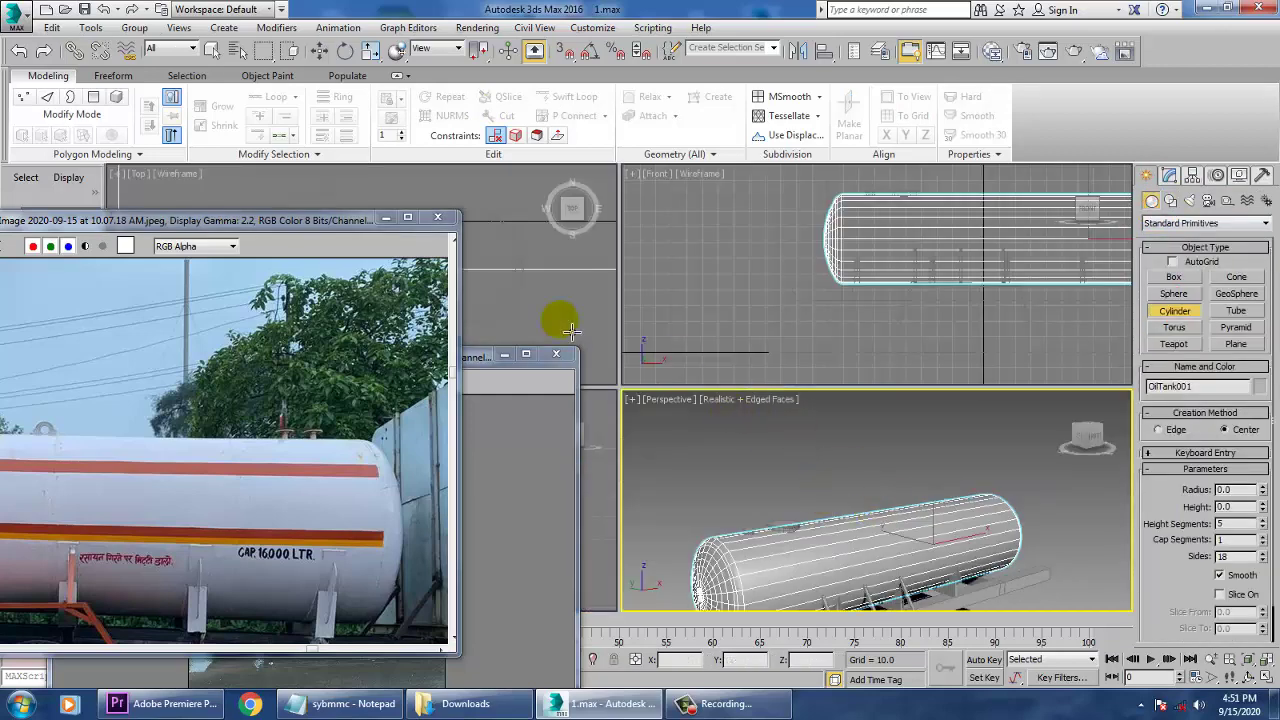
{"action": "middle_click", "coordinate": [571, 332]}
{"action": "key", "text": "alt+w"}
{"action": "scroll", "coordinate": [679, 335], "scroll_direction": "down", "scroll_amount": 8}
{"action": "middle_click_drag", "start_coordinate": [970, 391], "coordinate": [745, 420]}
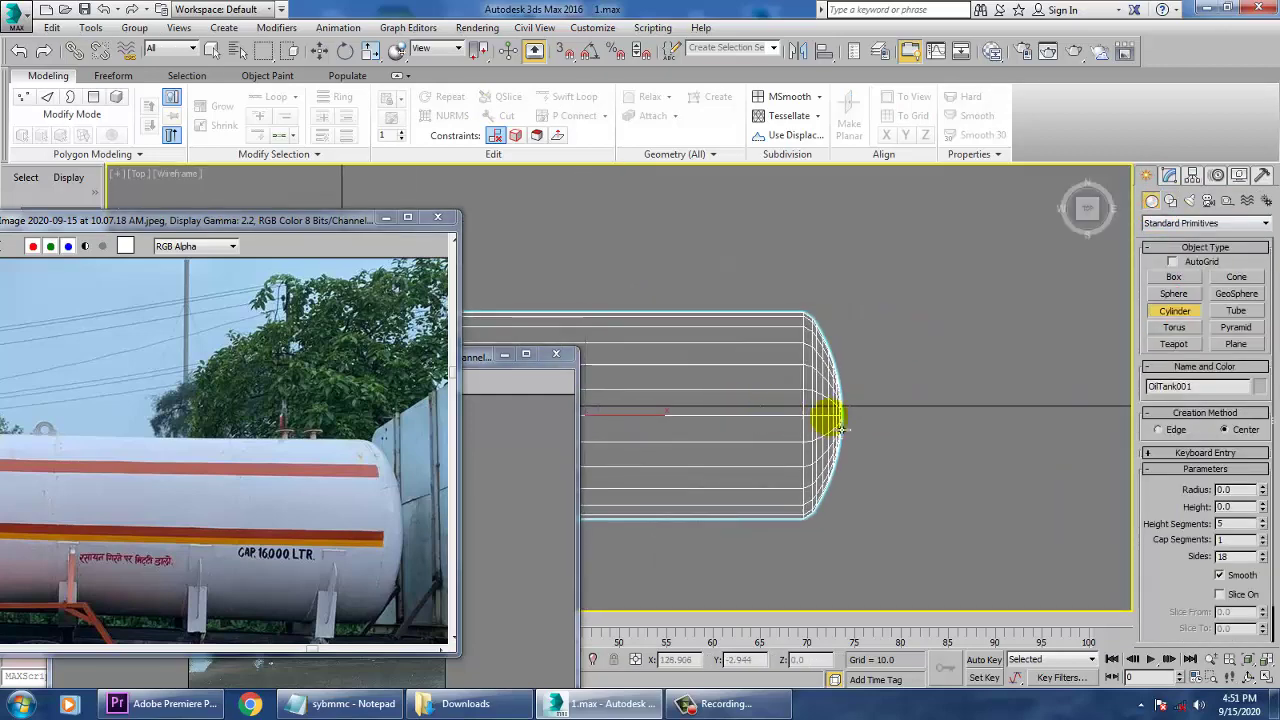
{"action": "left_click_drag", "start_coordinate": [878, 422], "coordinate": [884, 425]}
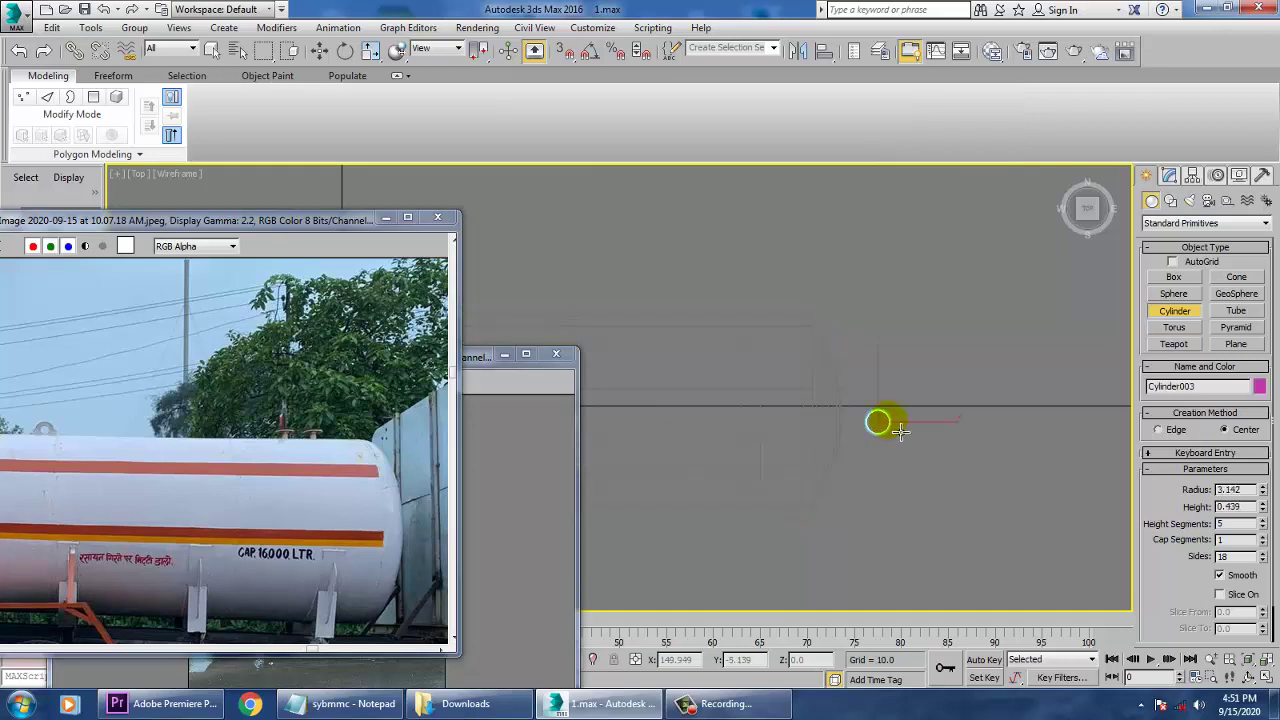
{"action": "left_click", "coordinate": [901, 432]}
Raise the new cylinder onto the tank's top at the front end, Z 100.727, and shift it 2.921 along Y
{"action": "key", "text": "w"}
{"action": "key", "text": "alt+w"}
{"action": "middle_click", "coordinate": [945, 485]}
{"action": "key", "text": "z"}
{"action": "key", "text": "alt+w"}
{"action": "scroll", "coordinate": [922, 483], "scroll_direction": "down", "scroll_amount": 10}
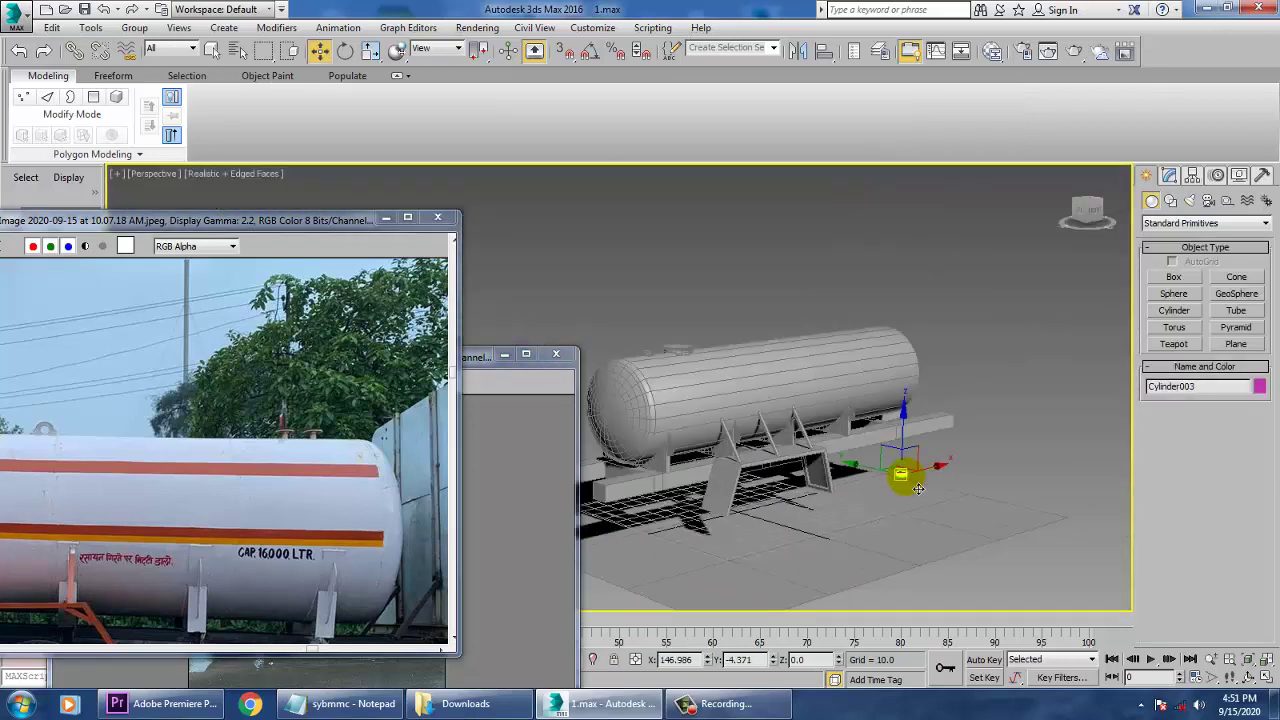
{"action": "left_click_drag", "start_coordinate": [913, 431], "coordinate": [843, 349]}
{"action": "key", "text": "z"}
{"action": "scroll", "coordinate": [836, 360], "scroll_direction": "down", "scroll_amount": 4}
{"action": "middle_click_drag", "start_coordinate": [901, 424], "coordinate": [891, 419], "text": "alt"}
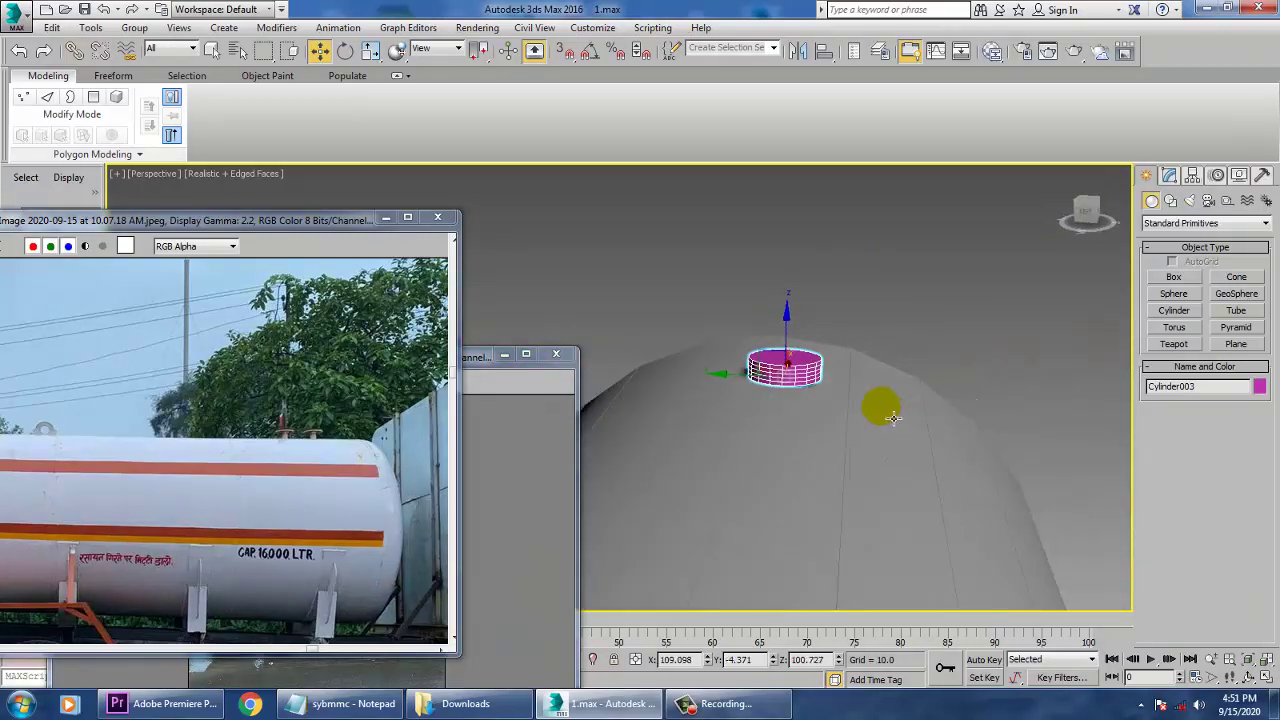
{"action": "left_click_drag", "start_coordinate": [748, 383], "coordinate": [714, 387]}
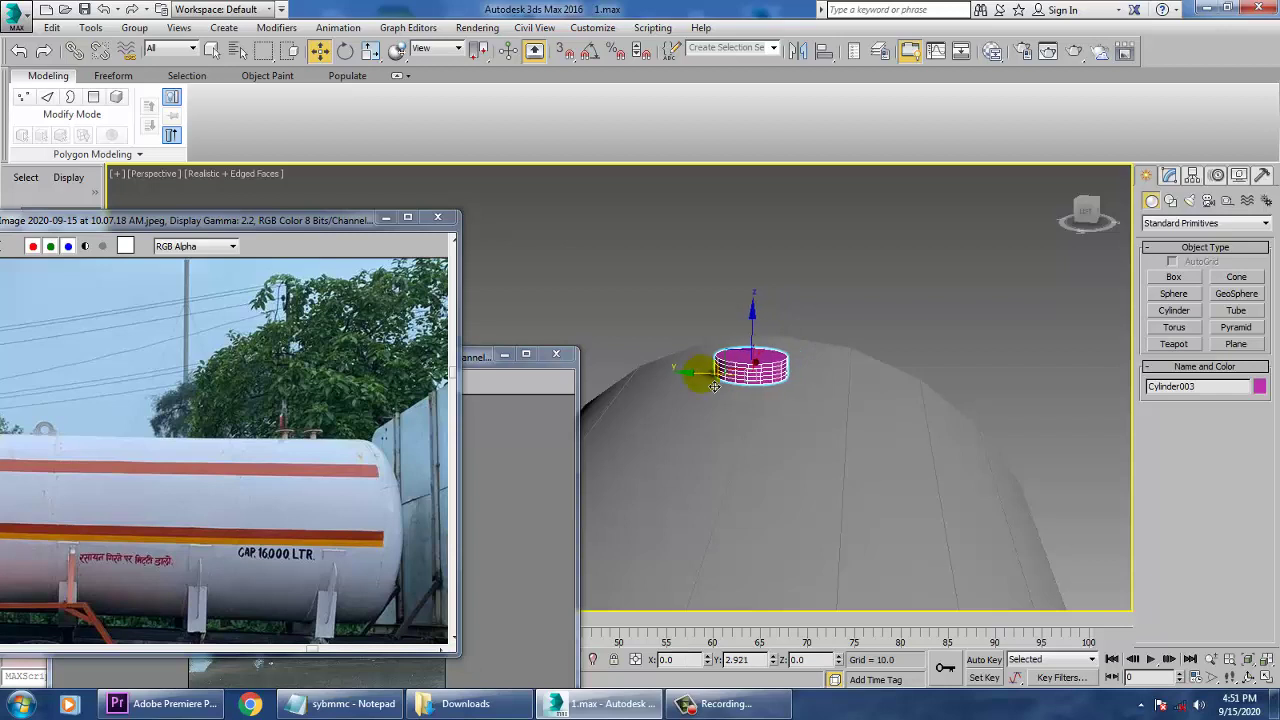
Move the cylinder along X in the Top view to X -53.387, near the existing caps at the tank's rear
{"action": "key", "text": "alt+w"}
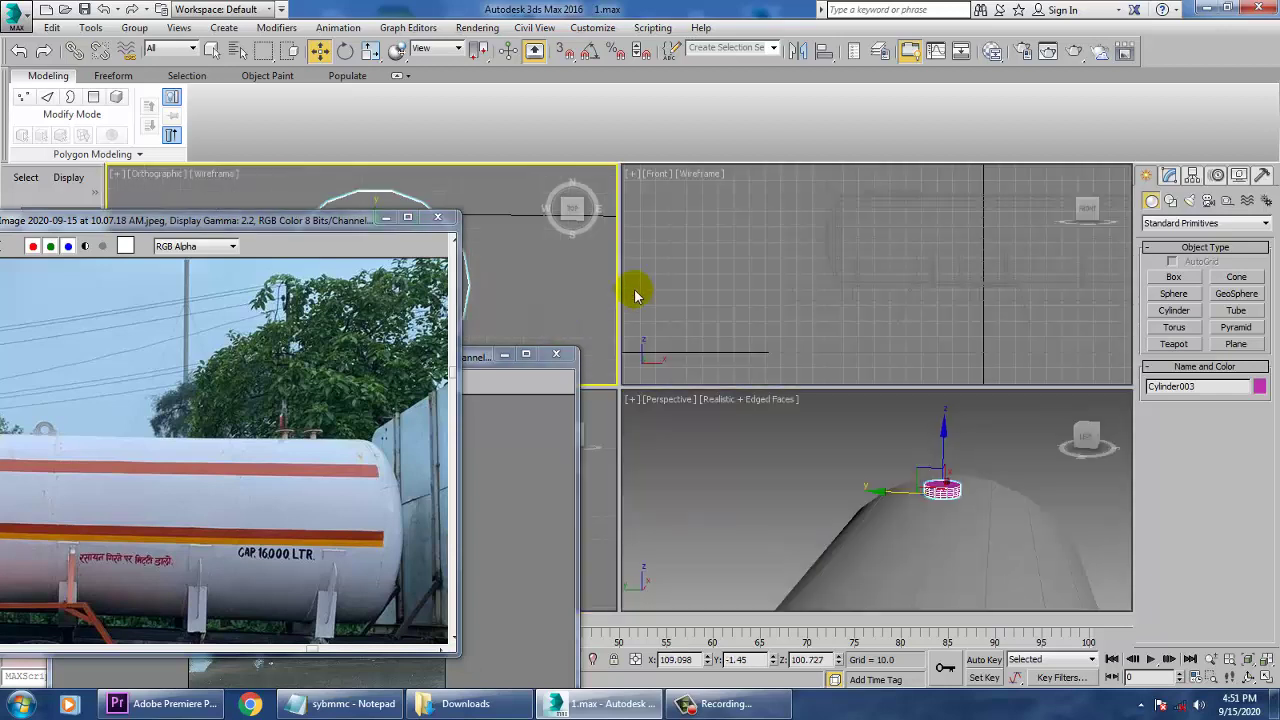
{"action": "right_click", "coordinate": [630, 296]}
{"action": "right_click", "coordinate": [573, 298]}
{"action": "key", "text": "alt+w"}
{"action": "middle_click_drag", "start_coordinate": [692, 342], "coordinate": [1009, 424]}
{"action": "scroll", "coordinate": [828, 336], "scroll_direction": "down", "scroll_amount": 10}
{"action": "scroll", "coordinate": [922, 358], "scroll_direction": "down", "scroll_amount": 4}
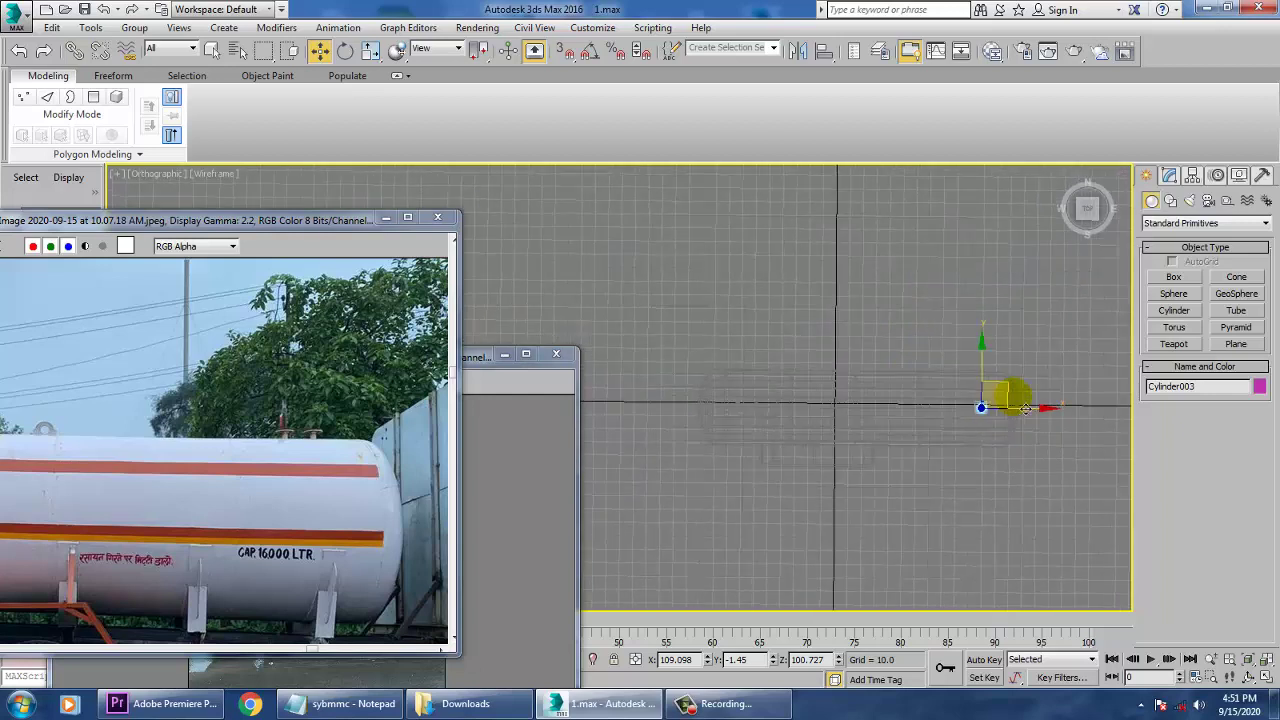
{"action": "left_click_drag", "start_coordinate": [1046, 414], "coordinate": [828, 406]}
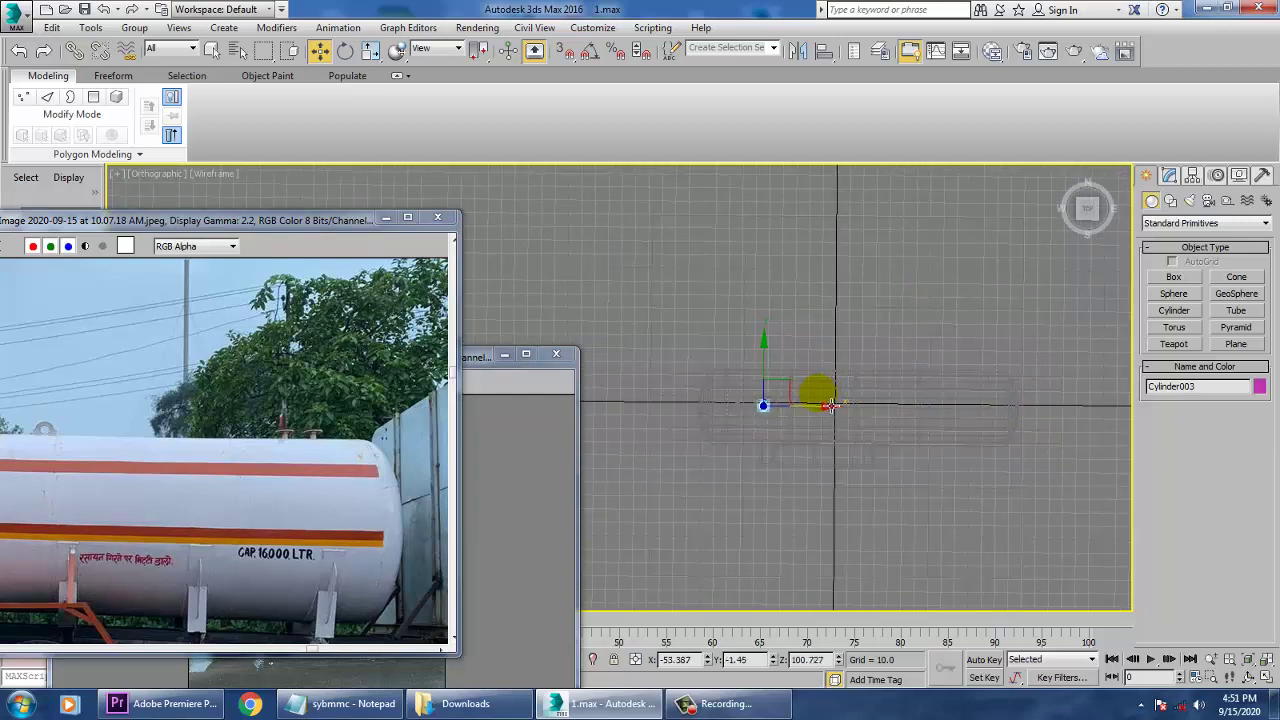
Align the cylinder with the tank's centre beside the rear caps, at X -50.34 and Y -2.623
{"action": "scroll", "coordinate": [768, 408], "scroll_direction": "up", "scroll_amount": 10}
{"action": "middle_click_drag", "start_coordinate": [771, 426], "coordinate": [831, 432]}
{"action": "scroll", "coordinate": [839, 434], "scroll_direction": "down", "scroll_amount": 4}
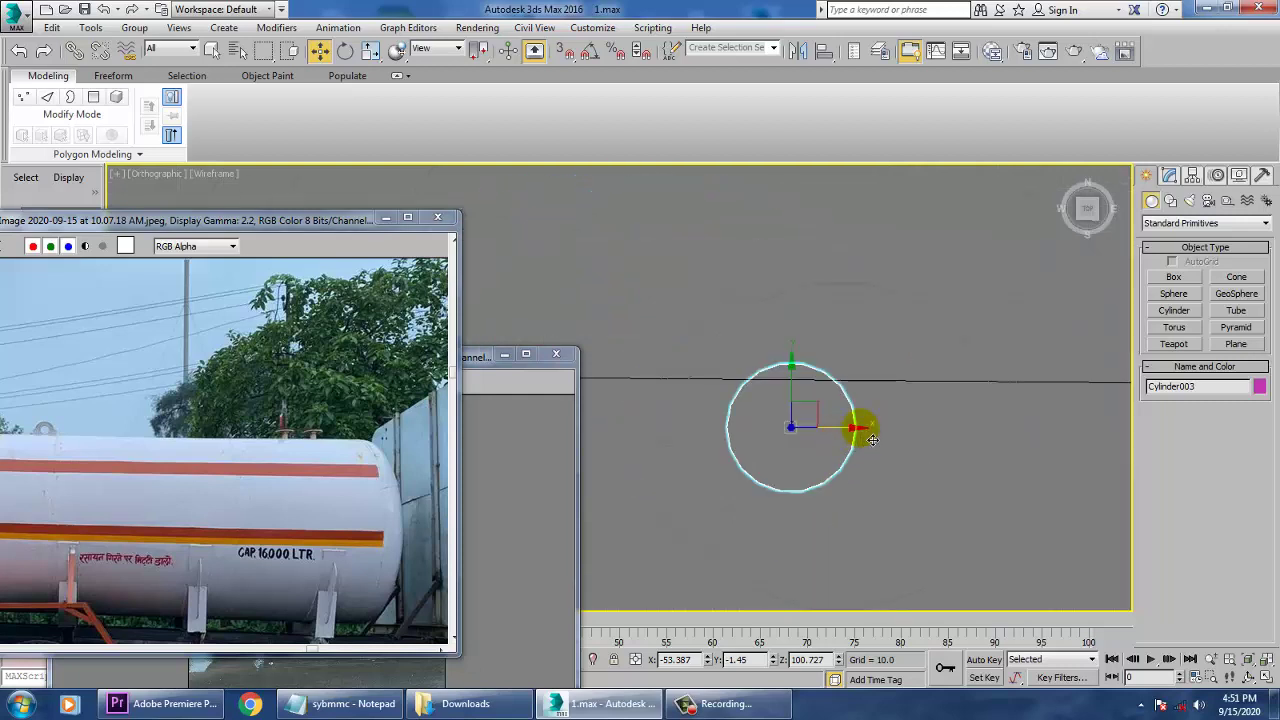
{"action": "left_click_drag", "start_coordinate": [872, 440], "coordinate": [914, 457]}
{"action": "scroll", "coordinate": [914, 460], "scroll_direction": "down", "scroll_amount": 4}
{"action": "scroll", "coordinate": [832, 478], "scroll_direction": "down", "scroll_amount": 1}
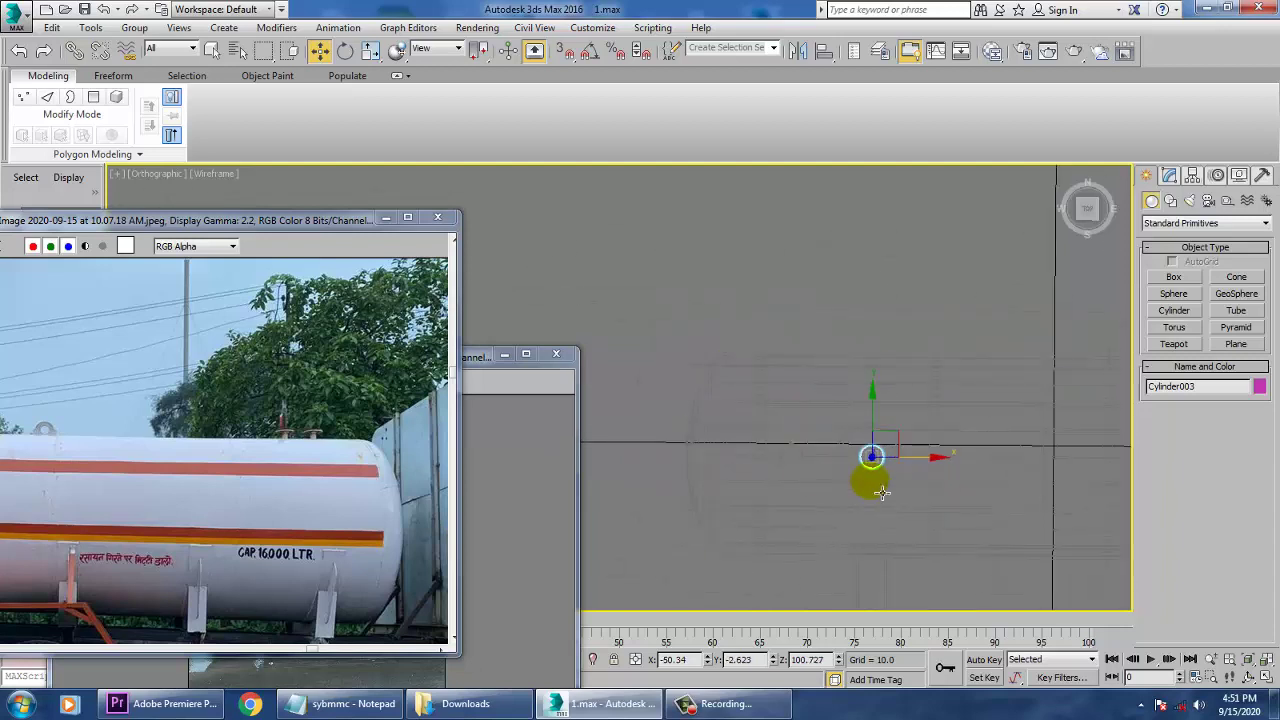
Move the cylinder along X back to the tank's front end, at X 111.554
{"action": "middle_click_drag", "start_coordinate": [880, 492], "coordinate": [676, 470], "text": "alt"}
{"action": "left_click_drag", "start_coordinate": [705, 468], "coordinate": [992, 485]}
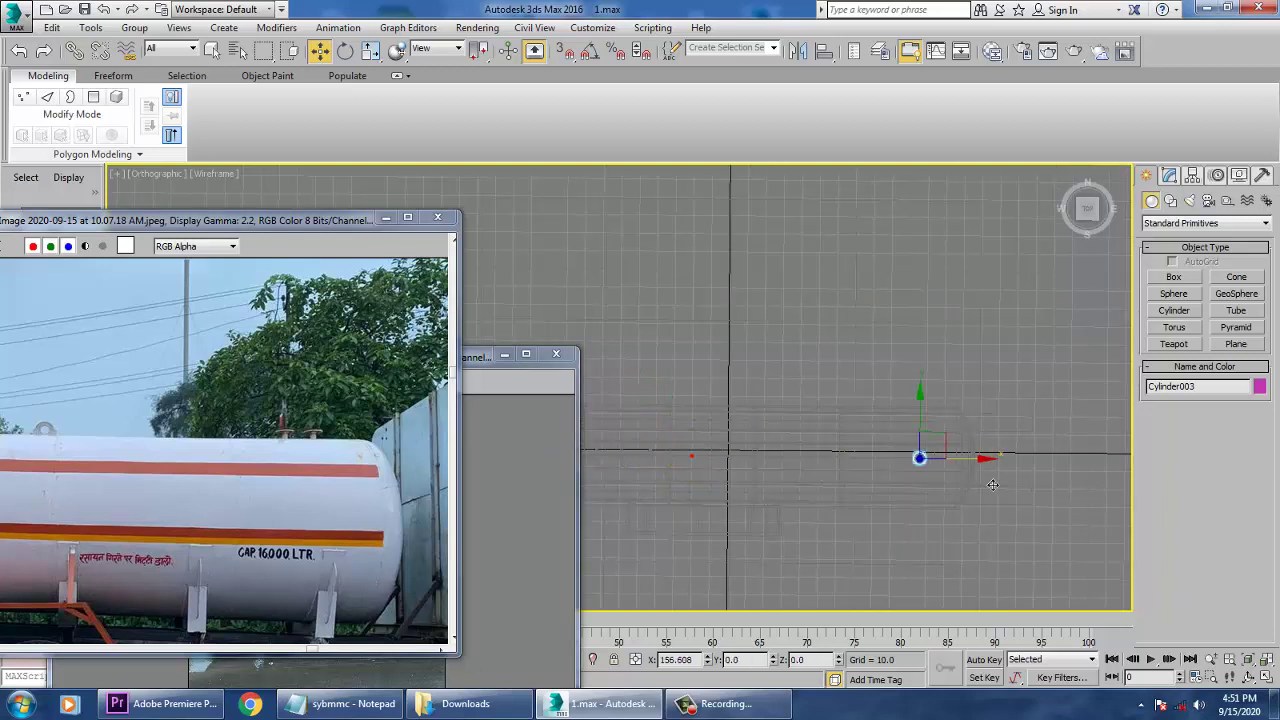
{"action": "key", "text": "alt+w"}
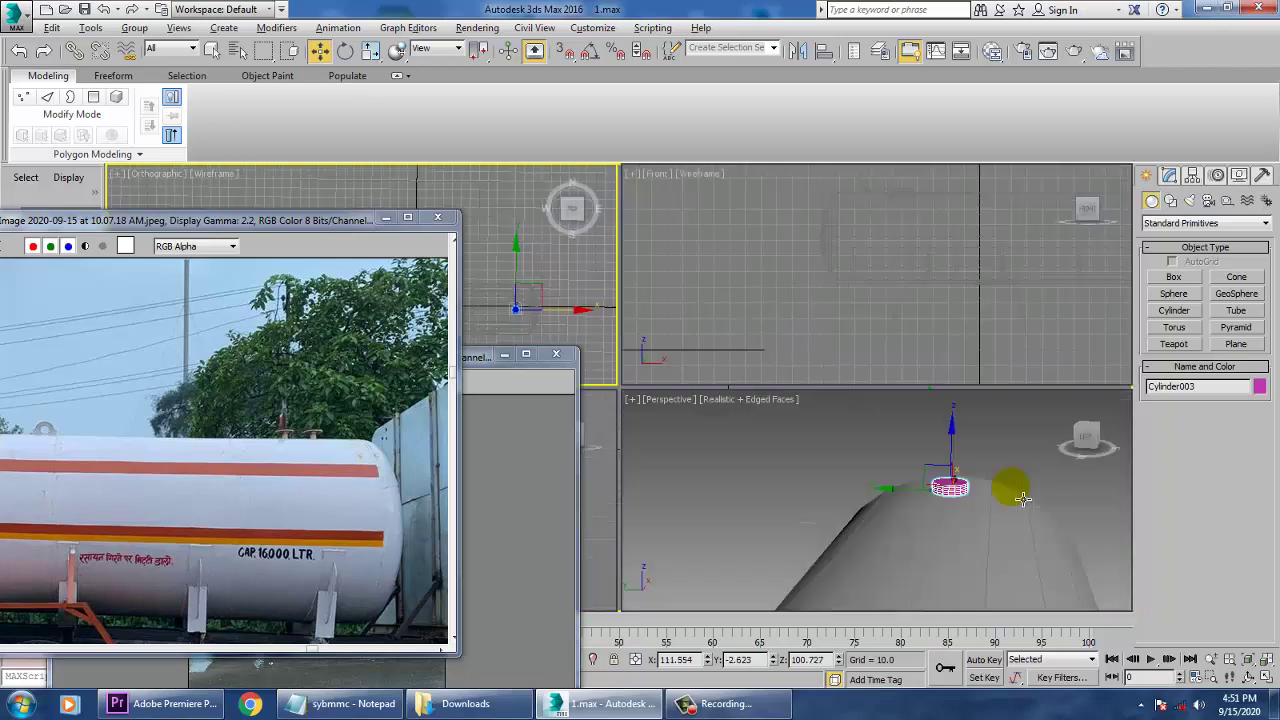
{"action": "middle_click", "coordinate": [1020, 499]}
{"action": "key", "text": "alt+w"}
Raise the cylinder along Z above the tank's top surface
{"action": "key", "text": "z"}
{"action": "middle_click_drag", "start_coordinate": [1012, 496], "coordinate": [920, 485], "text": "alt"}
{"action": "scroll", "coordinate": [930, 482], "scroll_direction": "down", "scroll_amount": 5}
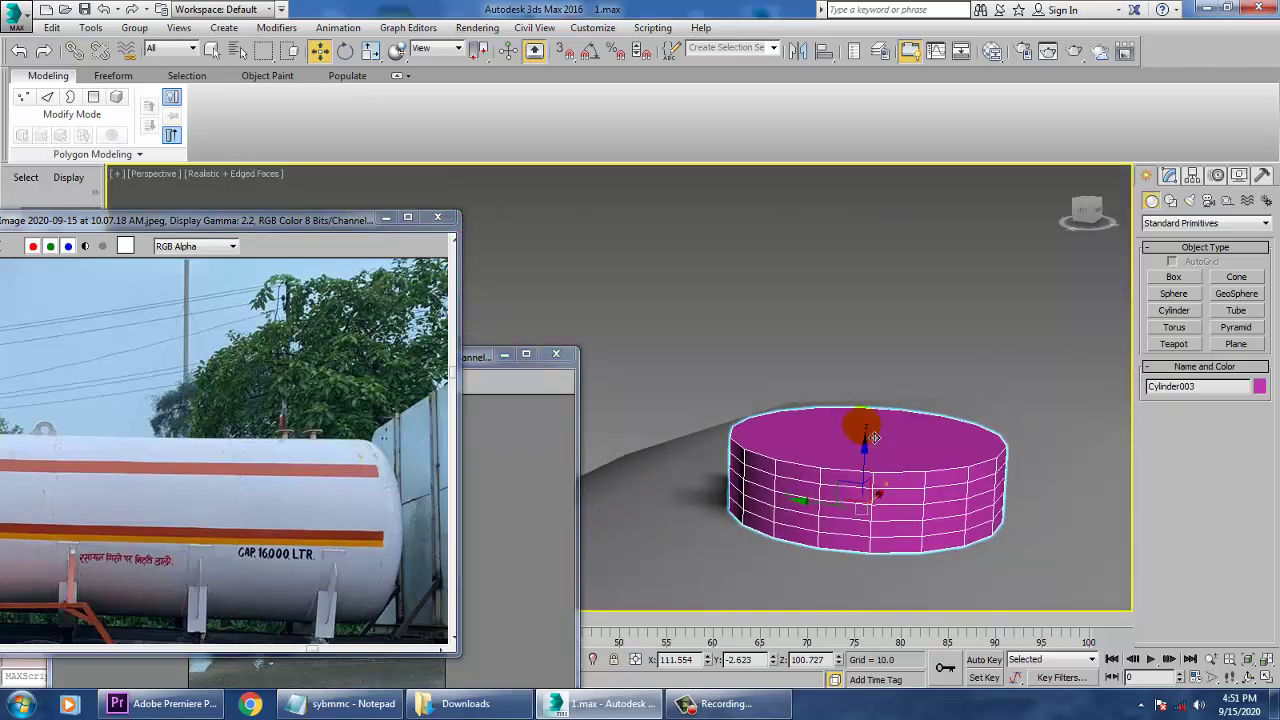
{"action": "left_click_drag", "start_coordinate": [876, 467], "coordinate": [872, 415]}
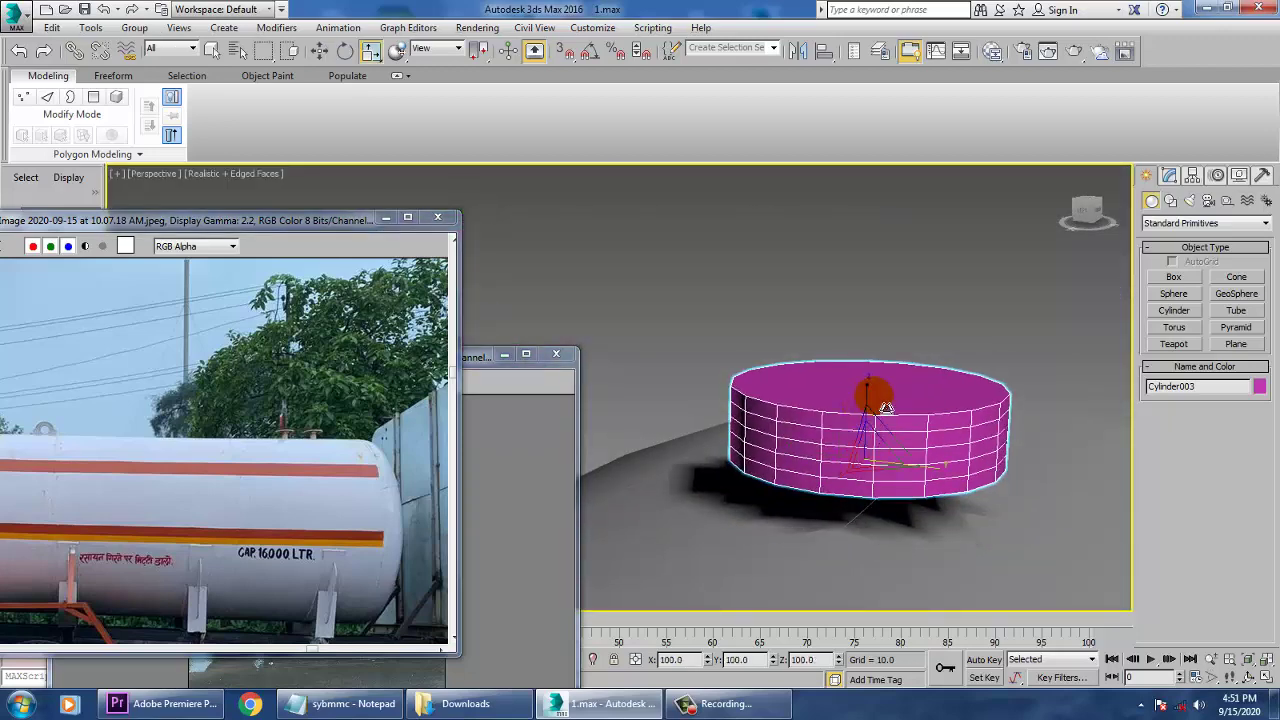
Reduce the cylinder's height segments to 1 and scale it down along Z into a thin disc
{"action": "left_click", "coordinate": [1169, 175]}
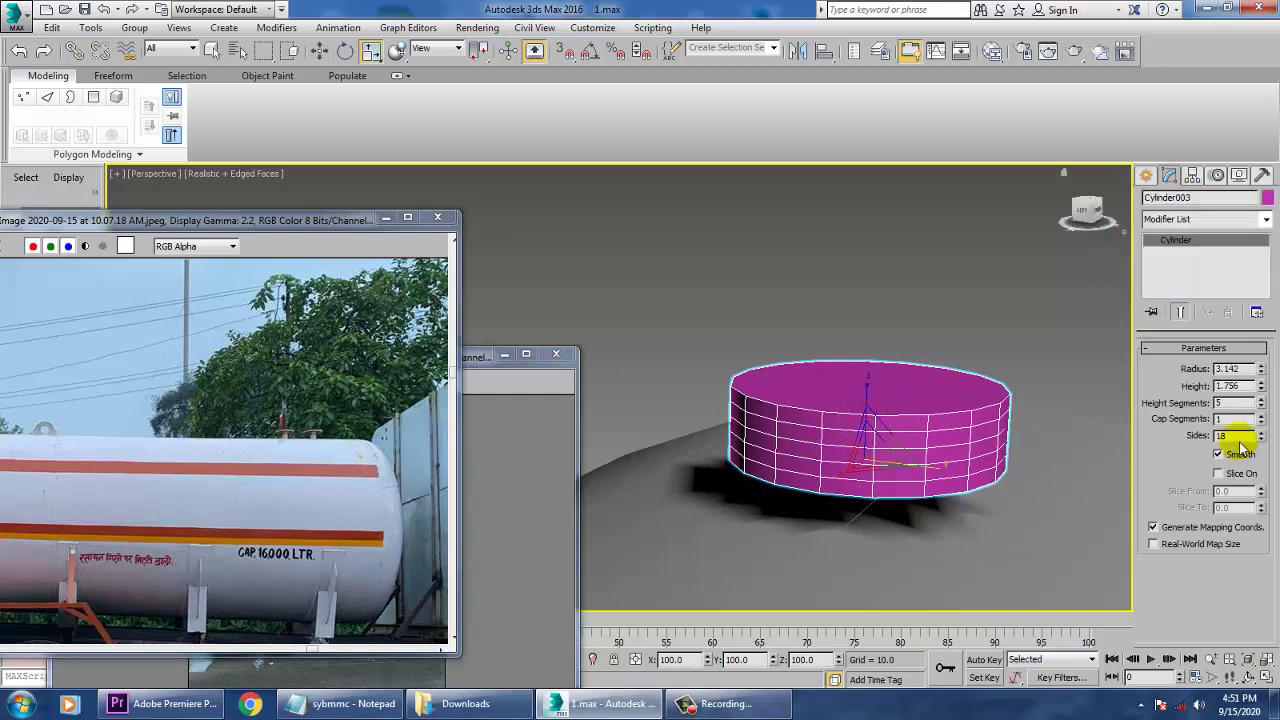
{"action": "left_click_drag", "start_coordinate": [1260, 407], "coordinate": [1274, 420]}
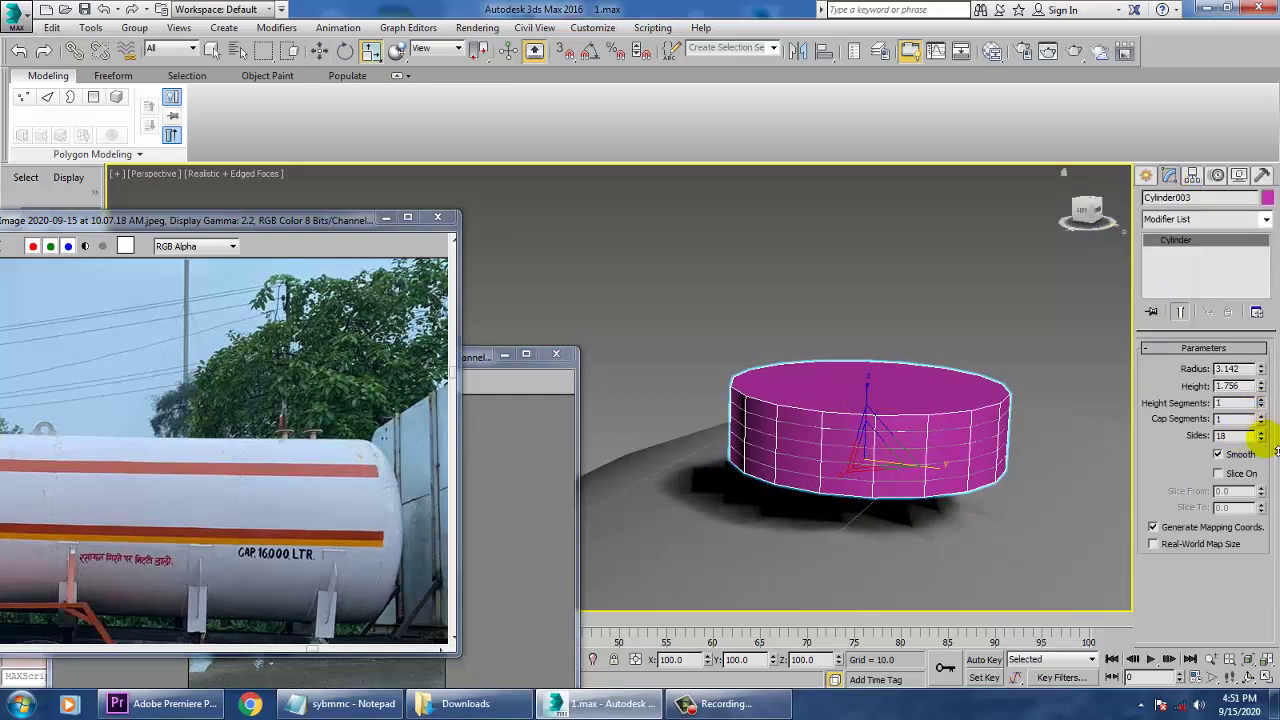
{"action": "left_click", "coordinate": [872, 403]}
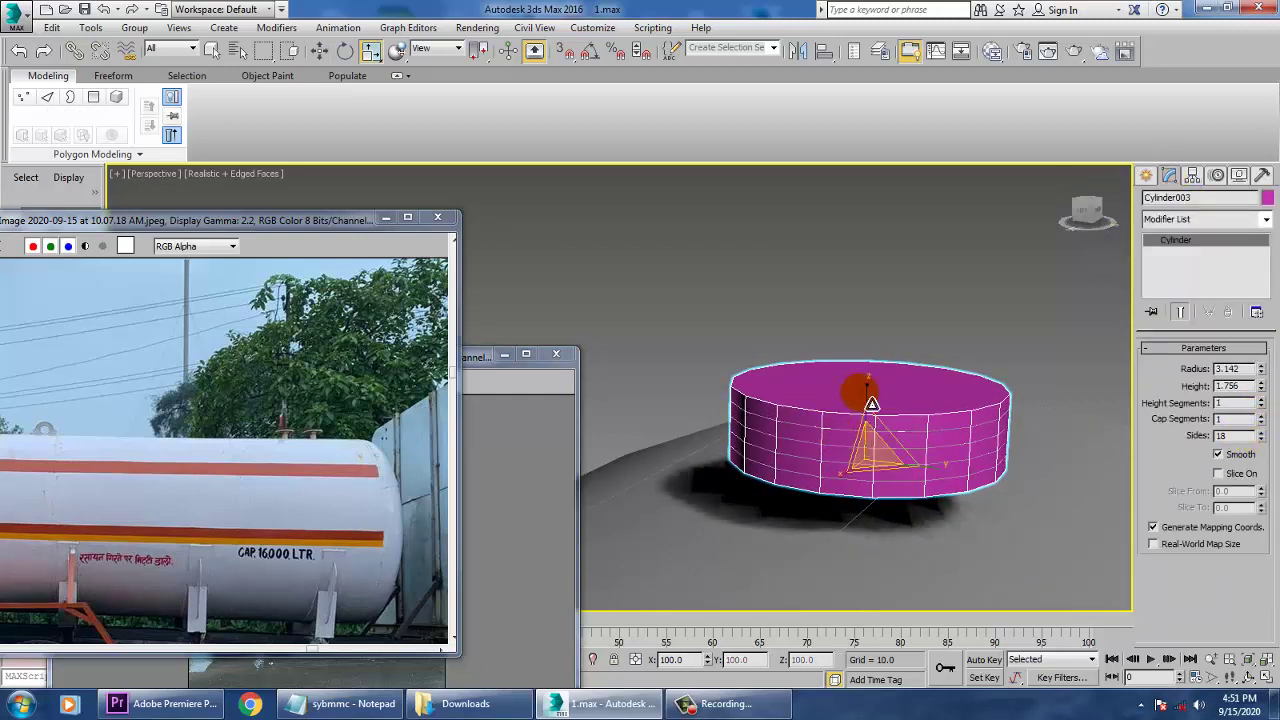
{"action": "left_click", "coordinate": [370, 56]}
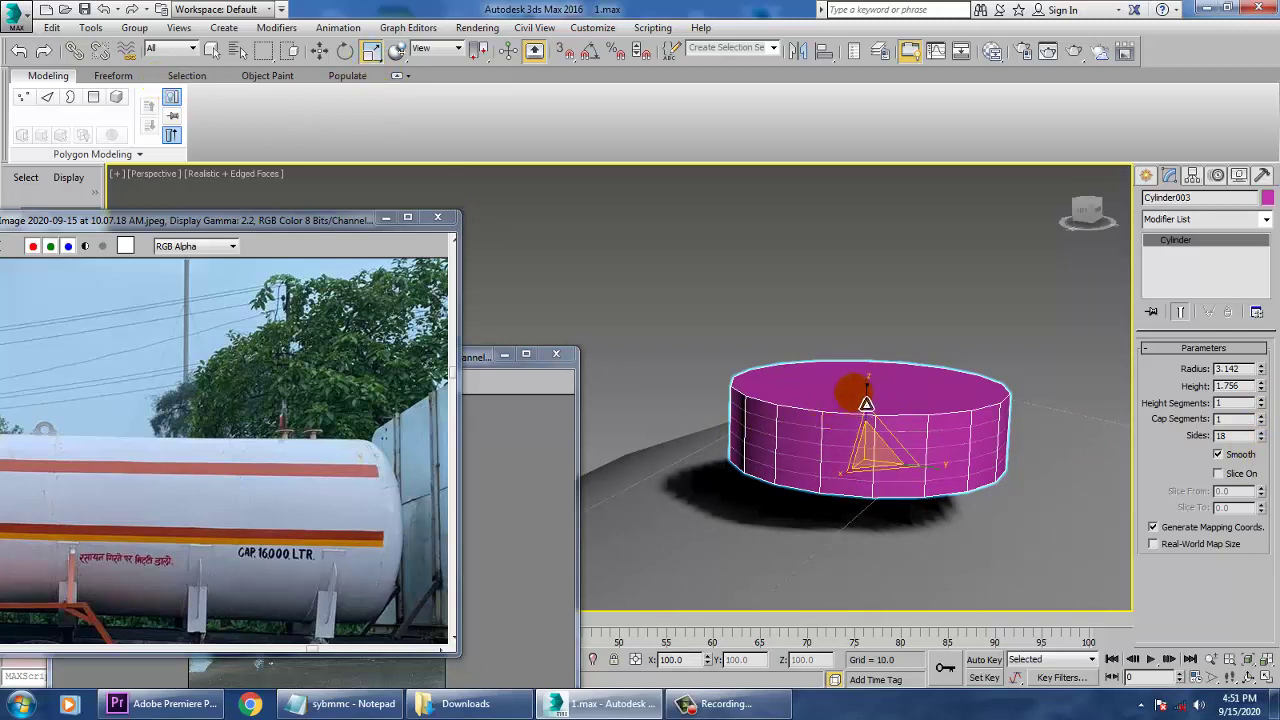
{"action": "left_click_drag", "start_coordinate": [878, 403], "coordinate": [878, 560]}
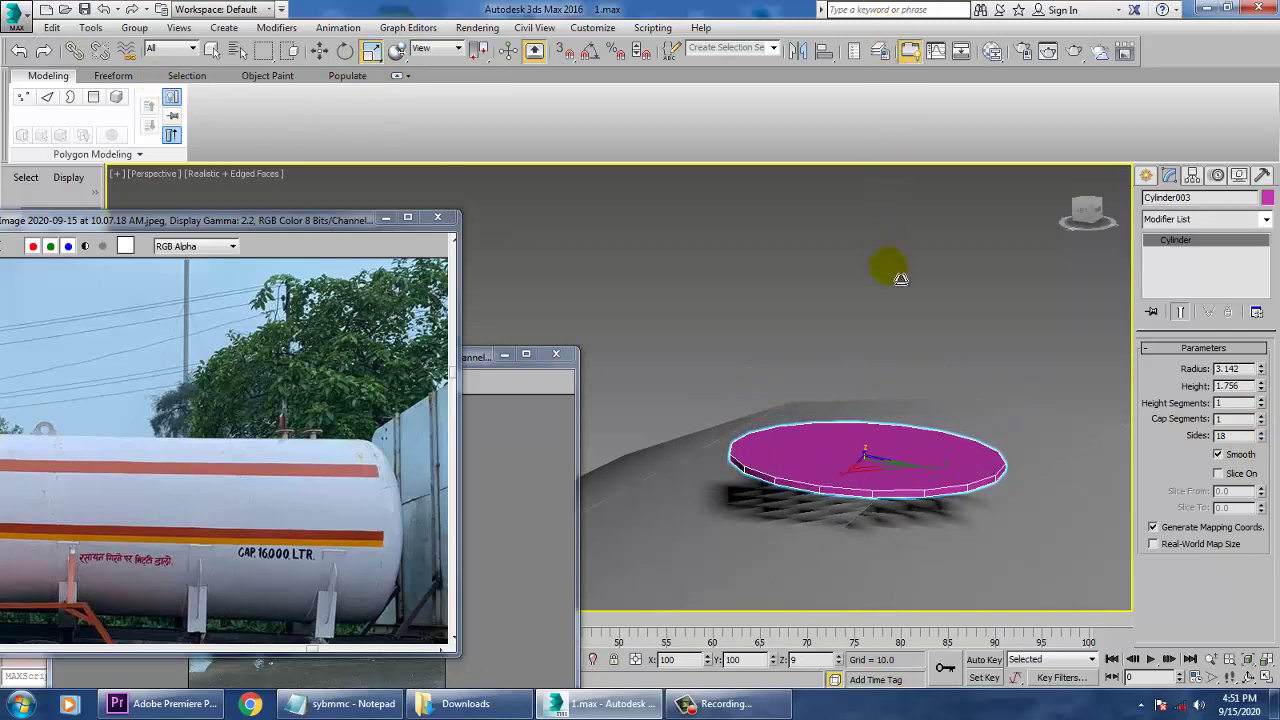
{"action": "mouse_move", "coordinate": [880, 488]}
{"action": "left_mouse_down"}
{"action": "mouse_move", "coordinate": [883, 476]}
{"action": "mouse_move", "coordinate": [872, 490]}
{"action": "mouse_move", "coordinate": [898, 500]}
{"action": "left_mouse_up"}
{"action": "mouse_move", "coordinate": [885, 434]}
{"action": "left_mouse_down"}
{"action": "mouse_move", "coordinate": [858, 430]}
{"action": "mouse_move", "coordinate": [858, 402]}
{"action": "mouse_move", "coordinate": [901, 422]}
{"action": "left_mouse_up"}
{"action": "middle_click_drag", "start_coordinate": [901, 422], "coordinate": [923, 376], "text": "alt"}
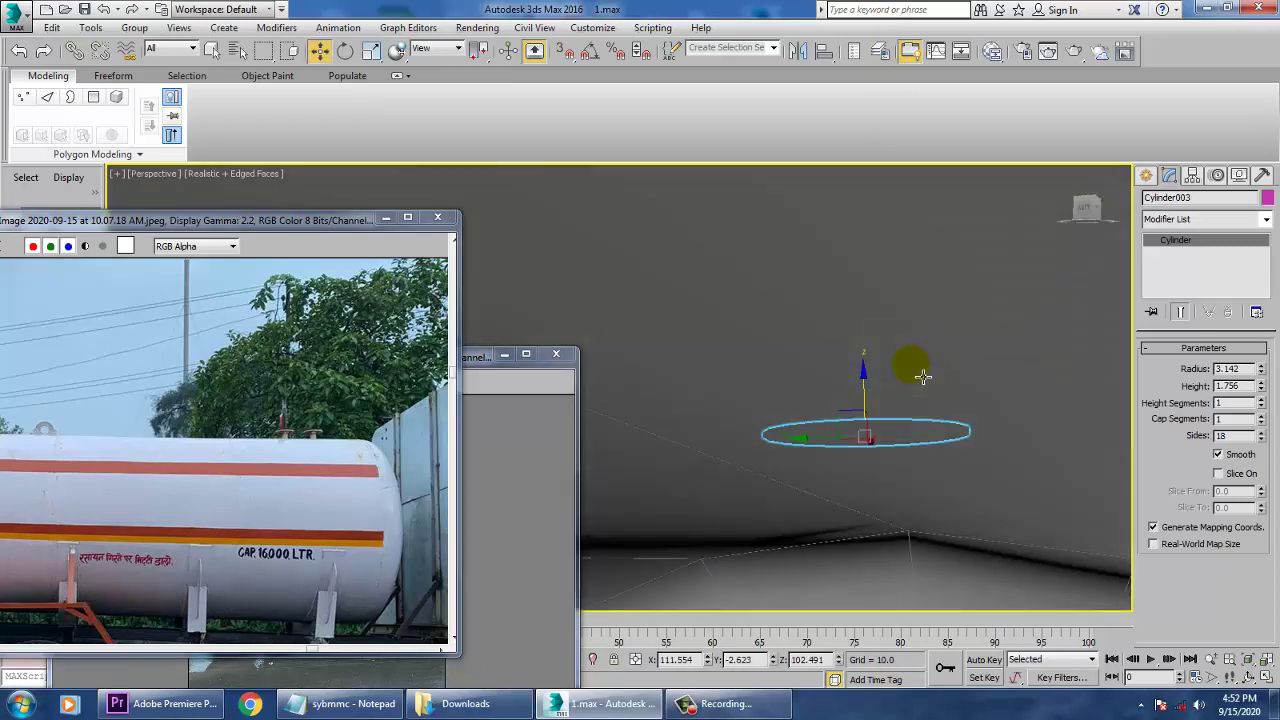
Convert the thin disc to an Editable Poly and select its bottom polygon
{"action": "right_click", "coordinate": [890, 434]}
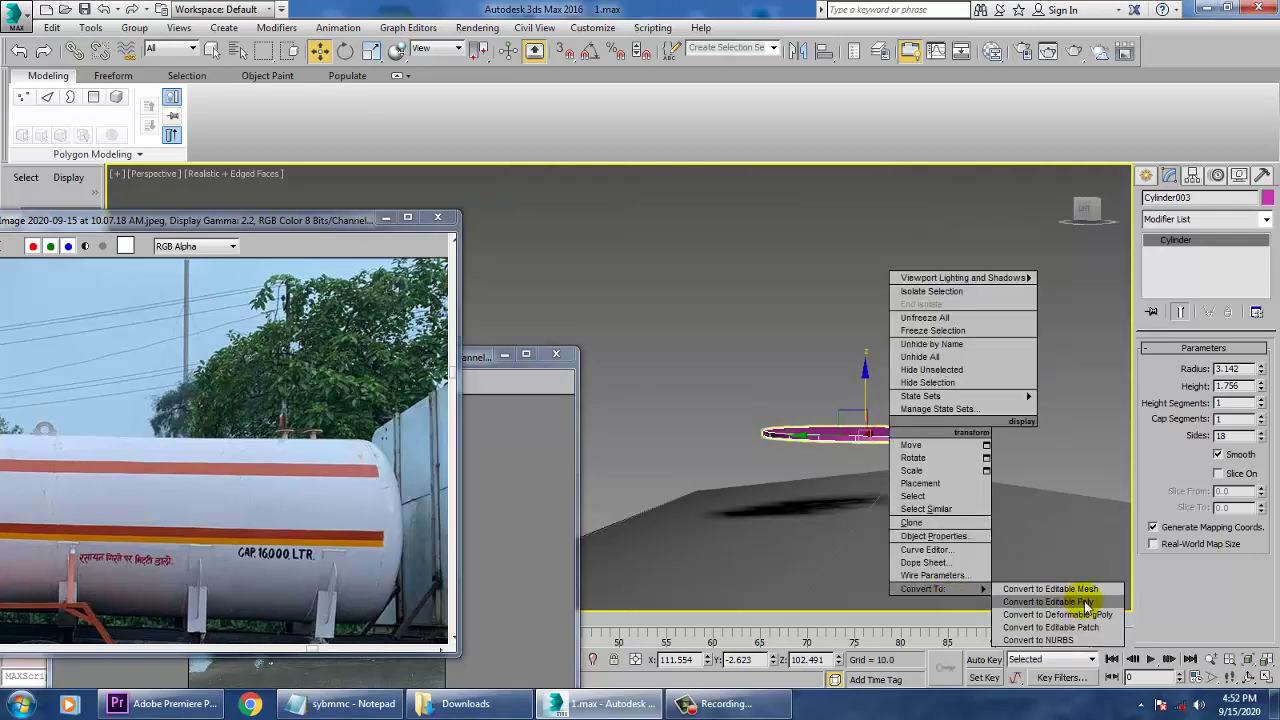
{"action": "left_click", "coordinate": [1050, 594]}
{"action": "key", "text": "4"}
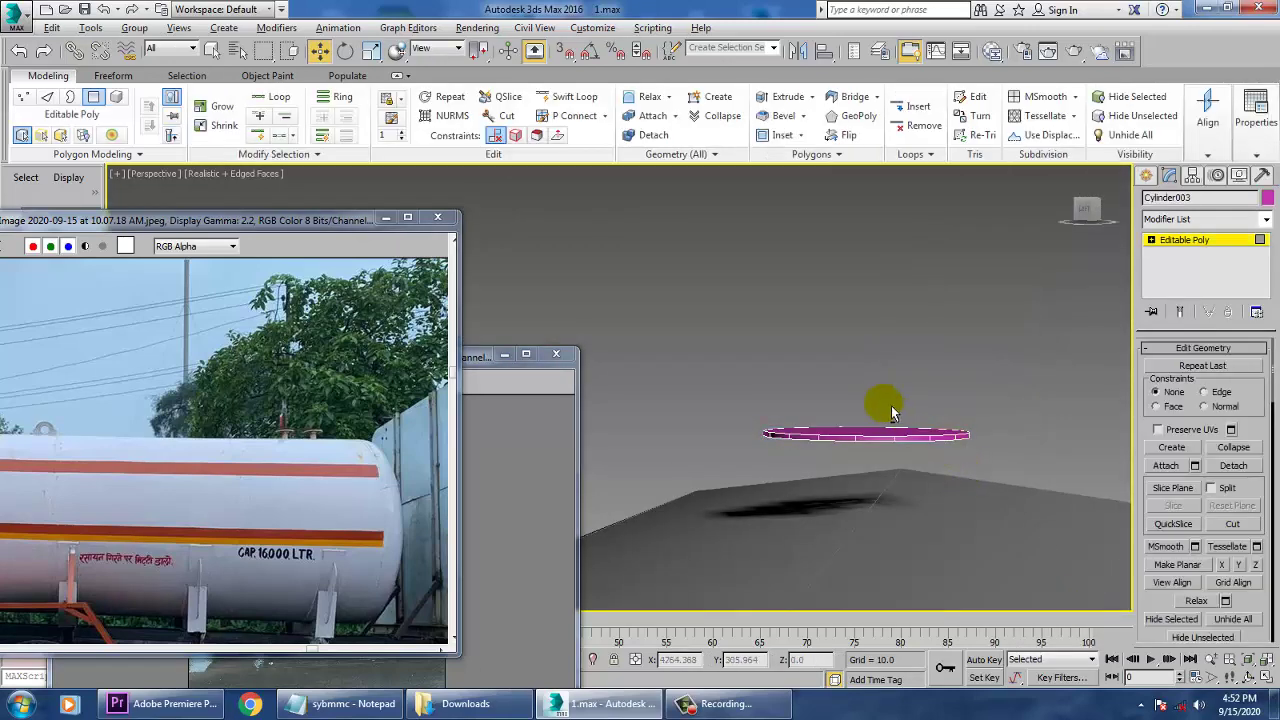
{"action": "middle_click_drag", "start_coordinate": [891, 405], "coordinate": [871, 371], "text": "alt"}
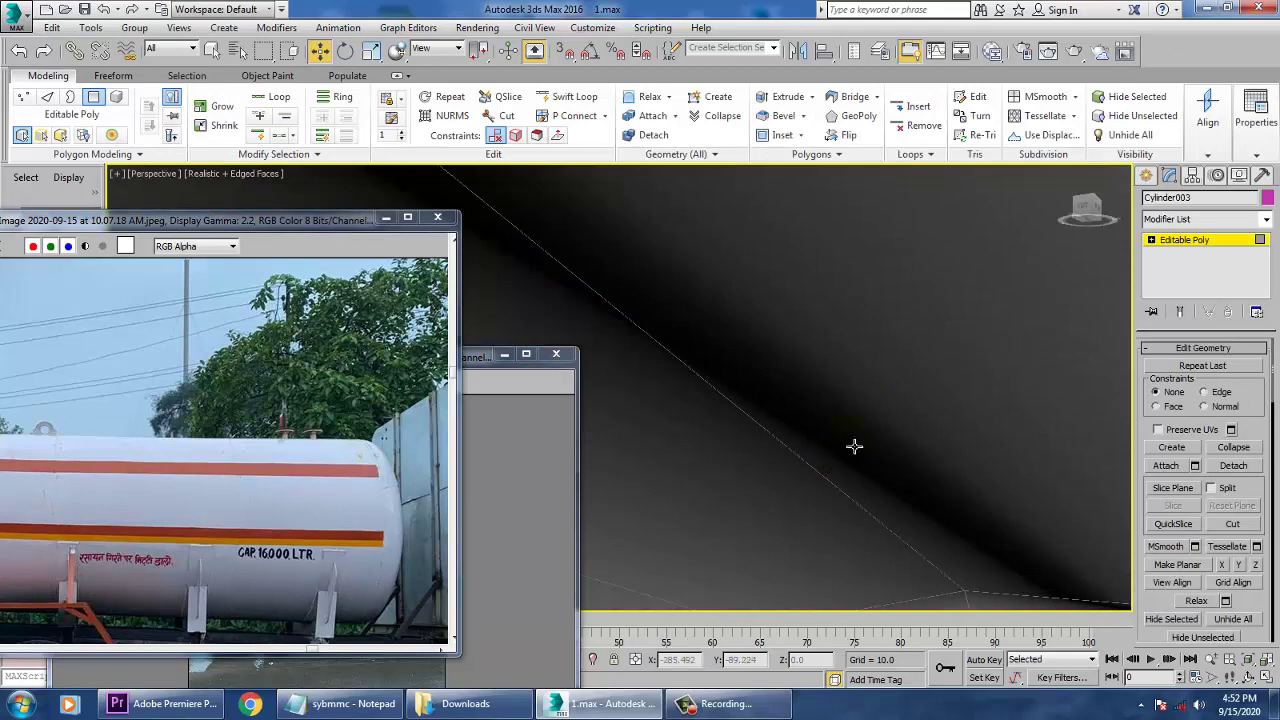
{"action": "scroll", "coordinate": [854, 446], "scroll_direction": "down", "scroll_amount": 5}
{"action": "left_click", "coordinate": [723, 404]}
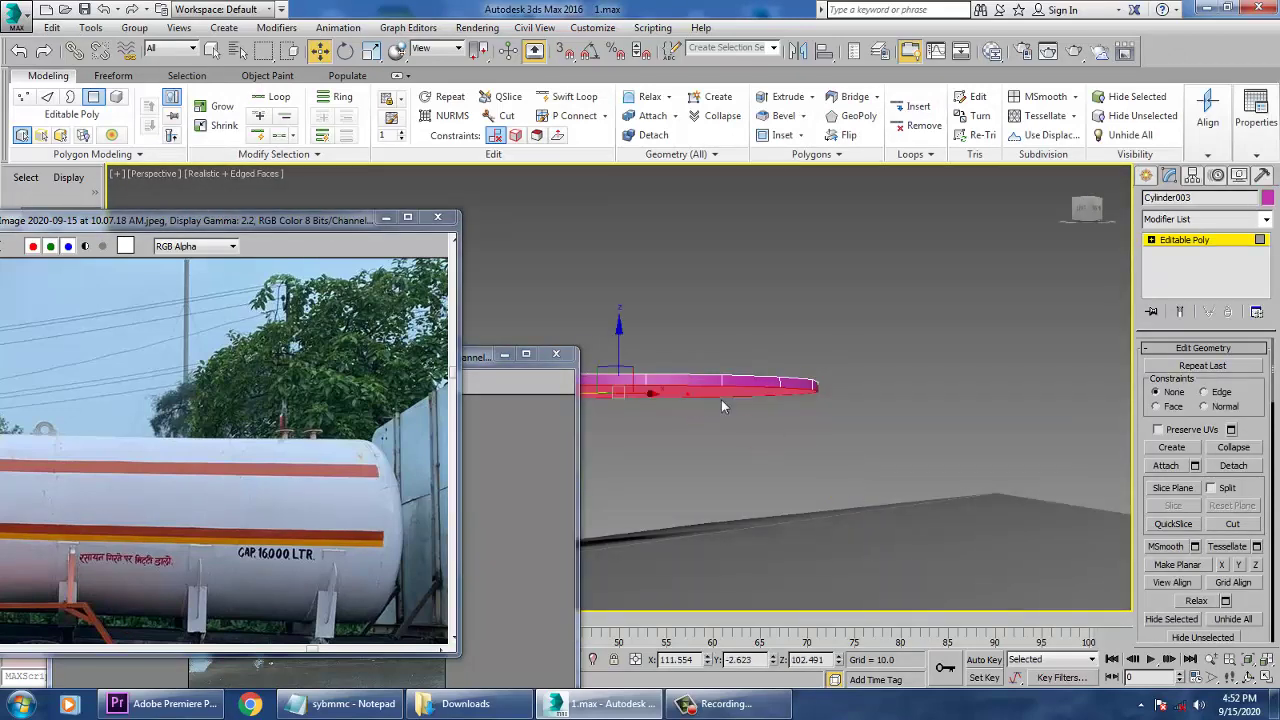
Inset the disc's bottom polygon to leave a small circle at its centre
{"action": "middle_click_drag", "start_coordinate": [723, 405], "coordinate": [733, 411], "text": "alt"}
{"action": "scroll", "coordinate": [1270, 400], "scroll_direction": "down", "scroll_amount": 3}
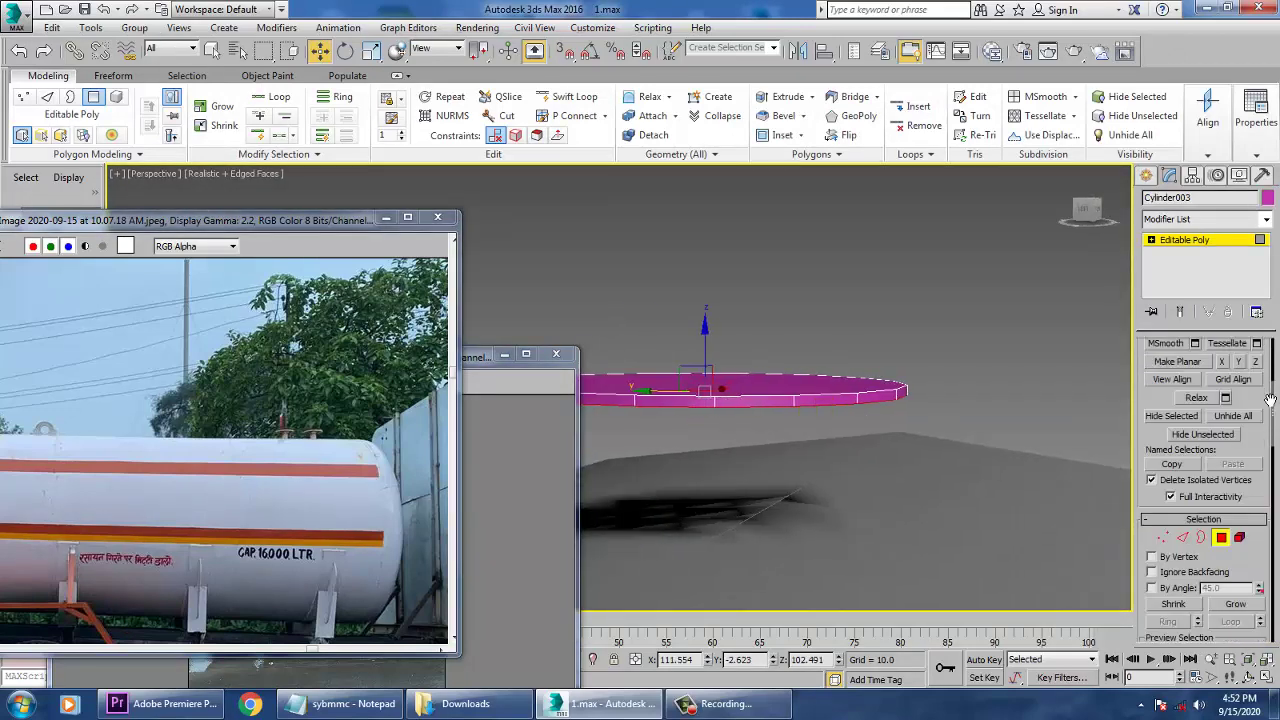
{"action": "scroll", "coordinate": [1270, 400], "scroll_direction": "down", "scroll_amount": 5}
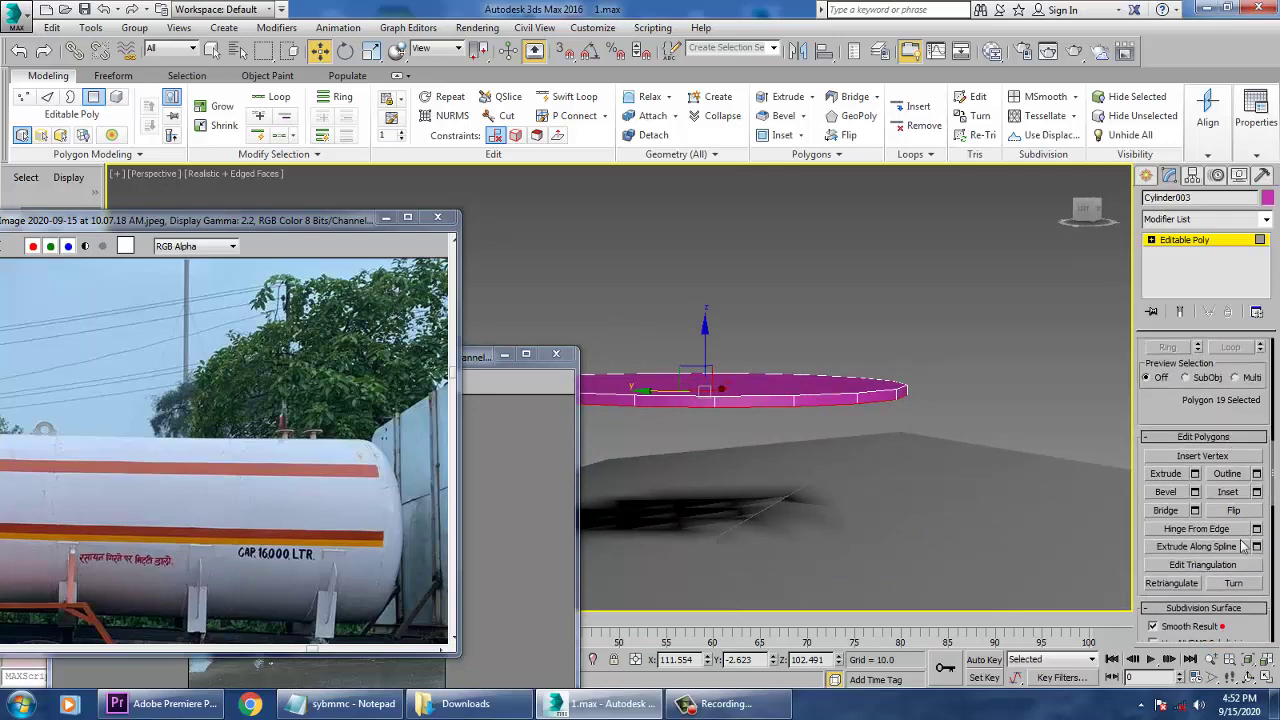
{"action": "left_click", "coordinate": [1257, 492]}
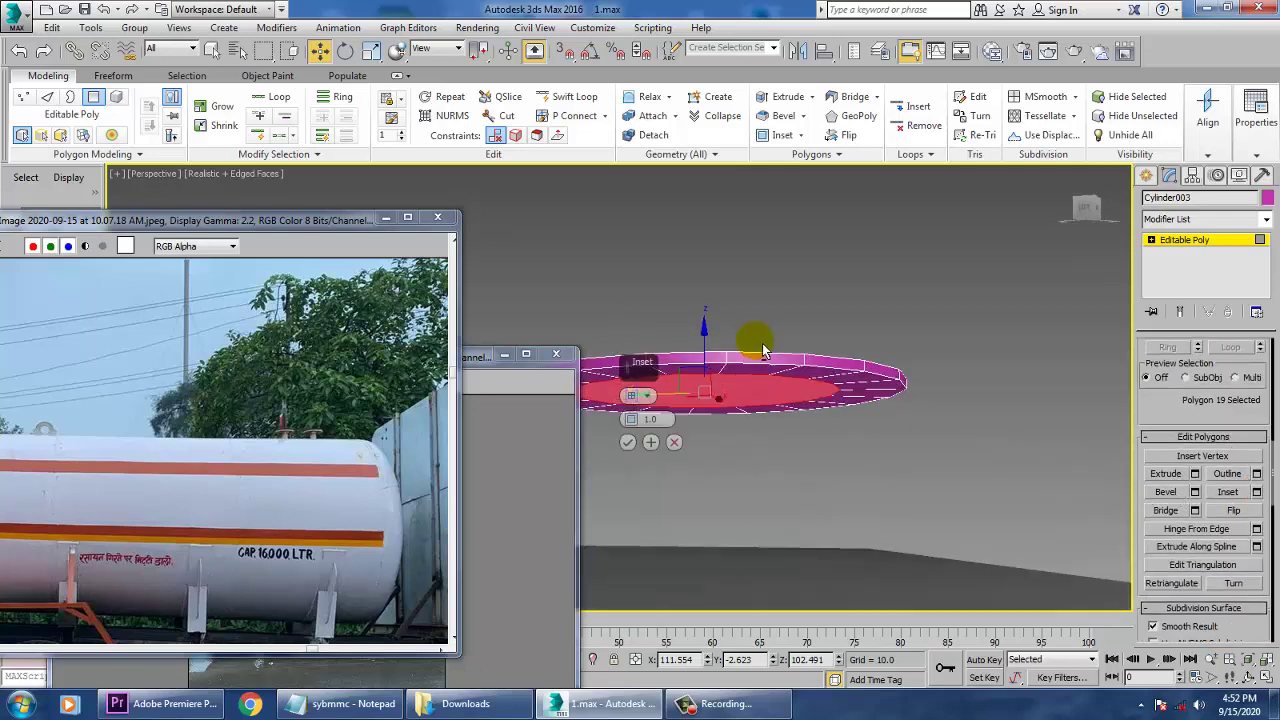
{"action": "left_click_drag", "start_coordinate": [633, 428], "coordinate": [626, 423]}
{"action": "left_click", "coordinate": [627, 442]}
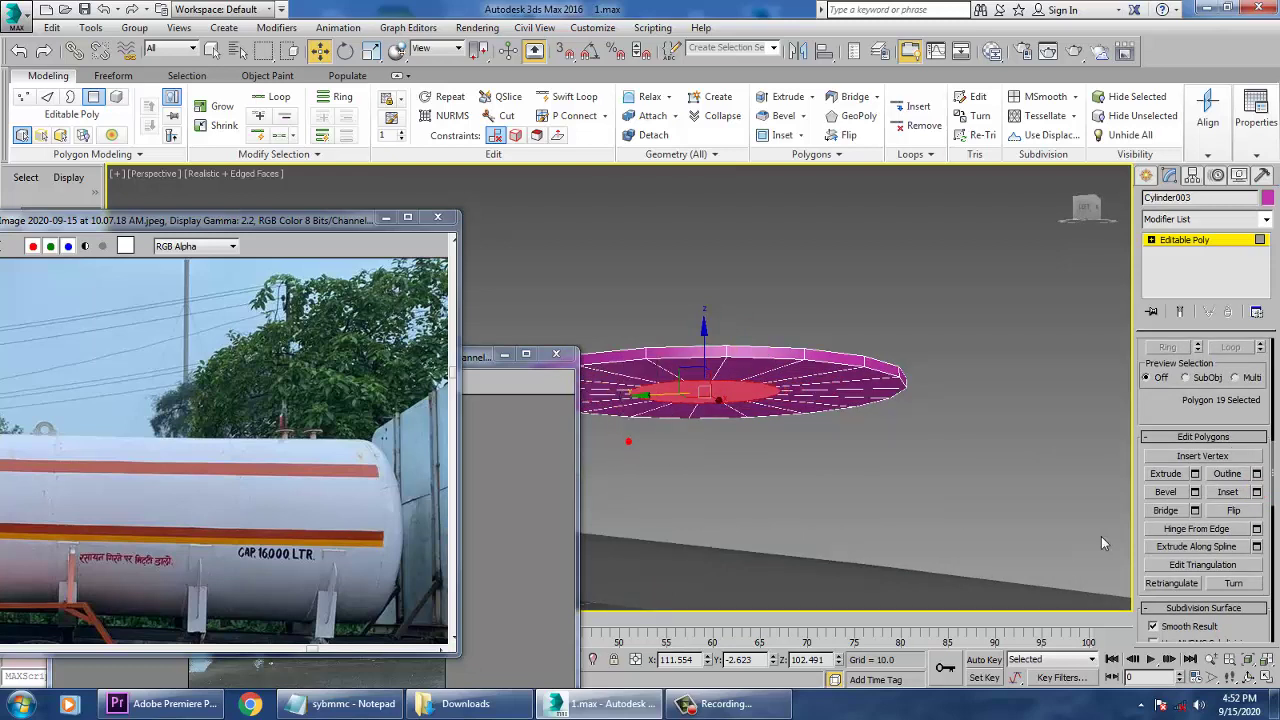
Extrude the inset circle downward by 10 as a neck and lower its end face along Z to 100.267
{"action": "left_click", "coordinate": [1195, 474]}
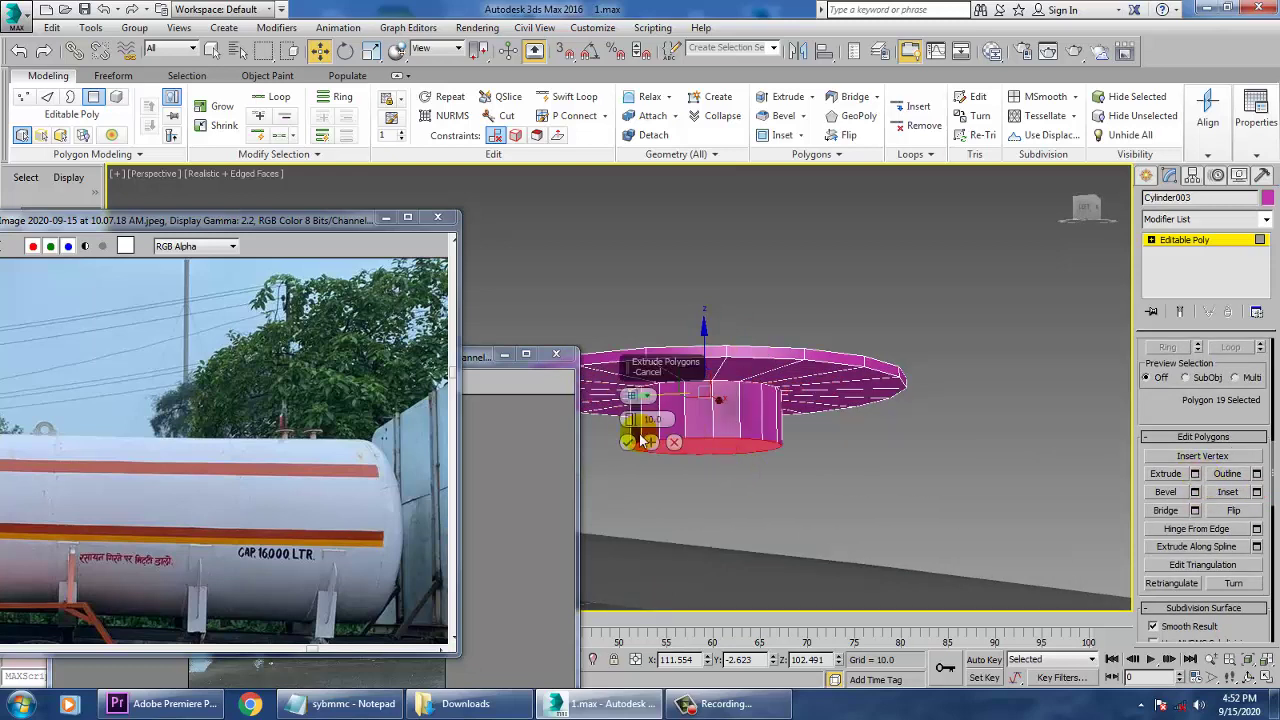
{"action": "left_click", "coordinate": [630, 442]}
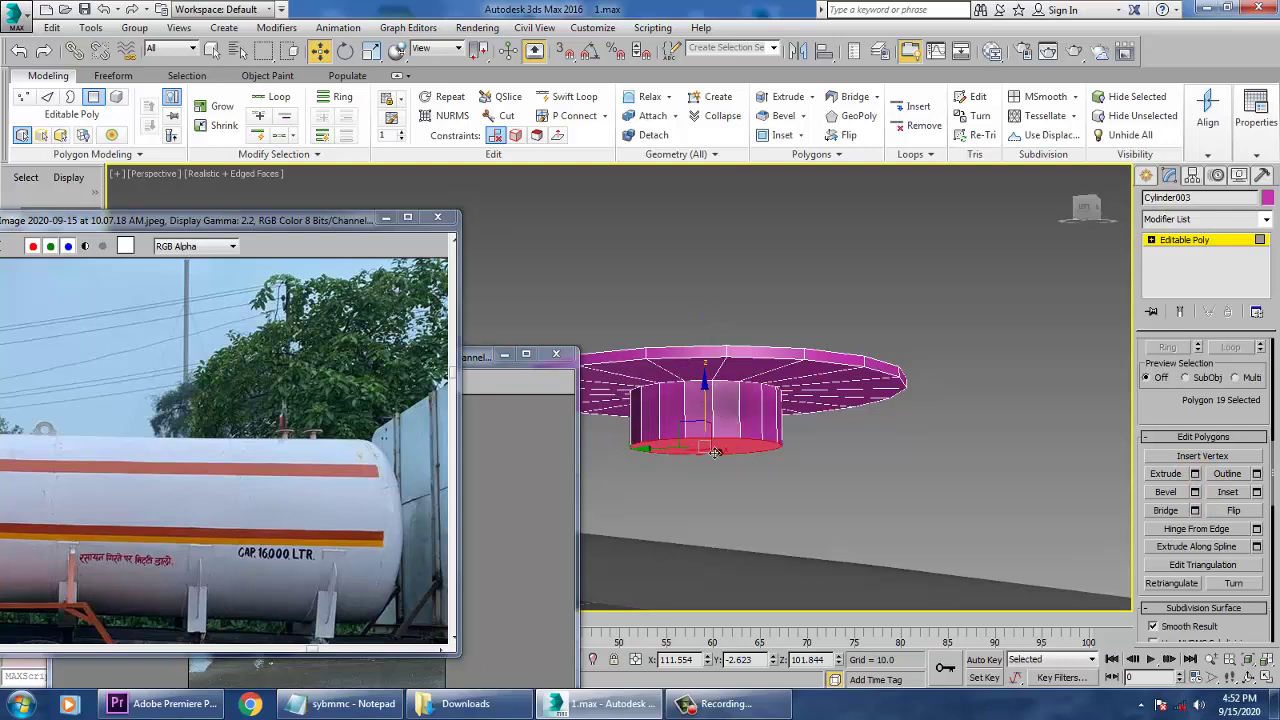
{"action": "middle_click_drag", "start_coordinate": [714, 453], "coordinate": [815, 507], "text": "alt"}
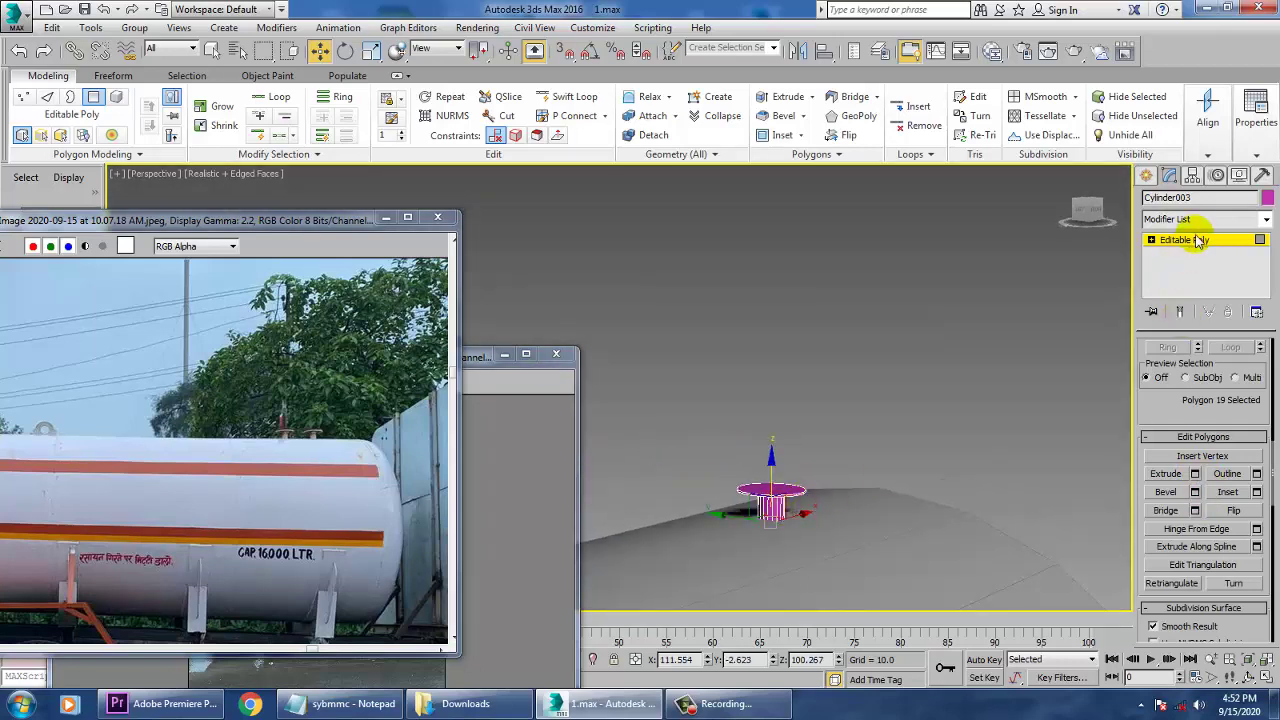
{"action": "middle_click_drag", "start_coordinate": [1112, 350], "coordinate": [1023, 366], "text": "alt"}
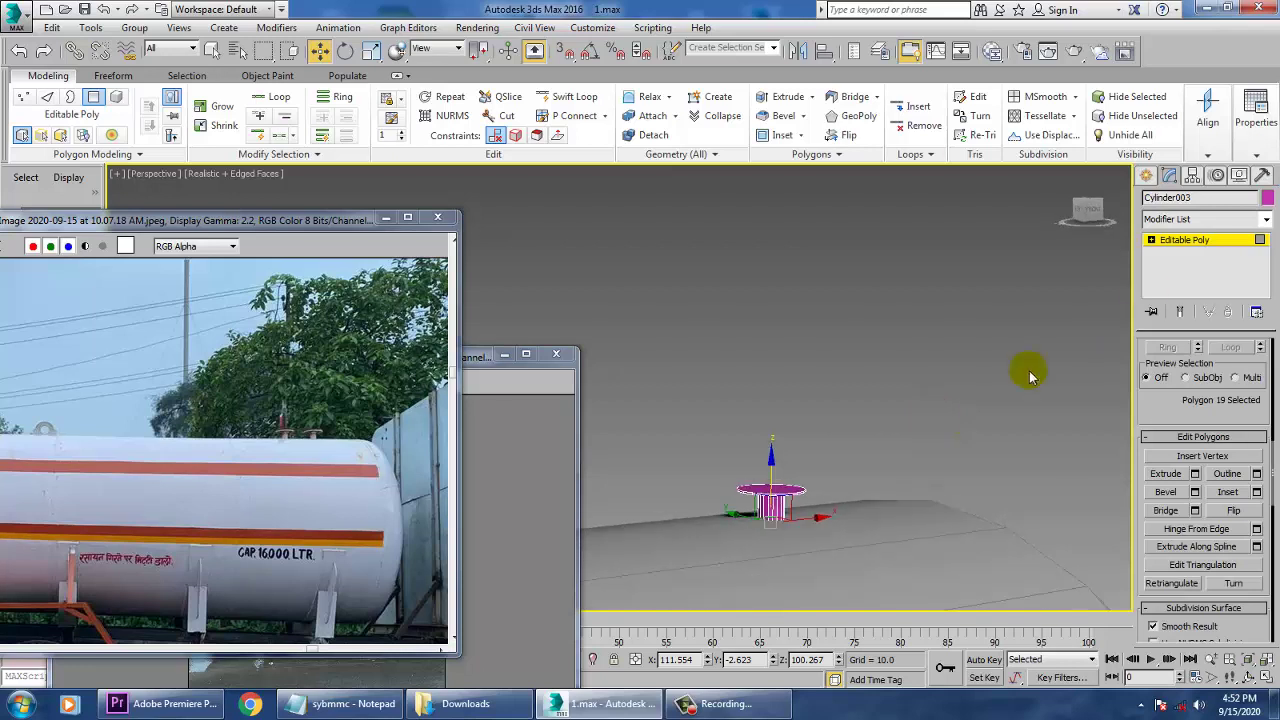
{"action": "left_click", "coordinate": [1200, 242]}
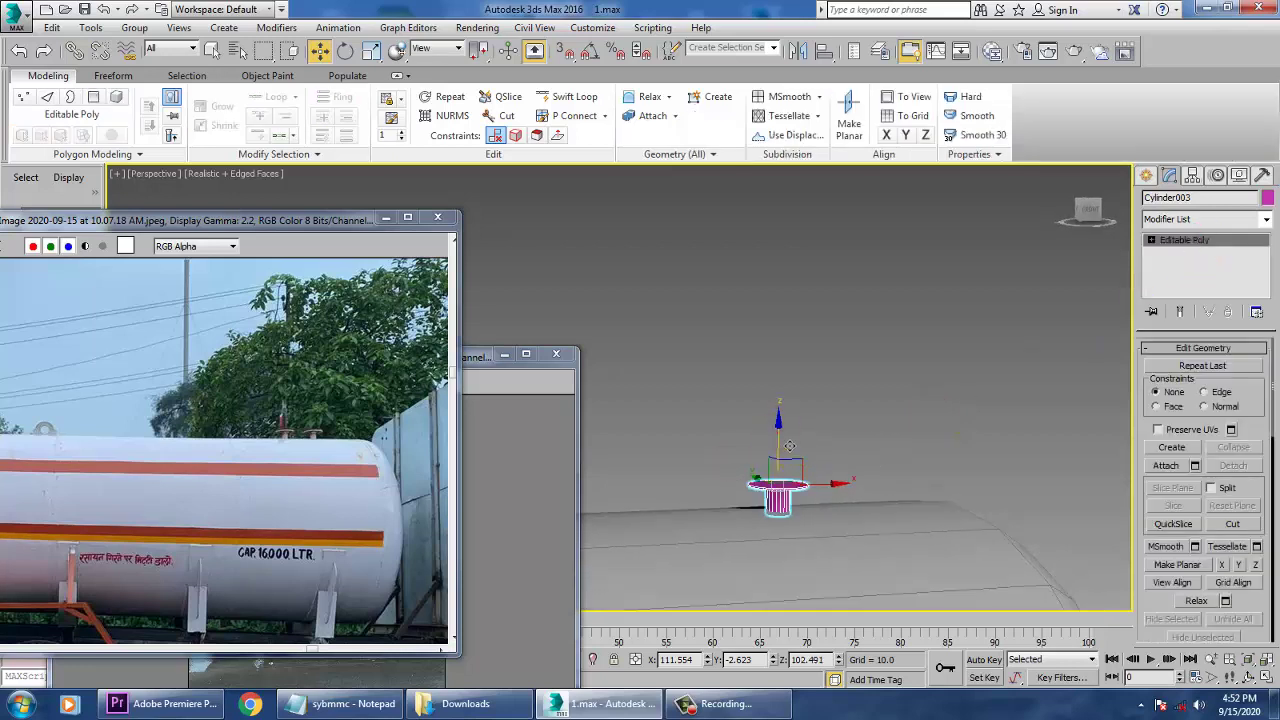
Lower the flanged fitting onto the tank to Z 102.137 and copy it along X to X 104.283
{"action": "middle_click_drag", "start_coordinate": [776, 436], "coordinate": [1002, 524], "text": "alt"}
{"action": "left_click_drag", "start_coordinate": [998, 432], "coordinate": [938, 436], "text": "shift"}
{"action": "left_click", "coordinate": [648, 425]}
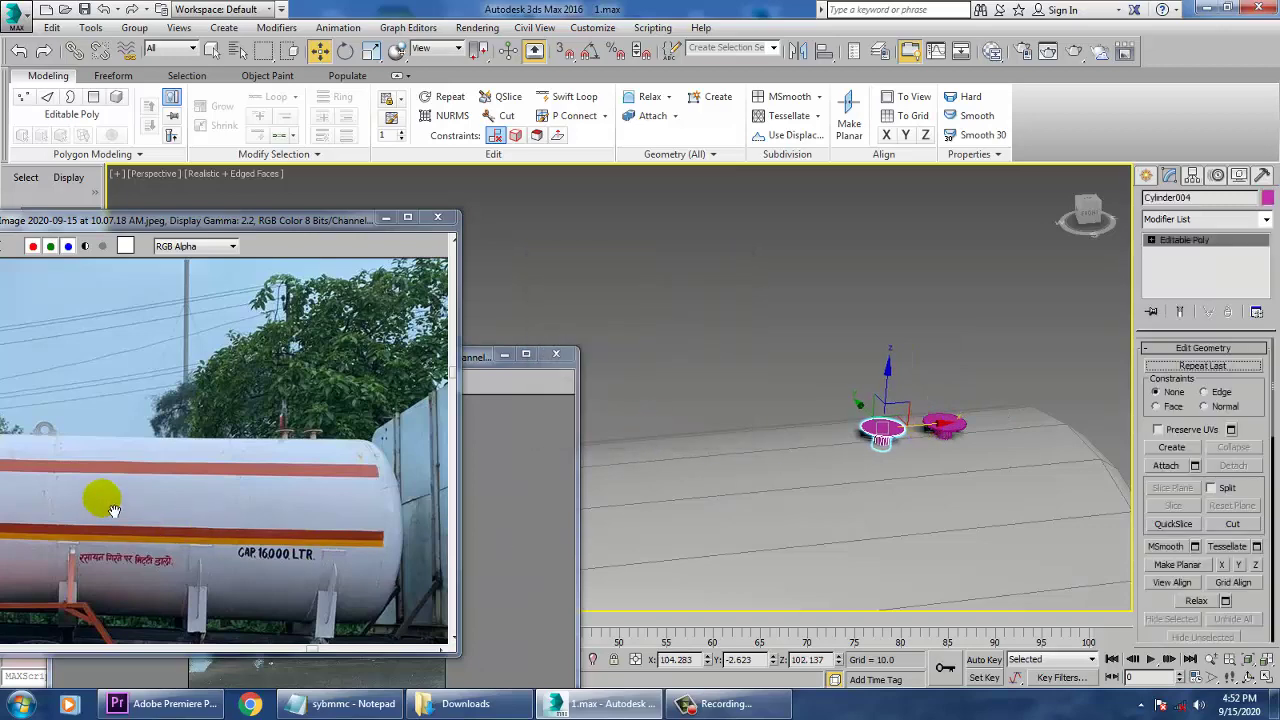
Compare the reference photo's tank top, rear end and chassis with the model
{"action": "middle_click_drag", "start_coordinate": [110, 506], "coordinate": [234, 500]}
{"action": "mouse_move", "coordinate": [889, 502]}
{"action": "middle_mouse_down"}
{"action": "mouse_move", "coordinate": [914, 502]}
{"action": "mouse_move", "coordinate": [836, 500]}
{"action": "mouse_move", "coordinate": [858, 277]}
{"action": "middle_mouse_up"}
{"action": "scroll", "coordinate": [909, 482], "scroll_direction": "down", "scroll_amount": 5}
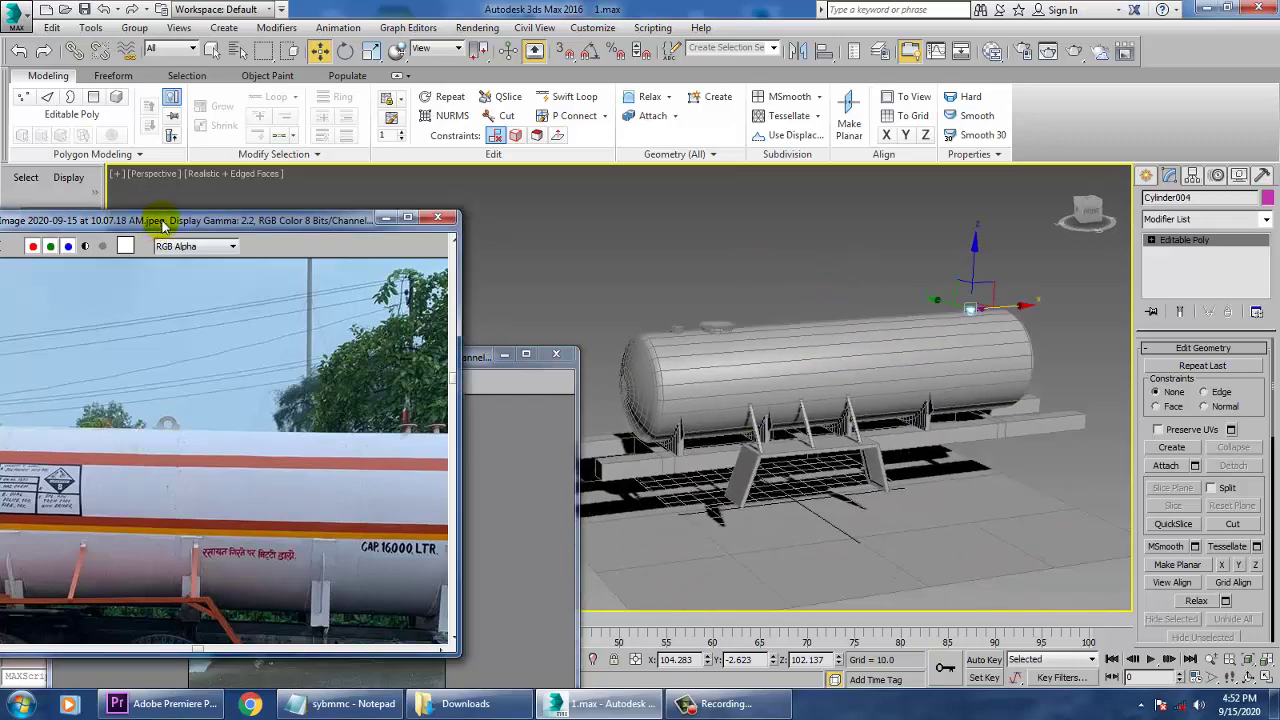
{"action": "left_click_drag", "start_coordinate": [163, 224], "coordinate": [360, 92]}
{"action": "middle_click_drag", "start_coordinate": [390, 470], "coordinate": [390, 363]}
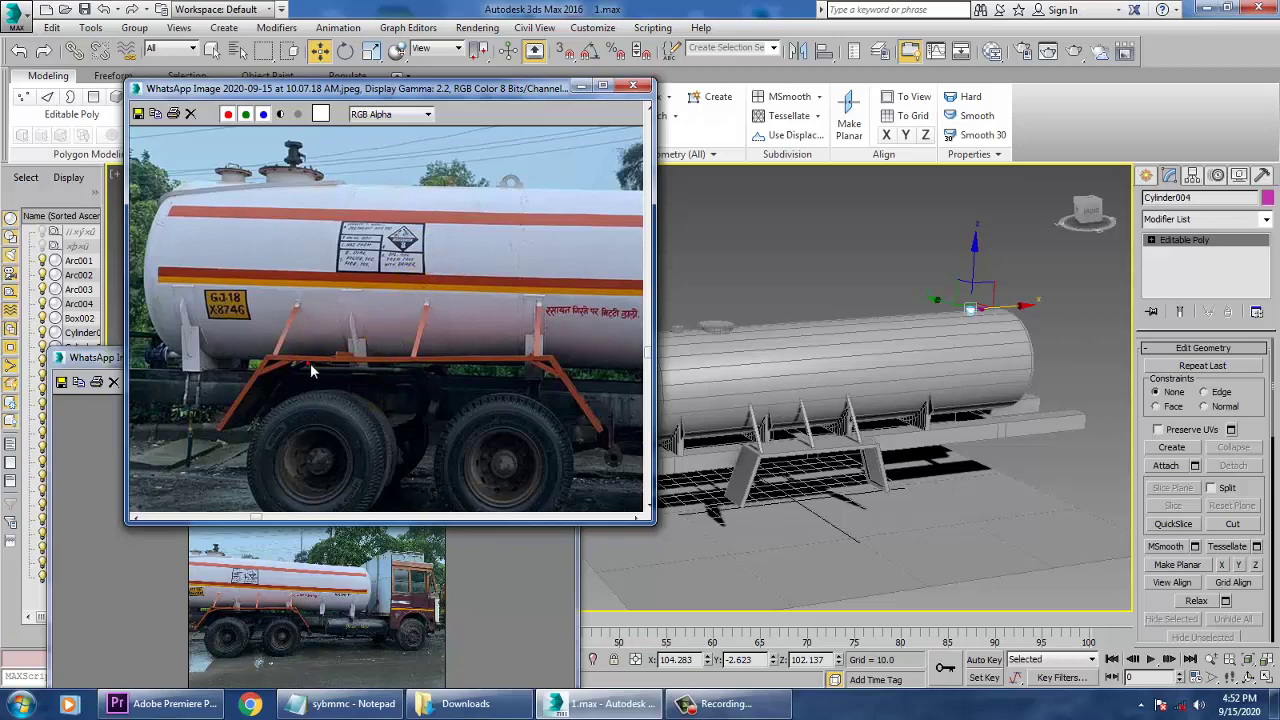
{"action": "middle_click_drag", "start_coordinate": [843, 414], "coordinate": [1024, 397], "text": "alt"}
{"action": "middle_click_drag", "start_coordinate": [908, 438], "coordinate": [1097, 476], "text": "alt"}
Move the rear-end vertices of the chassis frame along X to X -116.382
{"action": "left_click", "coordinate": [893, 517]}
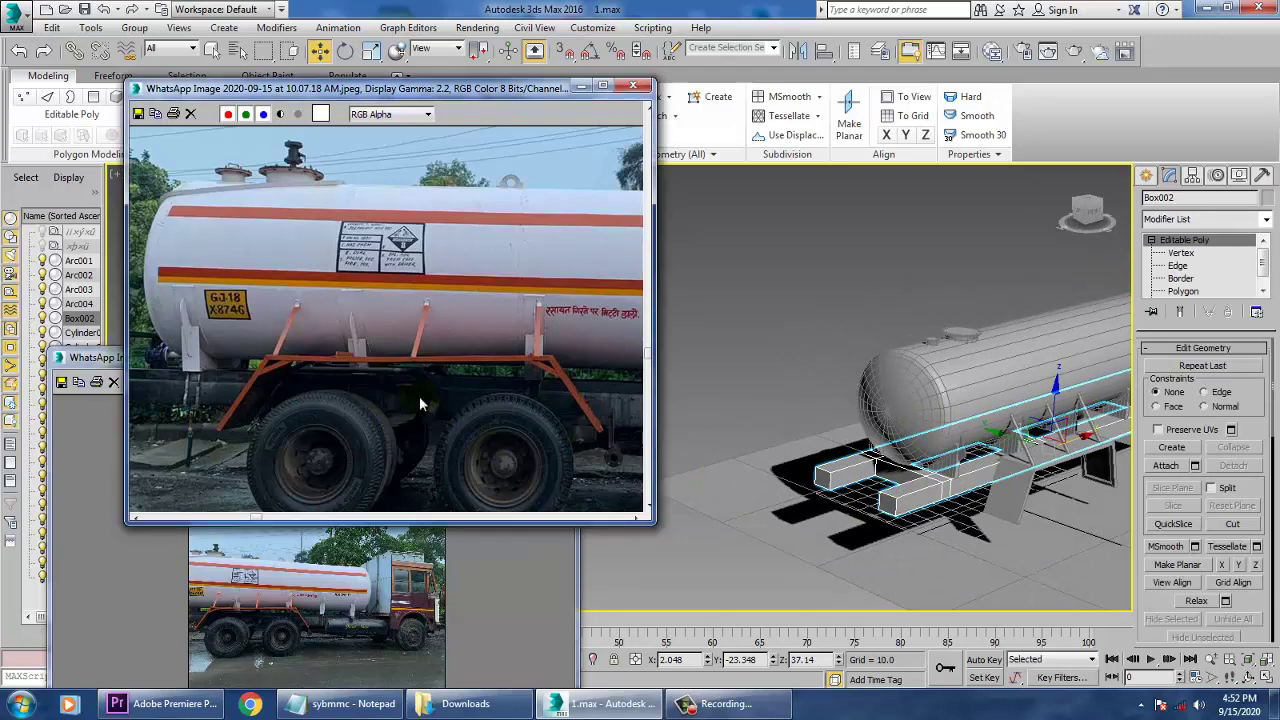
{"action": "middle_click_drag", "start_coordinate": [421, 400], "coordinate": [527, 407]}
{"action": "middle_click_drag", "start_coordinate": [908, 440], "coordinate": [725, 375], "text": "alt"}
{"action": "key", "text": "1"}
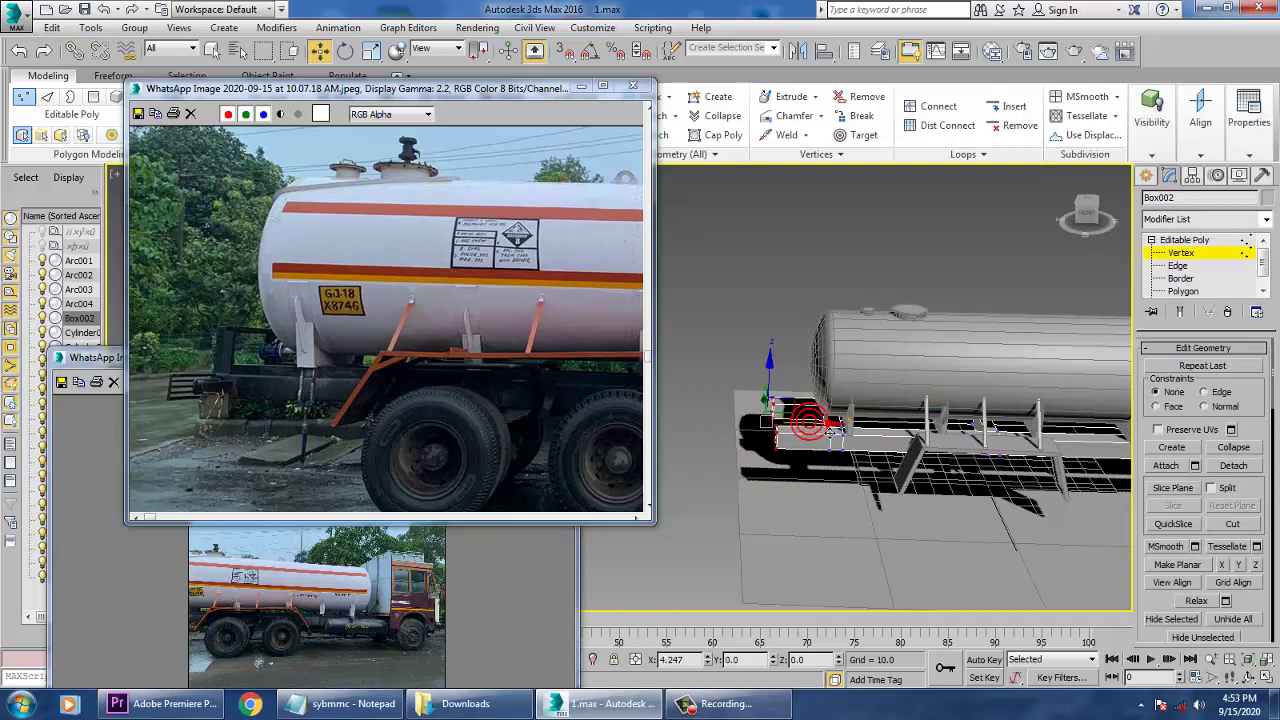
{"action": "mouse_move", "coordinate": [835, 430]}
{"action": "middle_mouse_down", "text": "alt"}
{"action": "mouse_move", "coordinate": [848, 391]}
{"action": "mouse_move", "coordinate": [826, 400]}
{"action": "mouse_move", "coordinate": [845, 435]}
{"action": "middle_mouse_up", "text": "alt"}
Bridge the facing inner polygons of the two chassis rails behind the rear crossmember
{"action": "scroll", "coordinate": [890, 435], "scroll_direction": "up", "scroll_amount": 4}
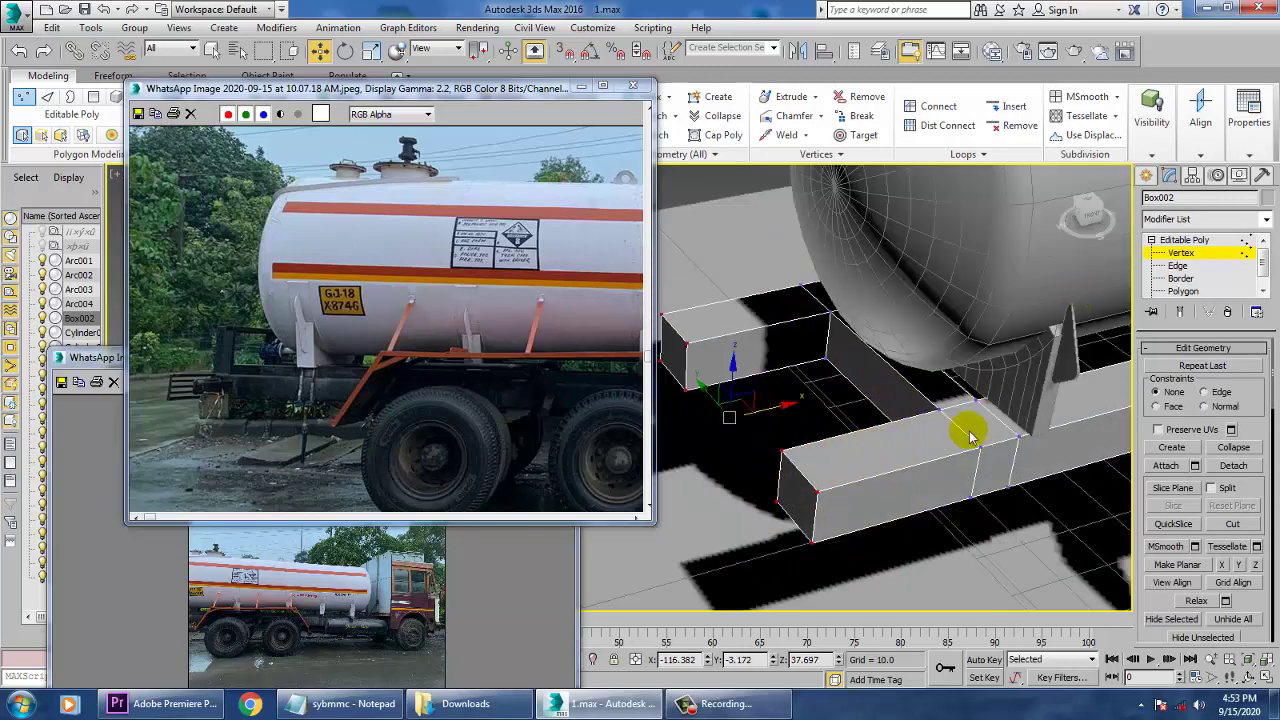
{"action": "left_click", "coordinate": [1183, 290]}
{"action": "left_click", "coordinate": [785, 362]}
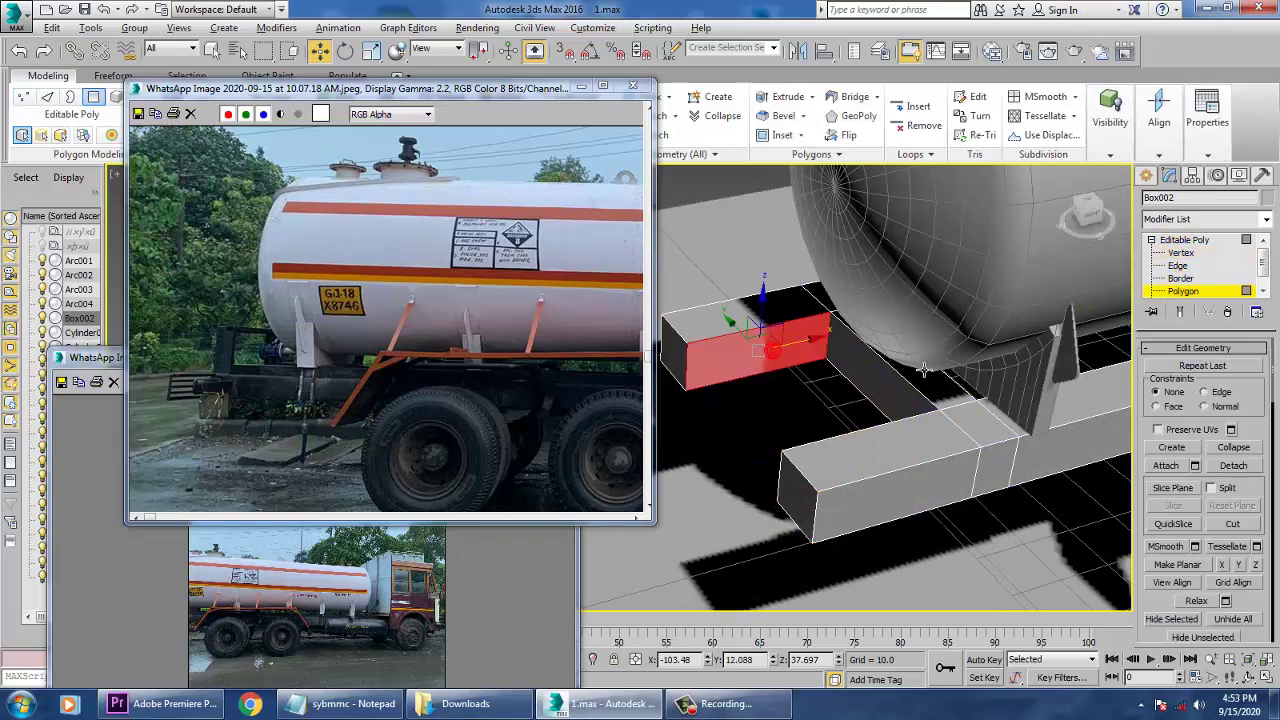
{"action": "middle_click_drag", "start_coordinate": [843, 385], "coordinate": [928, 341], "text": "alt"}
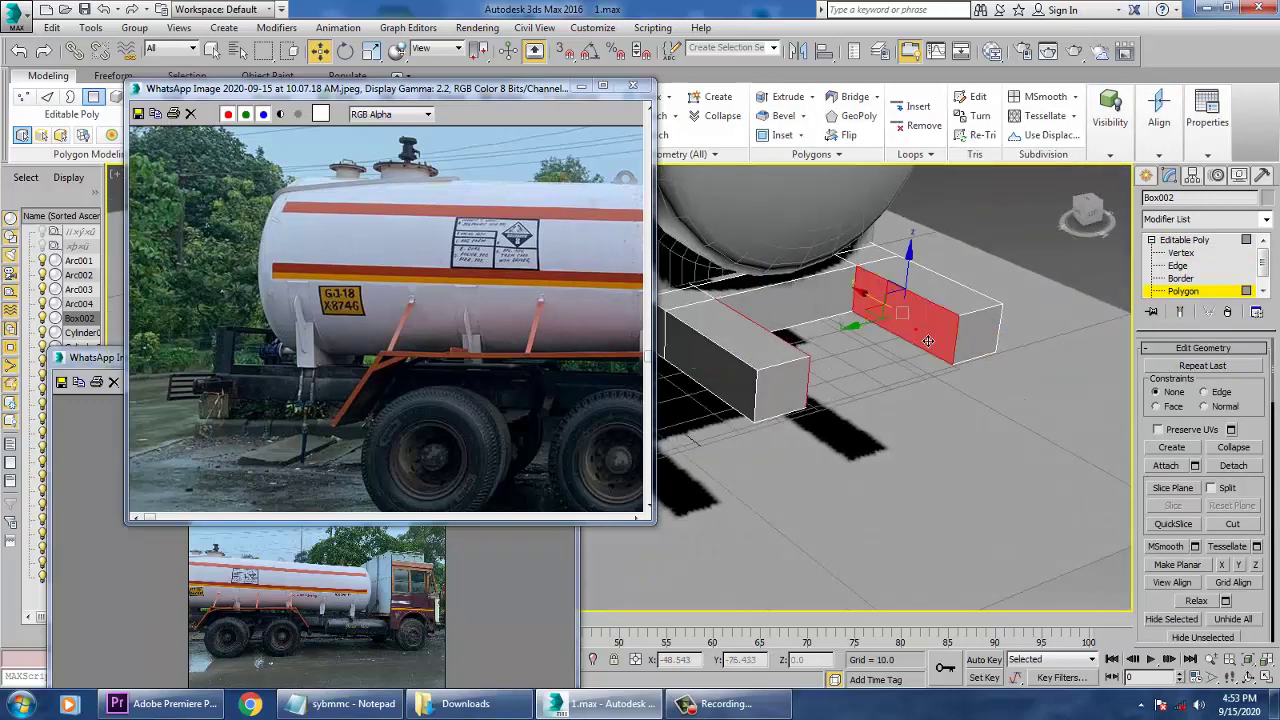
{"action": "scroll", "coordinate": [1167, 608], "scroll_direction": "up", "scroll_amount": 5}
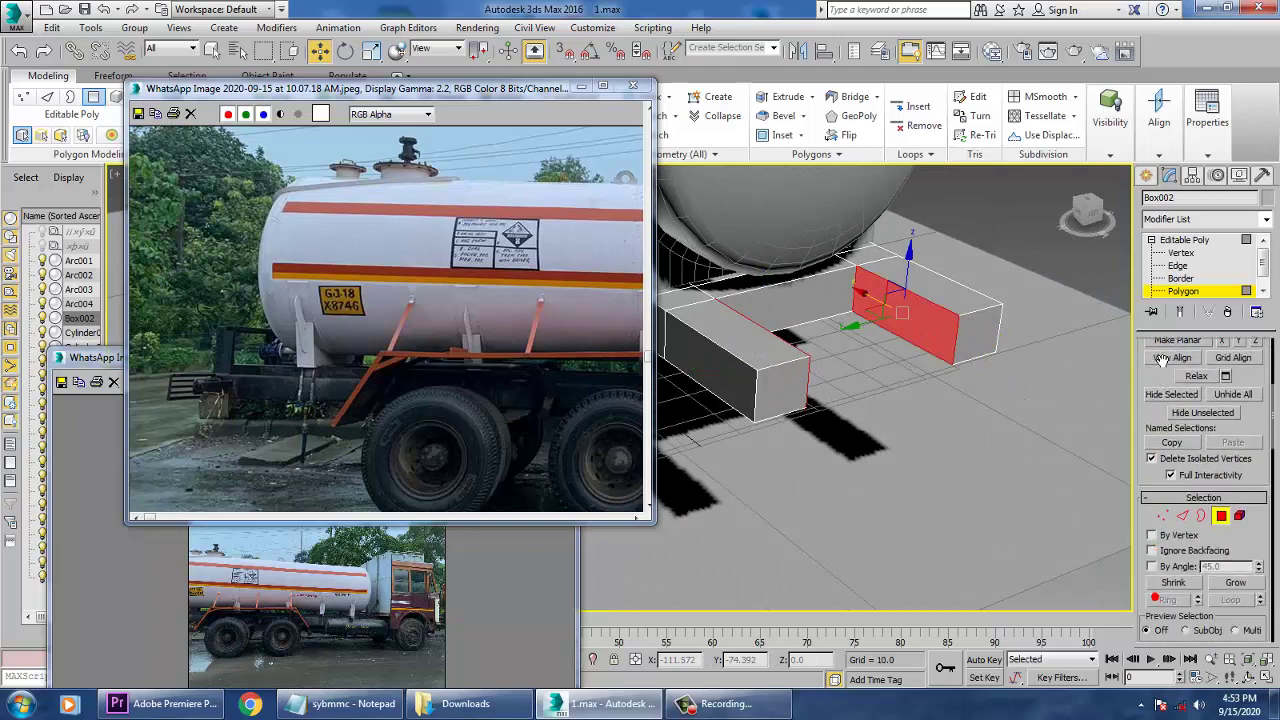
{"action": "left_click", "coordinate": [1166, 478]}
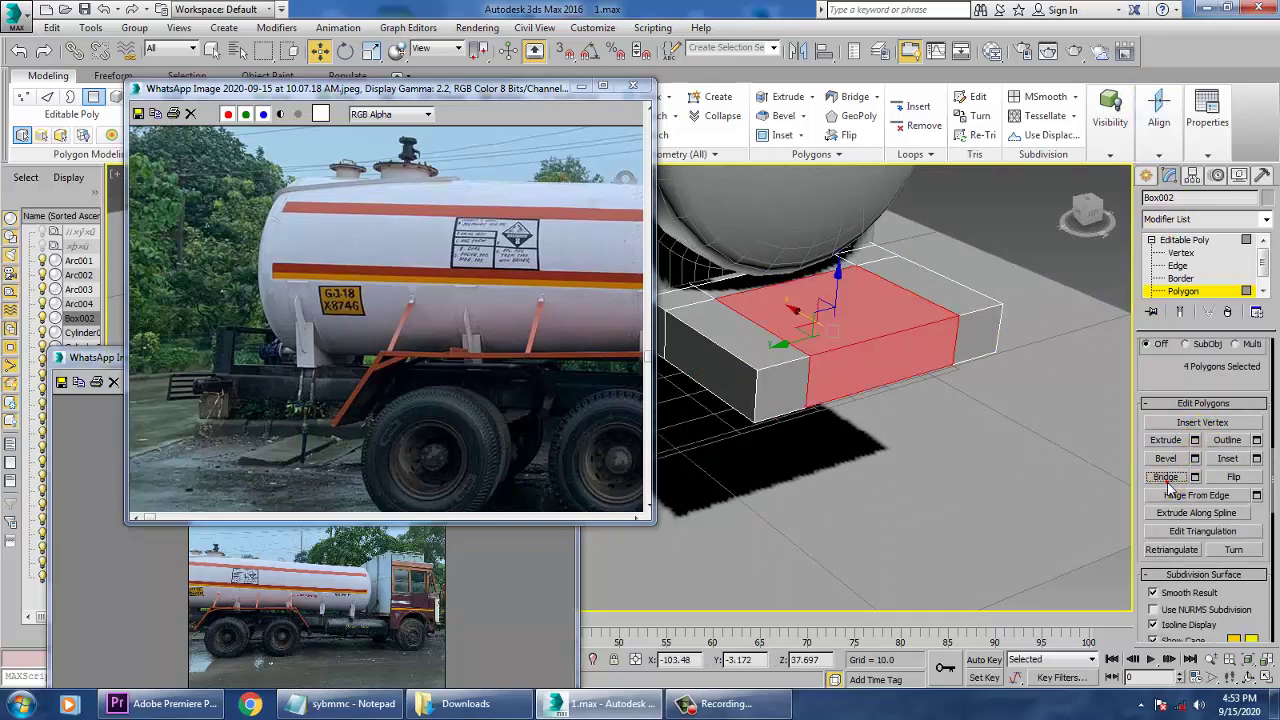
Draw a Z-shaped line in the Front view between the tank's lower rear end and the chassis, following the reference photo's outlet pipe
{"action": "middle_click_drag", "start_coordinate": [843, 410], "coordinate": [1024, 434], "text": "alt"}
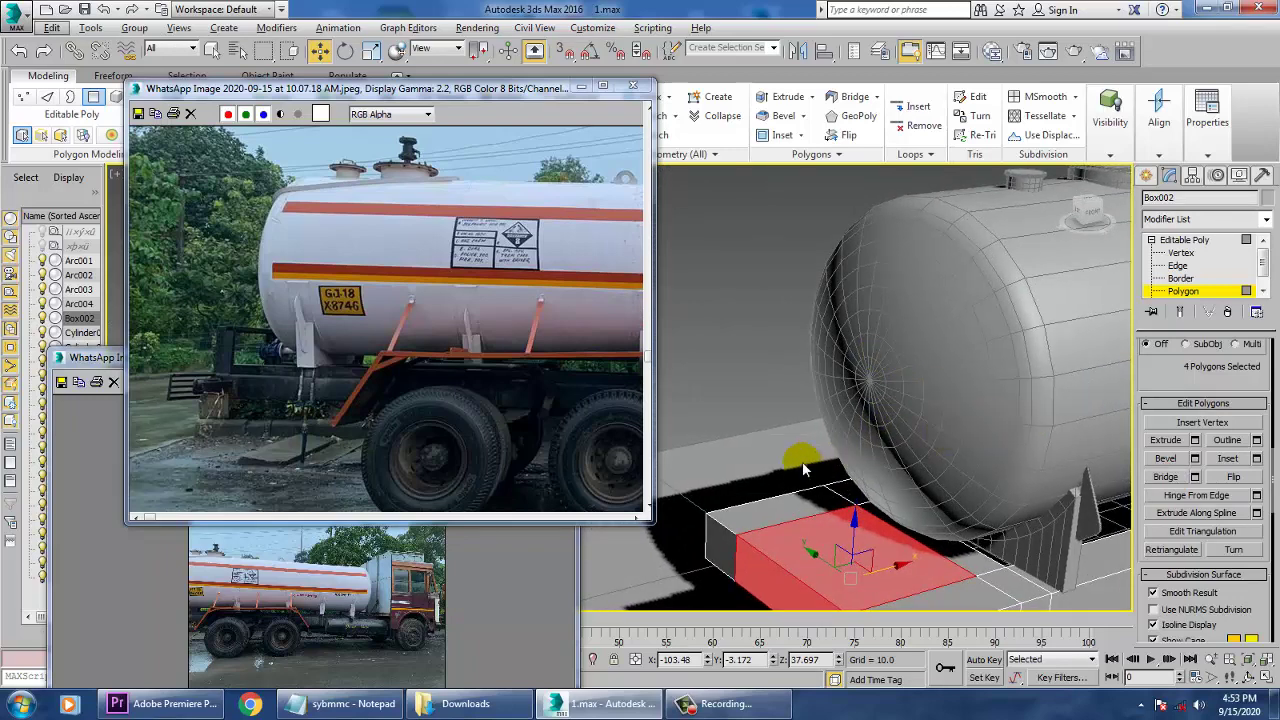
{"action": "scroll", "coordinate": [281, 383], "scroll_direction": "up", "scroll_amount": 3}
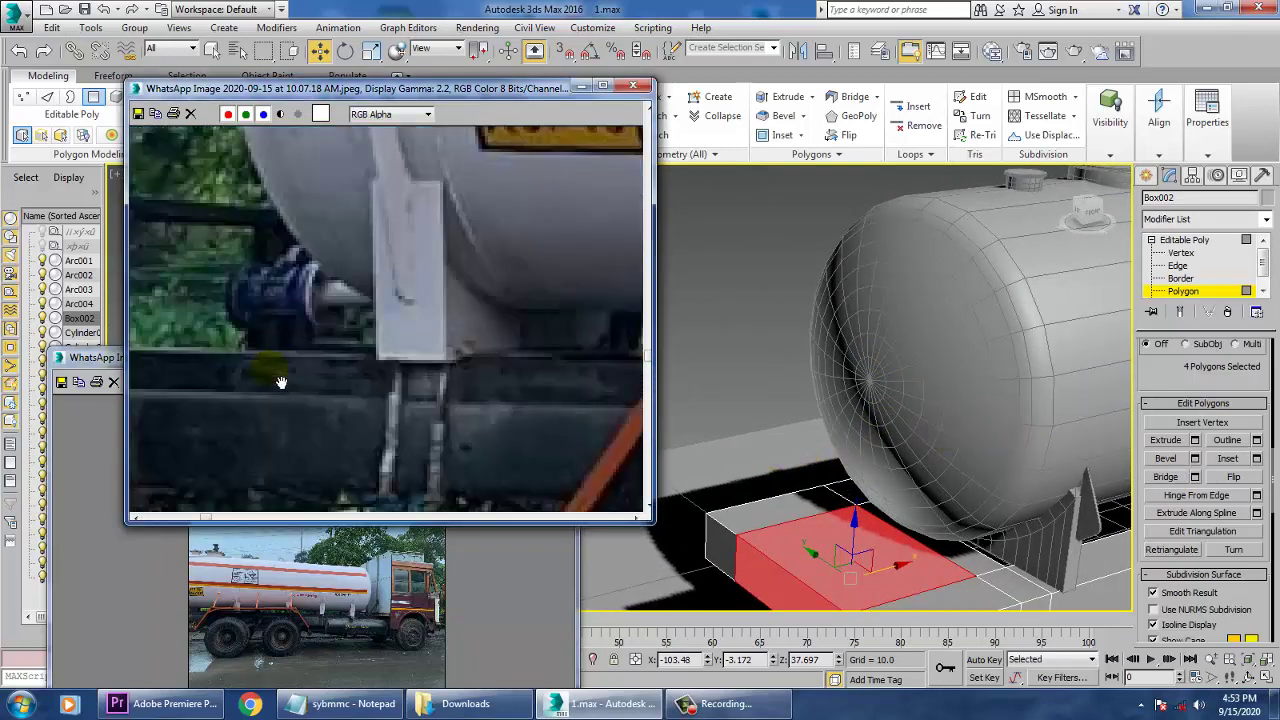
{"action": "scroll", "coordinate": [335, 367], "scroll_direction": "down", "scroll_amount": 4}
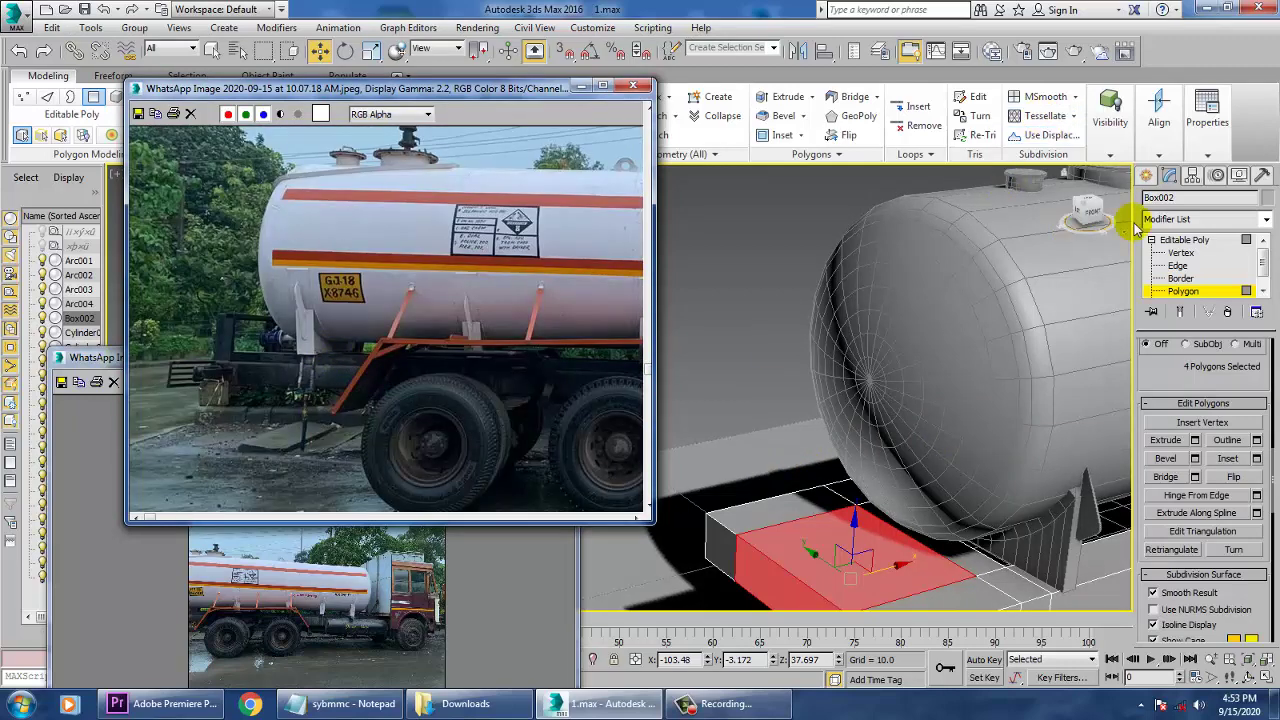
{"action": "left_click", "coordinate": [1150, 176]}
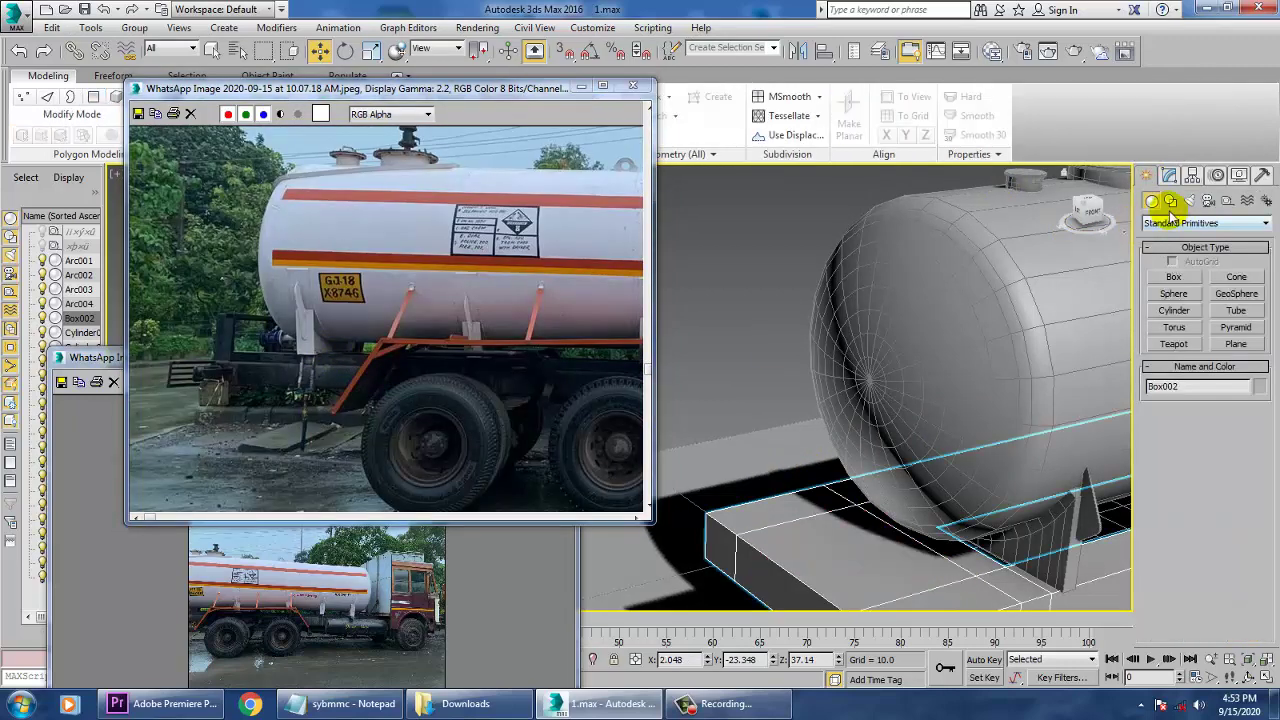
{"action": "left_click", "coordinate": [1172, 205]}
{"action": "key", "text": "alt+w"}
{"action": "middle_click_drag", "start_coordinate": [972, 319], "coordinate": [1086, 423]}
{"action": "key", "text": "alt+w"}
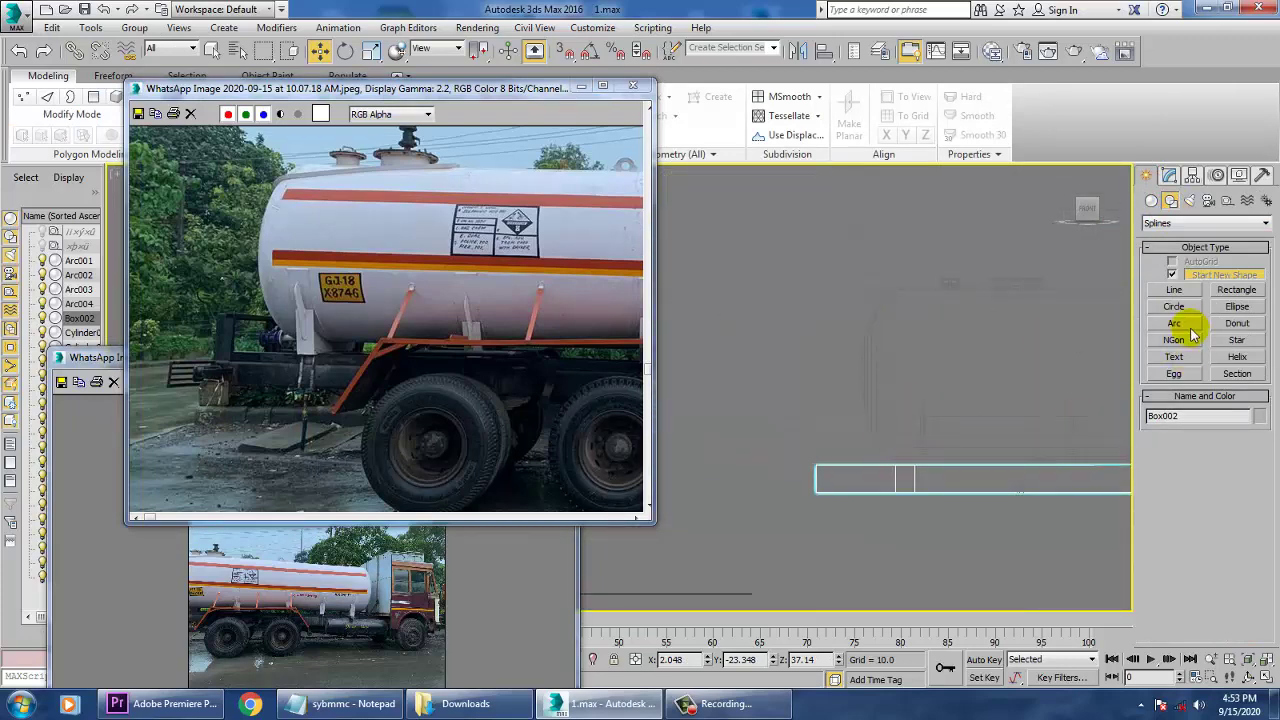
{"action": "left_click", "coordinate": [1176, 290]}
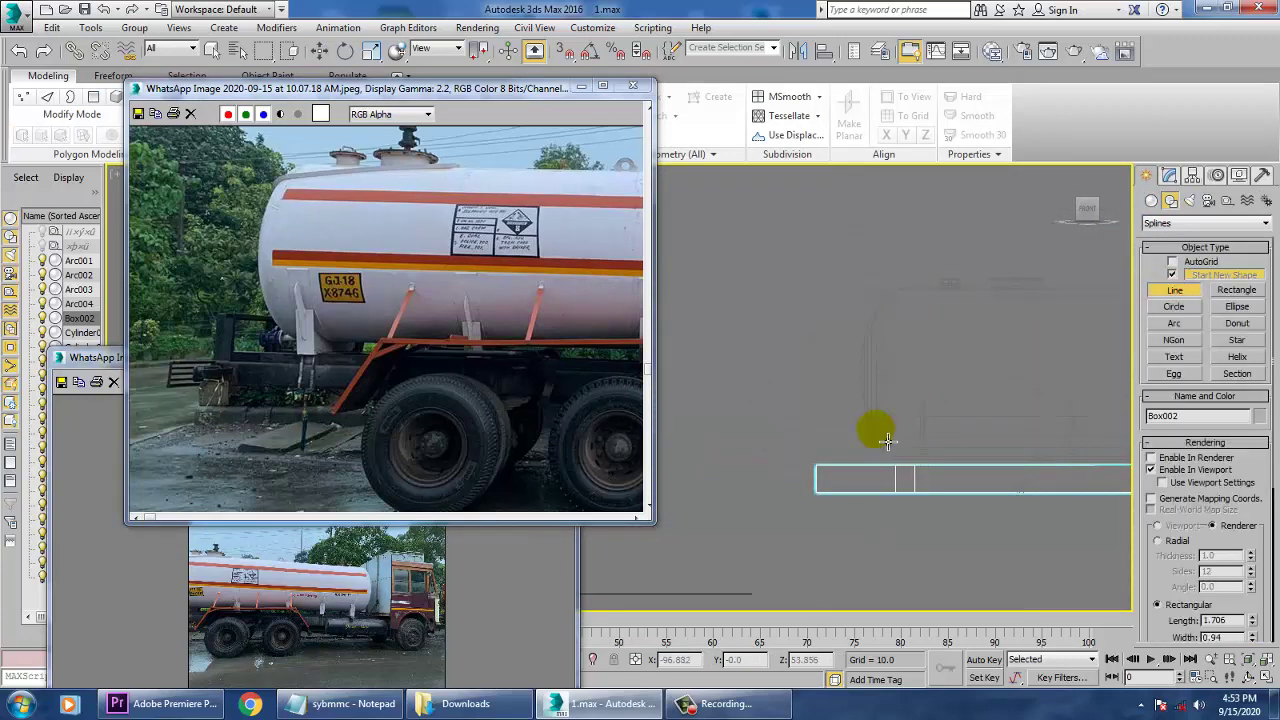
{"action": "left_click_drag", "start_coordinate": [886, 440], "coordinate": [864, 440]}
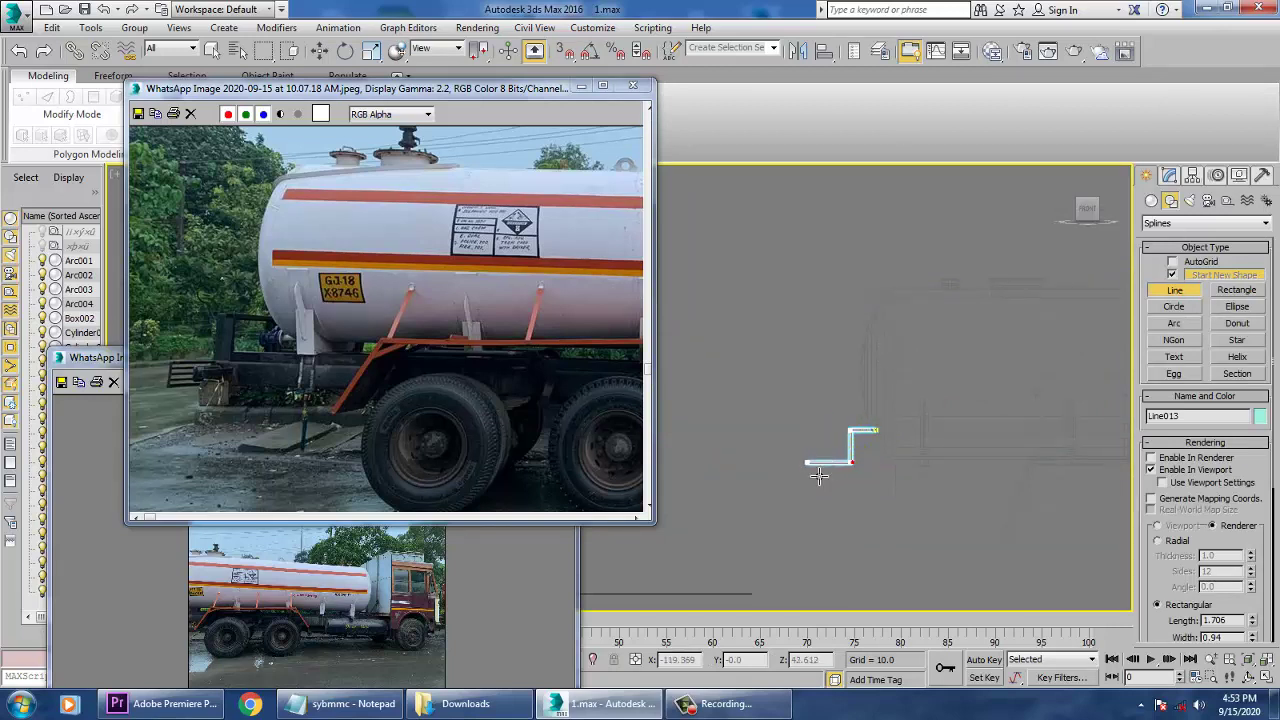
{"action": "right_click", "coordinate": [829, 478]}
{"action": "right_click", "coordinate": [829, 478]}
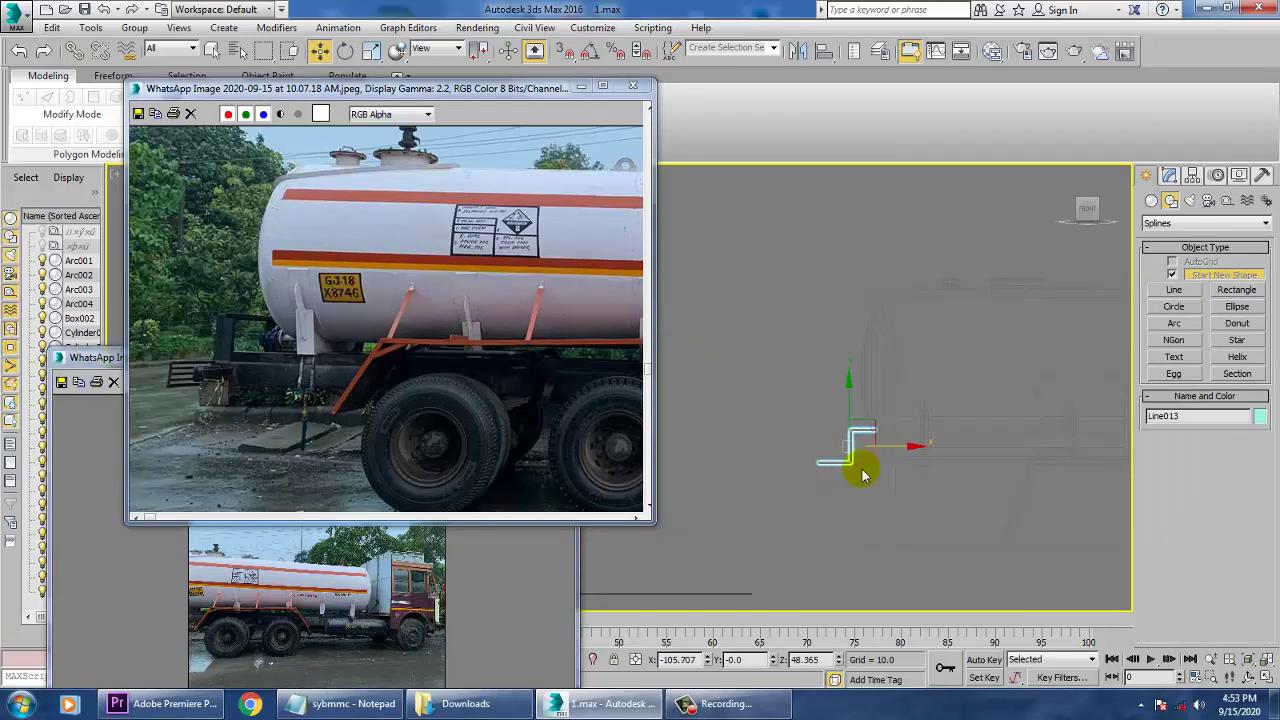
Give the Z-shaped line a Radial rendering profile with a thickness of 5.08
{"action": "scroll", "coordinate": [862, 469], "scroll_direction": "up", "scroll_amount": 2}
{"action": "key", "text": "1"}
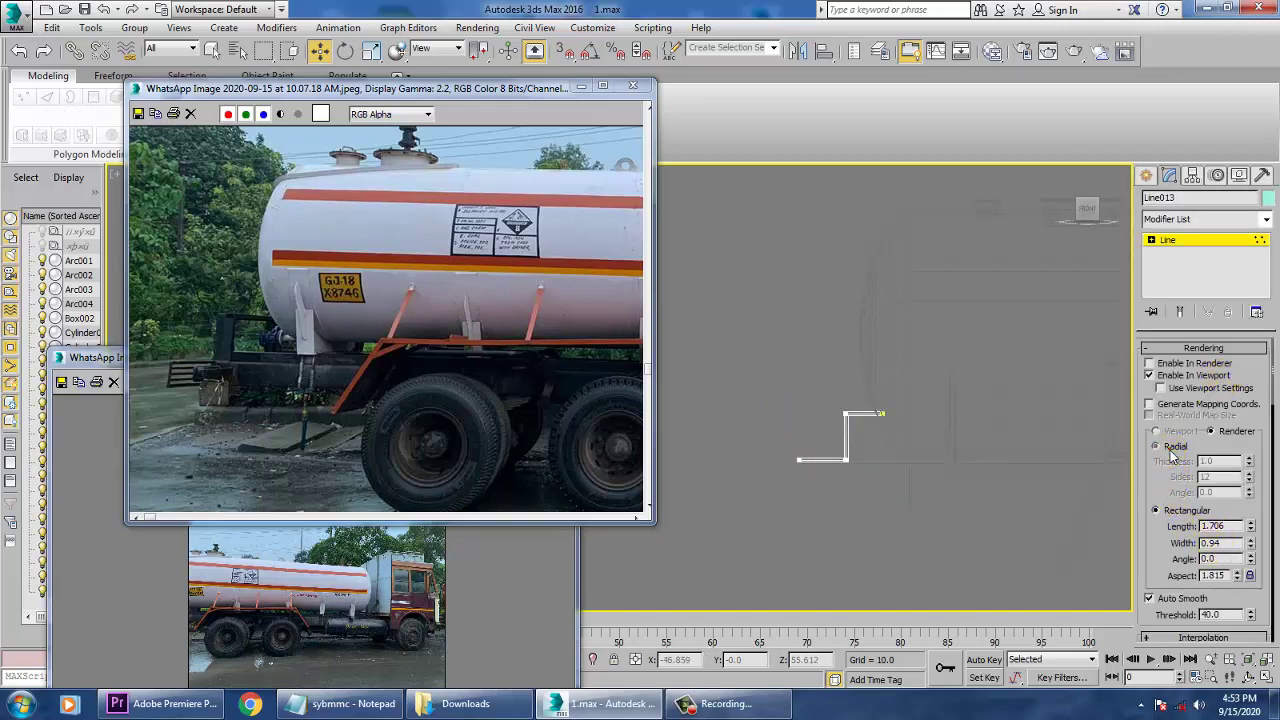
{"action": "left_click", "coordinate": [1172, 447]}
{"action": "left_click_drag", "start_coordinate": [1261, 461], "coordinate": [1250, 459]}
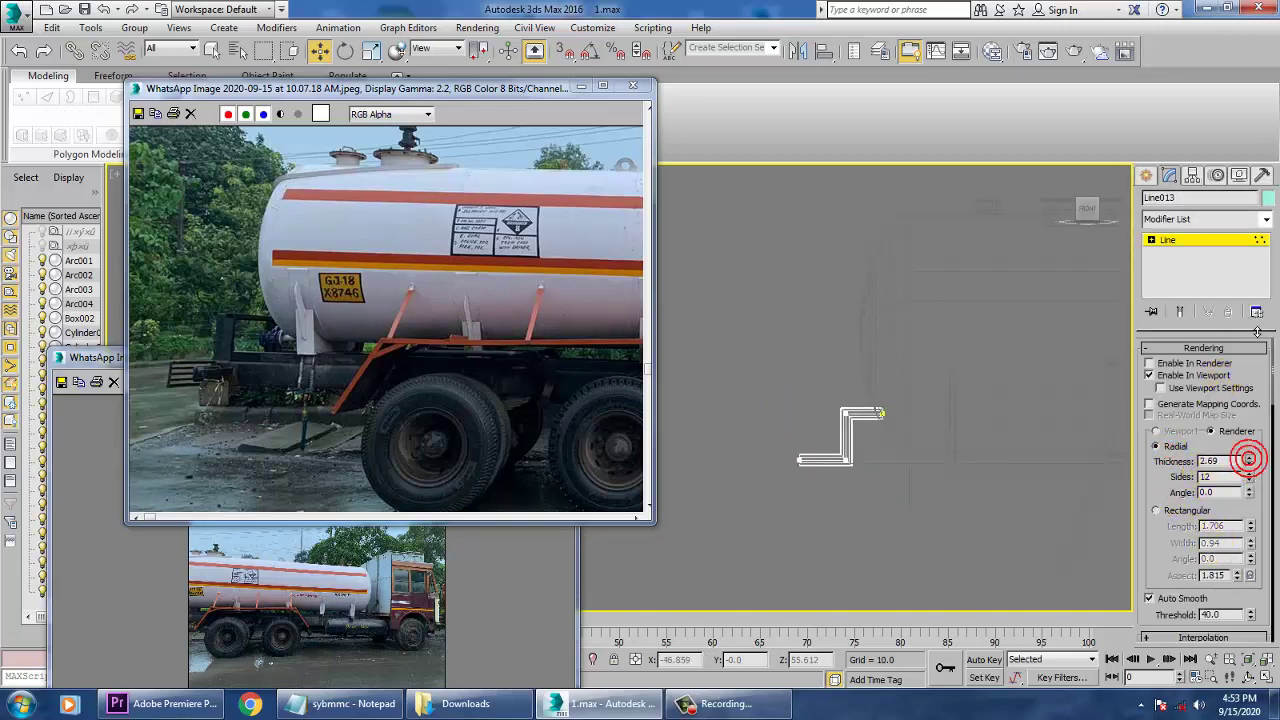
Select the outlet pipe's two corner vertices and fillet them by about 3.8 into smooth bends
{"action": "key", "text": "alt+w"}
{"action": "left_click", "coordinate": [927, 493]}
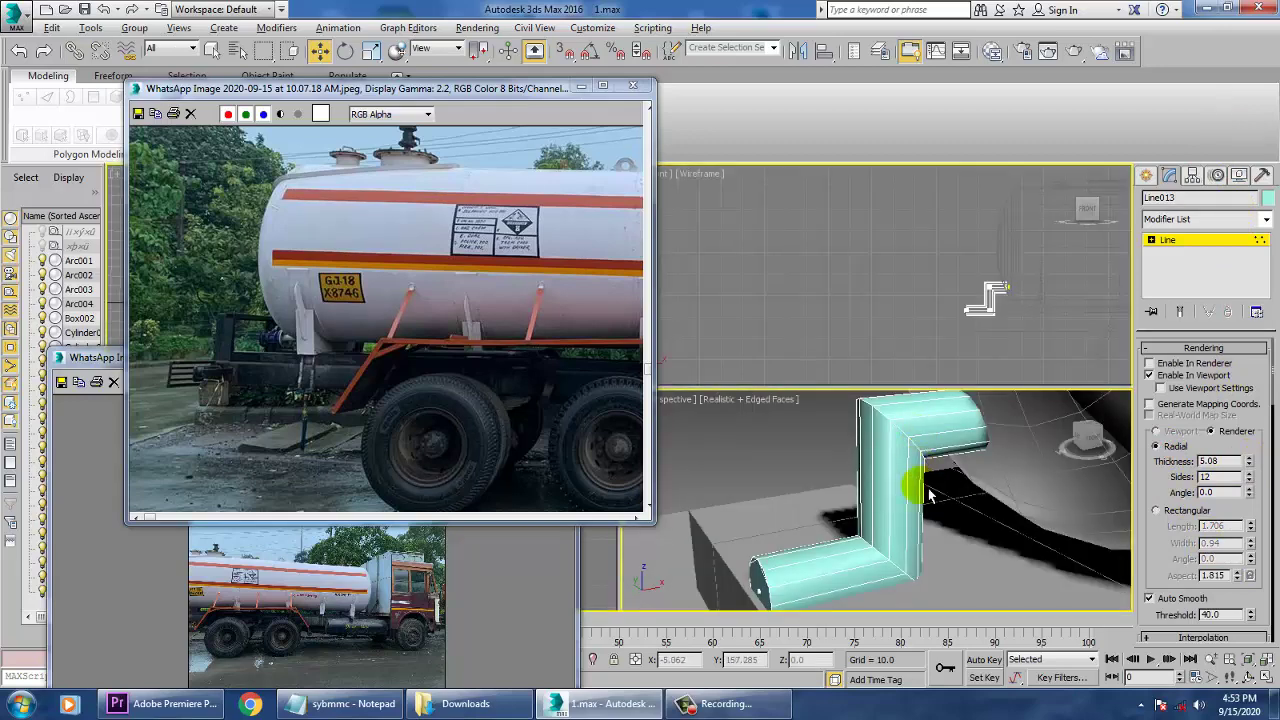
{"action": "key", "text": "alt+w"}
{"action": "scroll", "coordinate": [927, 513], "scroll_direction": "down", "scroll_amount": 5}
{"action": "middle_click_drag", "start_coordinate": [927, 514], "coordinate": [878, 492], "text": "alt"}
{"action": "left_click", "coordinate": [818, 418]}
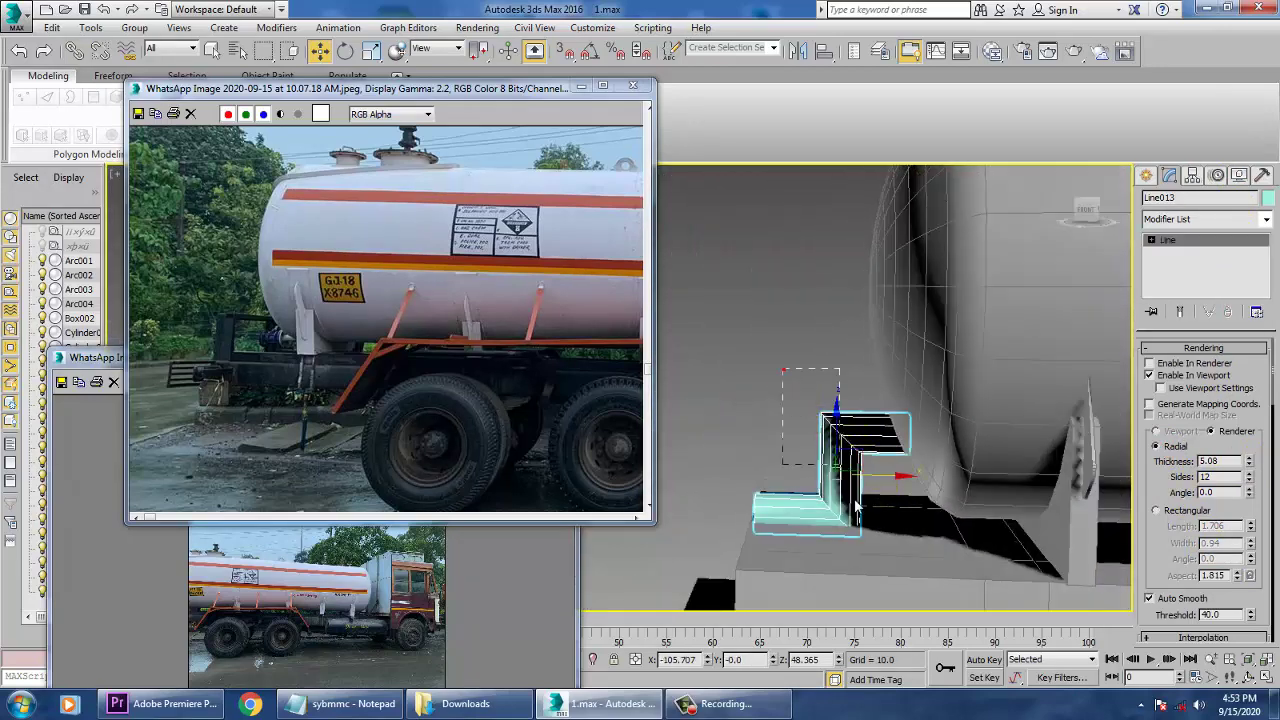
{"action": "left_click_drag", "start_coordinate": [855, 506], "coordinate": [876, 560]}
{"action": "left_click", "coordinate": [860, 452]}
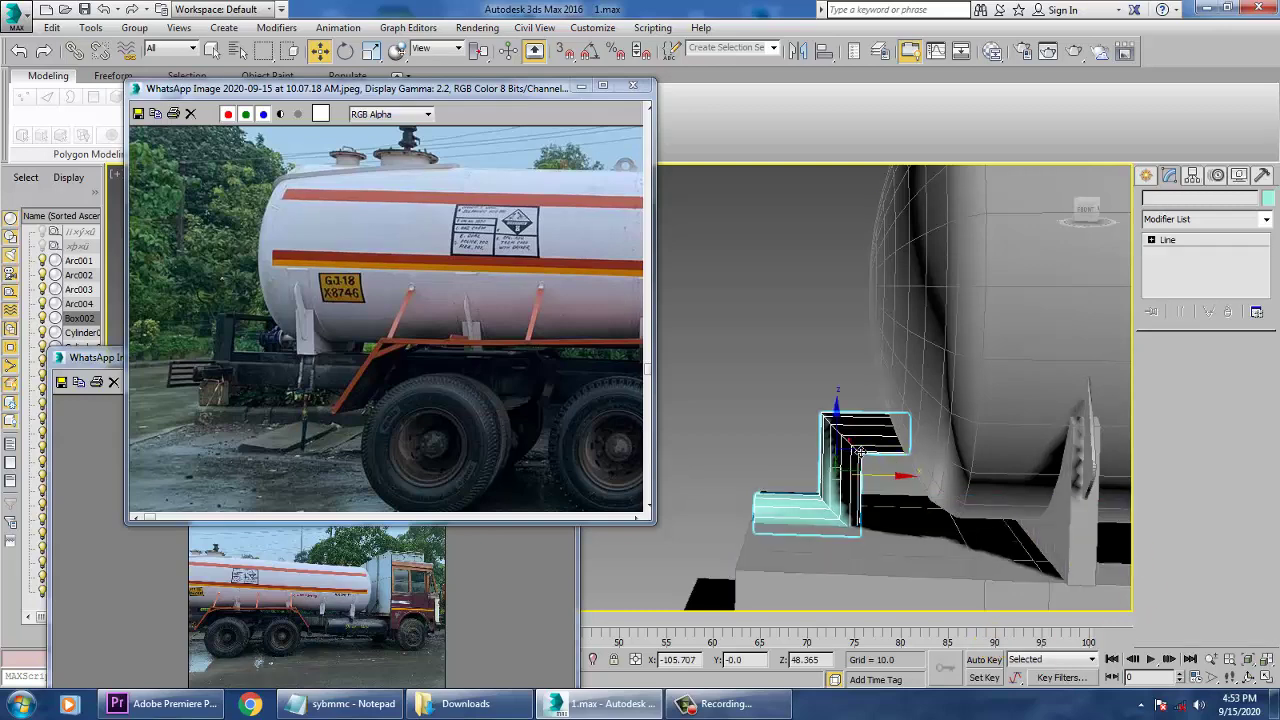
{"action": "left_click", "coordinate": [801, 393]}
{"action": "left_click_drag", "start_coordinate": [880, 565], "coordinate": [881, 566]}
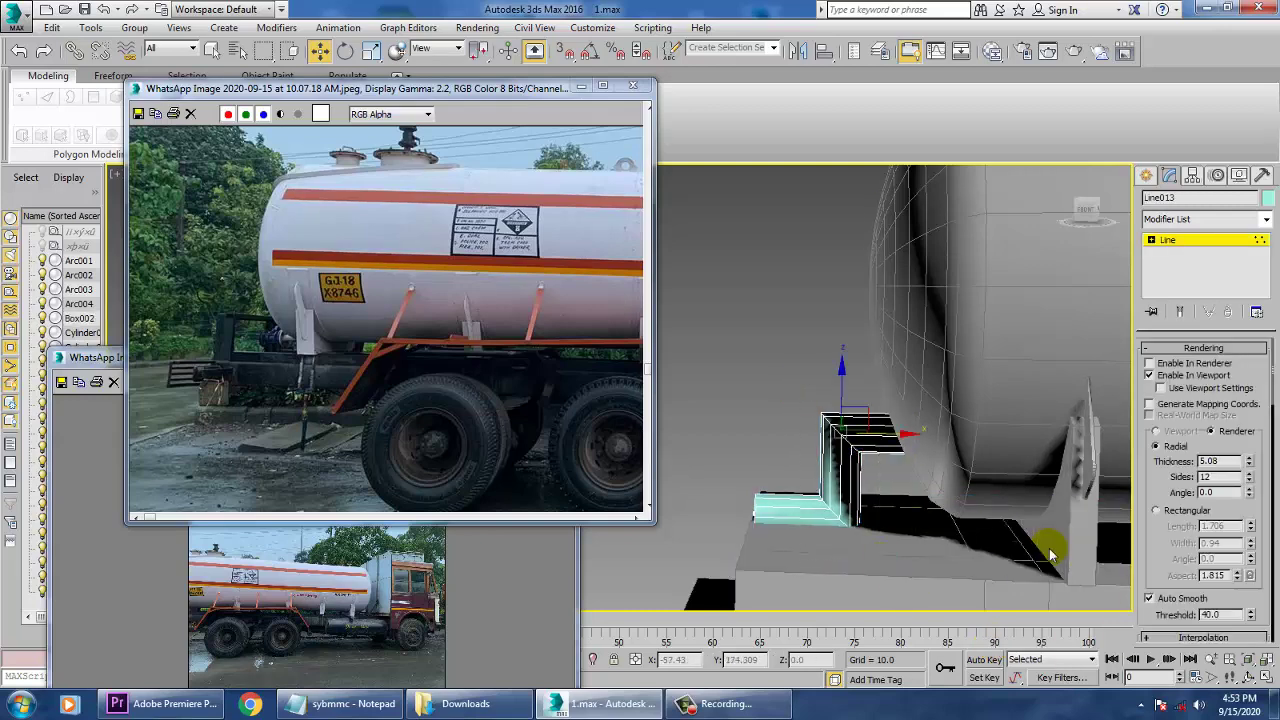
{"action": "scroll", "coordinate": [1163, 578], "scroll_direction": "down", "scroll_amount": 5}
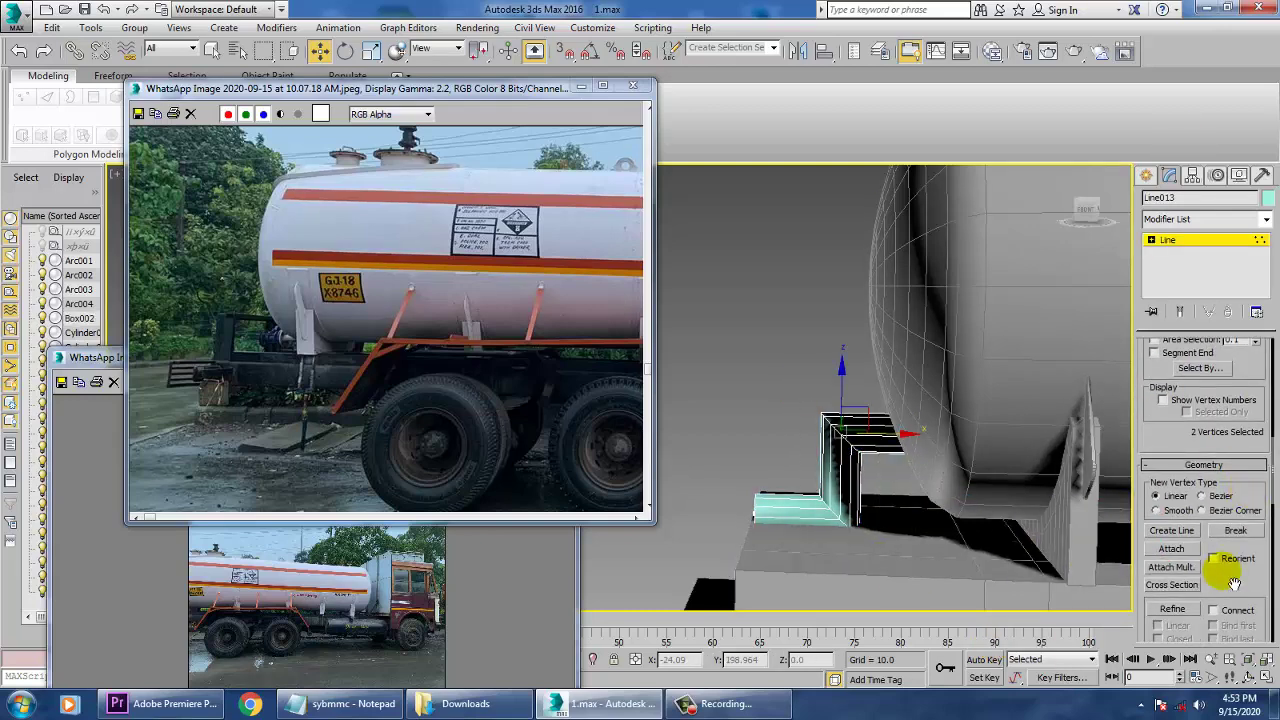
{"action": "scroll", "coordinate": [1220, 575], "scroll_direction": "down", "scroll_amount": 5}
{"action": "left_click", "coordinate": [1171, 527]}
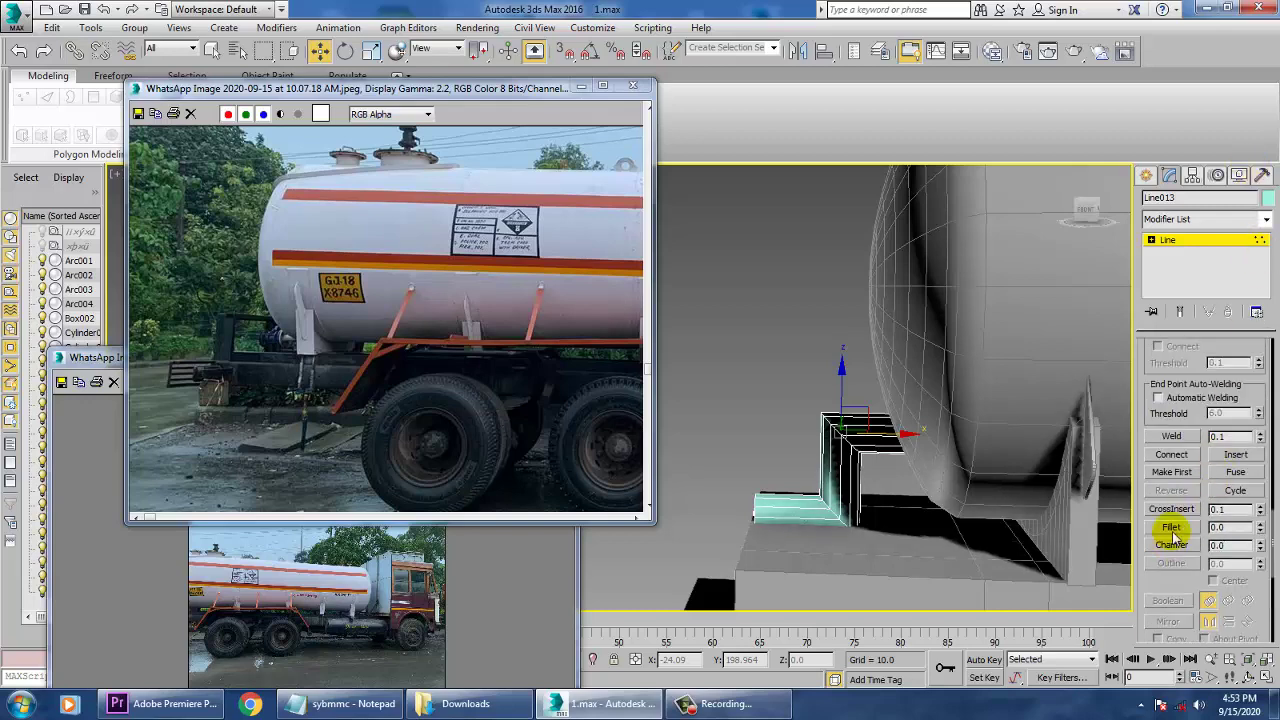
{"action": "mouse_move", "coordinate": [845, 440]}
{"action": "left_mouse_down"}
{"action": "mouse_move", "coordinate": [830, 418]}
{"action": "mouse_move", "coordinate": [843, 427]}
{"action": "left_mouse_up"}
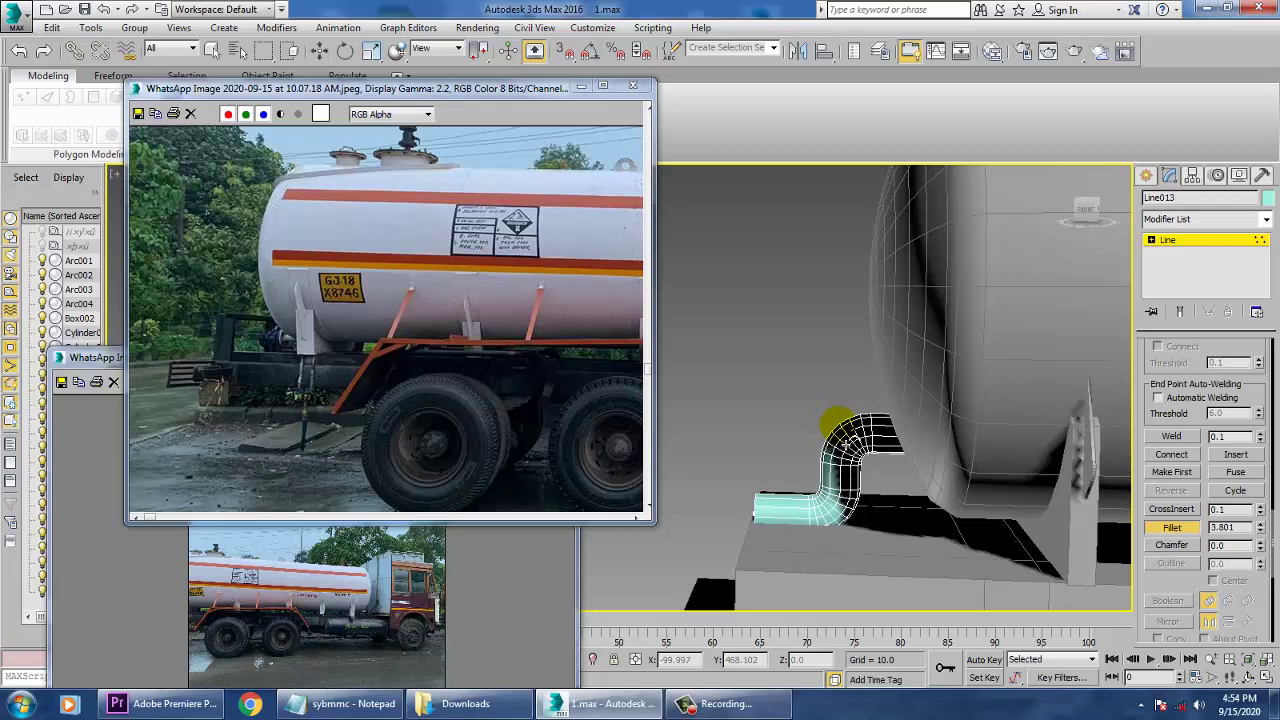
{"action": "mouse_move", "coordinate": [895, 428]}
{"action": "middle_mouse_down", "text": "alt"}
{"action": "mouse_move", "coordinate": [1029, 429]}
{"action": "mouse_move", "coordinate": [949, 444]}
{"action": "mouse_move", "coordinate": [890, 436]}
{"action": "middle_mouse_up", "text": "alt"}
{"action": "key", "text": "w"}
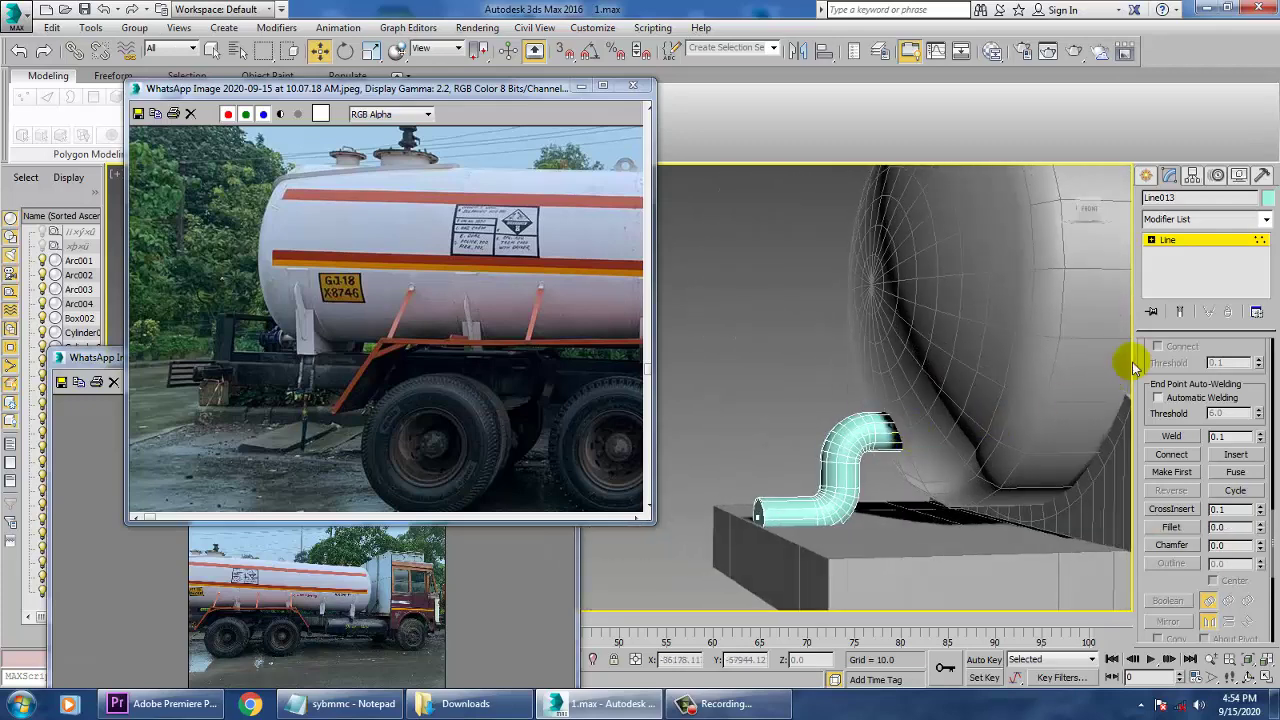
Raise the vertices of the pipe's lower run along Z by about 1.26
{"action": "key", "text": "1"}
{"action": "key", "text": "1"}
{"action": "left_click_drag", "start_coordinate": [691, 481], "coordinate": [893, 587]}
{"action": "left_click_drag", "start_coordinate": [812, 478], "coordinate": [812, 469]}
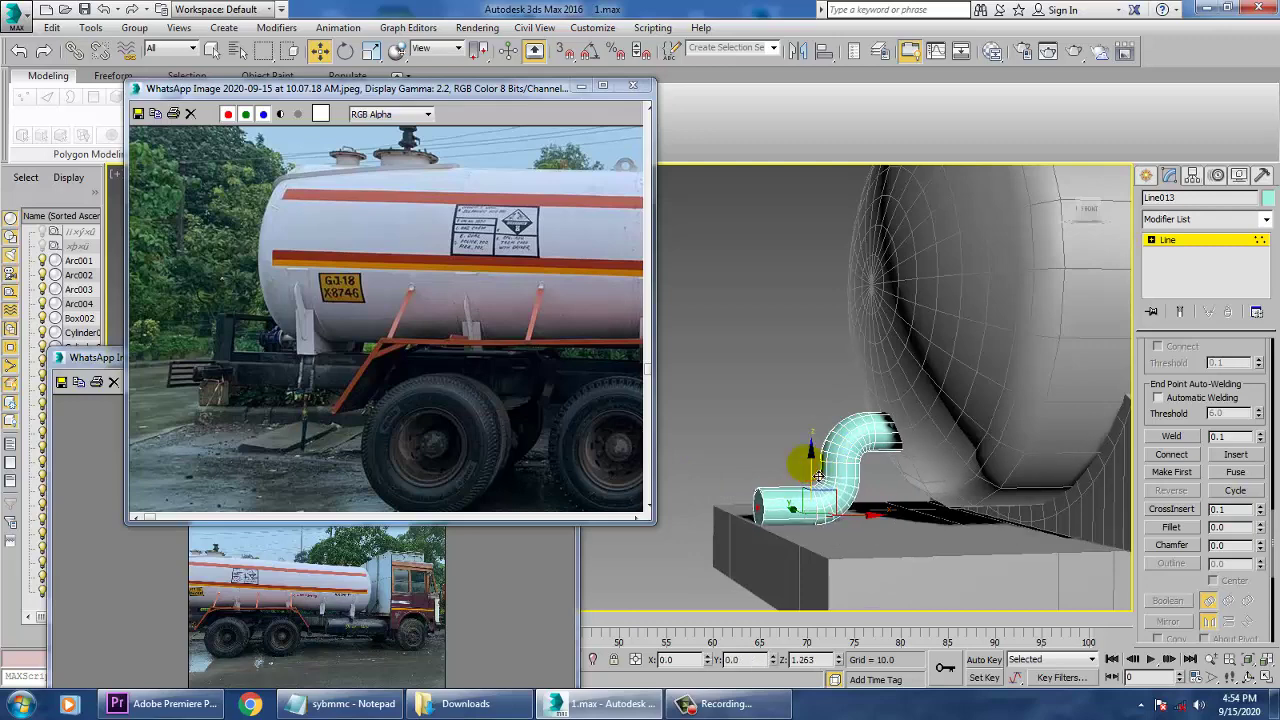
Move the whole outlet pipe along Y to Y -2.568 behind the tank's rear end
{"action": "key", "text": "1"}
{"action": "middle_click_drag", "start_coordinate": [961, 468], "coordinate": [895, 513], "text": "alt"}
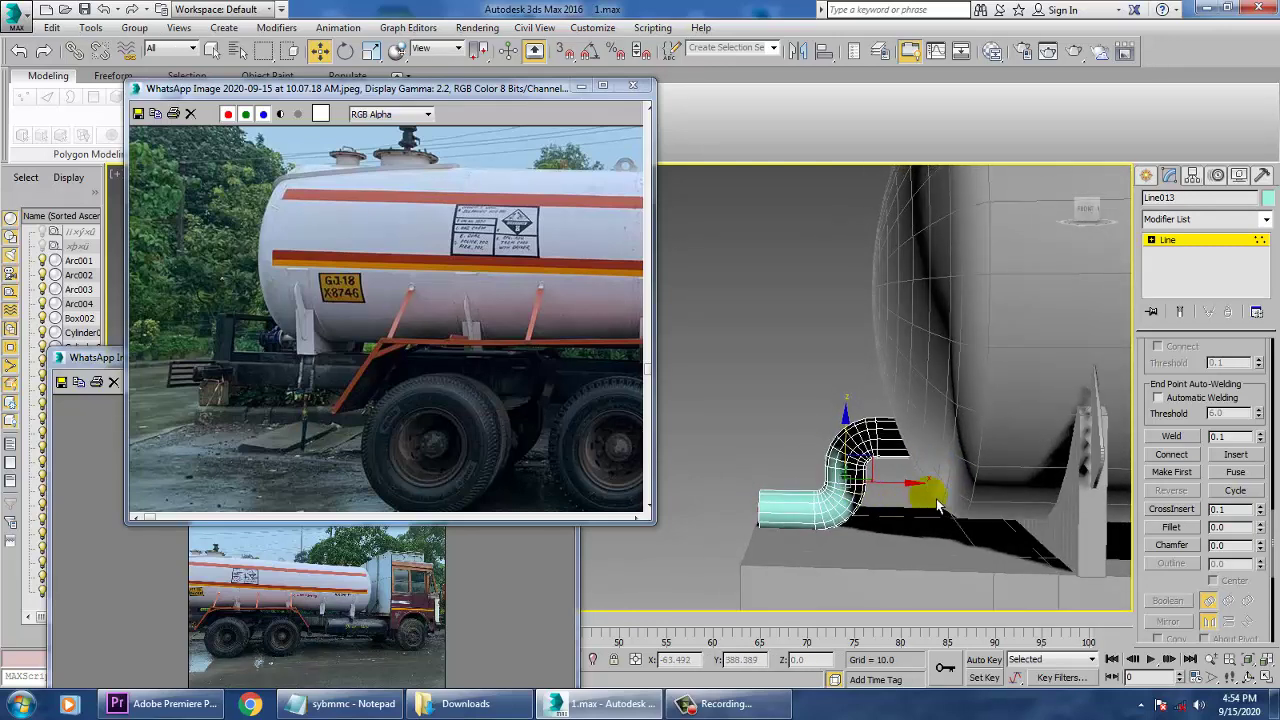
{"action": "scroll", "coordinate": [828, 493], "scroll_direction": "up", "scroll_amount": 5}
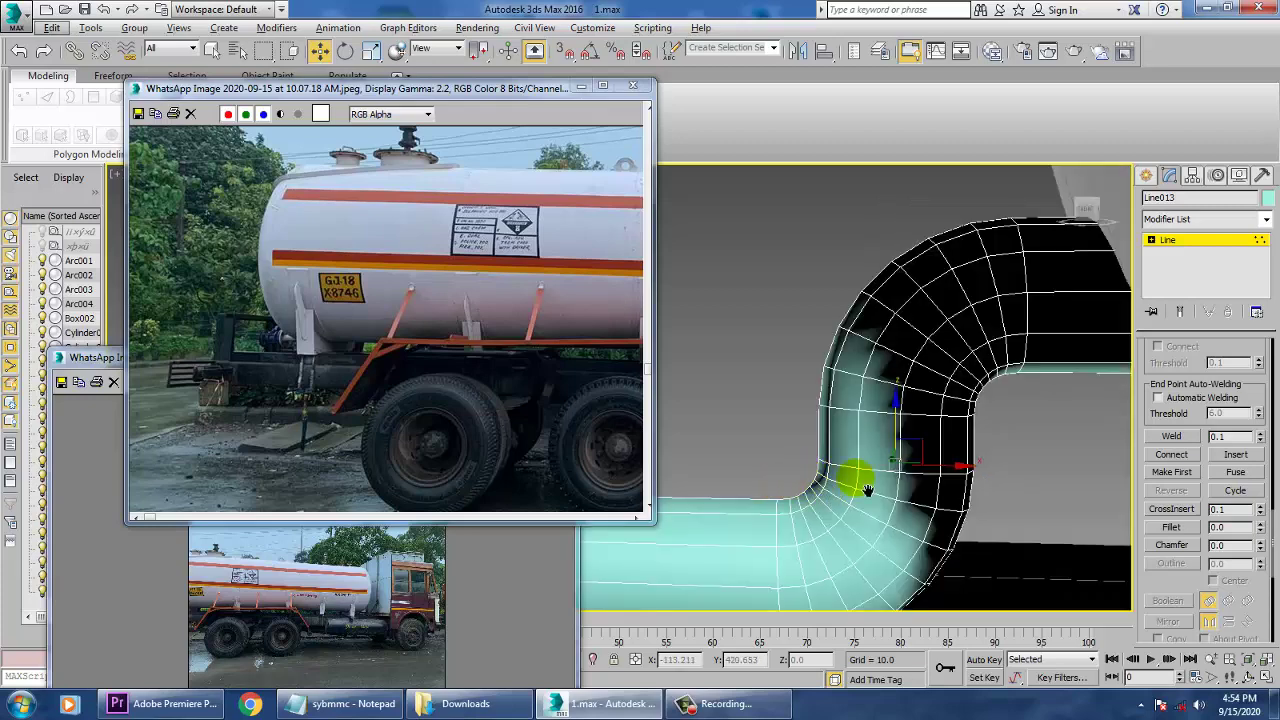
{"action": "middle_click_drag", "start_coordinate": [865, 482], "coordinate": [945, 461]}
{"action": "left_click", "coordinate": [1197, 243]}
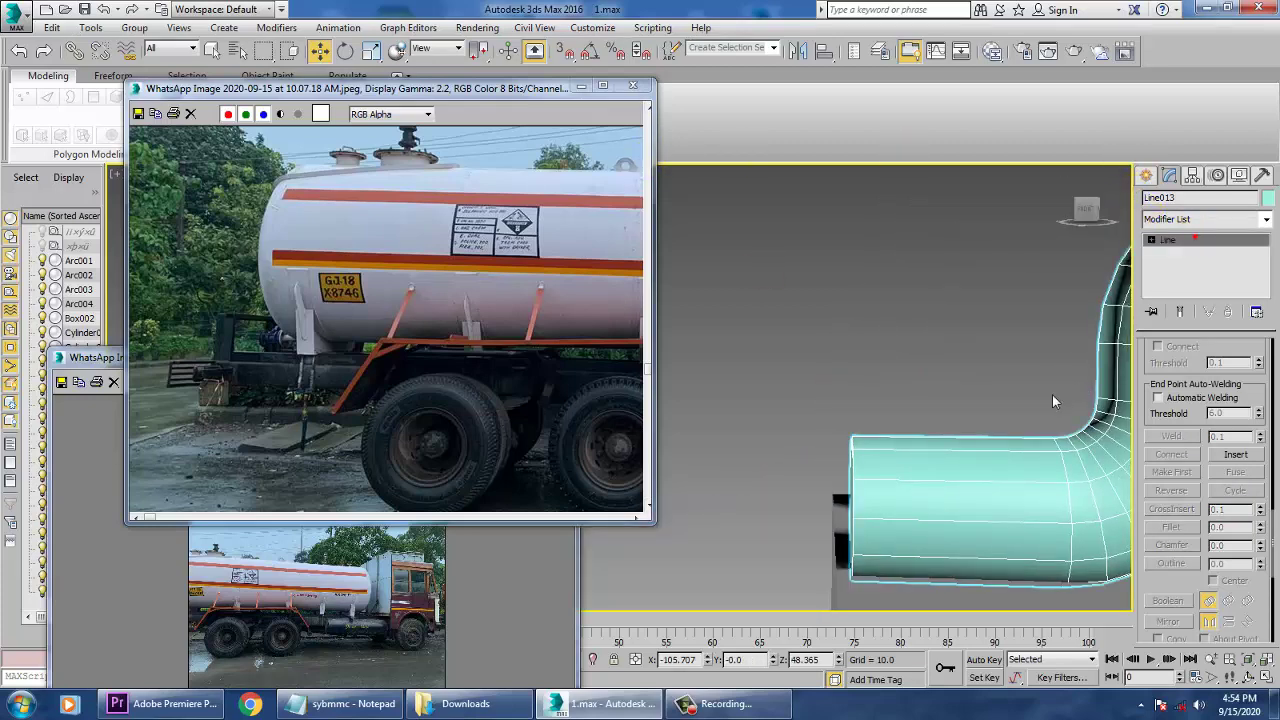
{"action": "middle_click_drag", "start_coordinate": [1046, 394], "coordinate": [818, 487], "text": "alt"}
{"action": "scroll", "coordinate": [1050, 400], "scroll_direction": "down", "scroll_amount": 5}
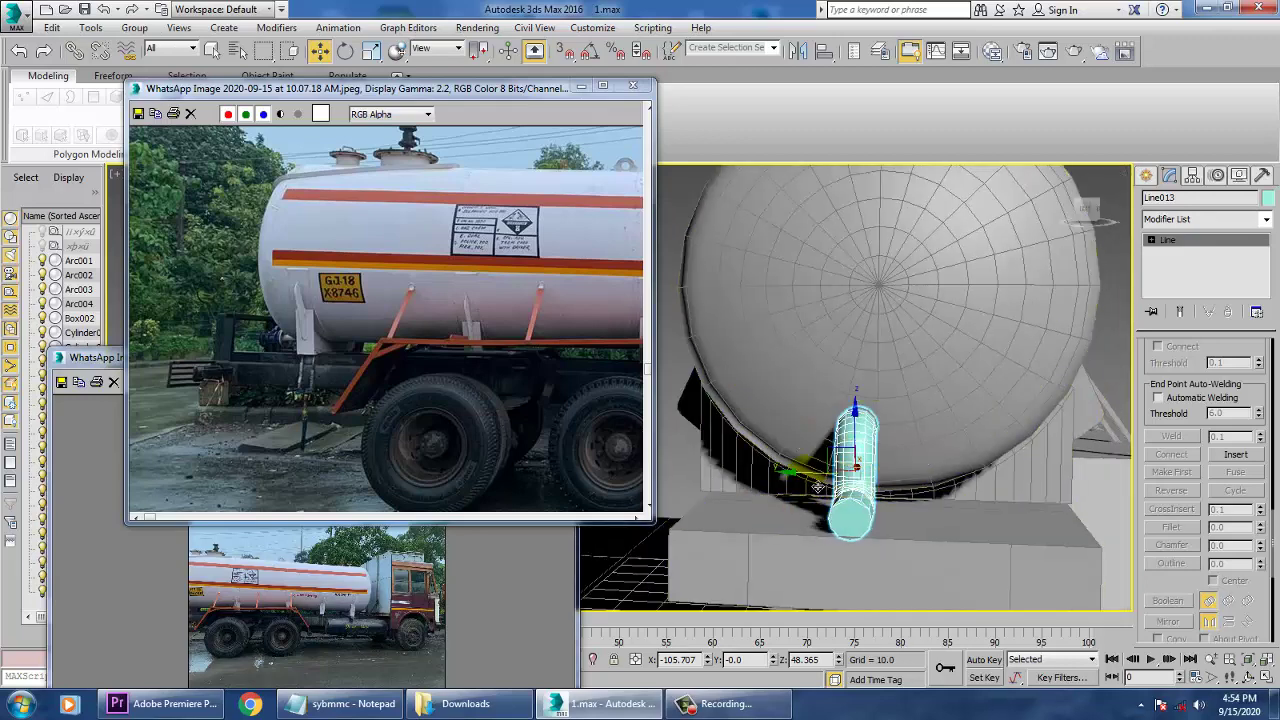
{"action": "left_click_drag", "start_coordinate": [818, 487], "coordinate": [838, 484]}
Convert the bent outlet pipe to an Editable Poly
{"action": "middle_click_drag", "start_coordinate": [1063, 472], "coordinate": [1013, 440], "text": "alt"}
{"action": "scroll", "coordinate": [1010, 434], "scroll_direction": "up", "scroll_amount": 3}
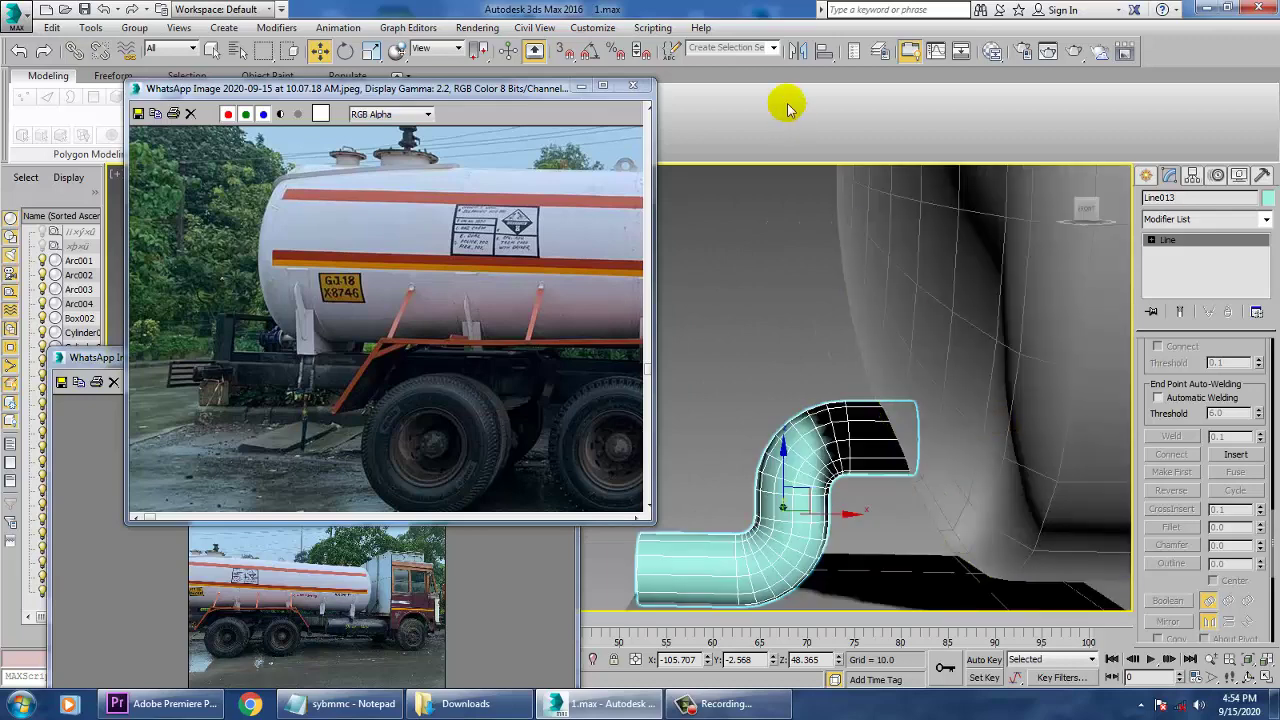
{"action": "left_click", "coordinate": [1191, 243]}
{"action": "right_click", "coordinate": [796, 480]}
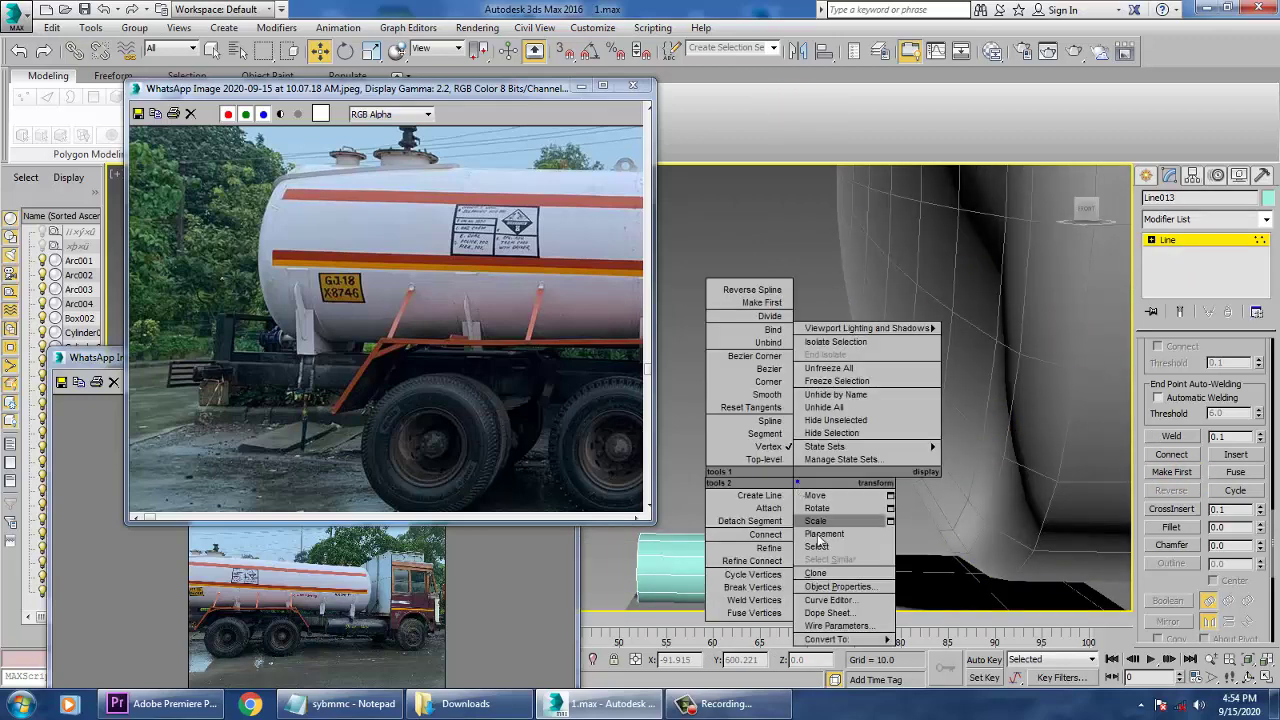
{"action": "mouse_move", "coordinate": [830, 639]}
{"action": "left_click", "coordinate": [984, 614]}
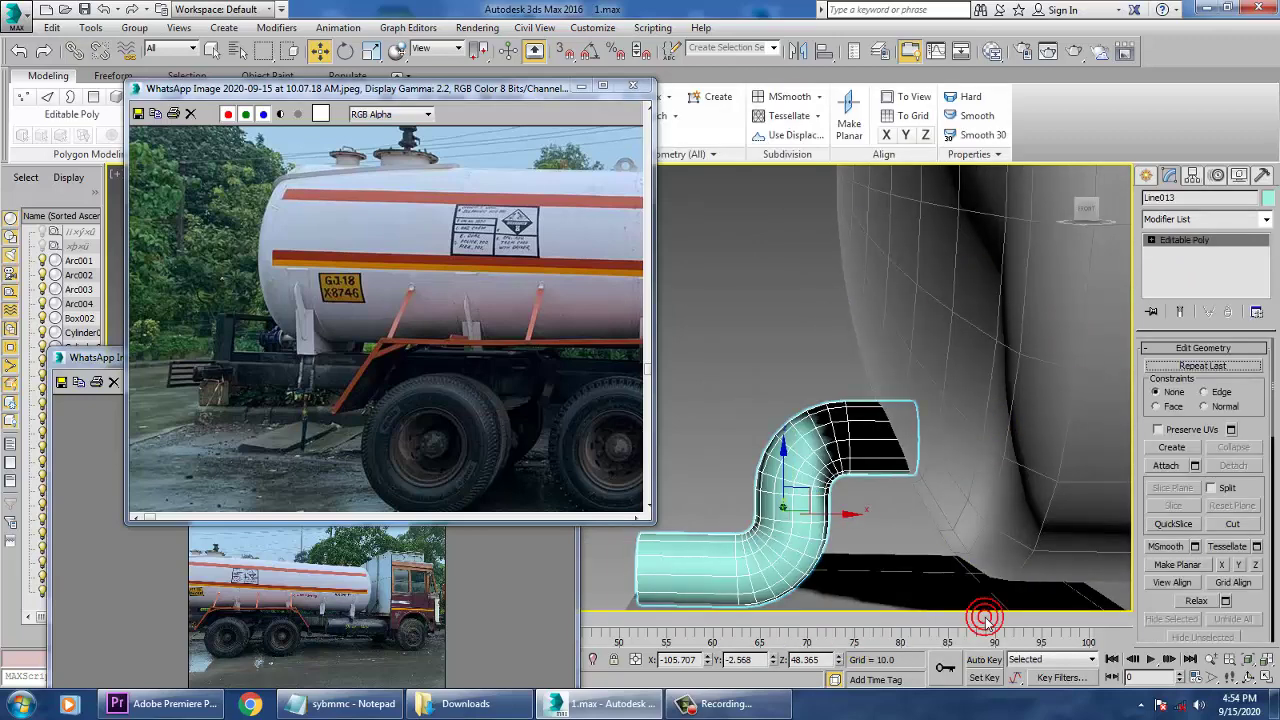
Add edge loops around the pipe's lower straight run with Swift Loop, marking out narrow bands
{"action": "left_click_drag", "start_coordinate": [530, 90], "coordinate": [412, 152]}
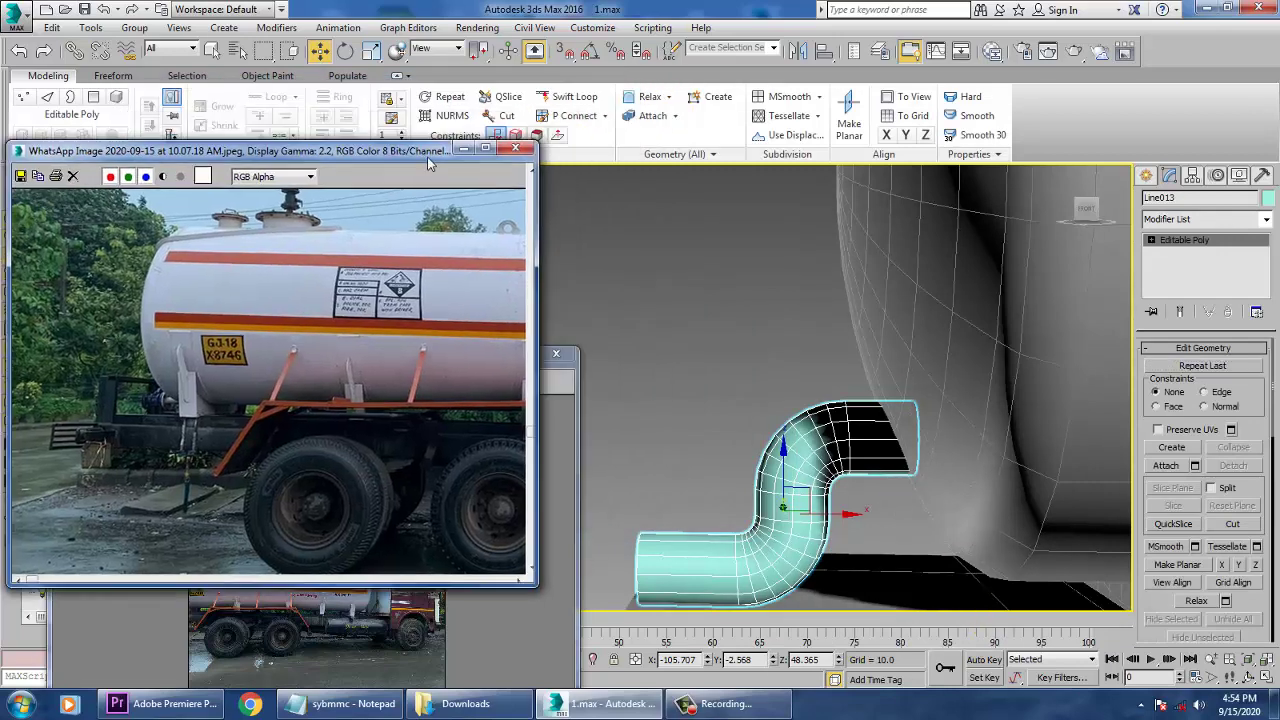
{"action": "left_click", "coordinate": [575, 96]}
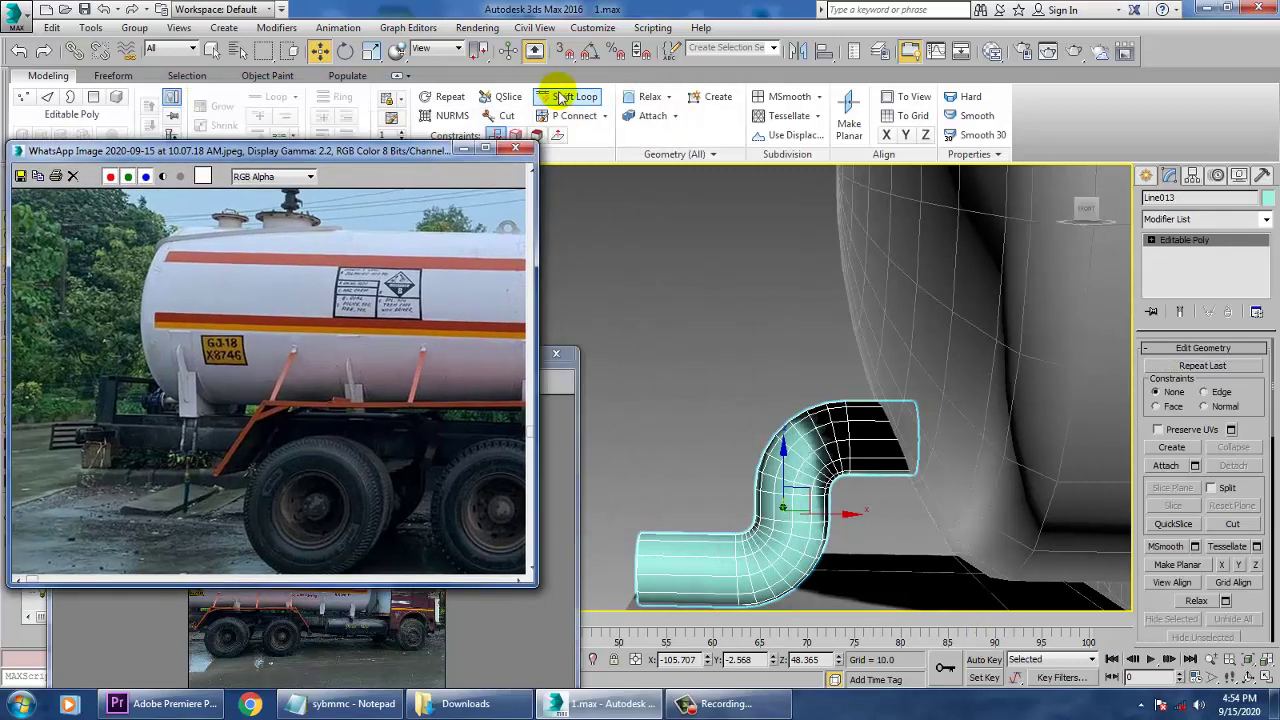
{"action": "left_click", "coordinate": [692, 558]}
{"action": "scroll", "coordinate": [692, 558], "scroll_direction": "up", "scroll_amount": 5}
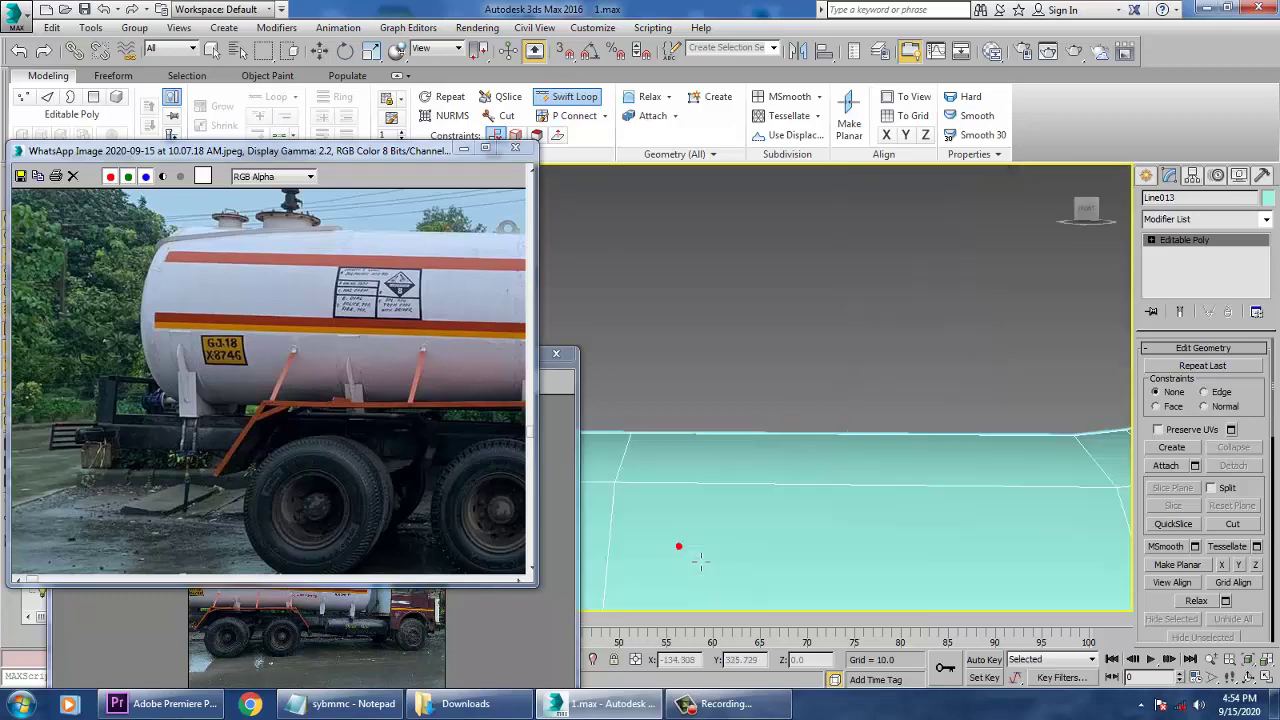
{"action": "middle_click_drag", "start_coordinate": [692, 558], "coordinate": [728, 516]}
{"action": "scroll", "coordinate": [728, 516], "scroll_direction": "down", "scroll_amount": 5}
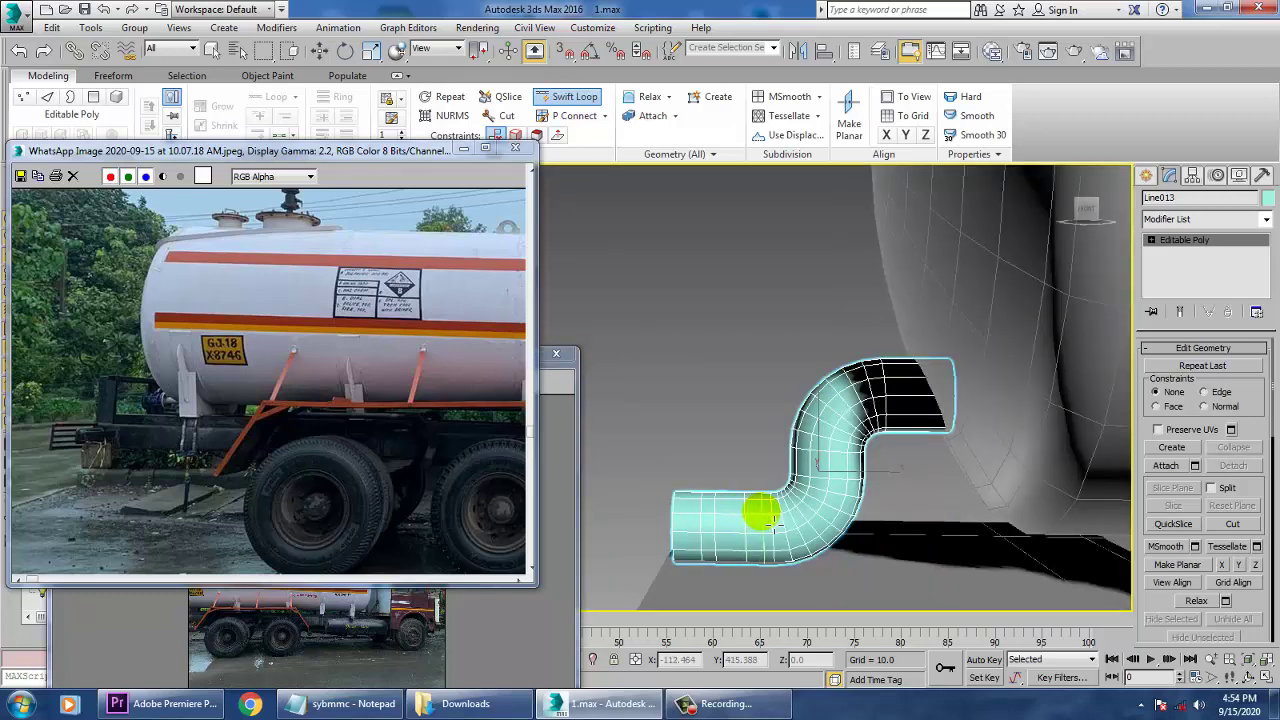
{"action": "key", "text": "w"}
Bevel the narrow polygon band around the pipe's lower run along local normals, with height 0.55 and outline -0.223, forming a raised flange ring
{"action": "middle_click_drag", "start_coordinate": [771, 525], "coordinate": [840, 509], "text": "alt"}
{"action": "scroll", "coordinate": [769, 523], "scroll_direction": "up", "scroll_amount": 5}
{"action": "key", "text": "2"}
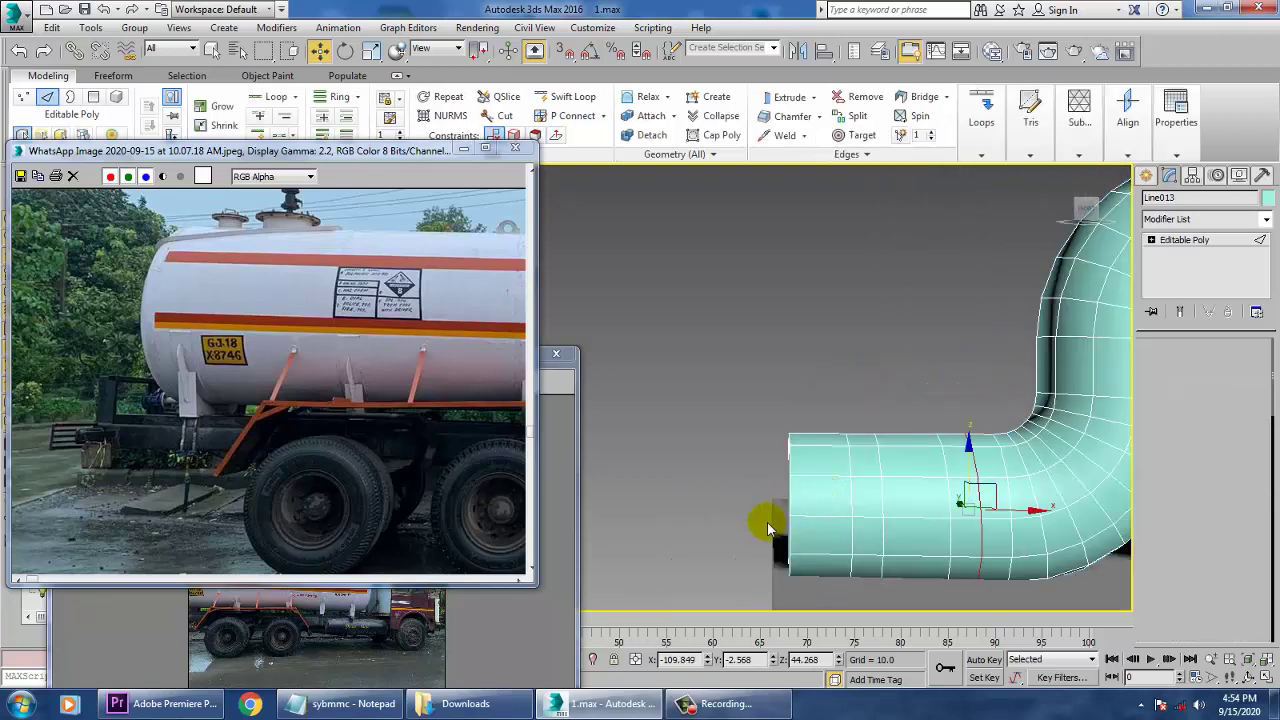
{"action": "left_click", "coordinate": [872, 515]}
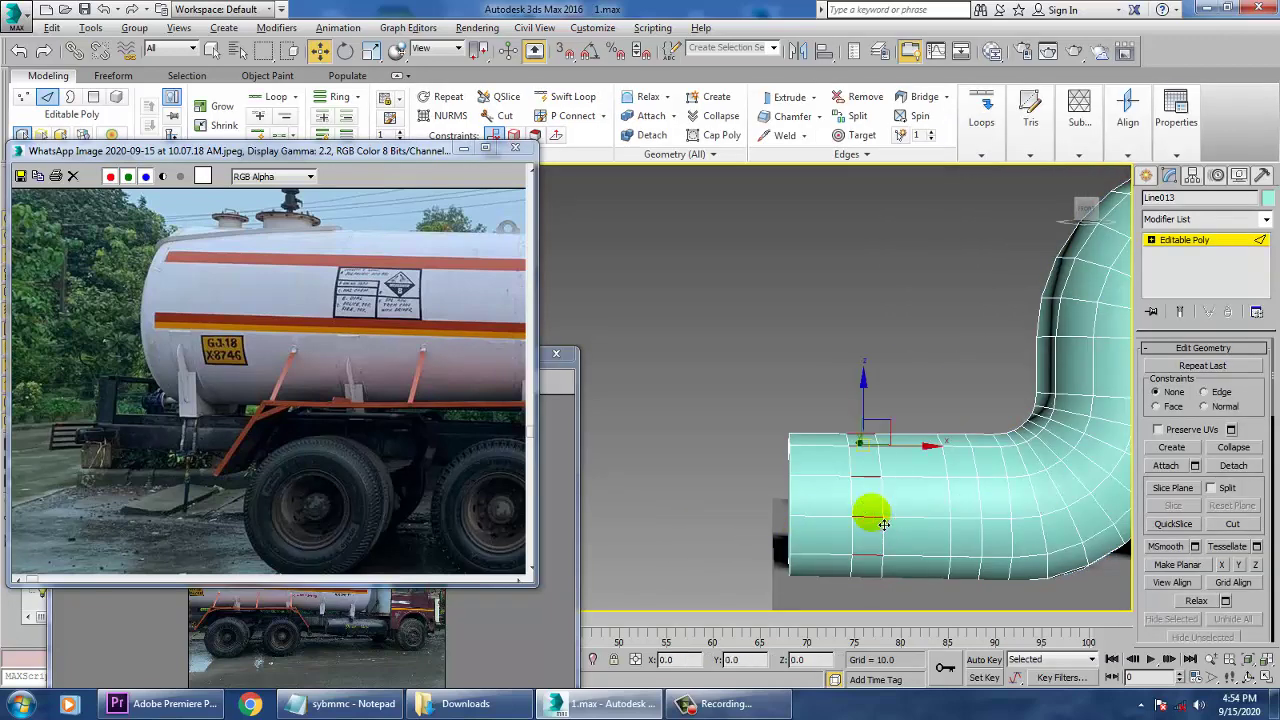
{"action": "scroll", "coordinate": [1243, 515], "scroll_direction": "down", "scroll_amount": 5}
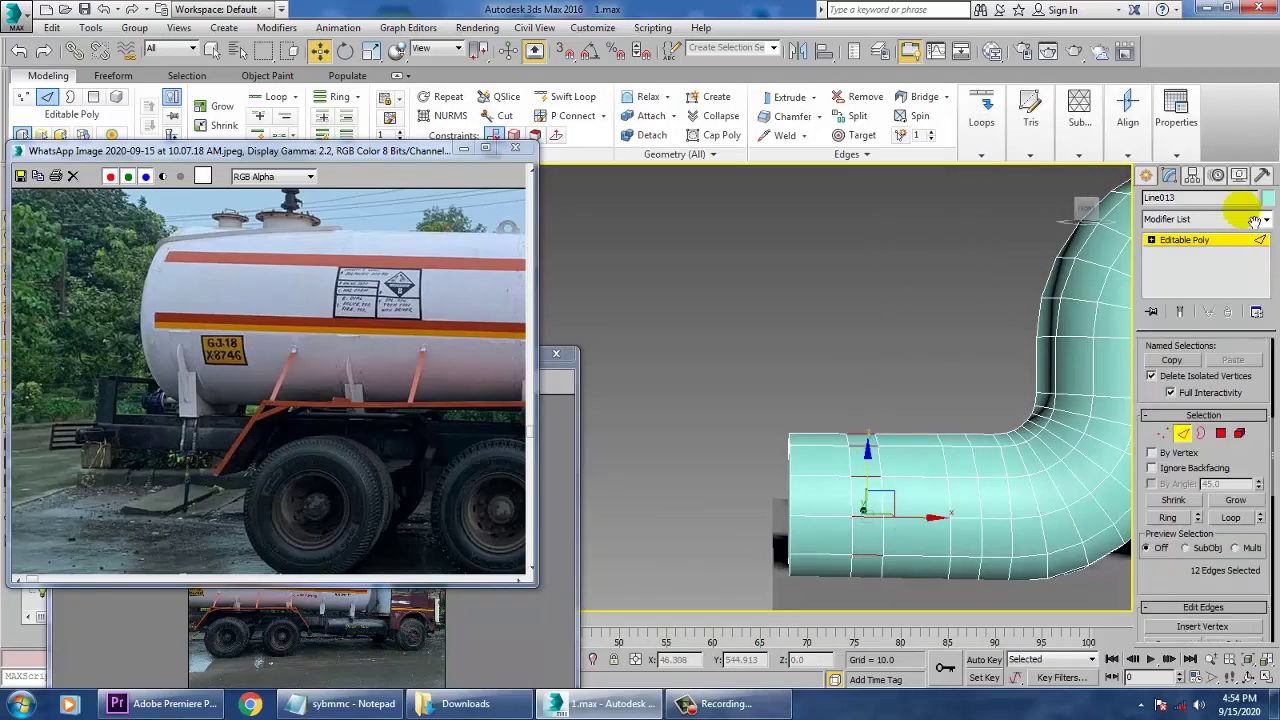
{"action": "left_click", "coordinate": [1221, 471], "text": "ctrl"}
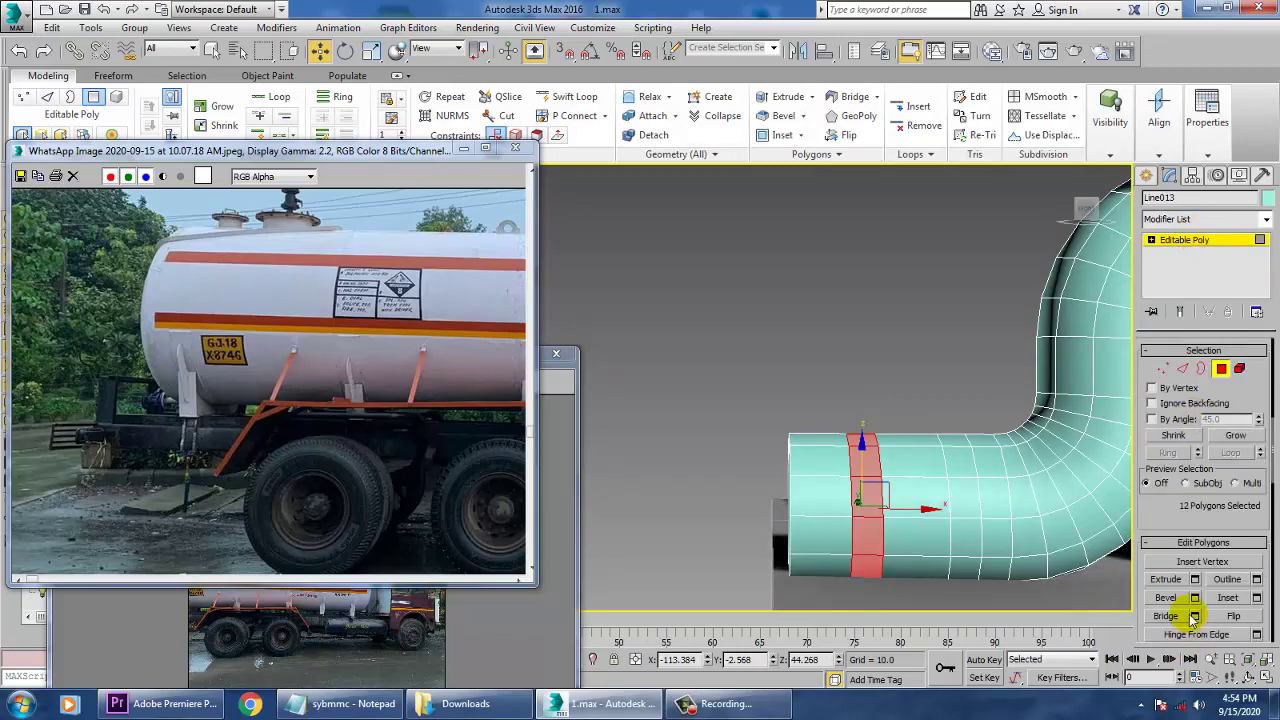
{"action": "left_click", "coordinate": [1196, 598]}
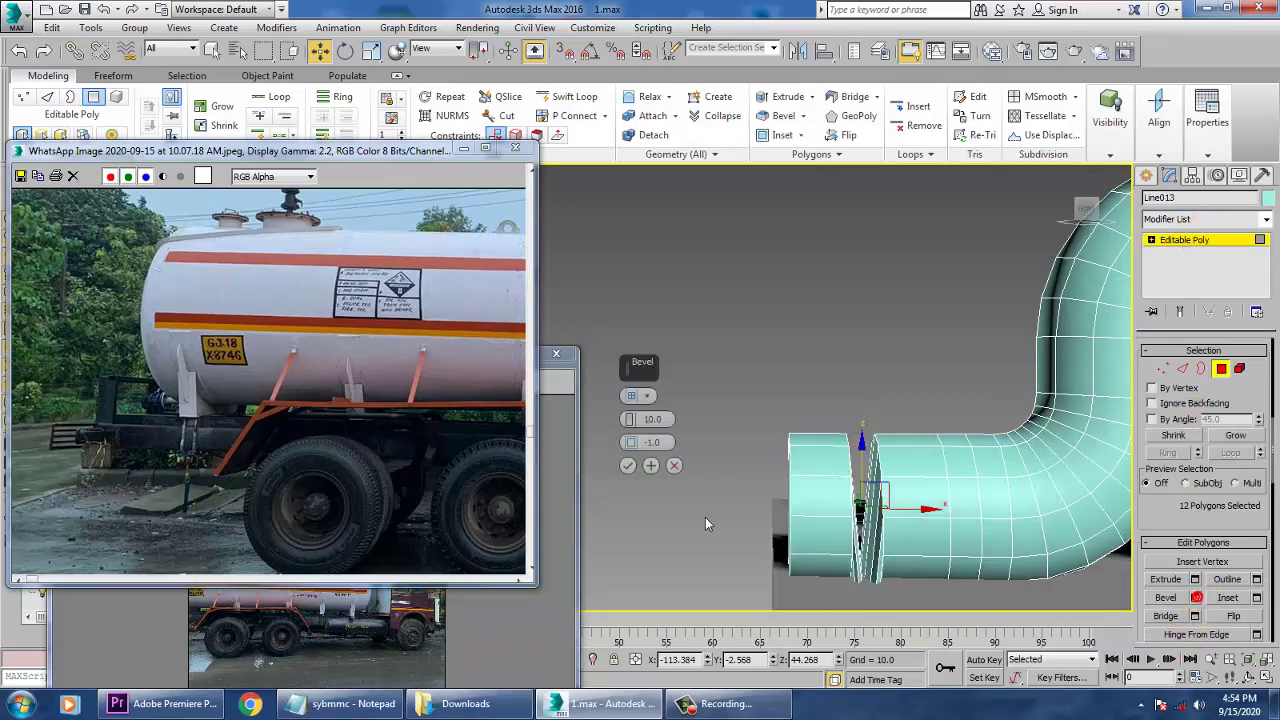
{"action": "left_click", "coordinate": [638, 396]}
{"action": "left_click", "coordinate": [687, 422]}
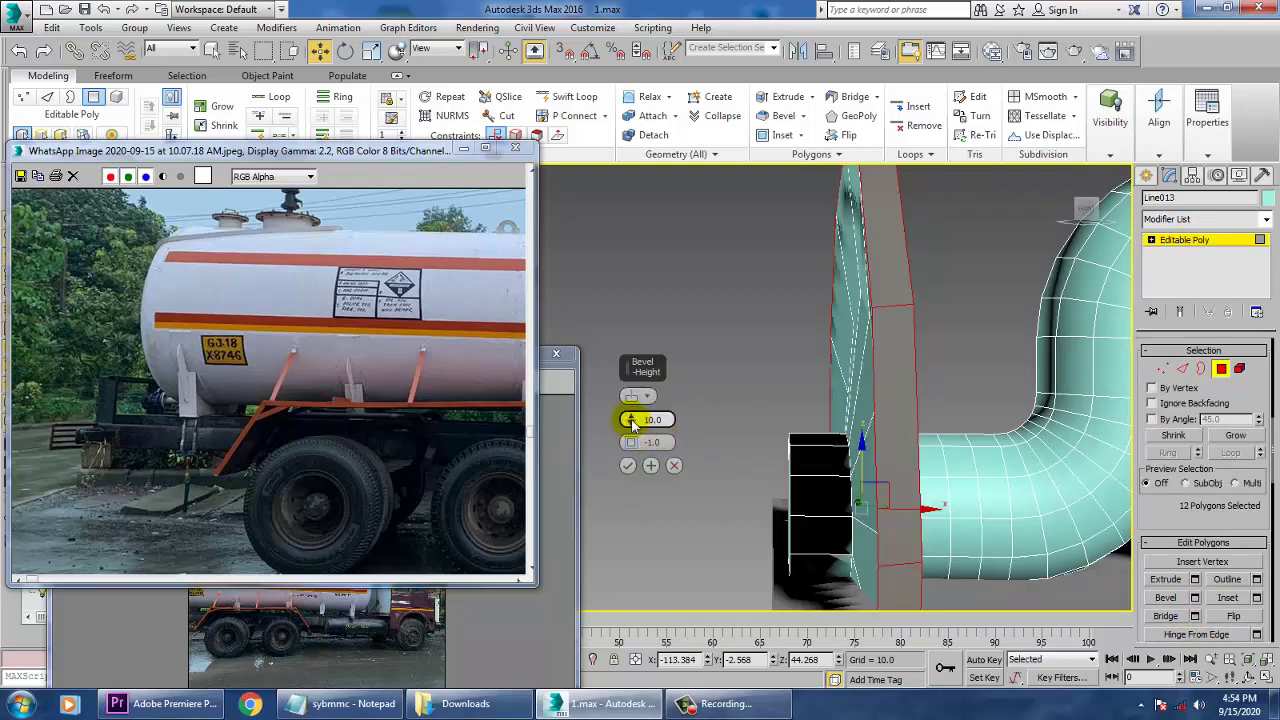
{"action": "left_click_drag", "start_coordinate": [632, 425], "coordinate": [631, 446]}
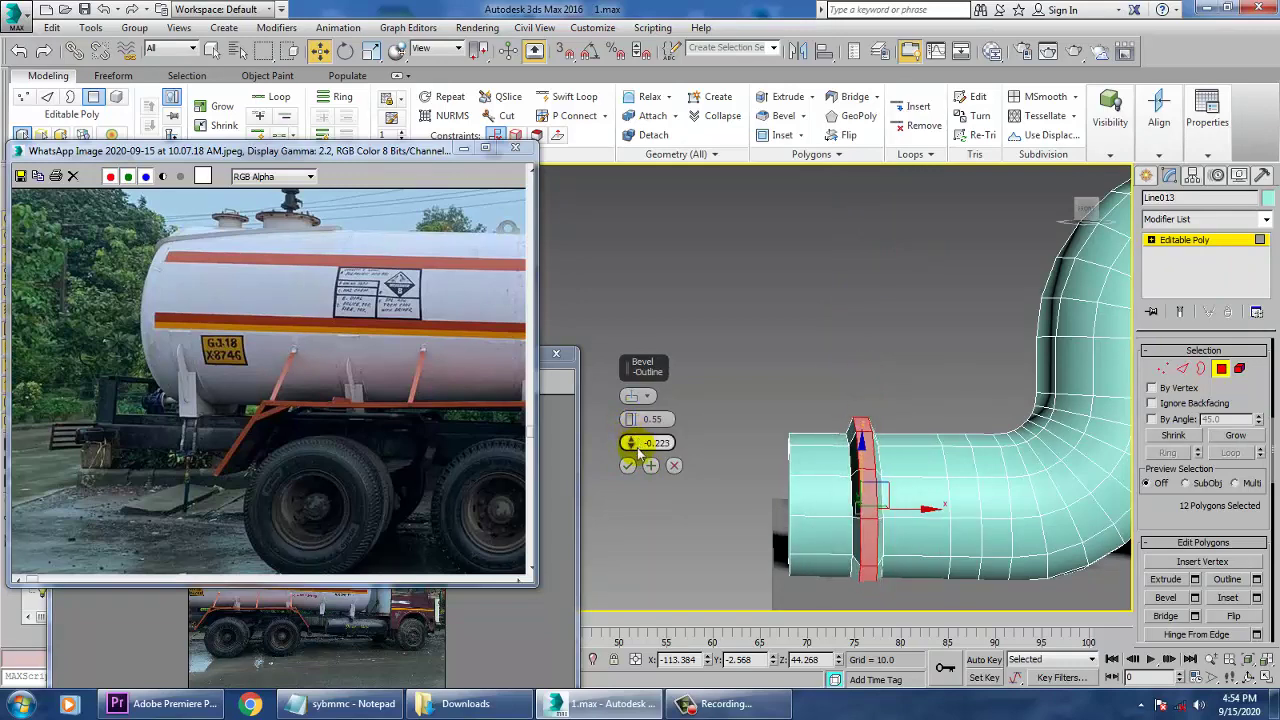
{"action": "left_click", "coordinate": [628, 466]}
{"action": "left_click", "coordinate": [780, 377]}
Move the whole outlet pipe along X away from the tank to X -108.024
{"action": "middle_click_drag", "start_coordinate": [889, 461], "coordinate": [786, 498], "text": "alt"}
{"action": "scroll", "coordinate": [909, 446], "scroll_direction": "down", "scroll_amount": 6}
{"action": "scroll", "coordinate": [853, 458], "scroll_direction": "up", "scroll_amount": 3}
{"action": "scroll", "coordinate": [786, 498], "scroll_direction": "up", "scroll_amount": 3}
{"action": "middle_click_drag", "start_coordinate": [854, 463], "coordinate": [884, 466], "text": "alt"}
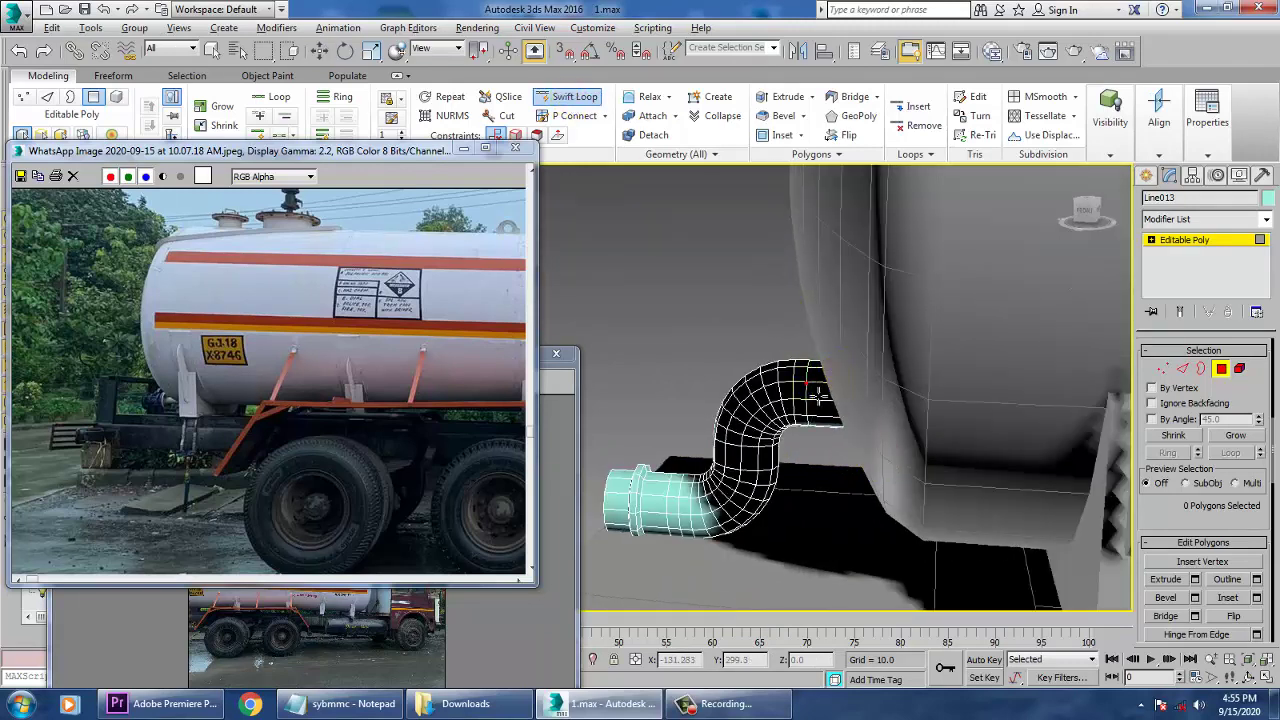
{"action": "key", "text": "w"}
{"action": "middle_click_drag", "start_coordinate": [848, 390], "coordinate": [840, 382], "text": "alt"}
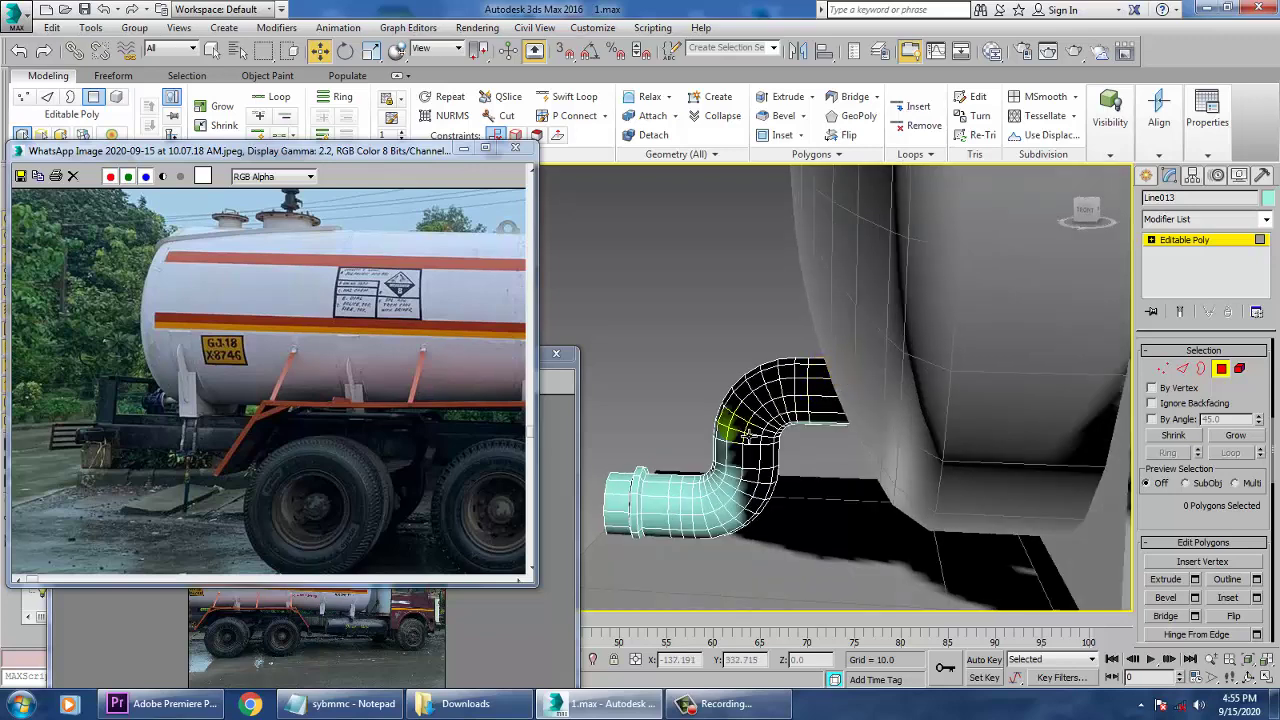
{"action": "left_click", "coordinate": [1183, 242]}
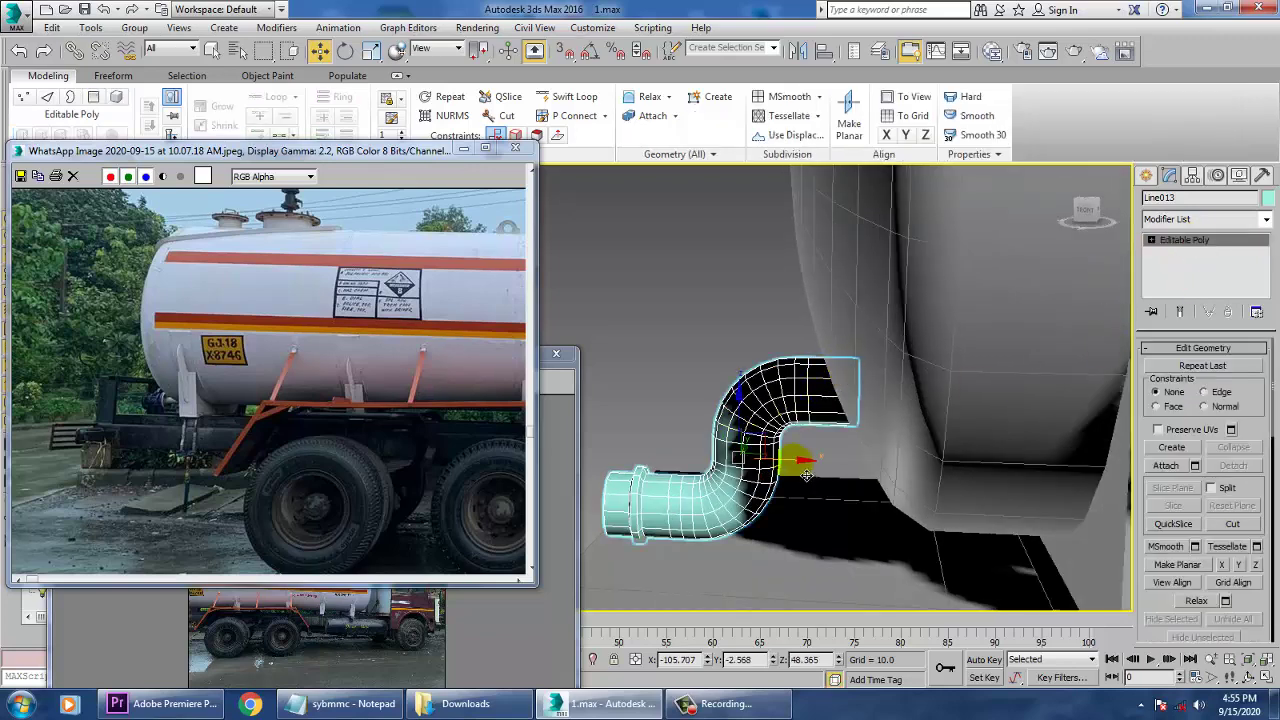
{"action": "left_click_drag", "start_coordinate": [806, 474], "coordinate": [774, 460]}
Extend the end vertices of the pipe's upper run along X to X -96.526, so that the end enters the tank
{"action": "key", "text": "1"}
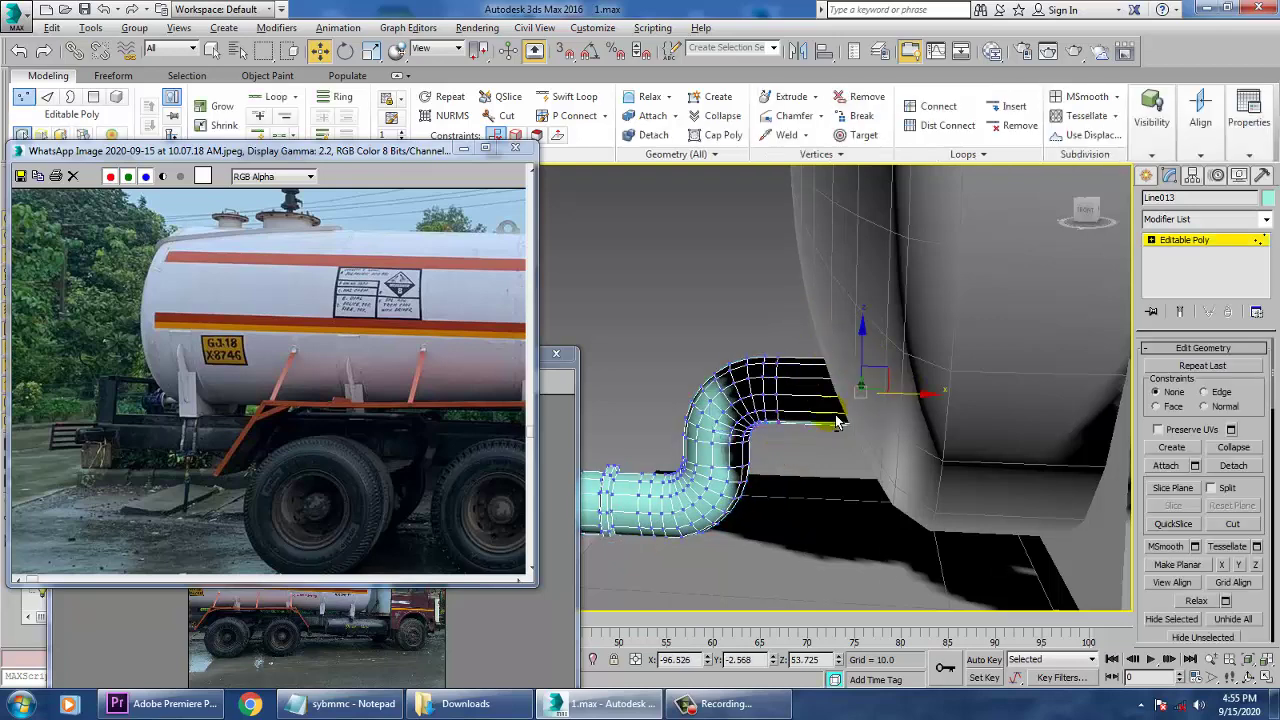
{"action": "middle_click_drag", "start_coordinate": [838, 423], "coordinate": [994, 446], "text": "alt"}
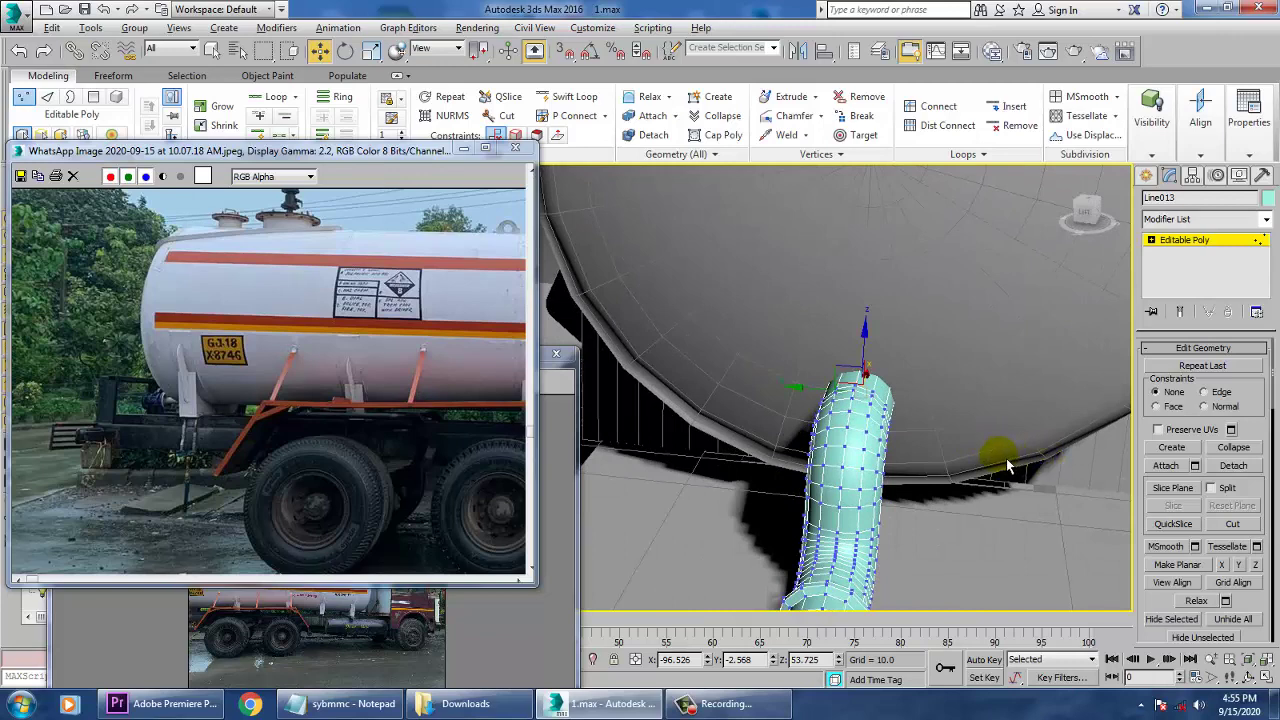
{"action": "scroll", "coordinate": [1000, 458], "scroll_direction": "down", "scroll_amount": 2}
{"action": "middle_click_drag", "start_coordinate": [985, 458], "coordinate": [870, 458], "text": "alt"}
{"action": "scroll", "coordinate": [928, 457], "scroll_direction": "down", "scroll_amount": 5}
{"action": "middle_click_drag", "start_coordinate": [870, 458], "coordinate": [636, 492]}
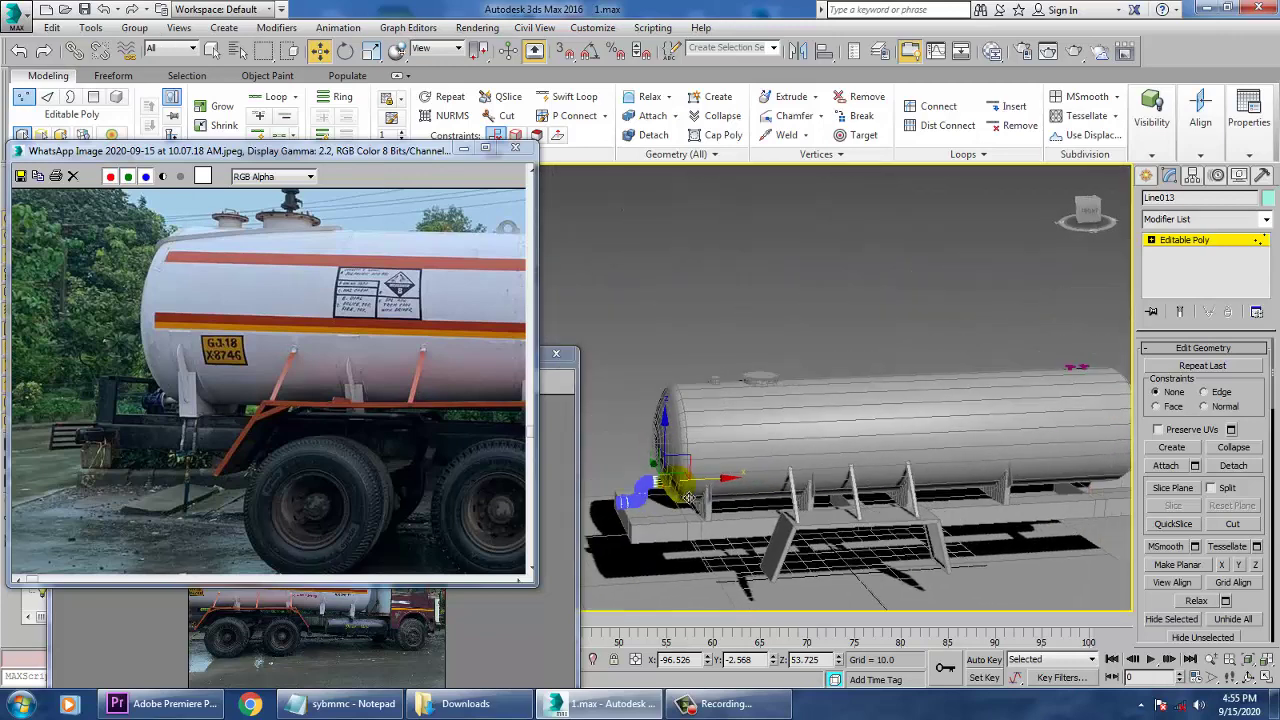
{"action": "left_click", "coordinate": [1186, 240]}
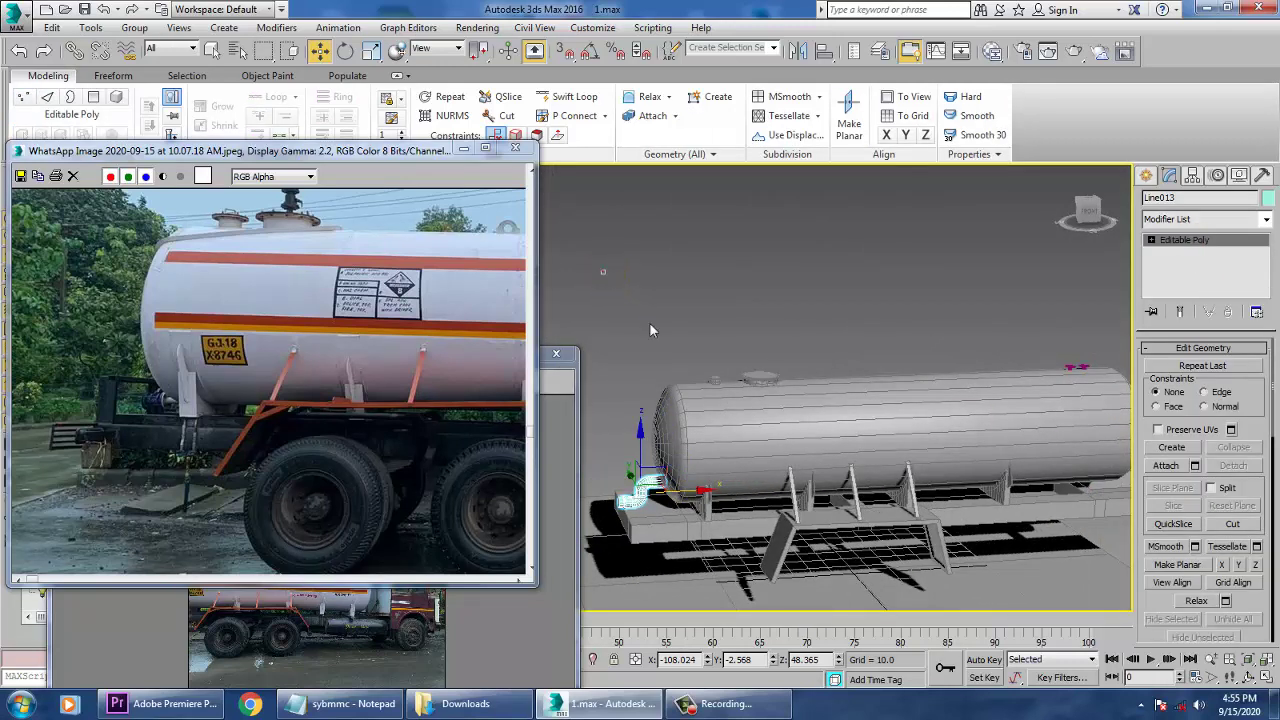
Assign one dark object color to all objects in the scene and clear the selection
{"action": "key", "text": "ctrl+a"}
{"action": "left_click", "coordinate": [1263, 199]}
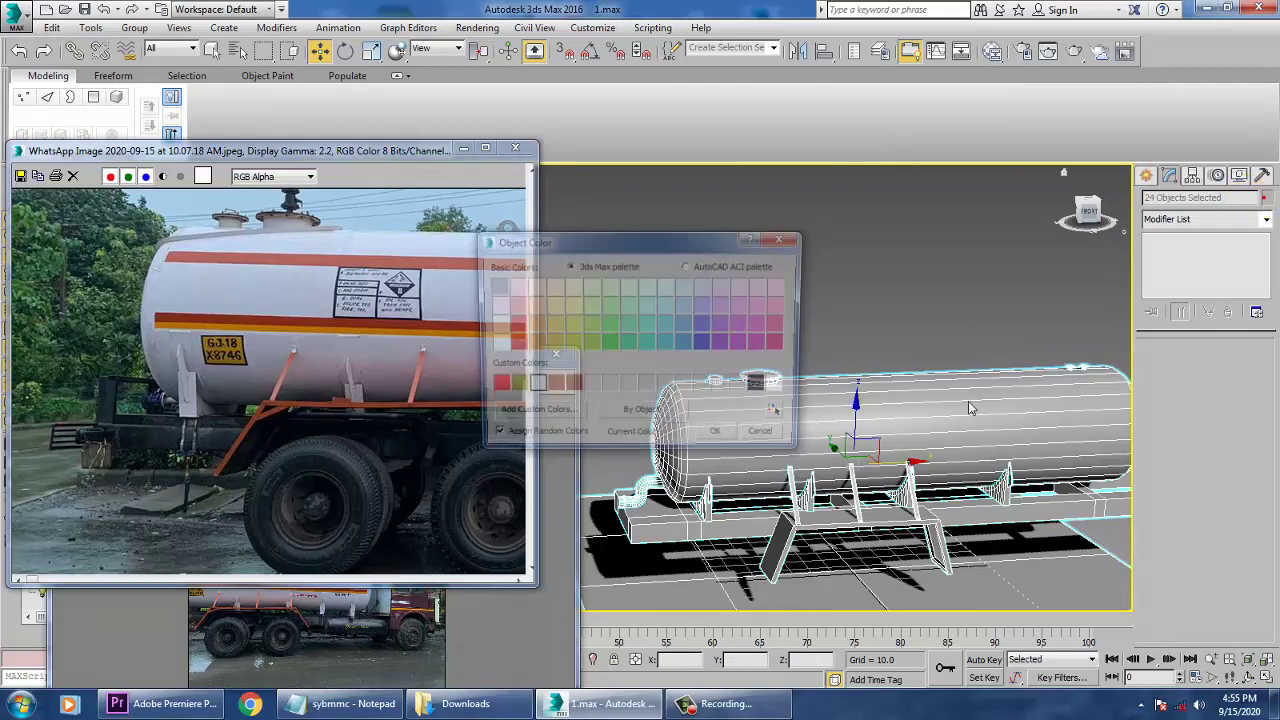
{"action": "left_click", "coordinate": [743, 386]}
{"action": "left_click", "coordinate": [722, 440]}
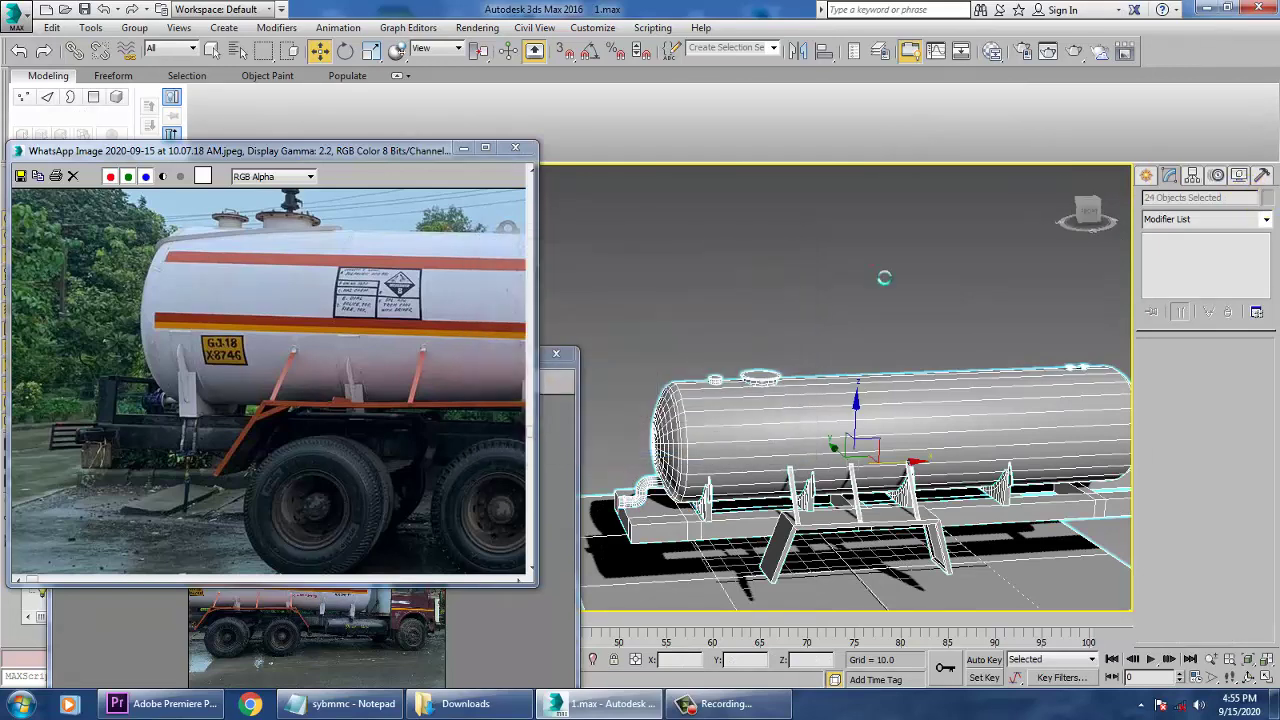
{"action": "left_click", "coordinate": [871, 264]}
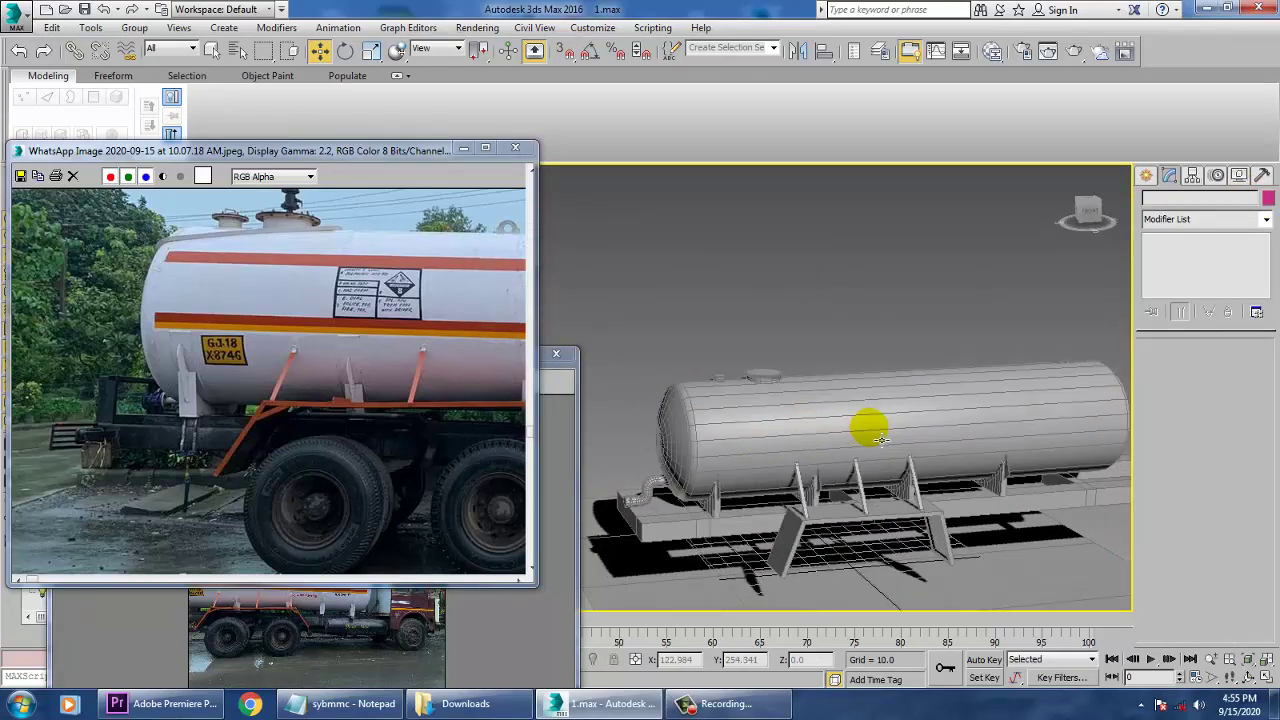
{"action": "left_click", "coordinate": [922, 445]}
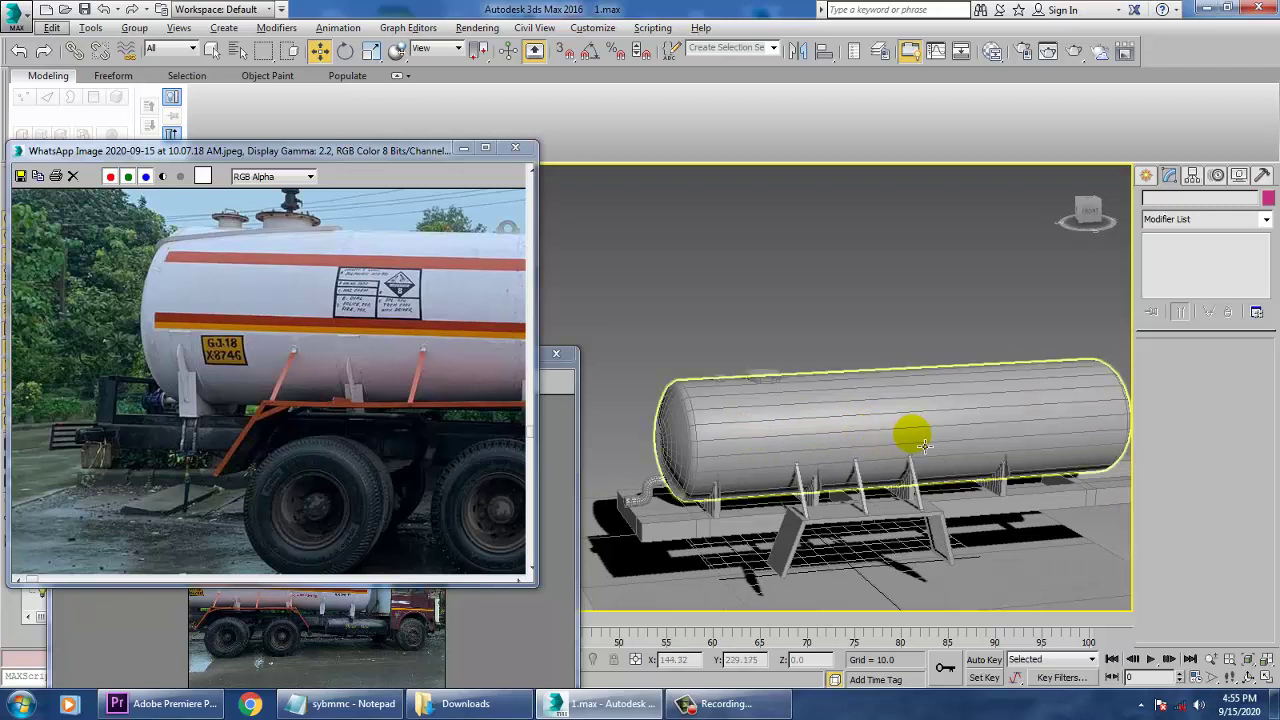